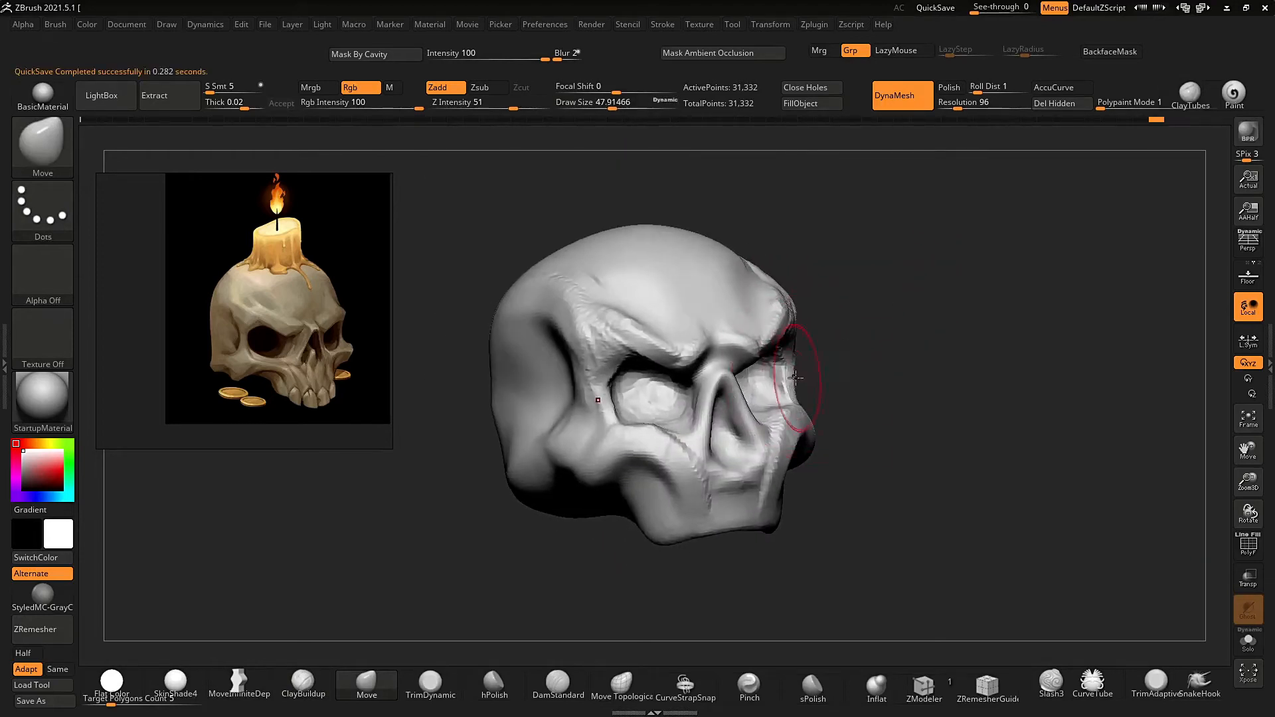
Build up clay along the skull's cheekbone and the hollow beneath it with the ClayBuildup brush.
drag(830, 345, 845, 398)
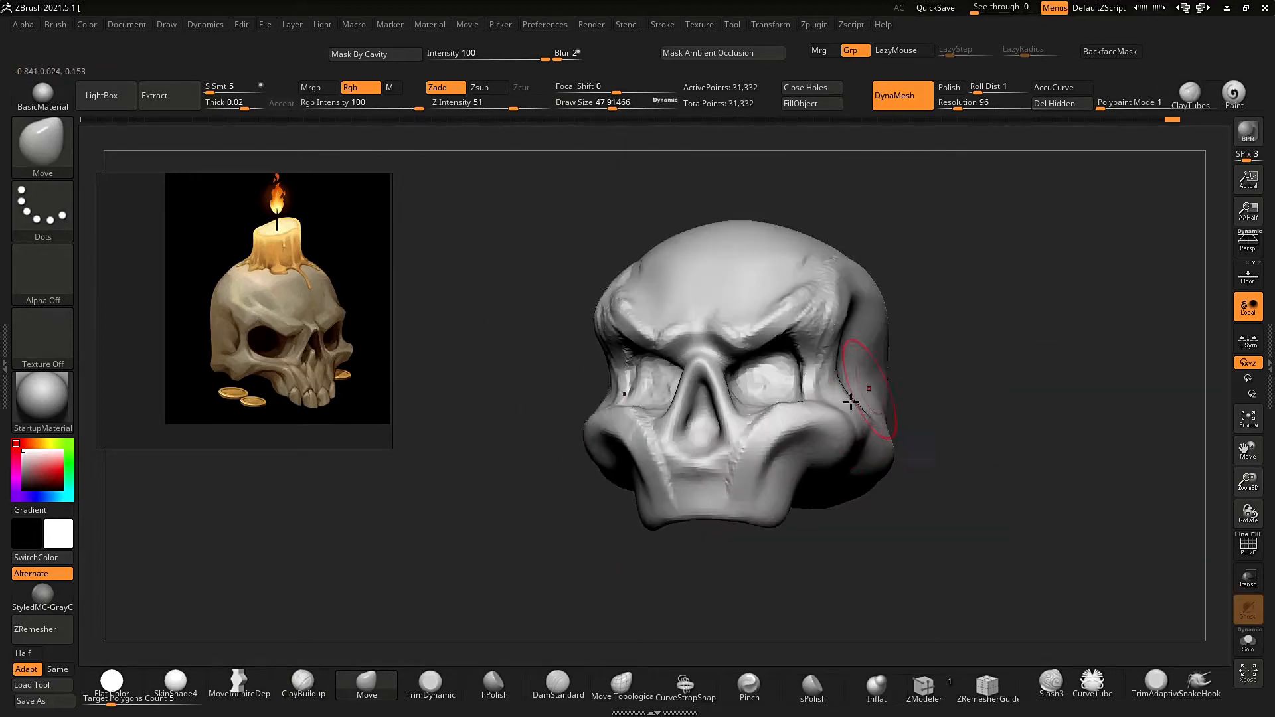
drag(976, 347, 957, 354)
alt+drag(957, 354, 962, 422)
drag(1056, 362, 976, 371)
click(303, 684)
drag(561, 617, 542, 621)
key(s)
mouse_move(755, 426)
mouse_down()
mouse_move(925, 412)
mouse_move(573, 399)
mouse_up()
drag(570, 478, 703, 486)
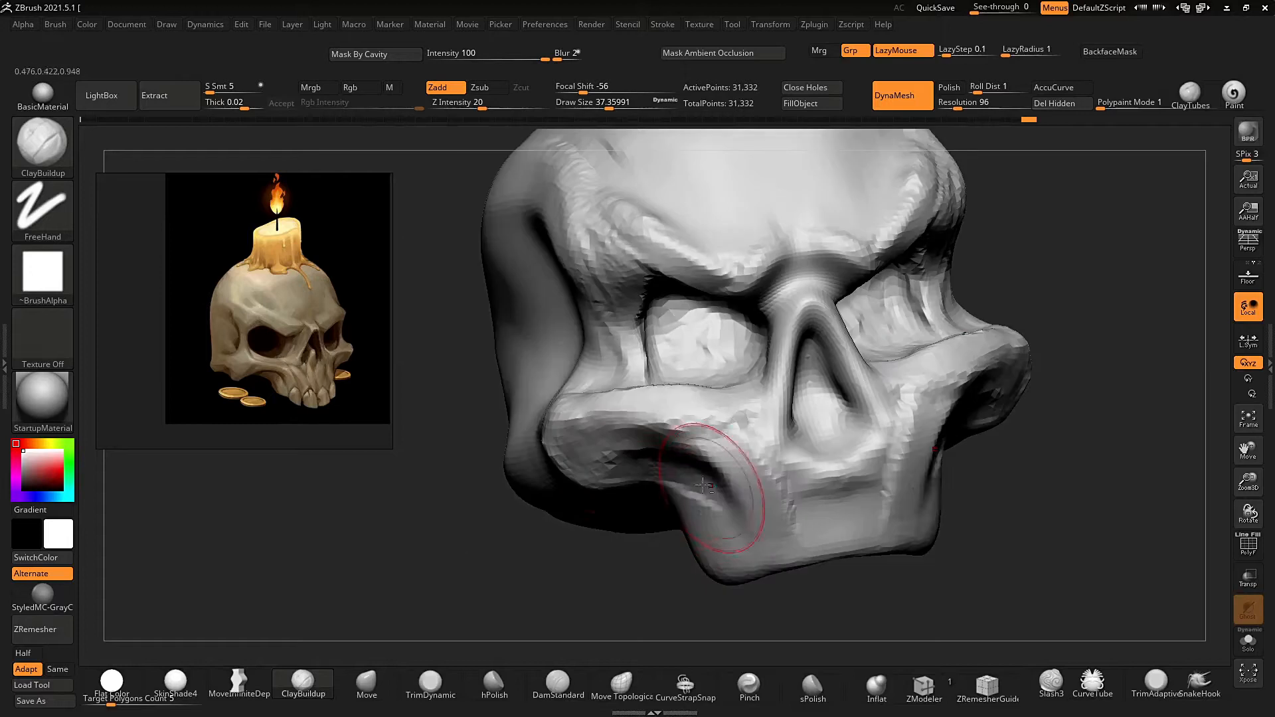
Sculpt the nasal opening and the front of the upper jaw with ClayBuildup strokes.
key(s)
drag(819, 476, 814, 475)
drag(1043, 464, 837, 435)
drag(800, 375, 811, 438)
mouse_move(856, 488)
mouse_down()
mouse_move(1070, 489)
mouse_move(976, 482)
mouse_up()
mouse_move(780, 379)
mouse_down()
mouse_move(786, 447)
mouse_move(807, 458)
mouse_up()
Reshape the nose area and upper jaw with the Move brush.
key(b)
key(m)
key(v)
mouse_move(929, 498)
mouse_down()
mouse_move(1010, 491)
mouse_move(830, 478)
mouse_up()
drag(1036, 478, 863, 475)
drag(747, 425, 754, 432)
mouse_move(810, 465)
mouse_down()
mouse_move(893, 354)
mouse_move(889, 458)
mouse_move(847, 432)
mouse_up()
mouse_move(956, 458)
mouse_down()
mouse_move(909, 444)
mouse_move(990, 372)
mouse_move(889, 478)
mouse_up()
key(s)
drag(653, 390, 613, 390)
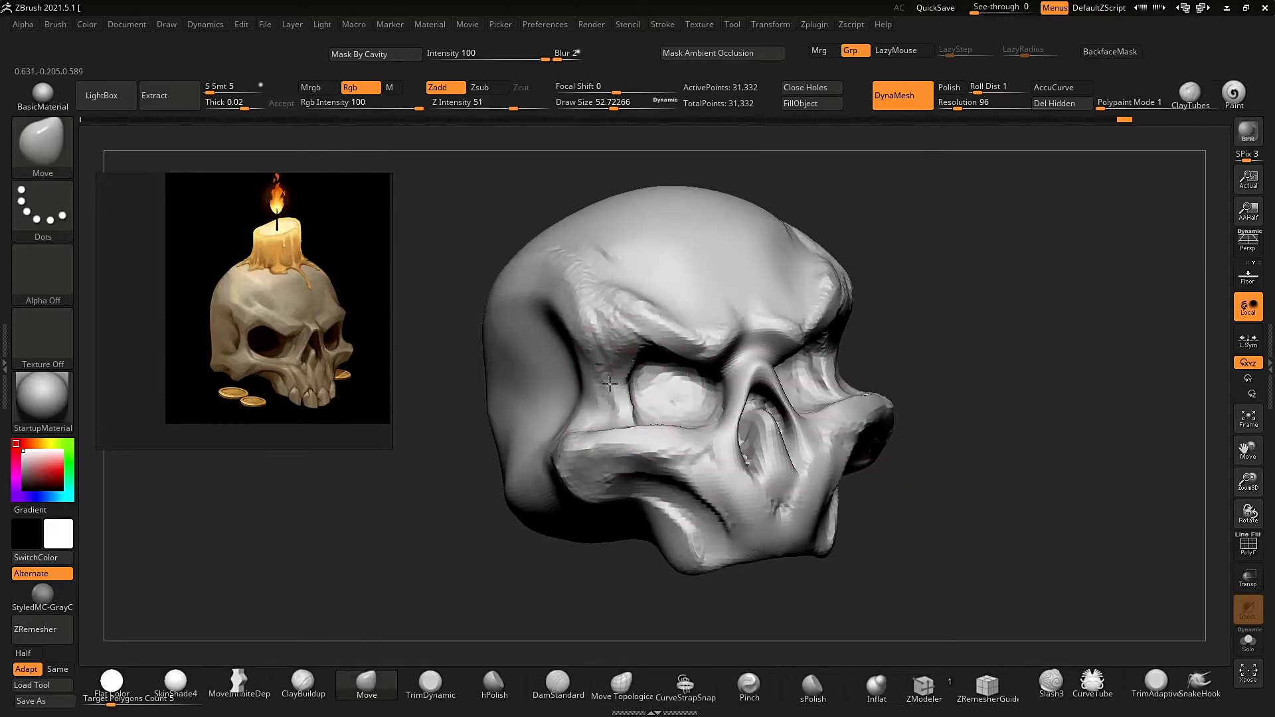
Adjust the eye socket and cheekbone contours with the Move brush, checking the skull from the side.
drag(890, 292, 938, 278)
drag(669, 421, 672, 431)
shift+drag(943, 425, 857, 438)
alt+drag(856, 438, 866, 326)
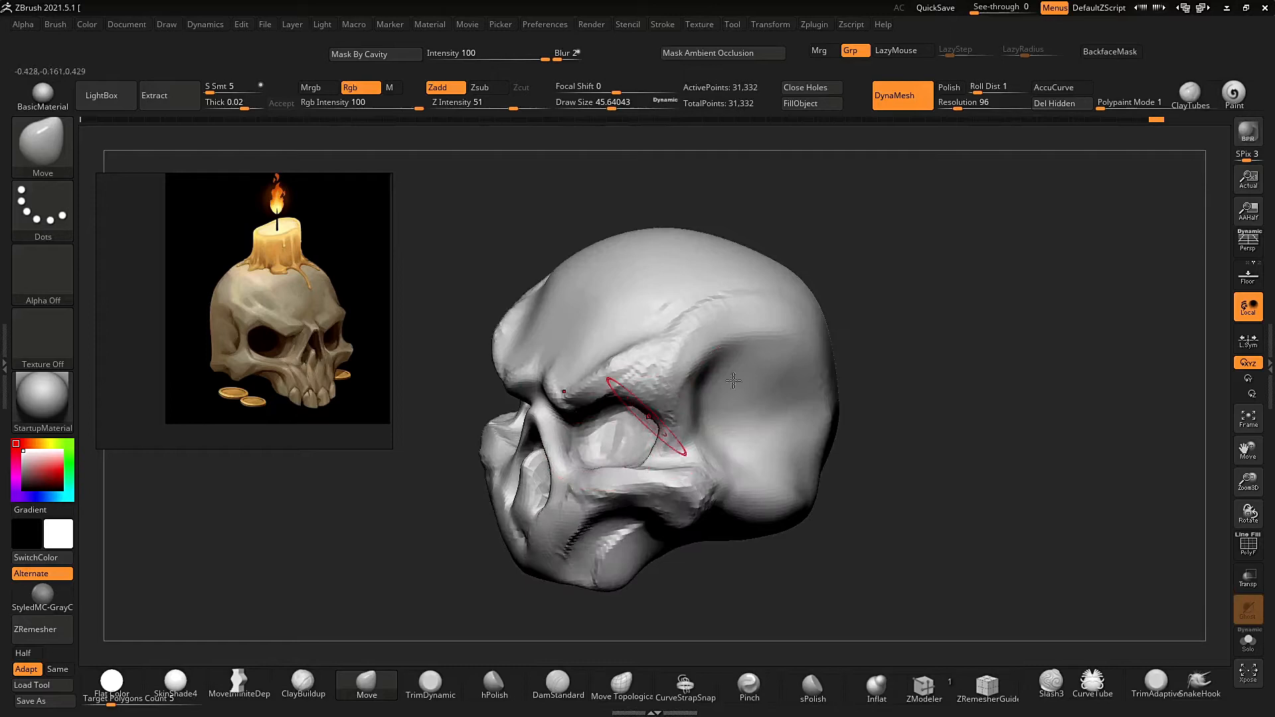
mouse_move(631, 437)
mouse_down()
mouse_move(799, 332)
mouse_move(744, 405)
mouse_up()
drag(746, 565, 745, 578)
alt+drag(876, 518, 863, 398)
drag(797, 391, 851, 385)
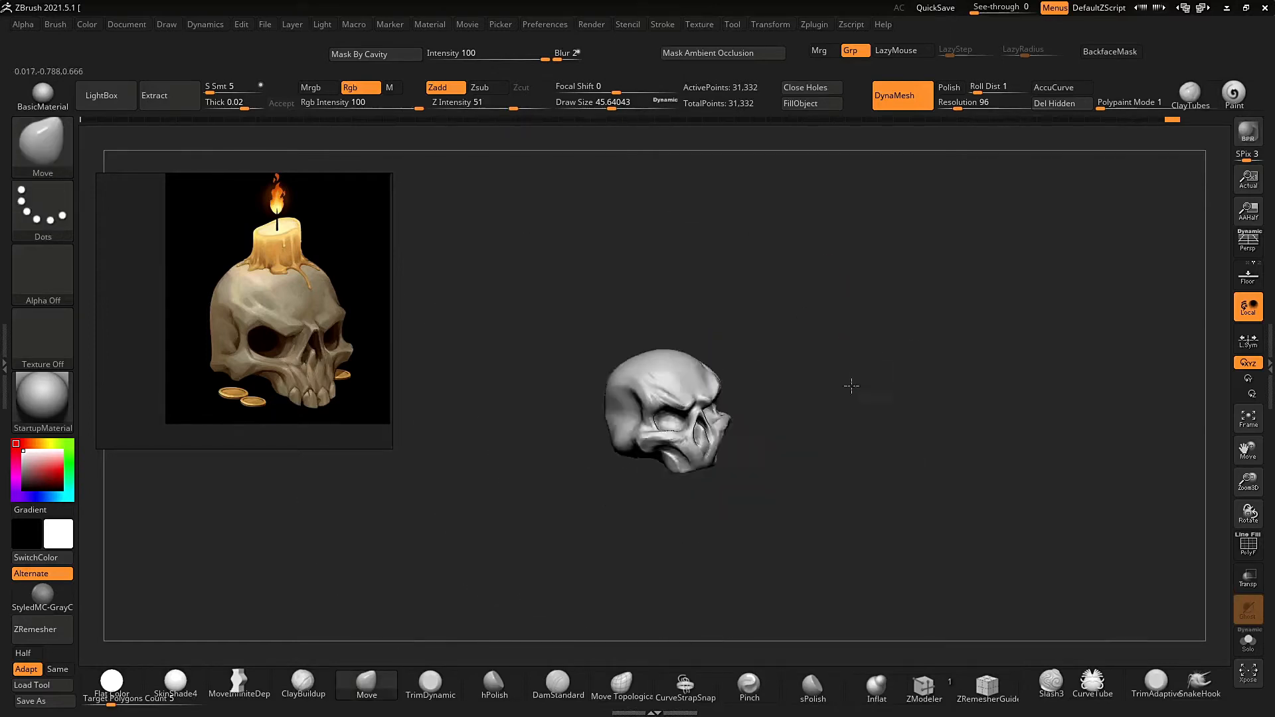
Refine the overall proportions of the jaw, cheekbones and brow ridge with the Move brush.
right_drag(776, 318, 714, 319)
ctrl+right_drag(714, 319, 624, 262)
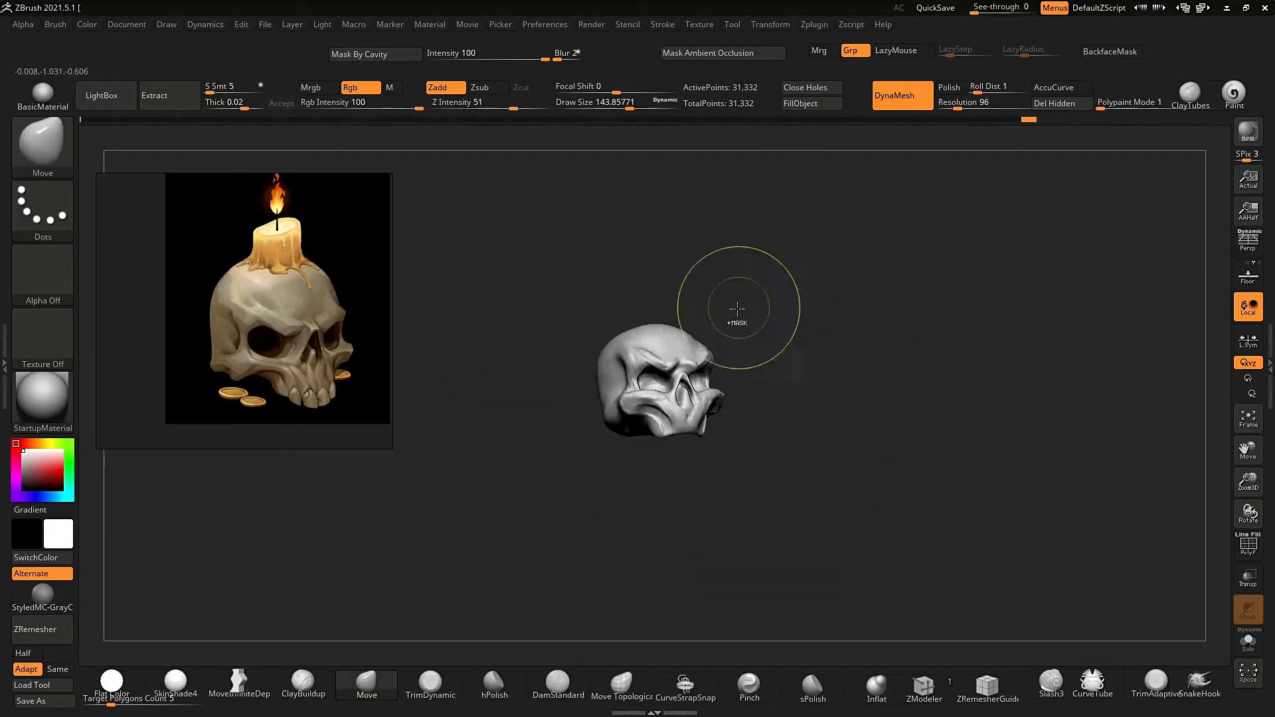
ctrl+right_drag(879, 359, 879, 339)
drag(830, 478, 820, 465)
mouse_move(897, 371)
right_down()
mouse_move(808, 436)
mouse_move(973, 296)
mouse_move(864, 358)
mouse_move(868, 319)
right_up()
drag(814, 372, 810, 362)
right_drag(930, 293, 823, 293)
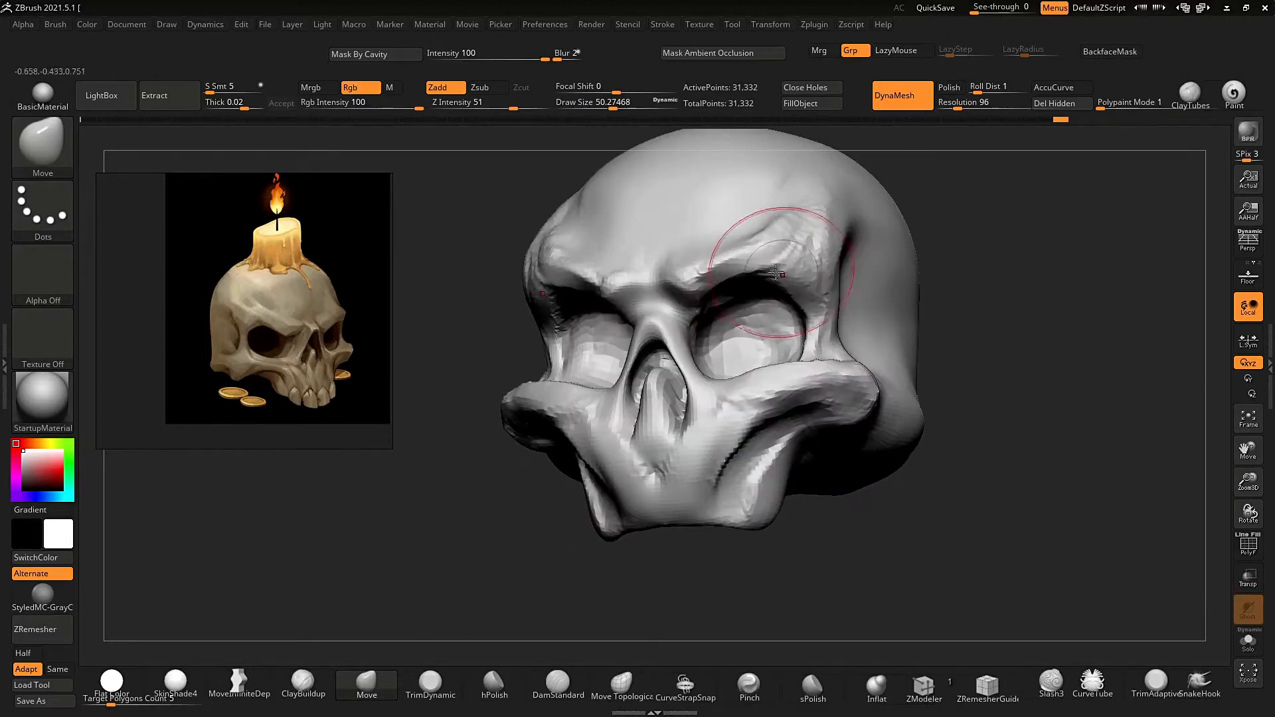
drag(776, 273, 784, 266)
right_drag(837, 305, 887, 306)
ctrl+right_drag(886, 305, 886, 247)
Show the labelled skull anatomy diagram as reference and nudge the rear end of the cheekbone with the Move brush.
key(ctrl+s)
text(1c)
click(987, 598)
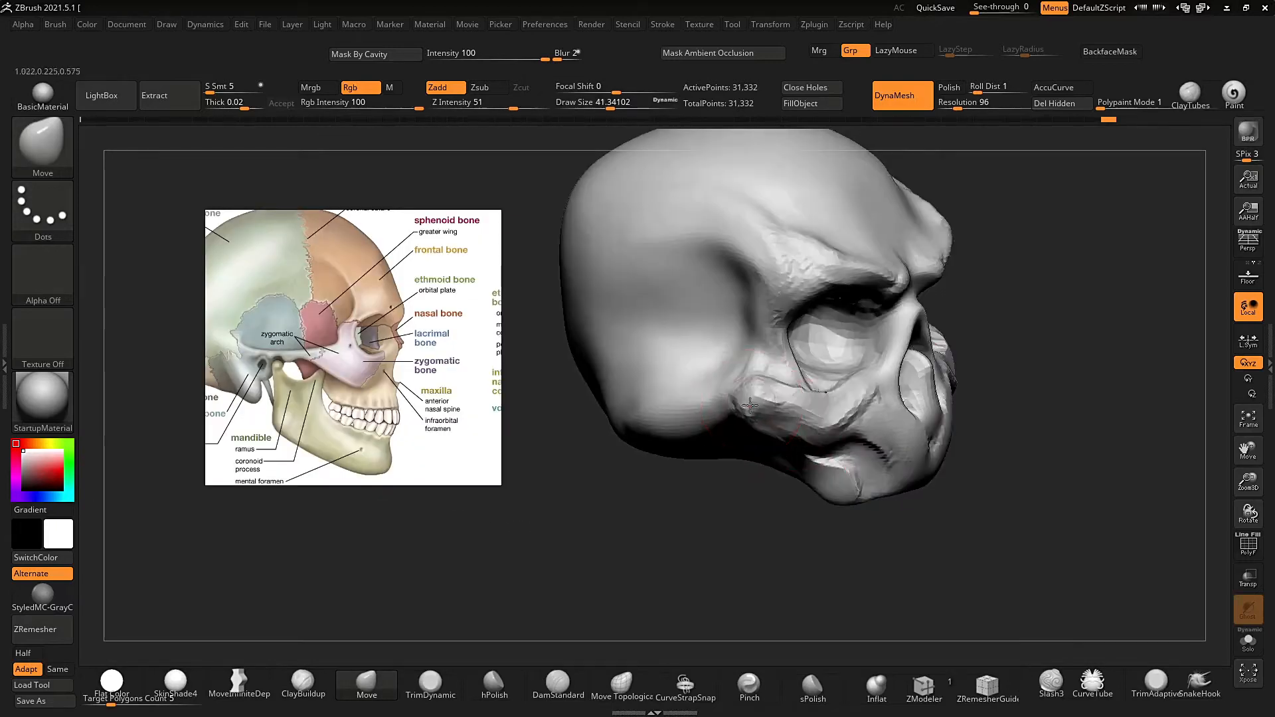
drag(749, 405, 743, 413)
mouse_move(671, 458)
right_down()
mouse_move(706, 465)
mouse_move(825, 293)
mouse_move(763, 299)
right_up()
scroll(372, 345, down, 3)
middle_drag(399, 319, 319, 345)
Reshape the cheekbones and eye socket rims with the Move brush, following the front-view anatomy reference.
mouse_move(783, 398)
right_down()
mouse_move(756, 406)
mouse_move(790, 505)
right_up()
right_drag(823, 504, 883, 485)
drag(769, 458, 764, 441)
right_drag(969, 425, 897, 385)
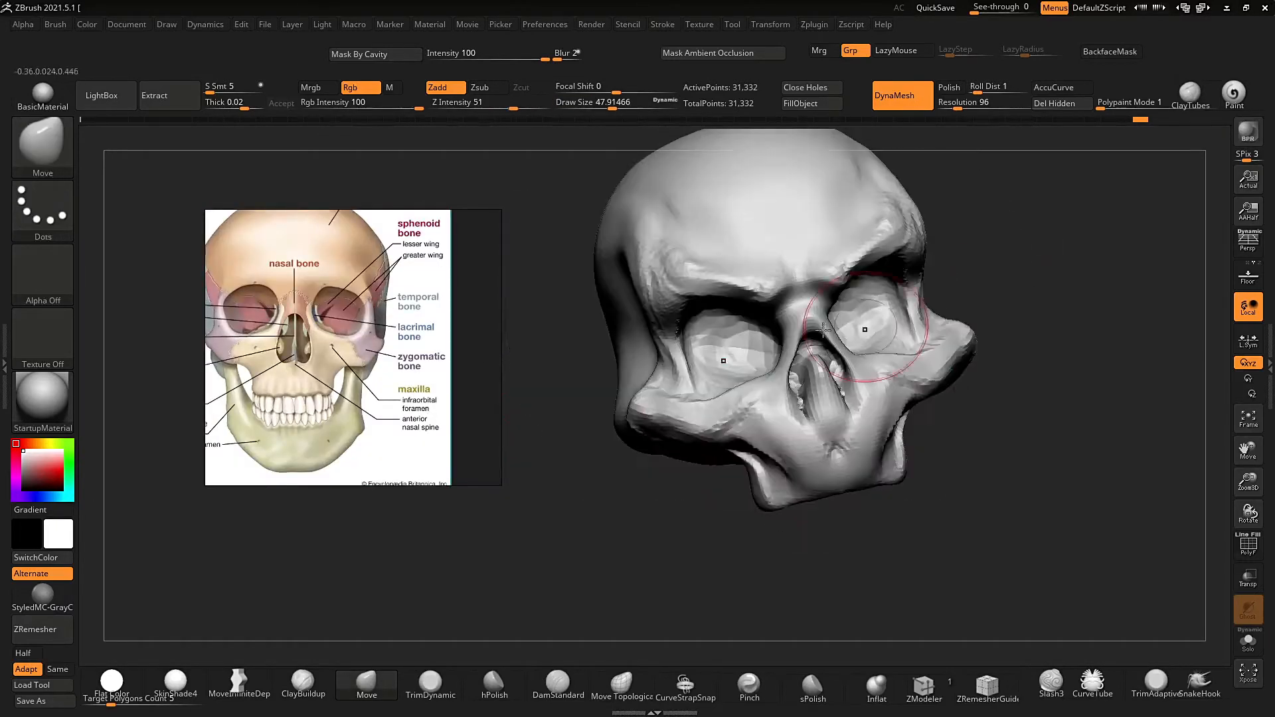
middle_drag(226, 372, 287, 329)
scroll(287, 329, up, 3)
mouse_move(890, 312)
right_down()
mouse_move(983, 297)
mouse_move(856, 298)
right_up()
drag(717, 361, 723, 352)
mouse_move(917, 412)
right_down()
mouse_move(784, 398)
mouse_move(737, 359)
right_up()
drag(868, 441, 863, 432)
Adjust the area around the eye socket with the Move brush while comparing with other views of the anatomy reference.
mouse_move(956, 199)
right_down()
mouse_move(1043, 280)
mouse_move(996, 219)
right_up()
scroll(328, 353, down, 3)
middle_drag(328, 353, 399, 425)
scroll(435, 436, up, 3)
ctrl+right_drag(664, 458, 704, 518)
mouse_move(704, 518)
right_down()
mouse_move(757, 498)
mouse_move(704, 505)
right_up()
drag(832, 365, 838, 359)
right_drag(996, 465, 883, 412)
mouse_move(983, 345)
right_down()
mouse_move(1102, 279)
mouse_move(1023, 272)
right_up()
scroll(364, 324, down, 3)
Push and pull the cheekbone toward the temple with the Move brush to begin the zygomatic arch.
alt+drag(294, 432, 397, 330)
scroll(396, 330, up, 3)
scroll(366, 314, up, 3)
right_drag(950, 425, 837, 372)
drag(698, 413, 704, 422)
ctrl+right_drag(664, 492, 704, 545)
drag(711, 441, 717, 432)
mouse_move(930, 438)
right_down()
mouse_move(890, 392)
mouse_move(903, 354)
mouse_move(963, 332)
right_up()
drag(708, 435, 712, 444)
Reshape the lower edge of the cranium behind the cheekbone, following the side-view anatomy reference.
right_drag(916, 398, 870, 405)
mouse_move(870, 405)
ctrl+right_down()
mouse_move(856, 356)
mouse_move(870, 392)
ctrl+right_up()
mouse_move(883, 252)
right_down()
mouse_move(893, 292)
mouse_move(923, 266)
right_up()
scroll(297, 344, down, 3)
scroll(306, 316, up, 3)
ctrl+right_drag(532, 515, 564, 578)
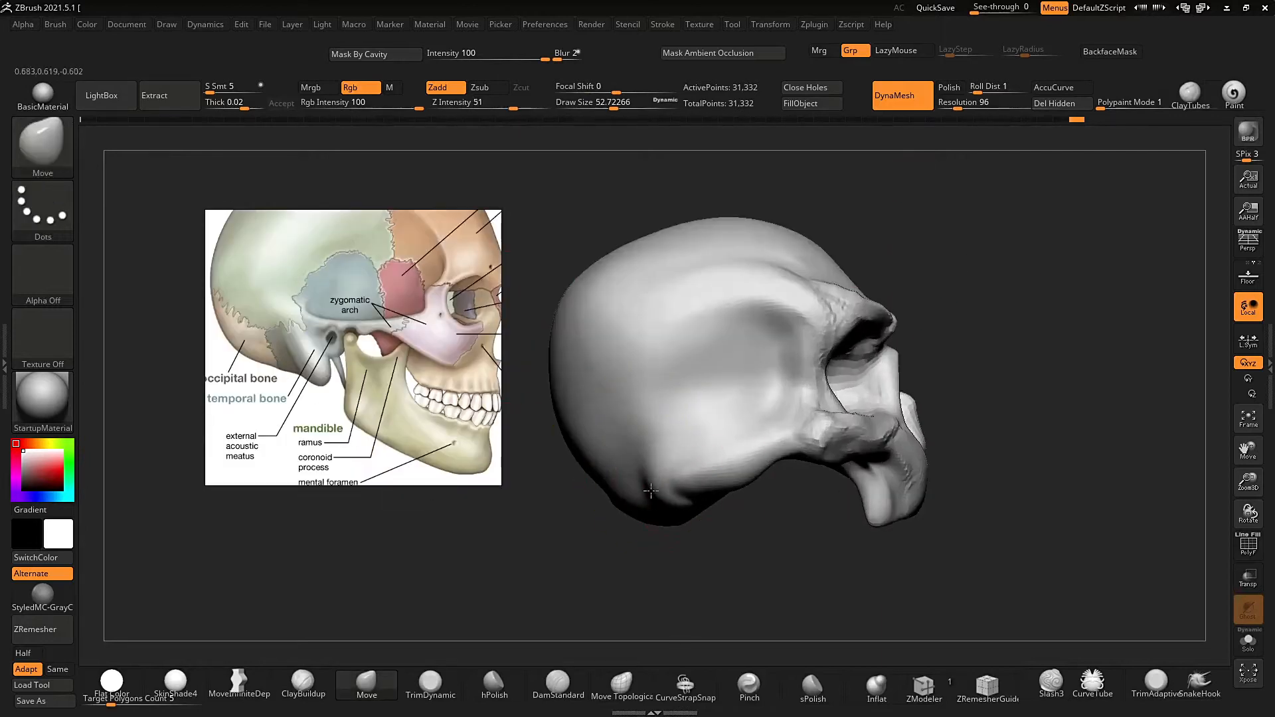
drag(738, 486, 741, 493)
Bring the stylized skull reference into view and reshape the temple and cheek arch with the Move brush.
mouse_move(764, 532)
right_down()
mouse_move(749, 532)
mouse_move(770, 451)
right_up()
ctrl+right_drag(863, 372, 870, 292)
mouse_move(870, 292)
right_down()
mouse_move(899, 319)
mouse_move(890, 302)
right_up()
scroll(365, 276, down, 5)
scroll(365, 276, up, 5)
right_drag(646, 555, 842, 278)
right_drag(725, 233, 643, 239)
middle_drag(398, 332, 358, 350)
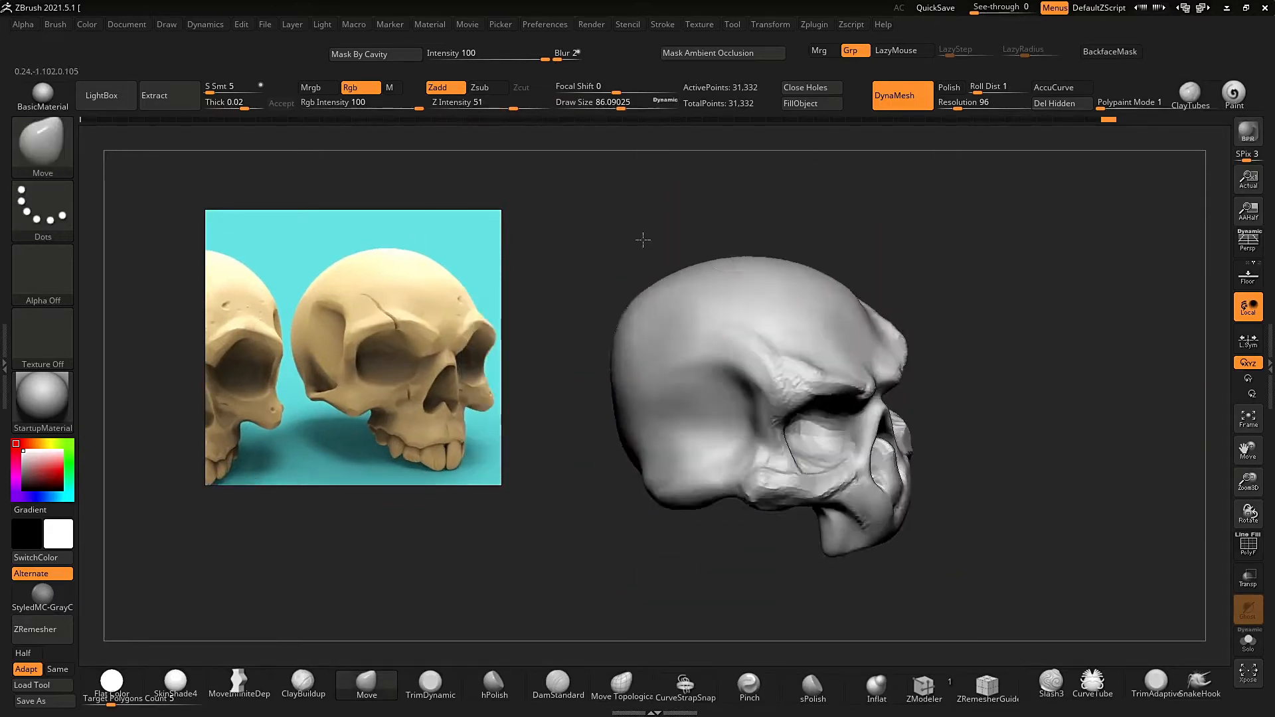
right_drag(644, 239, 597, 266)
key(s)
drag(714, 373, 699, 373)
mouse_move(597, 399)
right_down()
mouse_move(648, 378)
mouse_move(617, 431)
right_up()
drag(694, 459, 701, 468)
Reshape the underside of the skull and the jaw's lower edge with the Move brush.
mouse_move(623, 558)
right_down()
mouse_move(632, 552)
mouse_move(591, 584)
right_up()
drag(737, 505, 742, 495)
right_drag(631, 571, 614, 525)
drag(788, 532, 783, 523)
right_drag(670, 578, 714, 581)
right_drag(730, 499, 674, 541)
drag(674, 541, 681, 534)
Adjust the border of the temple hollow on the side of the skull with the Move brush.
mouse_move(790, 425)
right_down()
mouse_move(808, 364)
mouse_move(853, 308)
mouse_move(797, 219)
right_up()
drag(692, 429, 698, 420)
mouse_move(790, 318)
right_down()
mouse_move(830, 251)
mouse_move(751, 259)
right_up()
drag(651, 387, 655, 379)
Build up the cheek arch and the rim of the temple hollow with ClayBuildup, smoothing the strokes.
ctrl+right_drag(597, 478, 601, 538)
click(304, 684)
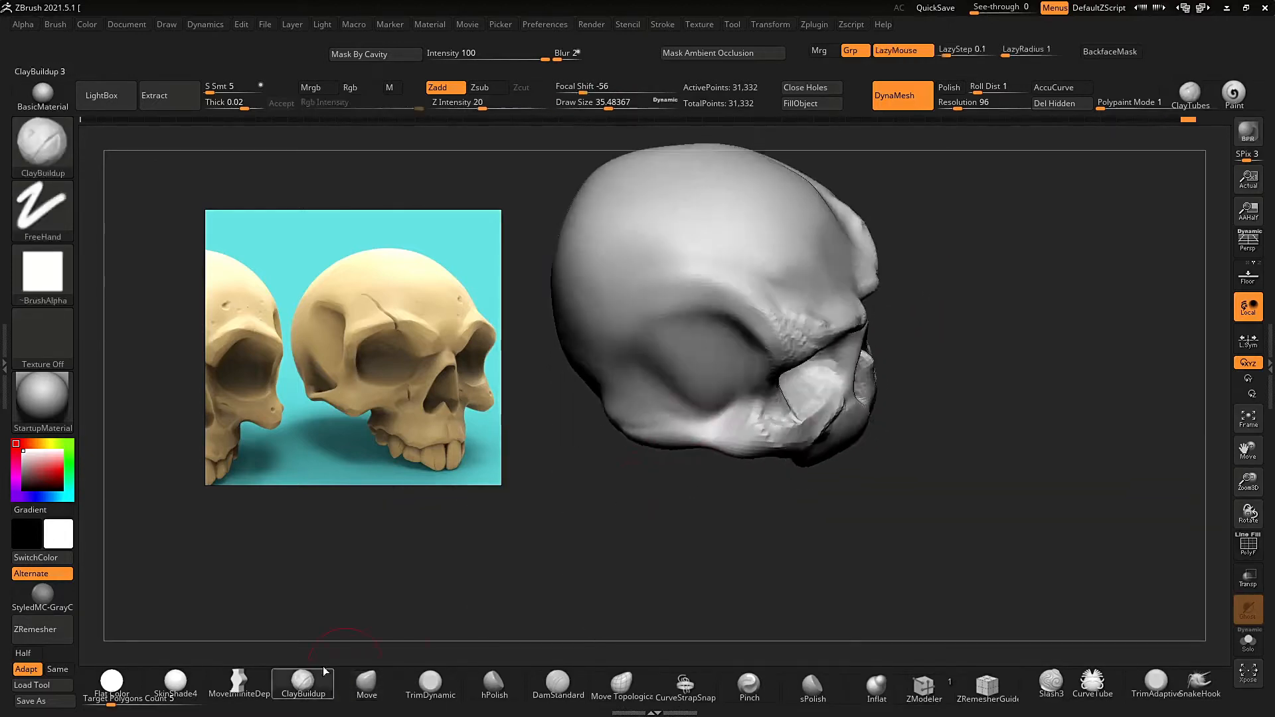
ctrl+right_drag(531, 518, 536, 564)
drag(634, 425, 728, 423)
shift+drag(660, 390, 697, 332)
right_drag(601, 518, 558, 465)
key(s)
drag(671, 318, 700, 378)
shift+drag(690, 312, 697, 372)
right_drag(551, 518, 598, 505)
mouse_move(691, 286)
mouse_down()
mouse_move(720, 372)
mouse_move(741, 356)
mouse_up()
Nudge the temple rim with the Move brush, and rework and smooth the nearby surface.
ctrl+right_drag(598, 531, 584, 425)
click(367, 684)
drag(671, 312, 680, 299)
click(303, 684)
ctrl+right_drag(883, 498, 930, 571)
right_drag(930, 485, 930, 299)
alt+drag(824, 465, 827, 392)
shift+drag(833, 436, 823, 471)
Refine the side contours around the temple with the Move brush at a reduced size.
mouse_move(956, 371)
right_down()
mouse_move(996, 279)
mouse_move(1042, 248)
mouse_move(982, 266)
mouse_move(978, 230)
mouse_move(1023, 259)
right_up()
click(367, 683)
drag(717, 308, 723, 318)
mouse_move(950, 358)
right_down()
mouse_move(903, 332)
mouse_move(864, 392)
mouse_move(956, 399)
right_up()
key(bracketleft)
drag(717, 362, 723, 380)
Bring the candle skull reference back into view and refine the cheekbone below the eye socket with a small Move brush.
ctrl+right_drag(916, 346, 915, 268)
mouse_move(915, 268)
right_down()
mouse_move(880, 284)
mouse_move(817, 279)
right_up()
mouse_move(479, 420)
middle_down()
mouse_move(421, 373)
mouse_move(179, 332)
middle_up()
mouse_move(870, 292)
right_down()
mouse_move(905, 299)
mouse_move(908, 378)
right_up()
key(bracketleft)
key(bracketleft)
key(bracketleft)
right_drag(1009, 279, 971, 264)
key(s)
drag(971, 263, 980, 263)
right_drag(969, 266, 1023, 286)
drag(763, 421, 761, 410)
mouse_move(983, 272)
right_down()
mouse_move(956, 266)
mouse_move(993, 249)
right_up()
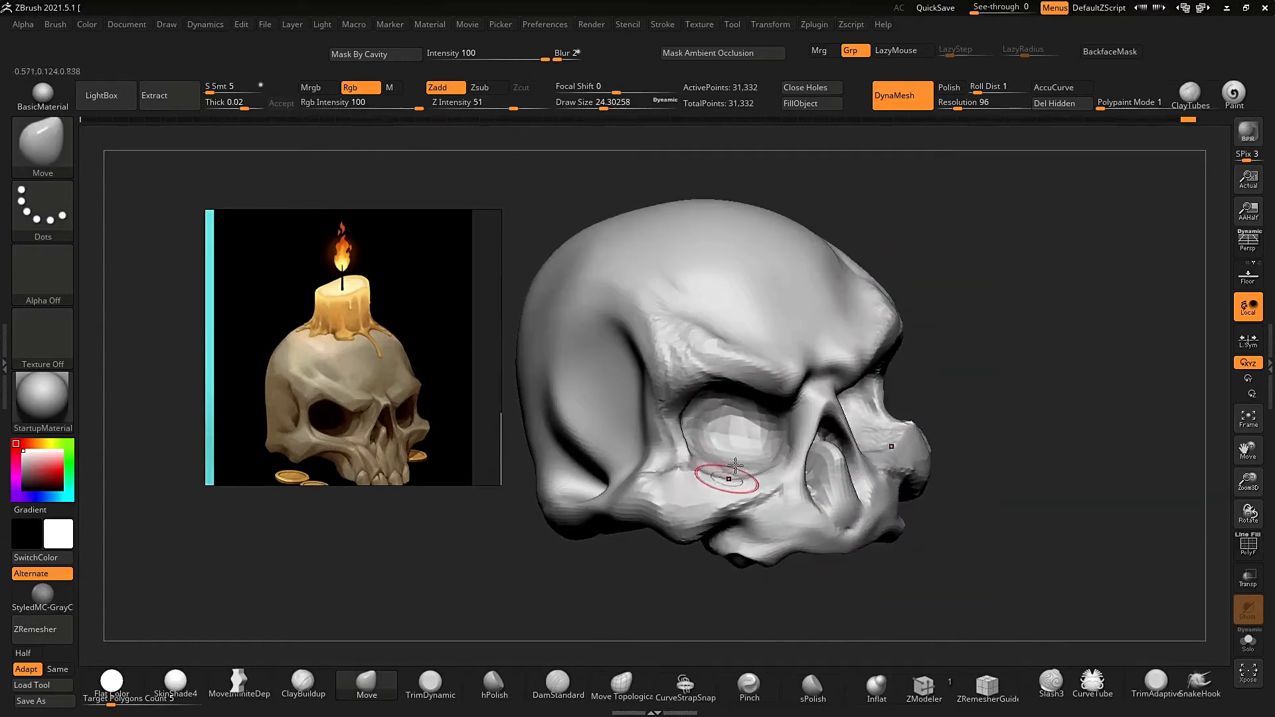
Refine the lower rim of the eye socket and the cheekbone with an enlarged Move brush.
right_drag(735, 466, 691, 468)
key(bracketright)
key(bracketright)
key(bracketright)
drag(691, 450, 698, 460)
mouse_move(617, 537)
right_down()
mouse_move(625, 546)
mouse_move(640, 509)
mouse_move(654, 524)
right_up()
drag(648, 484, 652, 474)
mouse_move(1129, 265)
right_down()
mouse_move(1072, 261)
mouse_move(1089, 199)
right_up()
ctrl+right_drag(1089, 199, 1063, 339)
mouse_move(624, 532)
right_down()
mouse_move(684, 524)
mouse_move(617, 518)
right_up()
mouse_move(618, 518)
ctrl+right_down()
mouse_move(635, 540)
mouse_move(717, 511)
ctrl+right_up()
Add clay strokes around the eye sockets and cheekbones with the ClayBuildup brush.
key(b)
key(c)
key(b)
mouse_move(733, 442)
right_down()
mouse_move(834, 472)
mouse_move(850, 449)
mouse_move(856, 330)
mouse_move(929, 458)
right_up()
Adjust the facial contours with the Move brush and apply the Orb_clay material to the skull.
key(b)
key(m)
key(v)
drag(842, 390, 846, 382)
right_drag(942, 425, 783, 412)
mouse_move(777, 458)
right_down()
mouse_move(887, 478)
mouse_move(857, 458)
right_up()
key(s)
mouse_move(857, 459)
ctrl+right_down()
mouse_move(864, 512)
mouse_move(857, 458)
ctrl+right_up()
mouse_move(857, 458)
right_down()
mouse_move(909, 465)
mouse_move(837, 451)
right_up()
right_drag(854, 407, 783, 418)
ctrl+right_drag(929, 398, 923, 266)
right_drag(923, 266, 996, 265)
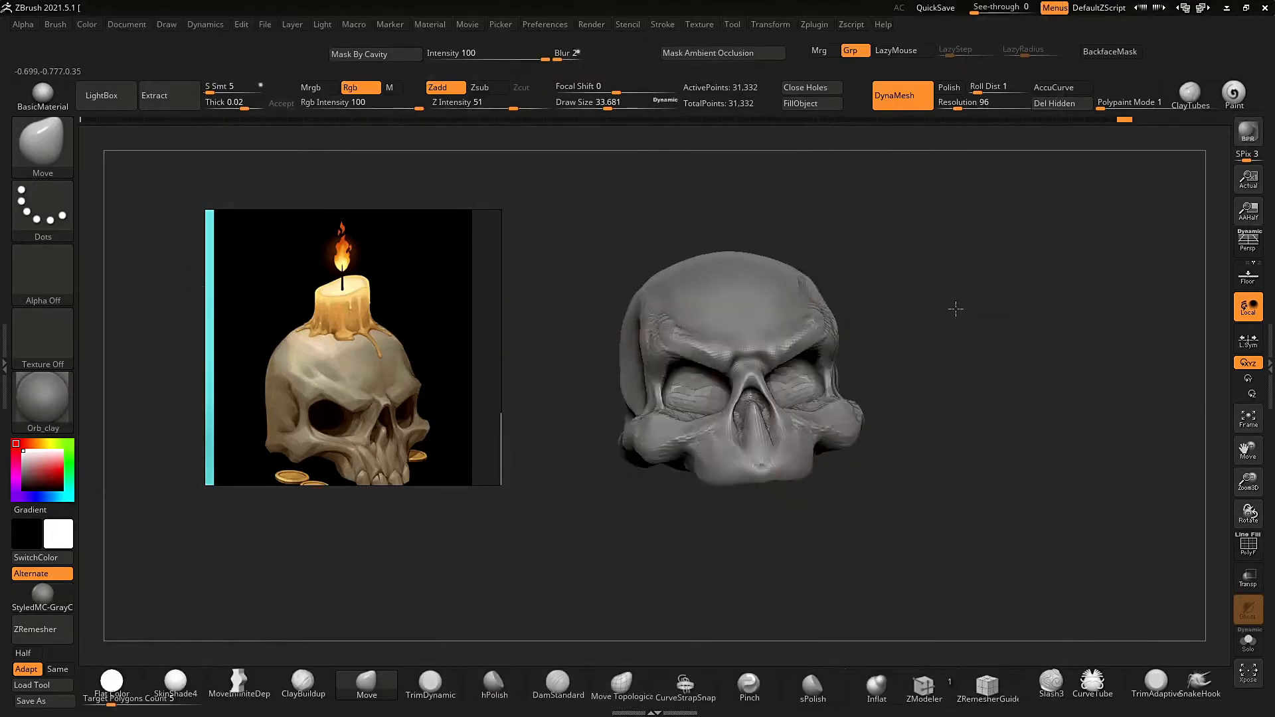
Remesh the skull with DynaMesh at resolution 144.
right_drag(953, 305, 970, 281)
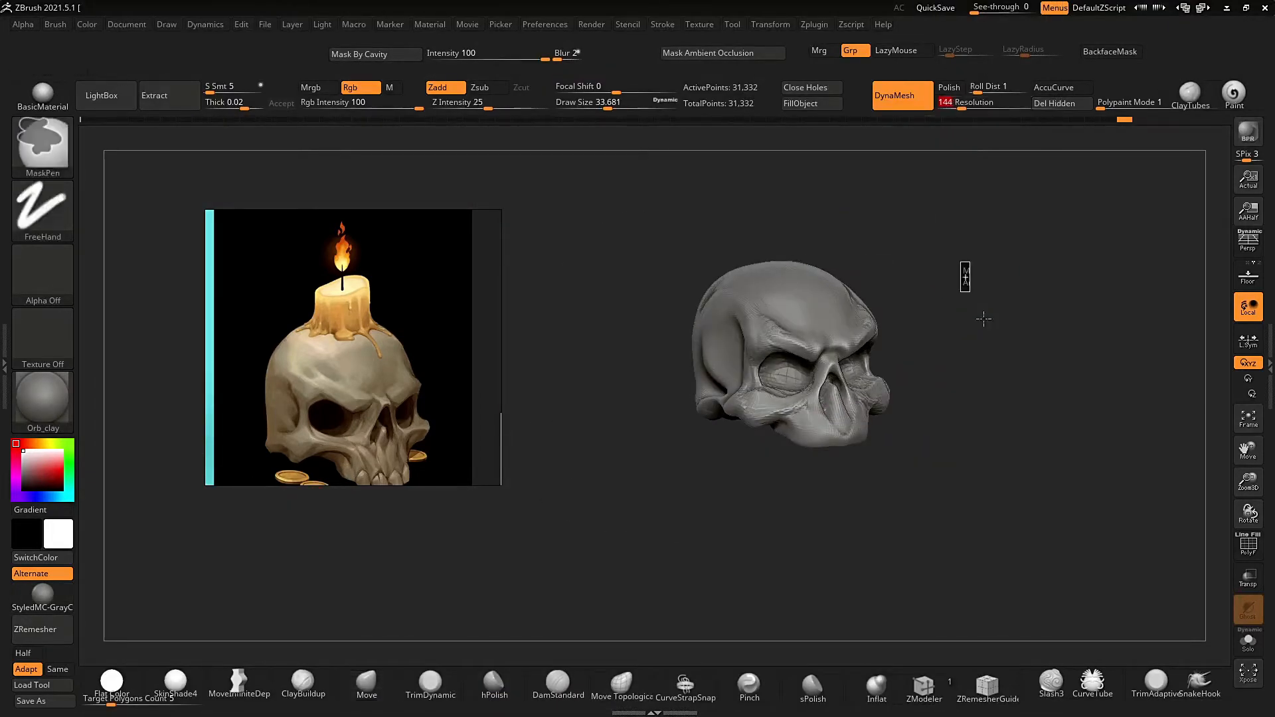
ctrl+right_drag(716, 412, 711, 450)
right_drag(989, 286, 1046, 279)
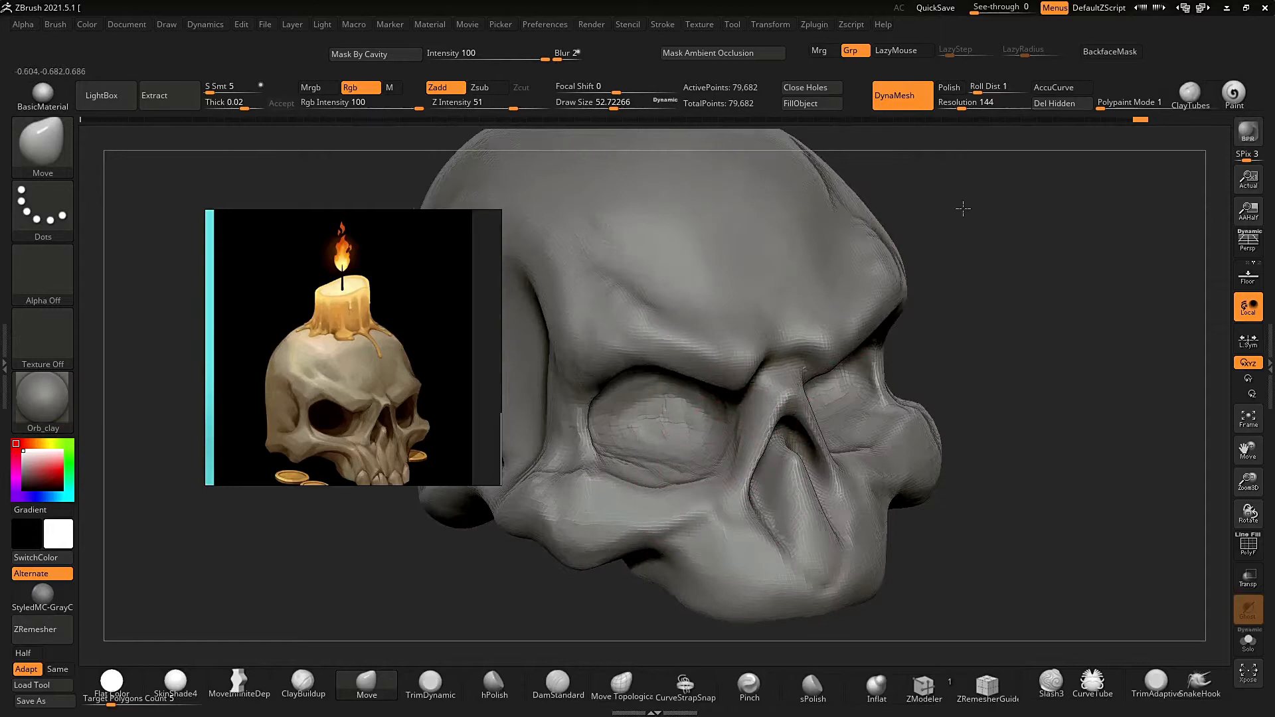
Smooth the eye socket area and refine the cranium contour with the Move brush.
right_drag(871, 261, 790, 266)
shift+drag(623, 421, 654, 413)
ctrl+right_drag(923, 358, 919, 312)
right_drag(817, 265, 879, 257)
middle_drag(379, 398, 346, 323)
drag(617, 215, 626, 229)
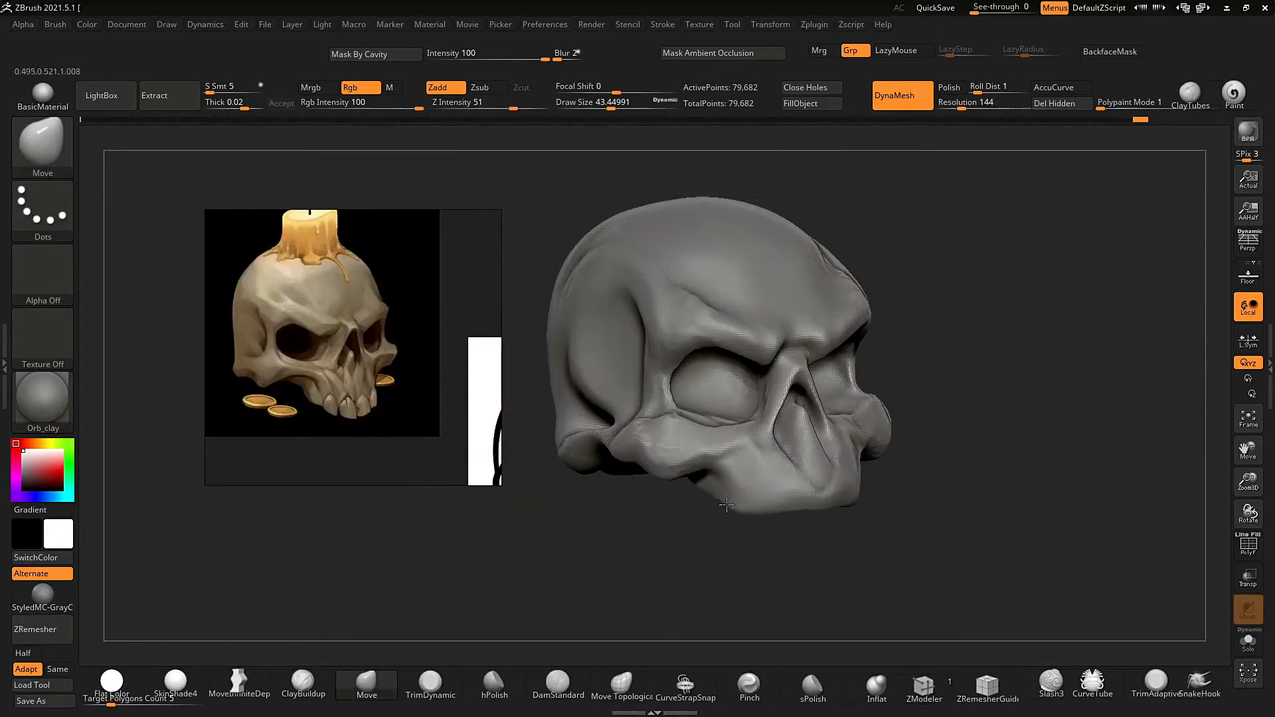
Build up the cheekbone and the surface beside the nose with ClayBuildup strokes.
key(b)
key(c)
key(b)
right_drag(789, 525, 754, 468)
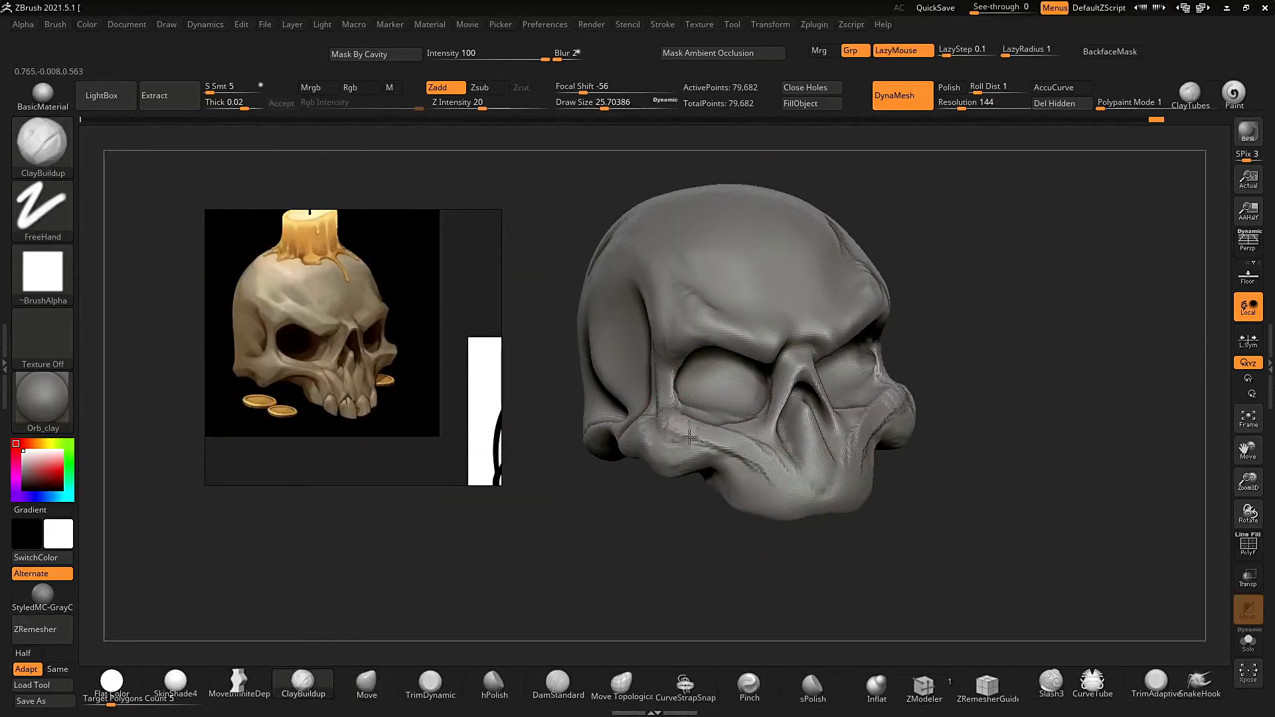
right_drag(763, 398, 996, 266)
Sculpt the side of the upper jaw and the eyeball form inside the socket with ClayBuildup and BackfaceMask enabled.
right_drag(1015, 292, 1063, 398)
drag(703, 501, 737, 494)
mouse_move(893, 345)
ctrl+right_down()
mouse_move(888, 247)
mouse_move(889, 332)
ctrl+right_up()
drag(678, 379, 696, 408)
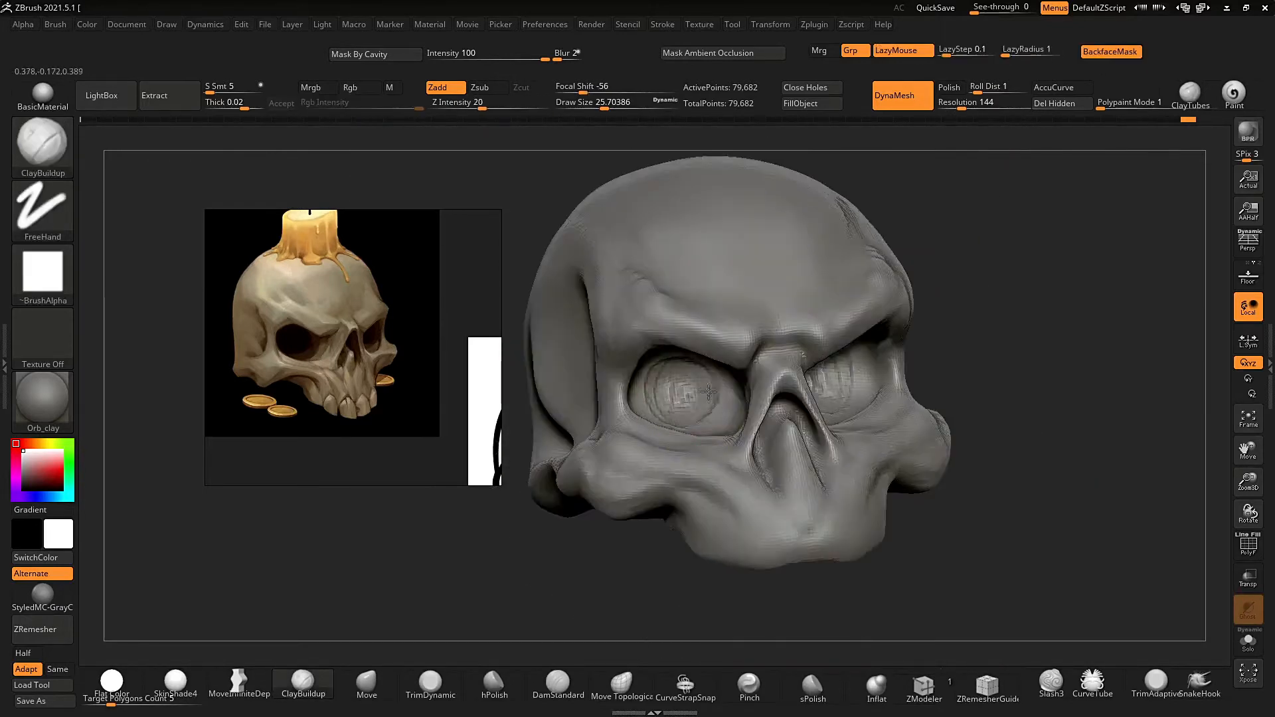
ctrl+right_drag(683, 362, 732, 296)
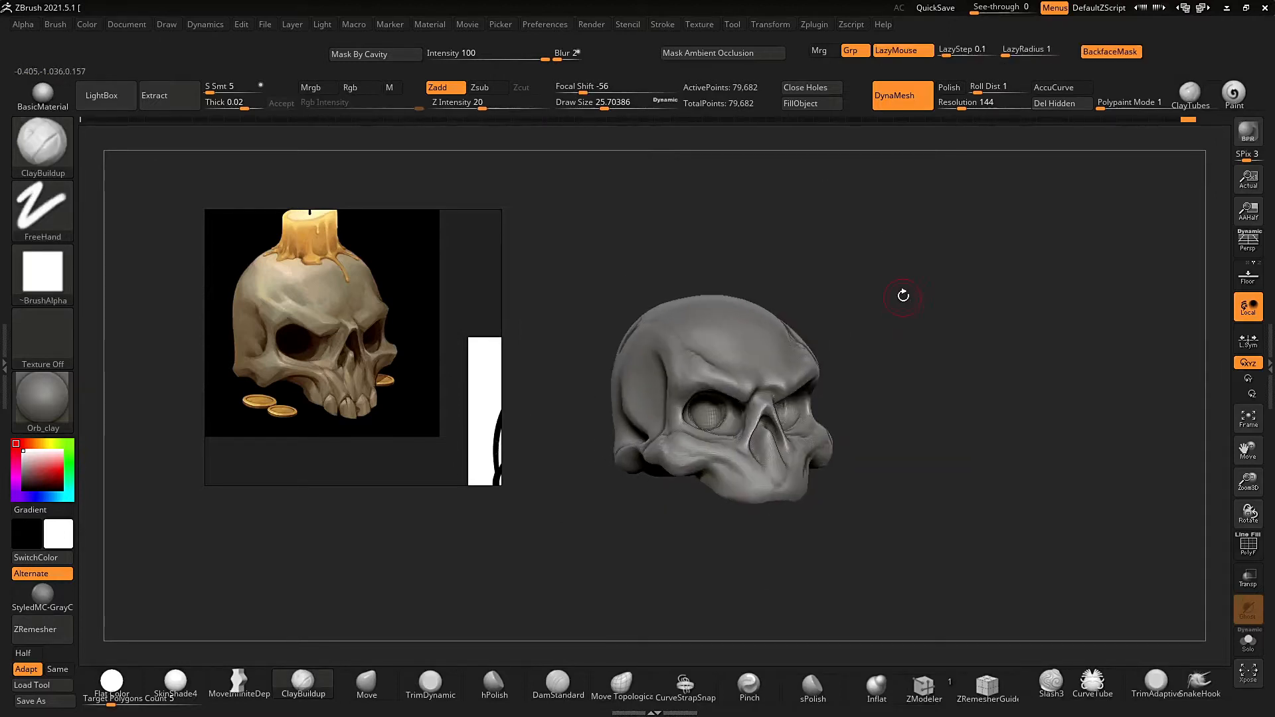
Refine the skull's overall proportions with the Move brush from several angles.
right_drag(911, 295, 949, 293)
ctrl+right_drag(950, 292, 949, 332)
key(b)
key(m)
key(v)
mouse_move(806, 295)
right_down()
mouse_move(919, 289)
mouse_move(828, 279)
right_up()
ctrl+right_drag(902, 308, 950, 352)
mouse_move(949, 352)
right_down()
mouse_move(930, 327)
mouse_move(903, 379)
mouse_move(926, 335)
mouse_move(807, 335)
right_up()
Flatten the brow and cheek planes with hPolish and enlarge the reference on the skull's face.
click(494, 684)
drag(760, 439, 691, 461)
right_drag(863, 296, 989, 246)
middle_drag(374, 338, 348, 327)
scroll(347, 327, up, 5)
mouse_move(1020, 341)
right_down()
mouse_move(929, 418)
mouse_move(962, 452)
mouse_move(916, 411)
right_up()
Reshape the underside of the cheekbone with the Move brush and smooth its surface.
click(366, 683)
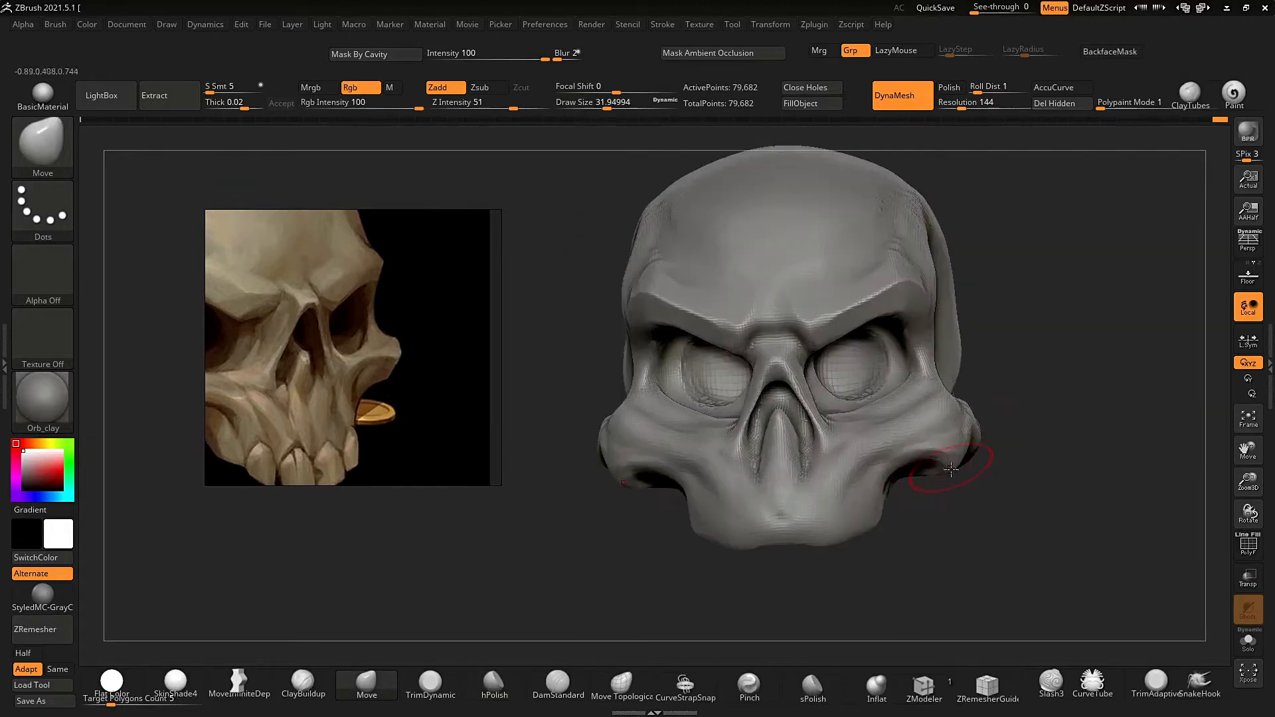
right_drag(932, 462, 753, 552)
mouse_move(977, 493)
right_down()
mouse_move(1011, 409)
mouse_move(957, 380)
right_up()
shift+drag(911, 436, 896, 447)
mouse_move(956, 381)
right_down()
mouse_move(1011, 377)
mouse_move(941, 416)
right_up()
Rework the cheek area with ClayBuildup and flatten the forehead planes with hPolish.
key(b)
key(c)
key(b)
key(b)
key(h)
key(p)
right_drag(879, 476, 819, 416)
right_drag(1033, 285, 1056, 318)
drag(740, 226, 724, 279)
Reshape the cranium silhouette with the Move brush at a draw size of about 119.
mouse_move(1063, 265)
right_down()
mouse_move(987, 236)
mouse_move(1049, 233)
right_up()
key(s)
drag(890, 261, 903, 261)
shift+right_drag(996, 292, 1065, 259)
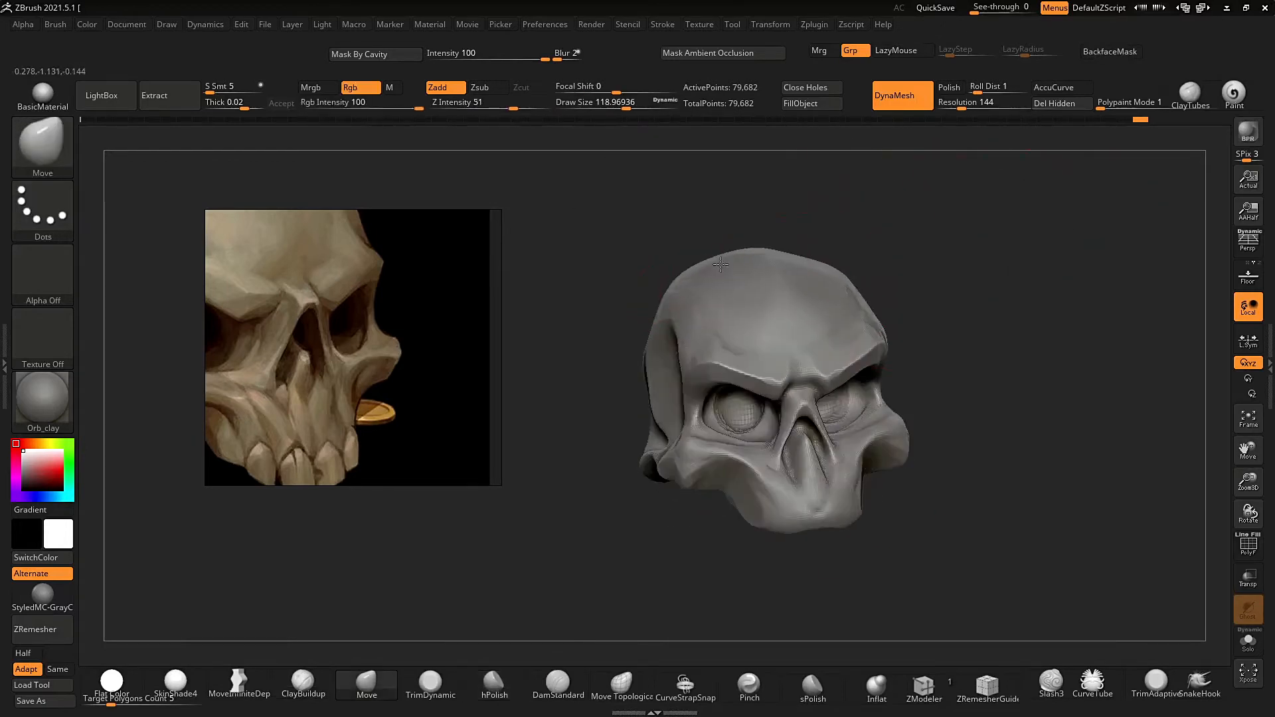
Show the full skull in the reference and flatten the center of the nasal opening with a smaller hPolish brush.
key(f)
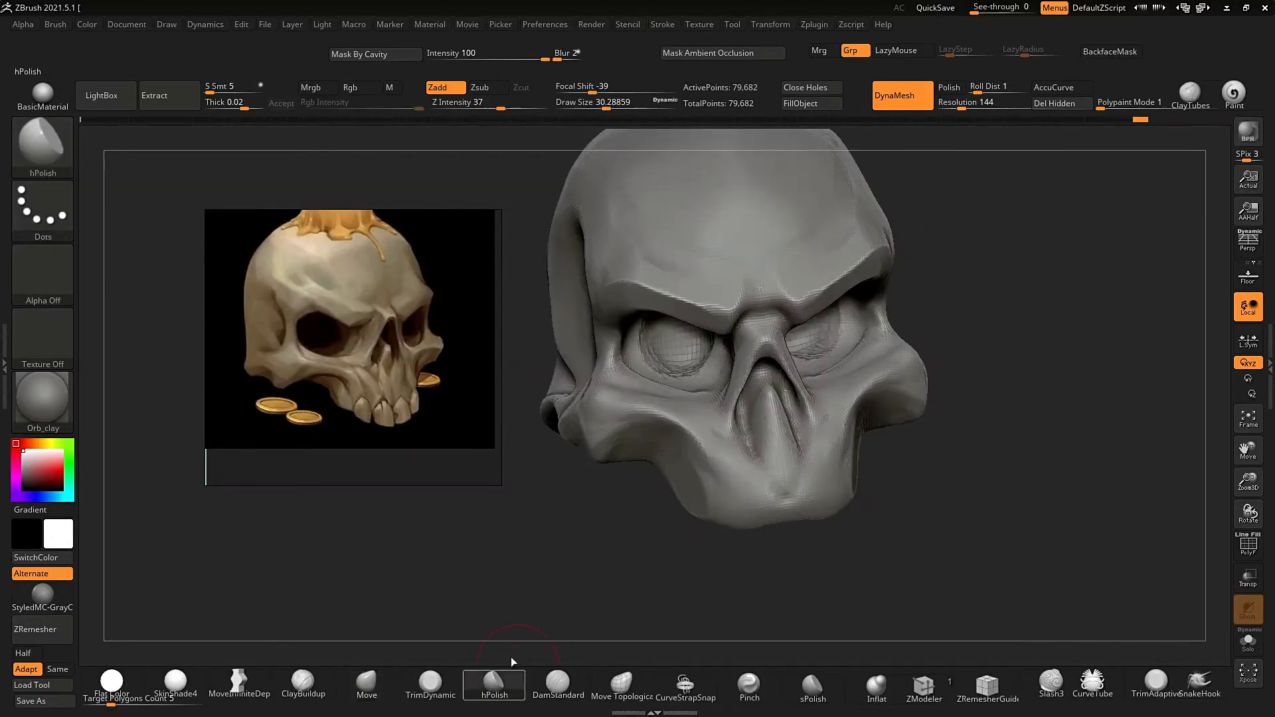
ctrl+right_drag(769, 438, 790, 399)
key(s)
mouse_move(797, 398)
mouse_down()
mouse_move(784, 399)
mouse_move(800, 491)
mouse_up()
mouse_move(929, 332)
right_down()
mouse_move(1022, 288)
mouse_move(943, 312)
right_up()
Raise the DynaMesh resolution to 248 and remesh the skull.
ctrl+right_drag(699, 461, 717, 412)
drag(961, 106, 969, 106)
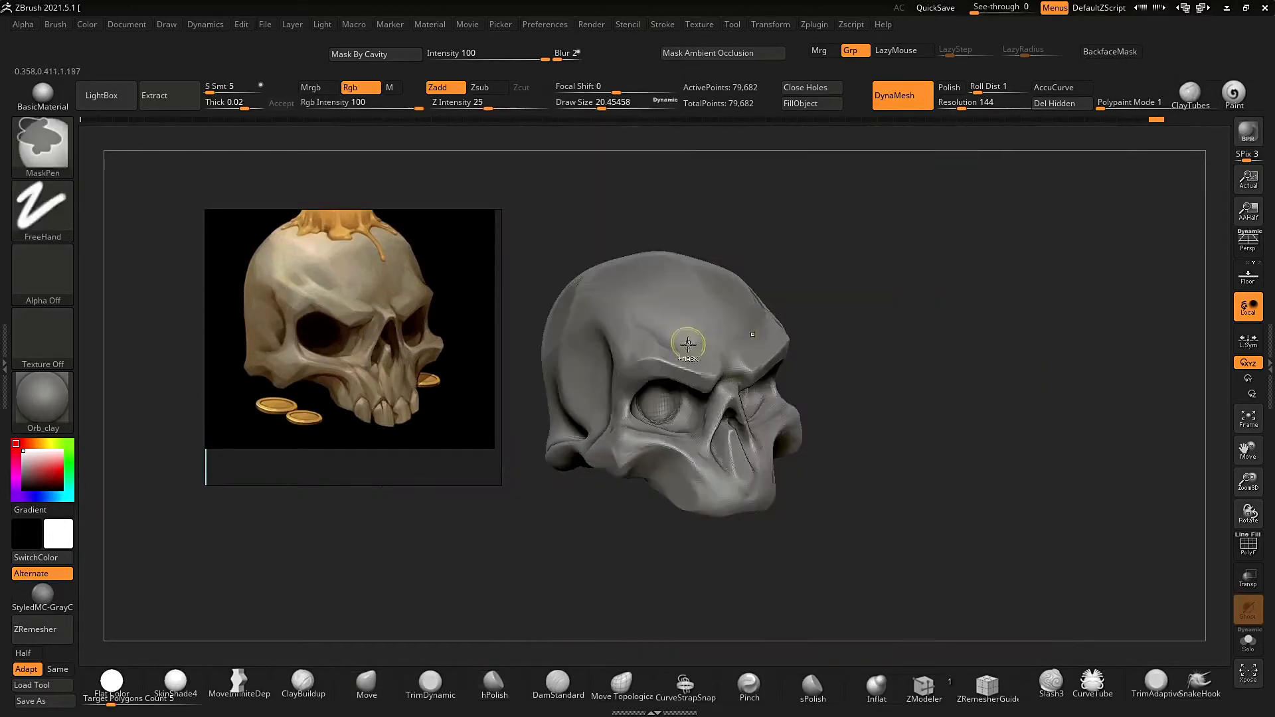
ctrl+drag(942, 226, 983, 272)
Carve tooth socket hollows into the lower edge of the upper jaw with a small brush and smooth them.
right_drag(983, 332, 954, 278)
key(s)
drag(953, 279, 960, 279)
right_drag(963, 292, 930, 305)
ctrl+right_drag(702, 425, 702, 452)
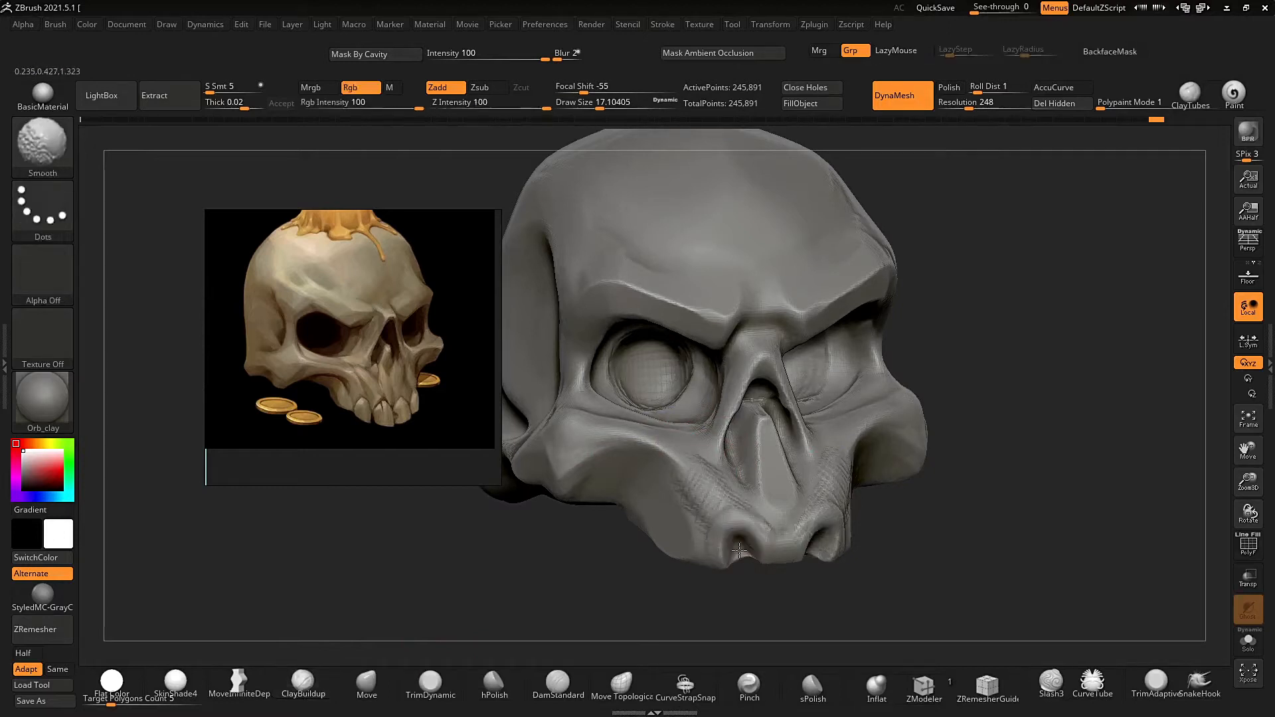
right_drag(690, 491, 899, 365)
mouse_move(694, 522)
right_down()
mouse_move(1010, 251)
mouse_move(947, 361)
mouse_move(904, 304)
mouse_move(897, 372)
right_up()
mouse_move(896, 372)
right_down()
mouse_move(638, 589)
mouse_move(704, 591)
right_up()
Sharpen the creases around the tooth sockets with the DamStandard brush.
click(558, 685)
drag(732, 560, 754, 592)
right_drag(893, 468, 910, 415)
mouse_move(741, 468)
ctrl+right_down()
mouse_move(735, 393)
mouse_move(750, 472)
ctrl+right_up()
key(s)
drag(800, 483, 788, 475)
Refine the upper jaw and tooth sockets with the Move brush and save the project.
key(b)
key(m)
key(v)
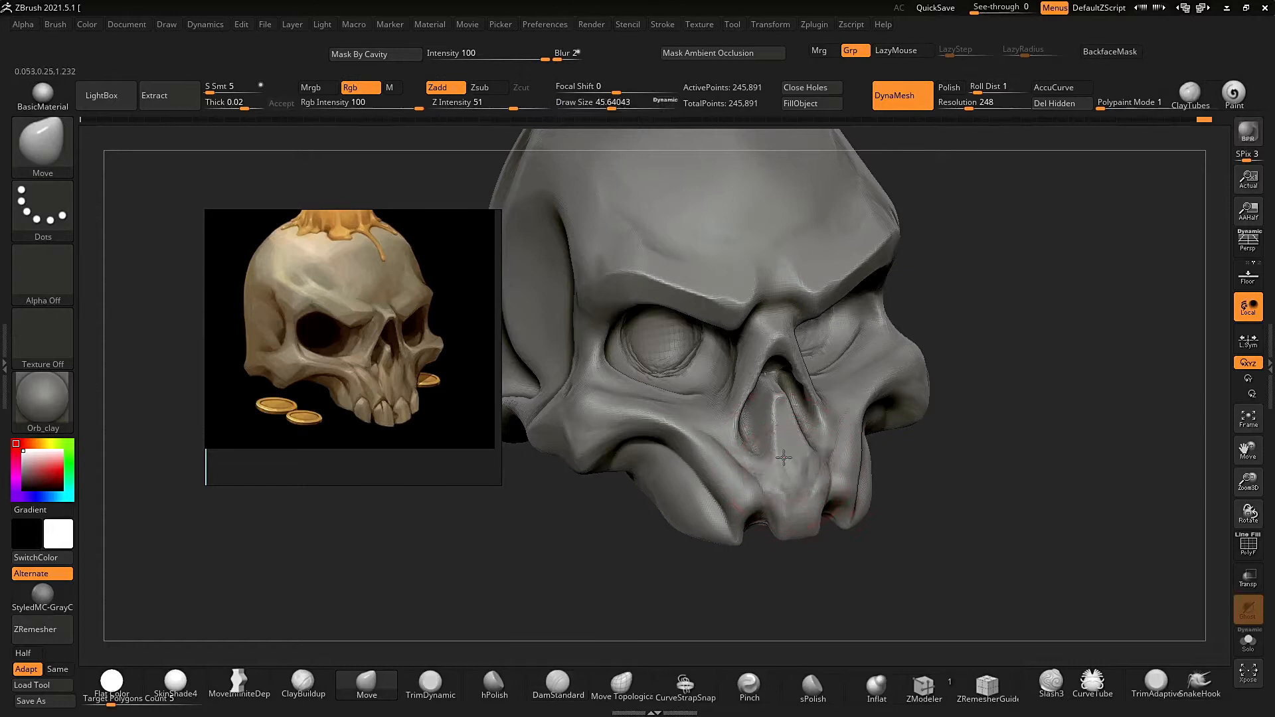
mouse_move(916, 371)
right_down()
mouse_move(948, 299)
mouse_move(910, 306)
right_up()
key(s)
drag(785, 545, 779, 545)
mouse_move(943, 425)
ctrl+right_down()
mouse_move(951, 351)
mouse_move(926, 294)
mouse_move(1029, 427)
ctrl+right_up()
key(ctrl+s)
click(999, 606)
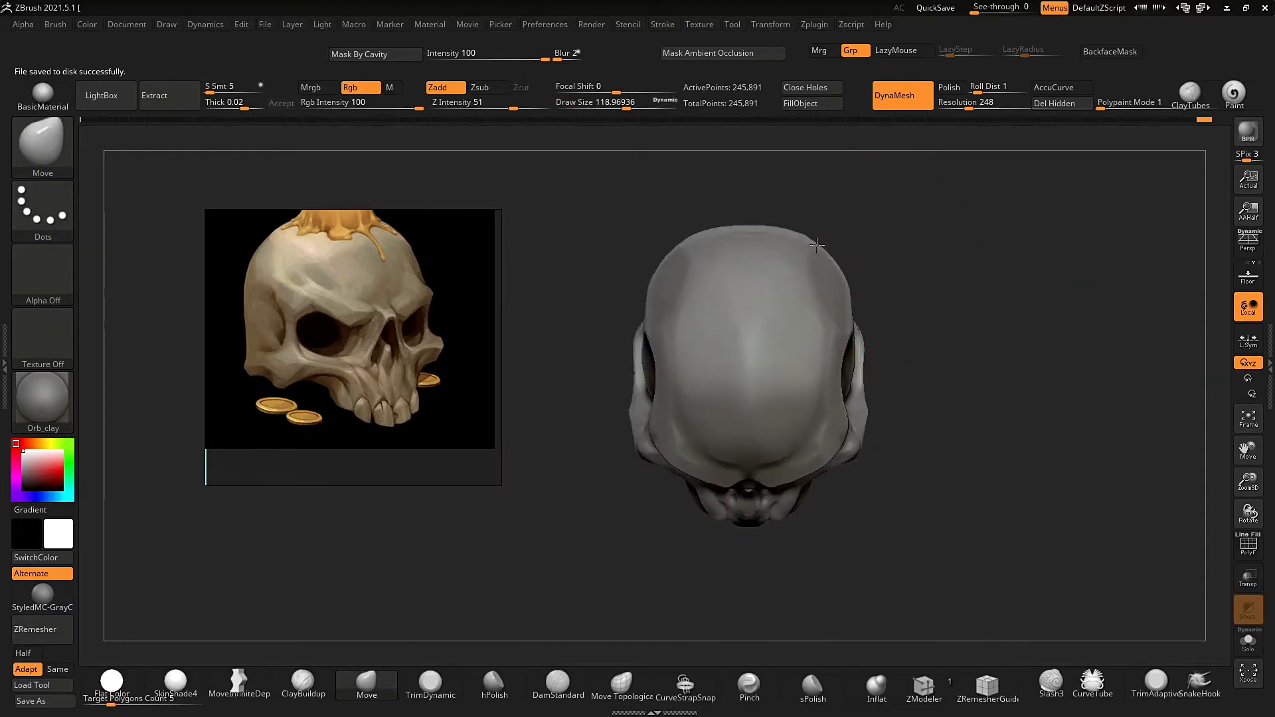
Reshape the back and sides of the cranium with the Move brush at varying sizes.
right_drag(910, 345, 967, 296)
key(s)
drag(976, 297, 968, 296)
mouse_move(996, 292)
right_down()
mouse_move(1107, 222)
mouse_move(1045, 243)
right_up()
key(s)
drag(1044, 243, 1054, 244)
right_drag(1115, 225, 962, 291)
mouse_move(740, 372)
right_down()
mouse_move(822, 339)
mouse_move(933, 343)
mouse_move(943, 361)
mouse_move(920, 369)
right_up()
Append a sphere as a new subtool and activate the transform gizmo on it.
click(1269, 365)
click(1204, 592)
key(w)
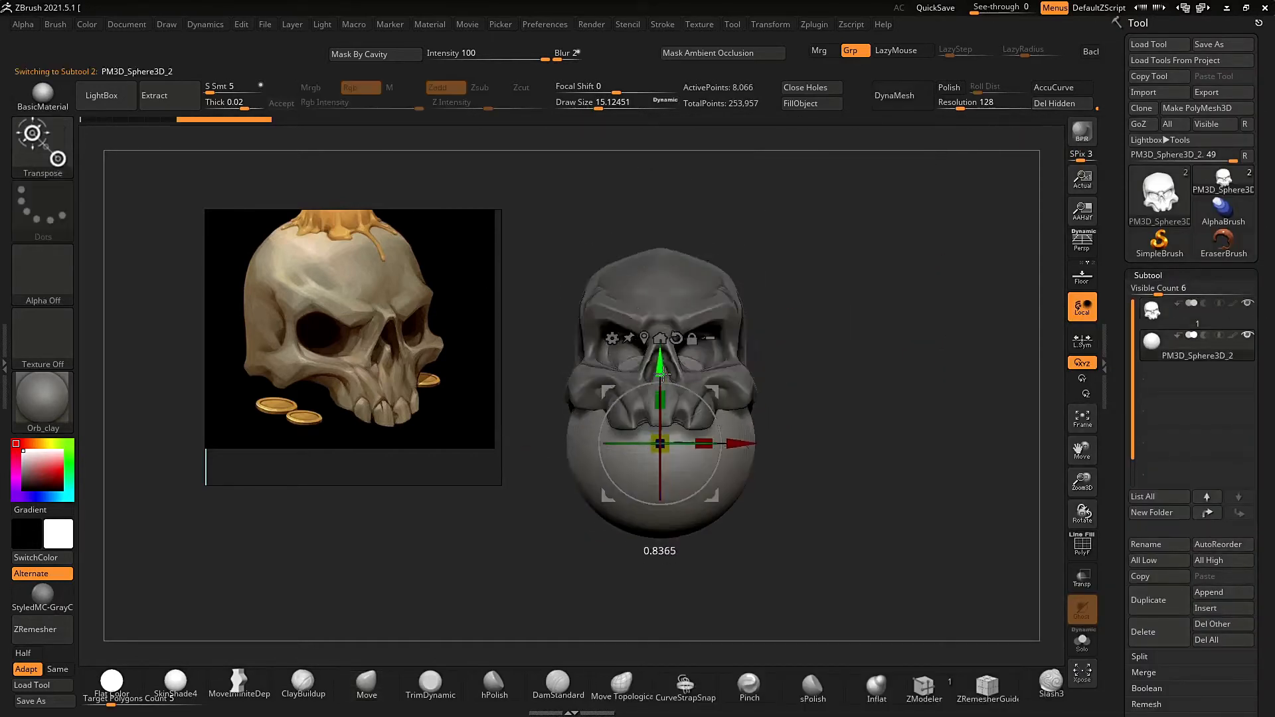
Scale the sphere down to a tooth, place it below the upper jaw, and shape it with the Move brush.
mouse_move(759, 358)
right_down()
mouse_move(969, 228)
mouse_move(797, 478)
mouse_move(784, 541)
mouse_move(783, 511)
mouse_move(812, 480)
mouse_move(749, 422)
mouse_move(750, 465)
mouse_move(768, 484)
mouse_move(664, 507)
mouse_move(890, 284)
mouse_move(768, 469)
mouse_move(737, 480)
mouse_move(760, 459)
right_up()
key(space)
click(740, 551)
key(w)
key(b)
key(m)
key(v)
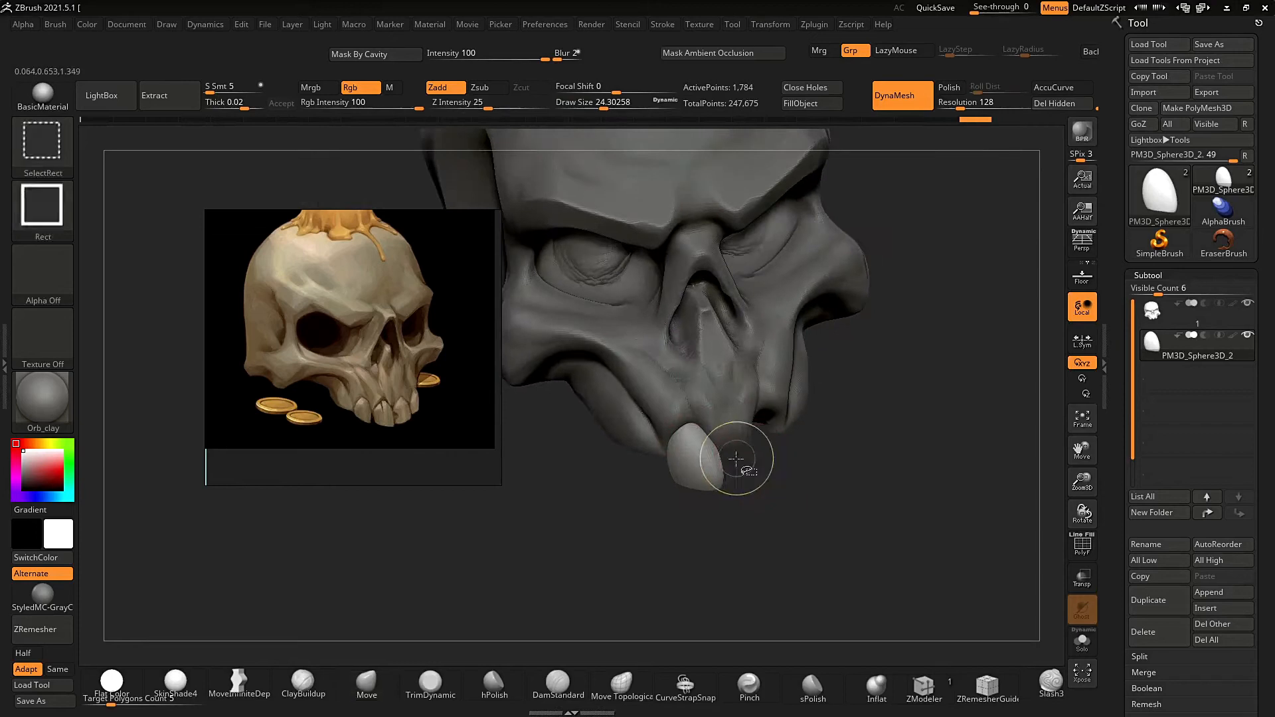
Duplicate the tooth and place the copy beside the first one along the upper jaw.
key(ctrl+shift+d)
key(w)
right_drag(647, 458, 643, 506)
key(q)
right_drag(794, 508, 754, 543)
Duplicate the tooth again and position it as the front tooth next to the other two.
key(ctrl+shift+d)
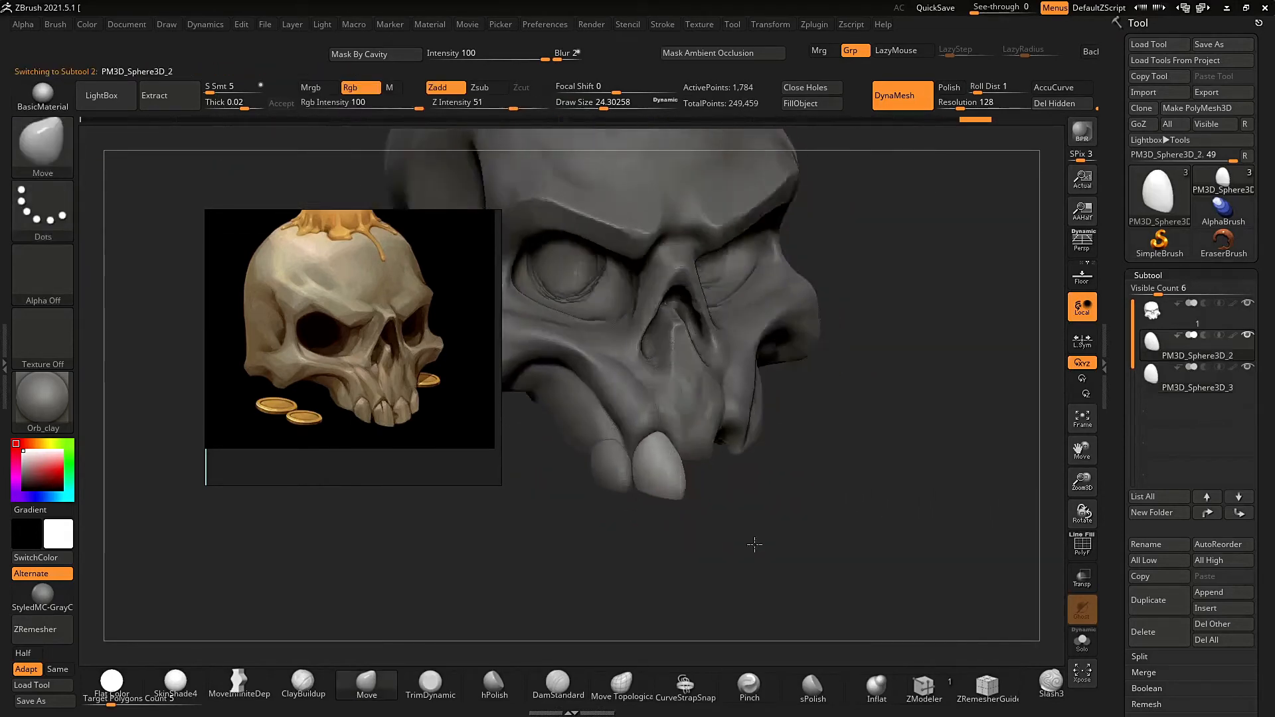
key(w)
drag(770, 440, 785, 438)
right_drag(810, 465, 776, 478)
drag(670, 402, 664, 425)
right_drag(796, 478, 743, 465)
drag(747, 435, 743, 437)
Adjust the front tooth's shape with the Move brush and save the project.
key(q)
mouse_move(797, 479)
right_down()
mouse_move(820, 410)
mouse_move(807, 439)
right_up()
drag(757, 465, 749, 462)
right_drag(785, 467, 901, 284)
key(ctrl+s)
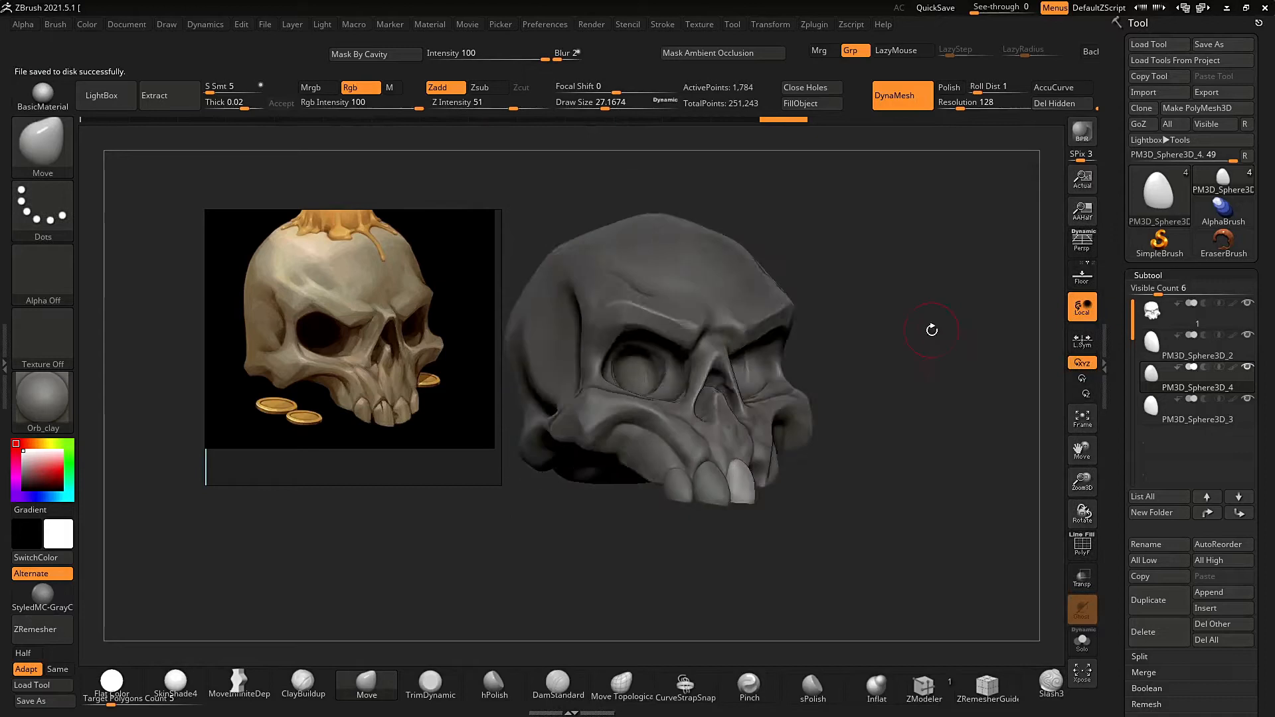
Fit the front tooth's root against the jaw with a small Move brush and select the neighboring tooth.
ctrl+right_drag(932, 345, 920, 405)
drag(727, 488, 737, 480)
right_drag(746, 472, 499, 602)
drag(714, 458, 707, 445)
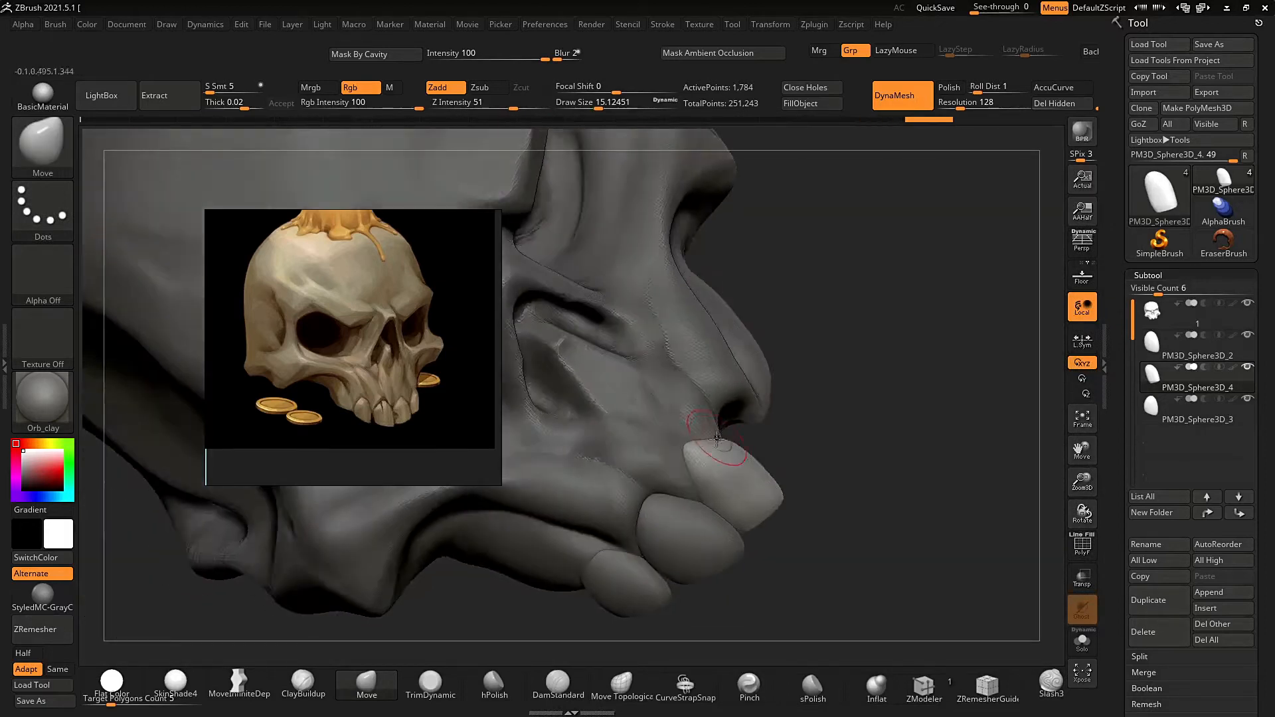
right_drag(857, 505, 823, 498)
ctrl+right_drag(688, 450, 687, 469)
alt+click(687, 470)
Duplicate a tooth, place the copy in the upper tooth row, and adjust its fit with the Move brush.
right_drag(823, 465, 928, 472)
key(ctrl+shift+d)
key(w)
mouse_move(957, 518)
right_down()
mouse_move(932, 521)
mouse_move(933, 506)
right_up()
right_click(932, 521)
key(q)
key(s)
drag(930, 506, 918, 506)
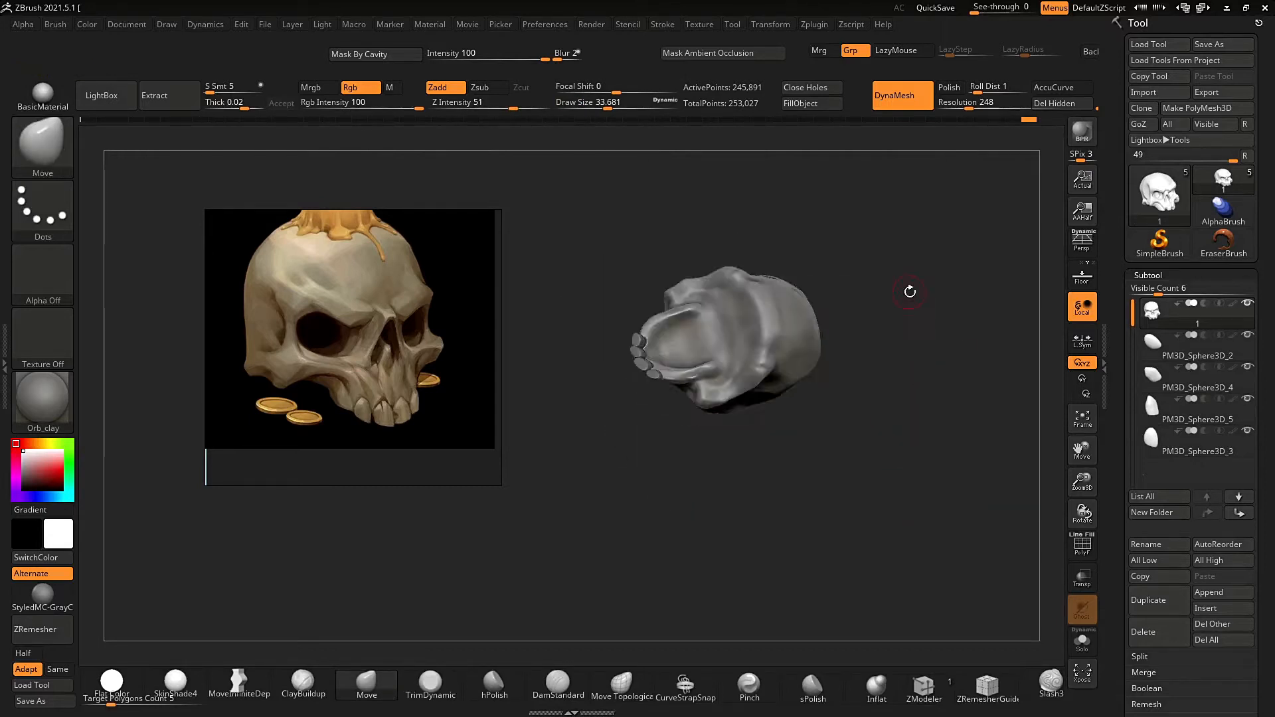
Examine the skull and its upper tooth row from several angles.
ctrl+right_drag(914, 405, 956, 451)
right_drag(956, 452, 930, 485)
key(w)
key(q)
mouse_move(938, 532)
mouse_down()
mouse_move(982, 441)
mouse_move(1029, 435)
mouse_up()
alt+click(631, 470)
drag(863, 532, 637, 518)
mouse_move(571, 571)
mouse_down()
mouse_move(605, 446)
mouse_move(956, 478)
mouse_move(944, 441)
mouse_move(811, 379)
mouse_move(730, 372)
mouse_up()
mouse_move(996, 518)
mouse_down()
mouse_move(896, 538)
mouse_move(976, 531)
mouse_up()
Zoom out the reference board around the candle skull and reduce the Move brush draw size to about 19.
right_drag(417, 323, 334, 328)
scroll(348, 338, down, 6)
scroll(385, 354, up, 6)
mouse_move(385, 354)
middle_down()
mouse_move(242, 327)
mouse_move(345, 367)
middle_up()
drag(1023, 292, 938, 279)
key(s)
mouse_move(939, 279)
mouse_down()
mouse_move(920, 299)
mouse_move(957, 291)
mouse_up()
Inspect the skull's overall form in side, three-quarter and front views.
ctrl+right_drag(934, 319, 901, 287)
drag(902, 287, 934, 372)
ctrl+right_drag(934, 372, 934, 334)
drag(934, 334, 851, 242)
ctrl+right_drag(852, 241, 879, 435)
mouse_move(879, 435)
mouse_down()
mouse_move(943, 366)
mouse_move(993, 465)
mouse_up()
ctrl+right_drag(994, 465, 995, 439)
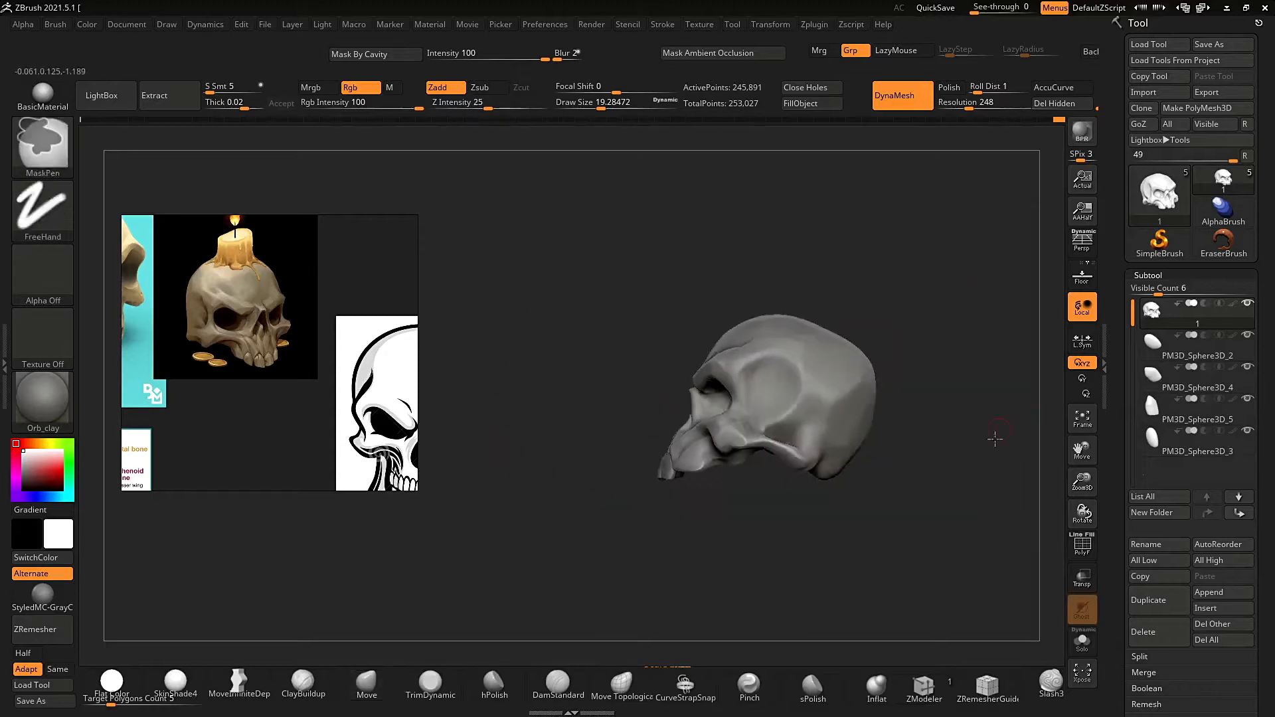
drag(909, 374, 954, 416)
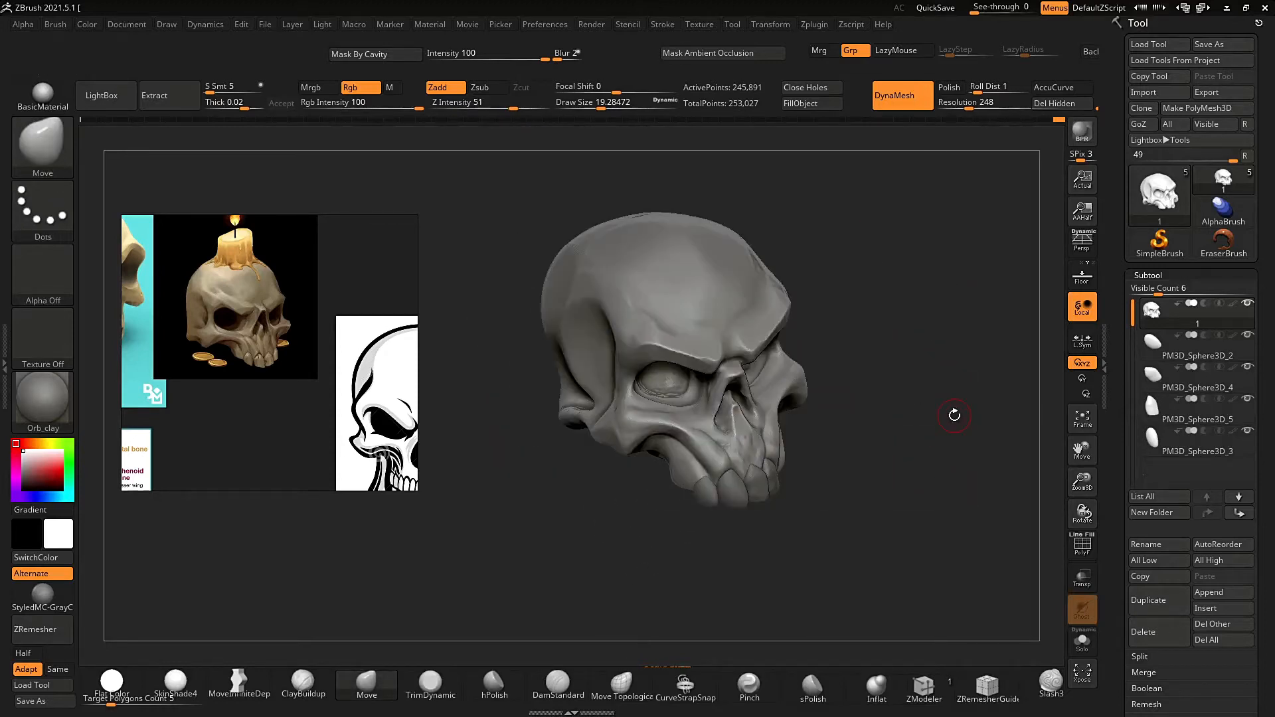
key(super)
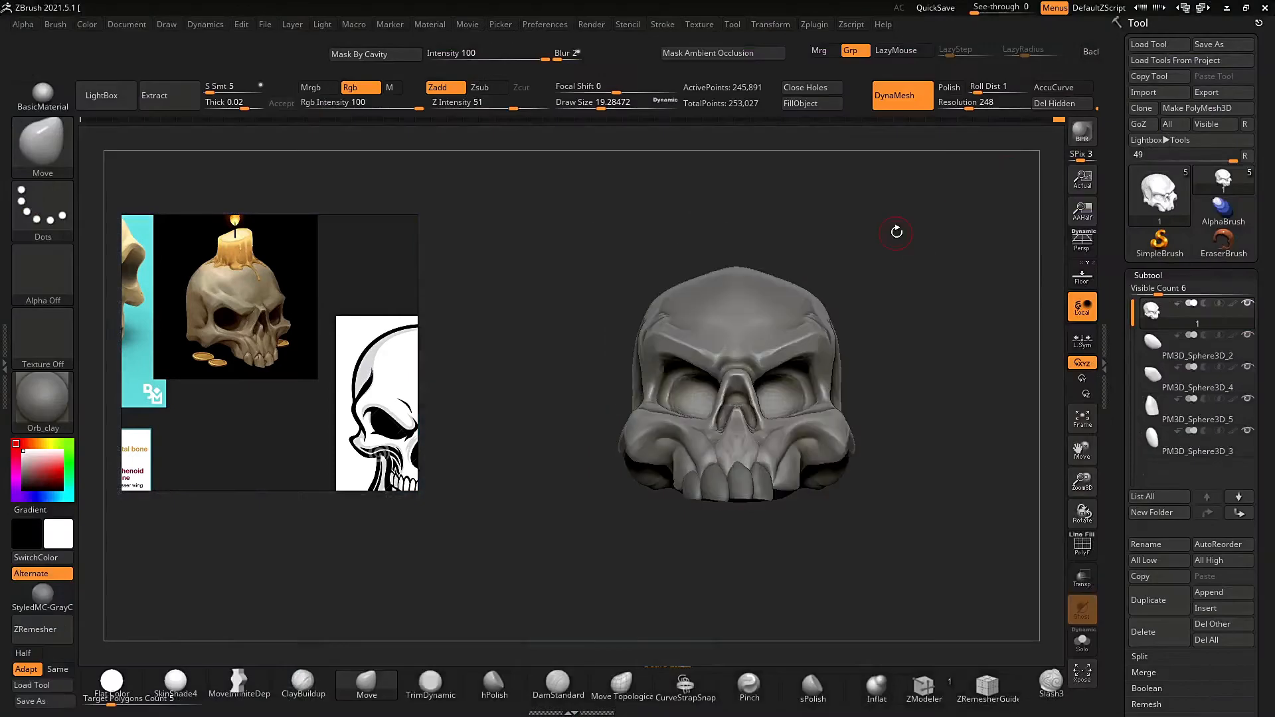
Enlarge the candle skull reference, set the Move brush draw size to about 35, and save the project.
scroll(355, 415, up, 3)
middle_drag(356, 415, 360, 411)
drag(916, 398, 956, 412)
mouse_move(837, 438)
mouse_down()
mouse_move(870, 395)
mouse_move(775, 446)
mouse_move(840, 498)
mouse_move(891, 421)
mouse_move(841, 374)
mouse_up()
mouse_move(877, 393)
alt+mouse_down()
mouse_move(870, 356)
mouse_move(876, 374)
alt+mouse_up()
key(9)
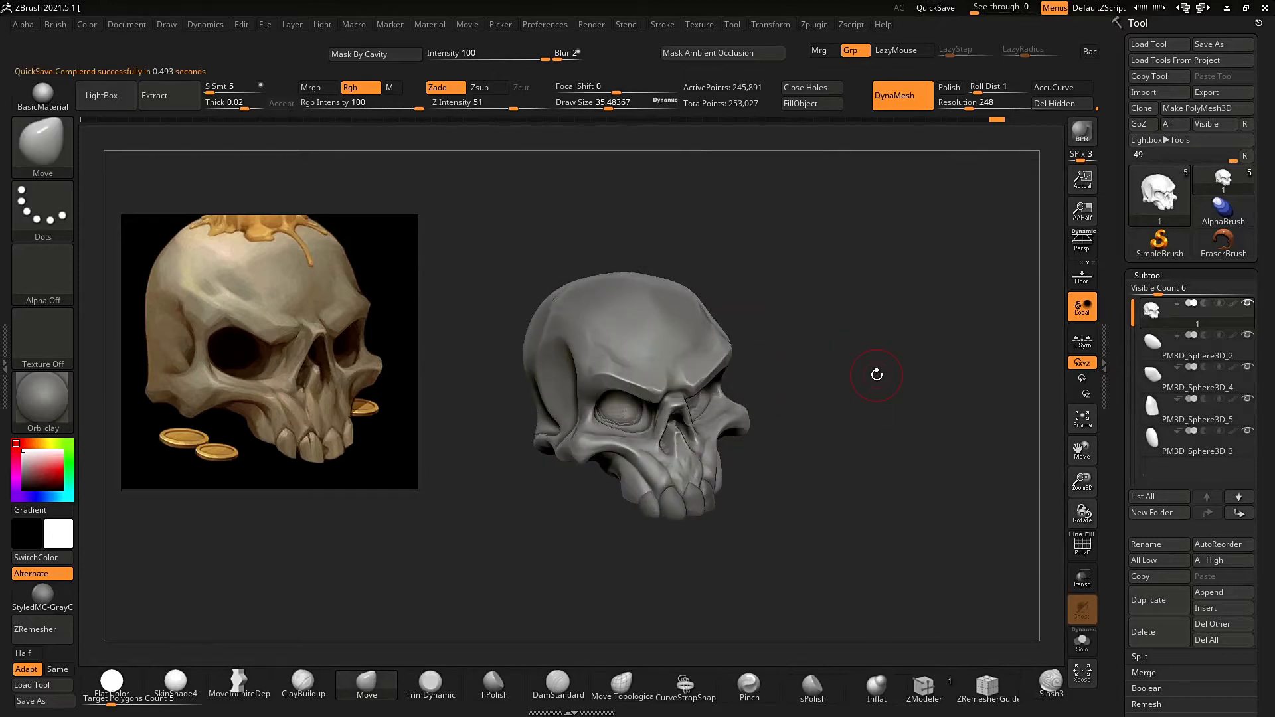
Push up the underside of the cheekbone with the Move brush and smooth the surface around the eye socket.
drag(876, 375, 914, 315)
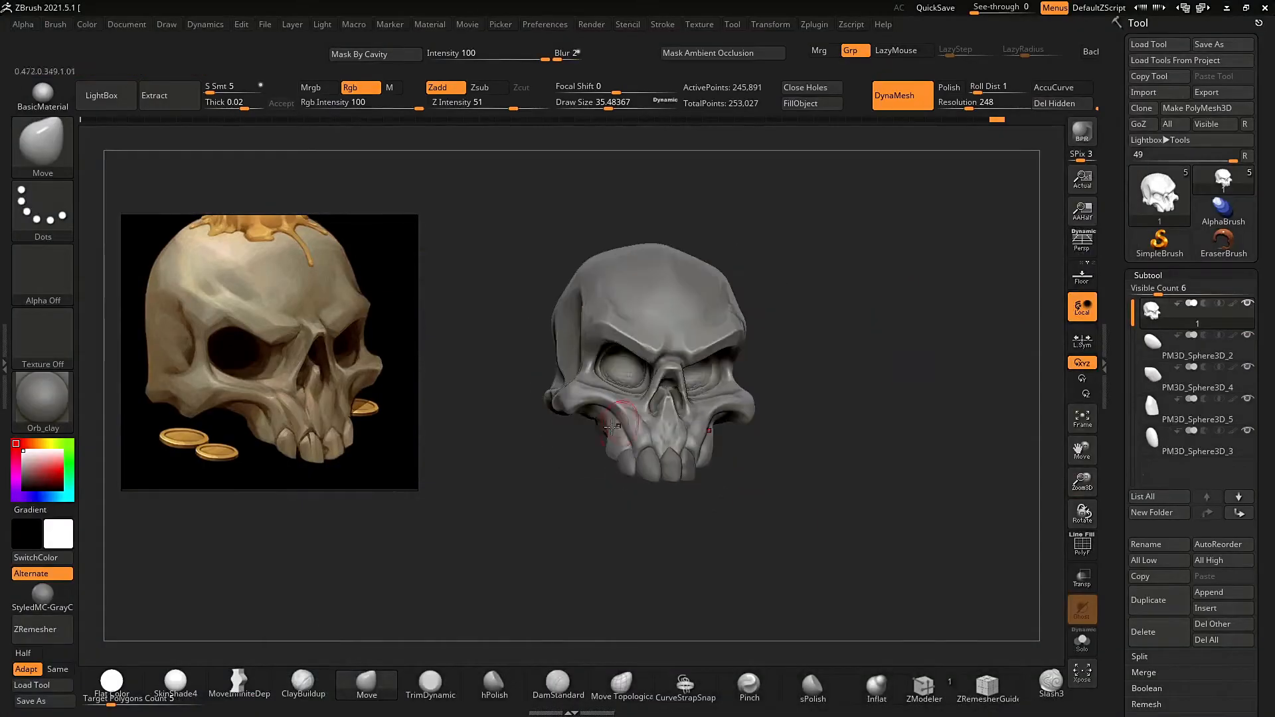
mouse_move(611, 427)
mouse_down()
mouse_move(536, 305)
mouse_move(608, 363)
mouse_up()
mouse_move(900, 207)
mouse_down()
mouse_move(925, 237)
mouse_move(857, 211)
mouse_up()
drag(956, 278, 929, 220)
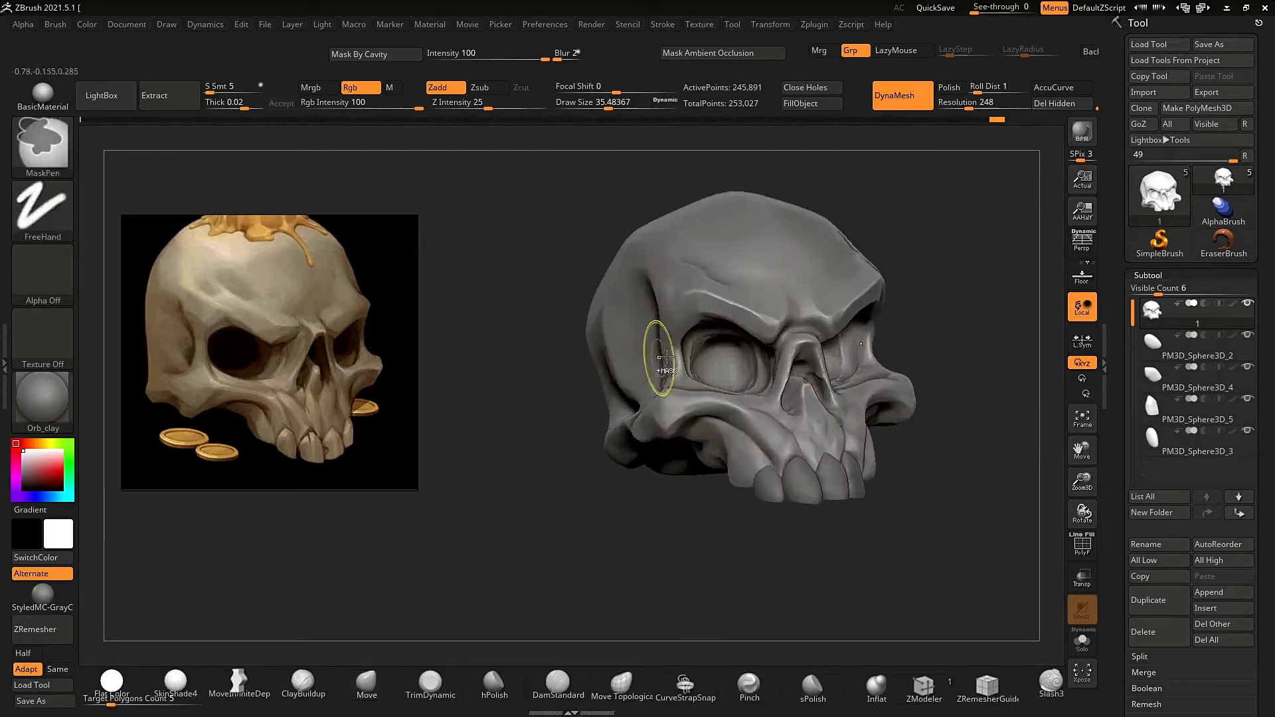
drag(730, 378, 751, 389)
mouse_move(956, 266)
mouse_down()
mouse_move(911, 239)
mouse_move(930, 293)
mouse_up()
drag(788, 412, 707, 383)
shift+drag(760, 350, 773, 370)
mouse_move(904, 264)
alt+mouse_down()
mouse_move(886, 263)
mouse_move(929, 279)
mouse_move(916, 265)
mouse_move(950, 252)
mouse_move(868, 253)
mouse_move(930, 279)
alt+mouse_up()
Build up the bone around the outer eye socket with ClayBuildup and smooth the strokes.
click(302, 684)
shift+drag(719, 345, 737, 352)
drag(929, 279, 873, 276)
key(alt+Tab)
key(alt+Tab)
mouse_move(914, 332)
mouse_down()
mouse_move(939, 339)
mouse_move(940, 273)
mouse_move(890, 268)
mouse_move(897, 237)
mouse_move(864, 240)
mouse_move(879, 243)
mouse_move(880, 223)
mouse_move(933, 242)
mouse_move(896, 229)
mouse_up()
click(367, 684)
click(303, 684)
drag(658, 372, 673, 350)
mouse_move(830, 245)
mouse_down()
mouse_move(882, 250)
mouse_move(893, 232)
mouse_move(883, 243)
mouse_move(910, 249)
mouse_move(920, 216)
mouse_move(720, 322)
mouse_move(883, 279)
mouse_up()
Reshape the temple and outer brow with a Move brush of about size 30.
click(367, 684)
click(494, 684)
click(366, 684)
drag(950, 332, 691, 366)
mouse_move(956, 319)
alt+mouse_down()
mouse_move(848, 207)
mouse_move(929, 229)
alt+mouse_up()
drag(590, 364, 593, 357)
mouse_move(917, 319)
alt+mouse_down()
mouse_move(795, 224)
mouse_move(883, 332)
alt+mouse_up()
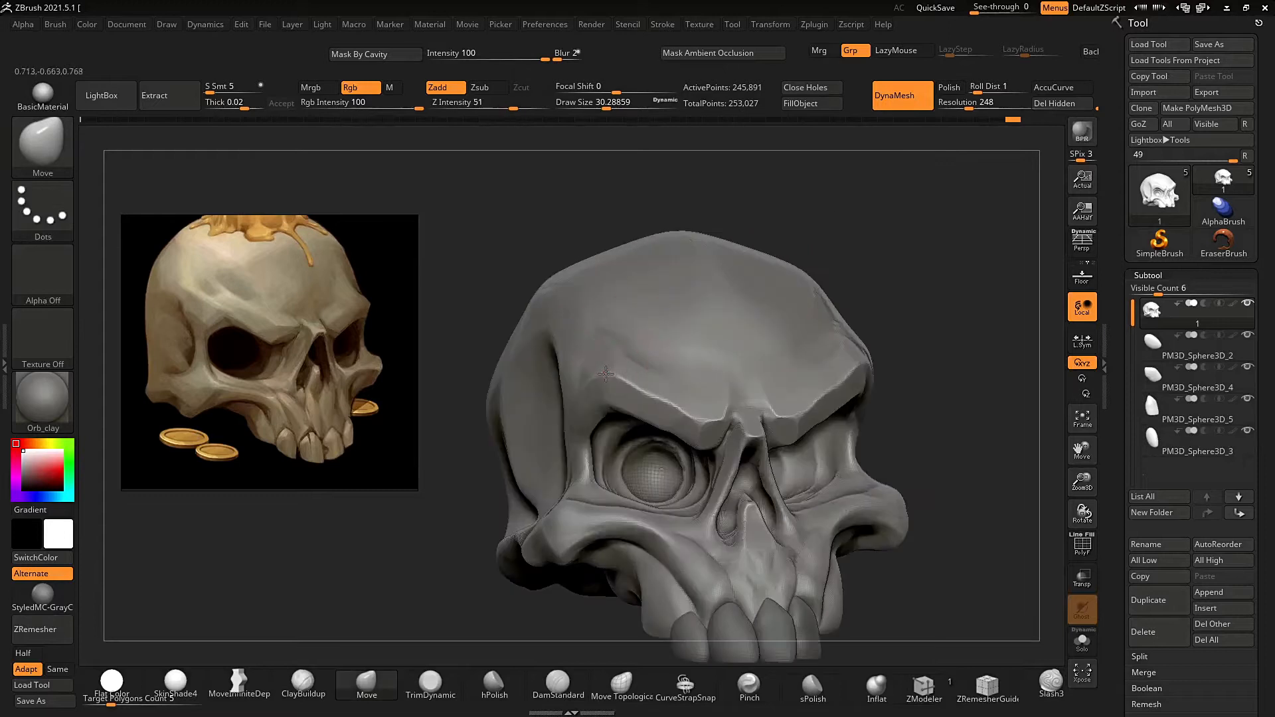
Adjust the cheekbone and eye socket contours with the Move brush.
drag(917, 279, 989, 292)
drag(929, 359, 830, 385)
mouse_move(943, 332)
alt+mouse_down()
mouse_move(874, 256)
mouse_move(913, 305)
mouse_move(857, 299)
mouse_move(823, 359)
alt+mouse_up()
key(b)
key(m)
key(v)
drag(784, 478, 976, 489)
mouse_move(956, 425)
mouse_down()
mouse_move(874, 379)
mouse_move(784, 398)
mouse_up()
Flatten the front plane of the cheekbone with hPolish and smooth the neighboring surfaces.
key(b)
key(h)
key(p)
mouse_move(929, 452)
mouse_down()
mouse_move(810, 398)
mouse_move(971, 391)
mouse_up()
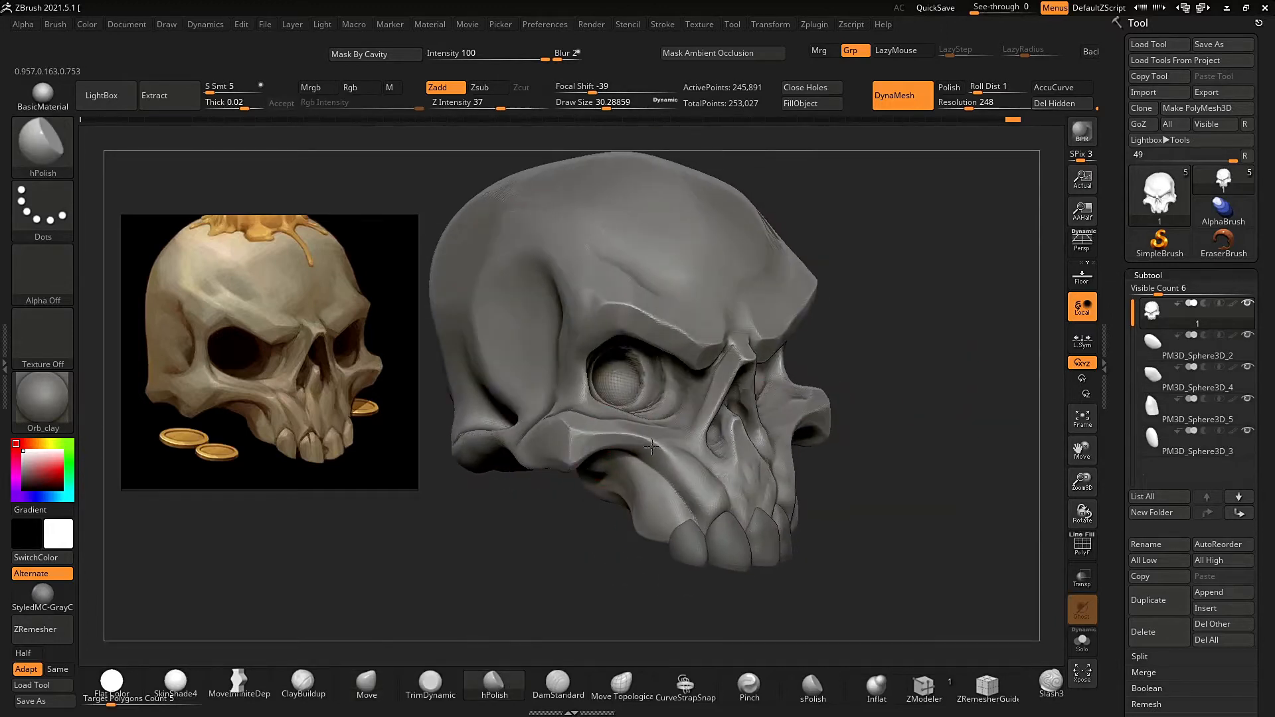
drag(652, 447, 671, 457)
drag(943, 425, 910, 421)
shift+drag(930, 292, 810, 285)
mouse_move(962, 265)
mouse_down()
mouse_move(878, 303)
mouse_move(923, 329)
mouse_up()
shift+drag(778, 312, 786, 330)
Carve the ridge line behind the brow with DamStandard and smooth the side of the cranium.
click(558, 684)
mouse_move(923, 319)
mouse_down()
mouse_move(956, 319)
mouse_move(956, 359)
mouse_up()
drag(637, 380, 662, 433)
drag(858, 237, 783, 259)
shift+drag(637, 326, 651, 332)
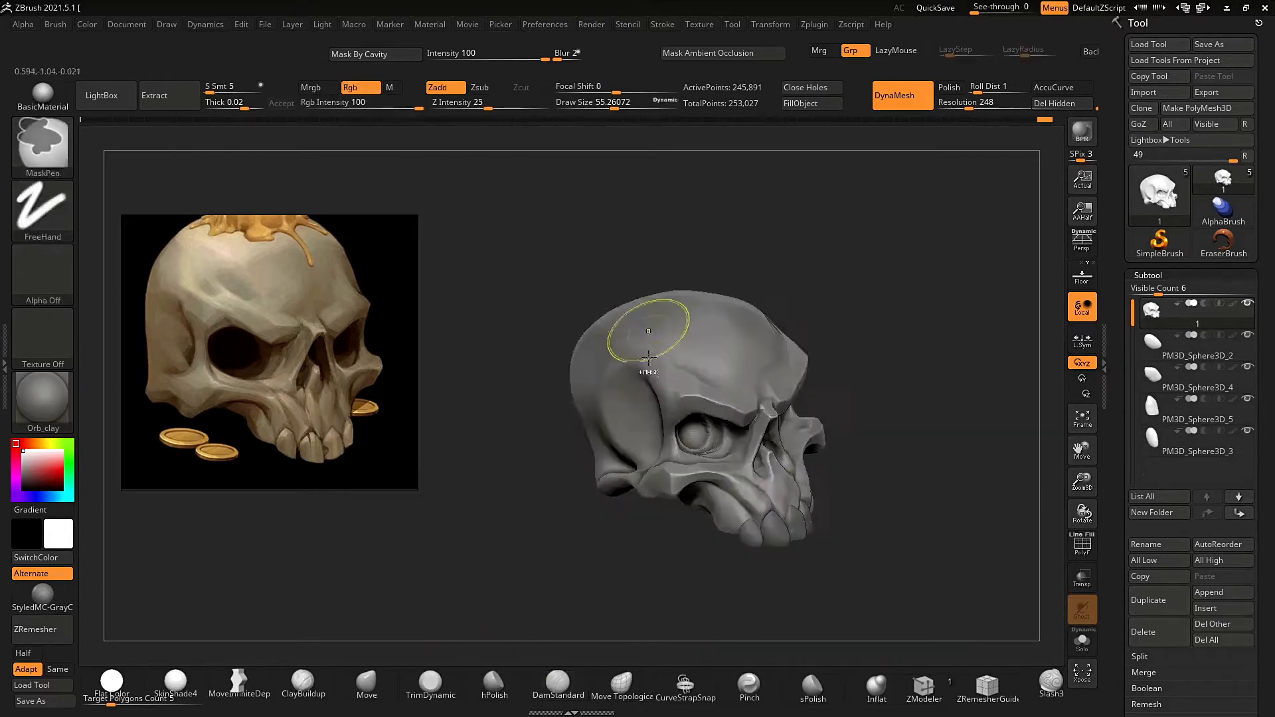
Define the rim of the temple hollow and smooth the surface in and around it.
drag(916, 332, 982, 358)
alt+drag(943, 293, 963, 346)
drag(978, 92, 1024, 91)
mouse_move(930, 266)
mouse_down()
mouse_move(909, 266)
mouse_move(956, 292)
mouse_up()
shift+drag(704, 385, 717, 425)
mouse_move(929, 292)
alt+mouse_down()
mouse_move(905, 231)
mouse_move(863, 265)
alt+mouse_up()
alt+drag(929, 266, 950, 325)
drag(740, 495, 839, 390)
alt+drag(943, 299, 923, 246)
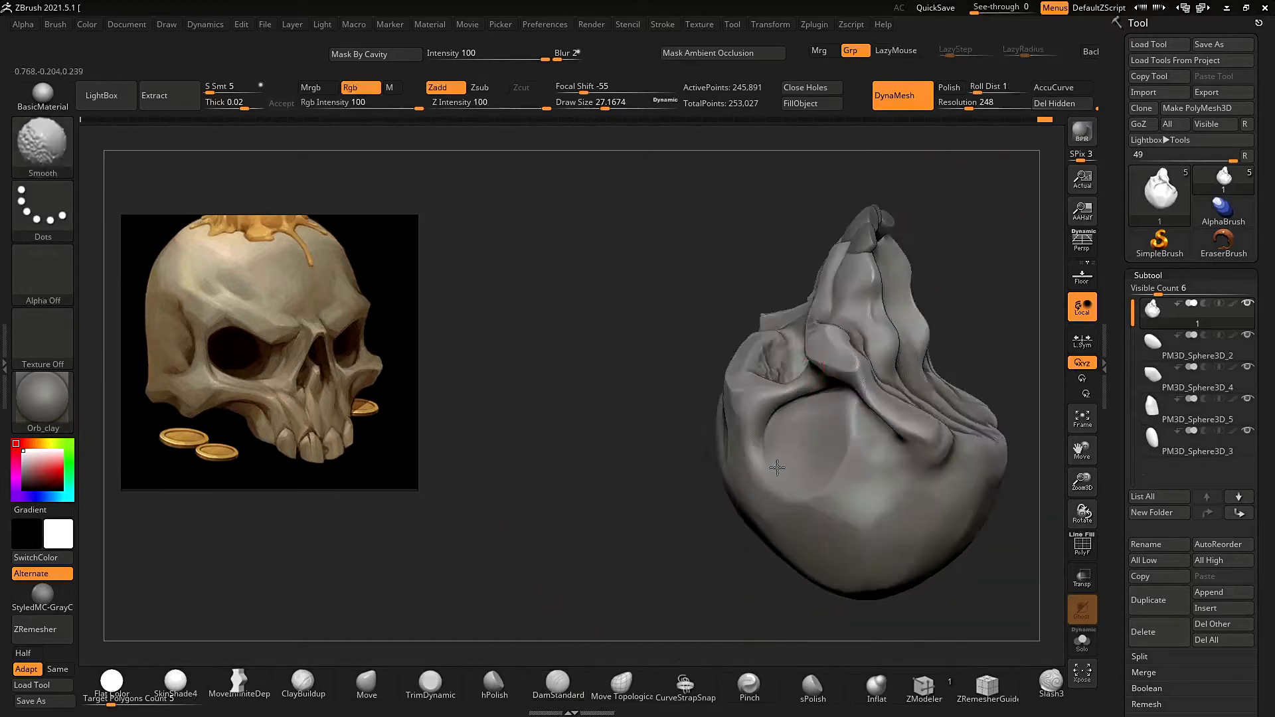
shift+drag(777, 465, 790, 425)
Polish the edge of the temple hollow behind the eye socket with a small hPolish brush.
drag(883, 253, 845, 290)
alt+drag(532, 465, 545, 558)
click(494, 684)
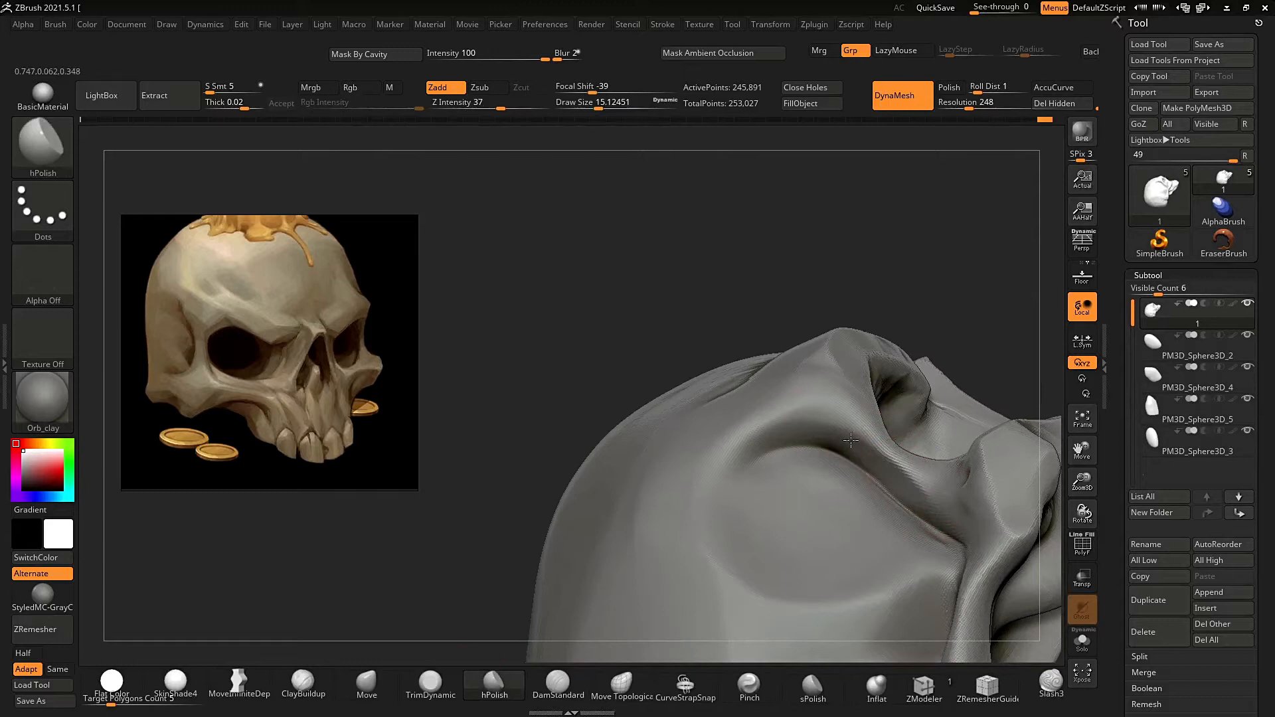
drag(889, 246, 897, 282)
drag(860, 429, 864, 433)
mouse_move(890, 332)
alt+mouse_down()
mouse_move(876, 276)
mouse_move(845, 313)
alt+mouse_up()
mouse_move(844, 313)
alt+mouse_down()
mouse_move(831, 370)
mouse_move(810, 350)
alt+mouse_up()
drag(792, 306, 843, 265)
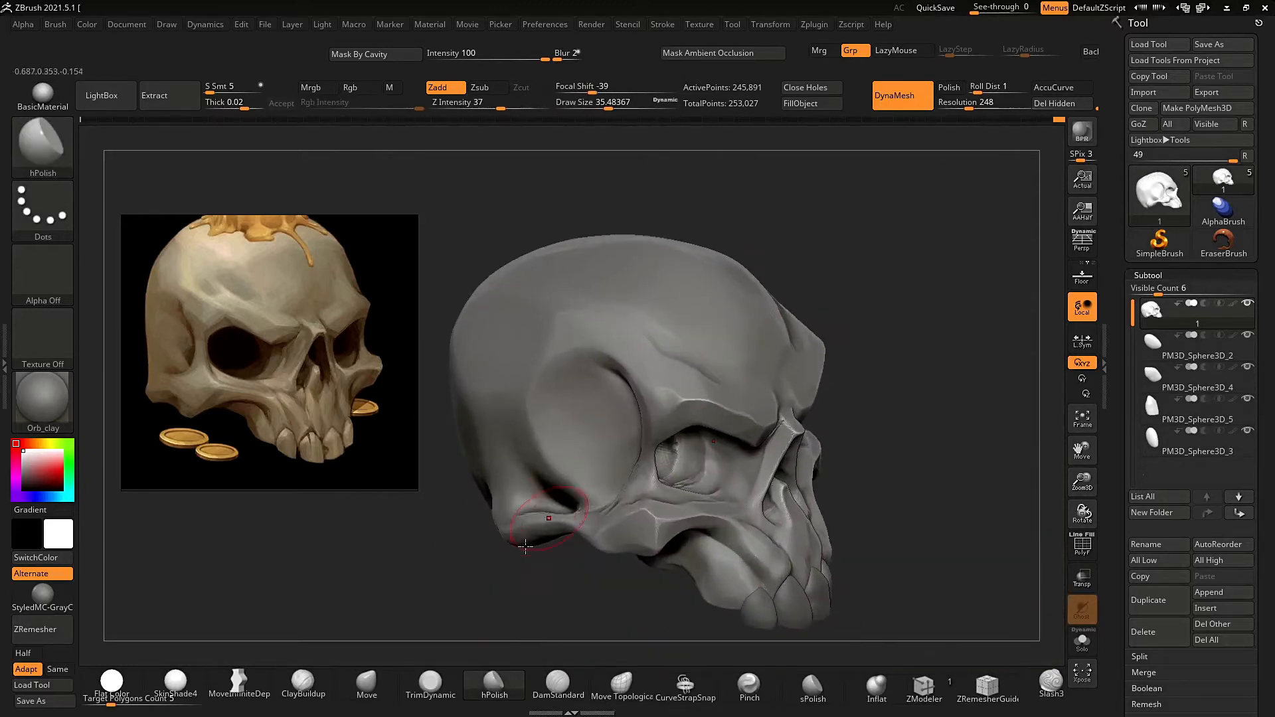
click(302, 684)
drag(571, 425, 591, 462)
key(ctrl+z)
key(ctrl+z)
key(ctrl+z)
key(ctrl+z)
Deepen the hollow behind the cheekbone arch with ClayBuildup, smooth it, and sharpen its edges with DamStandard.
drag(791, 251, 751, 267)
mouse_move(890, 346)
alt+mouse_down()
mouse_move(910, 392)
mouse_move(863, 319)
mouse_move(810, 298)
alt+mouse_up()
key(s)
alt+drag(810, 299, 836, 378)
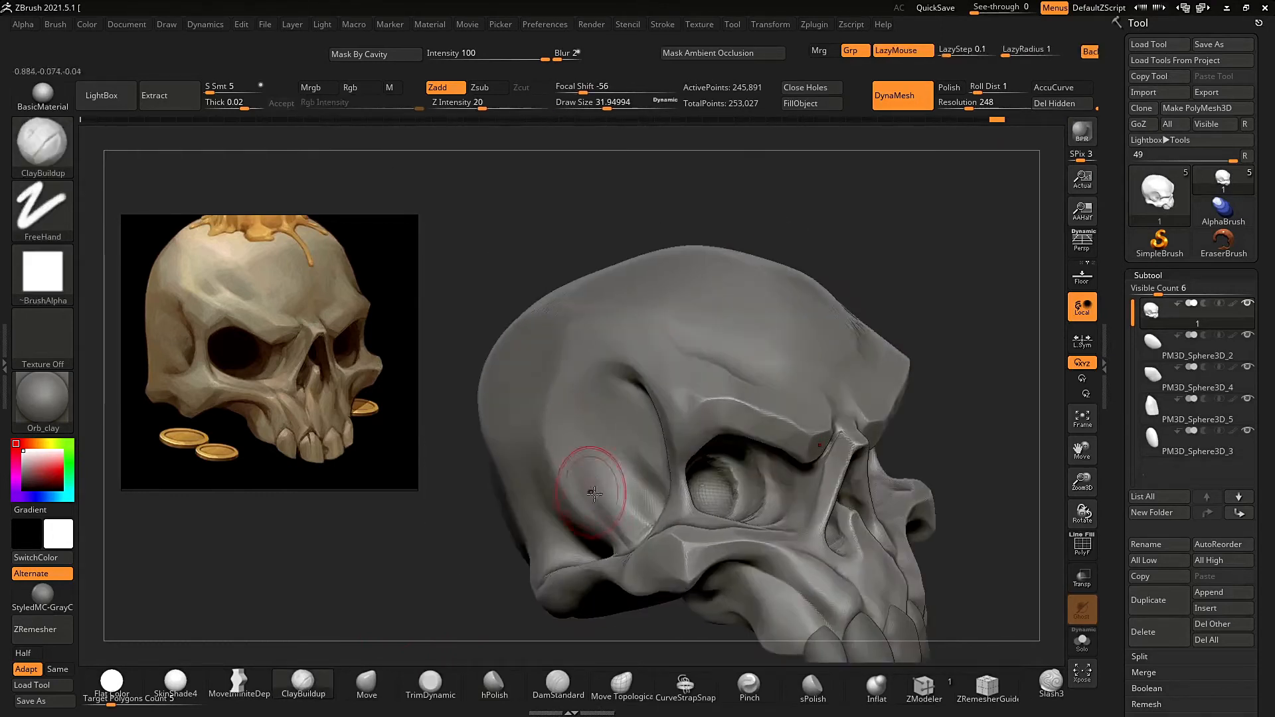
right_drag(594, 493, 576, 490)
ctrl+right_drag(576, 490, 584, 551)
shift+drag(555, 490, 538, 480)
mouse_move(585, 465)
ctrl+right_down()
mouse_move(614, 359)
mouse_move(640, 478)
mouse_move(604, 522)
ctrl+right_up()
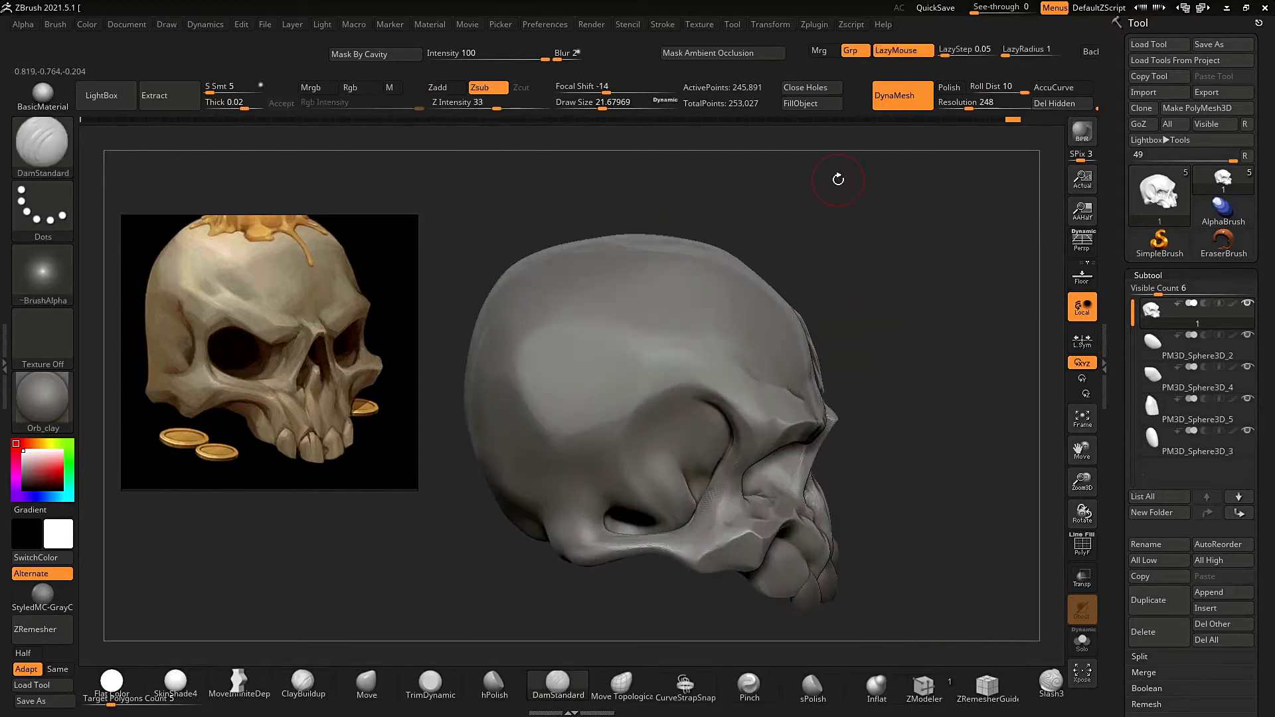
right_drag(838, 179, 913, 352)
ctrl+right_drag(913, 352, 921, 255)
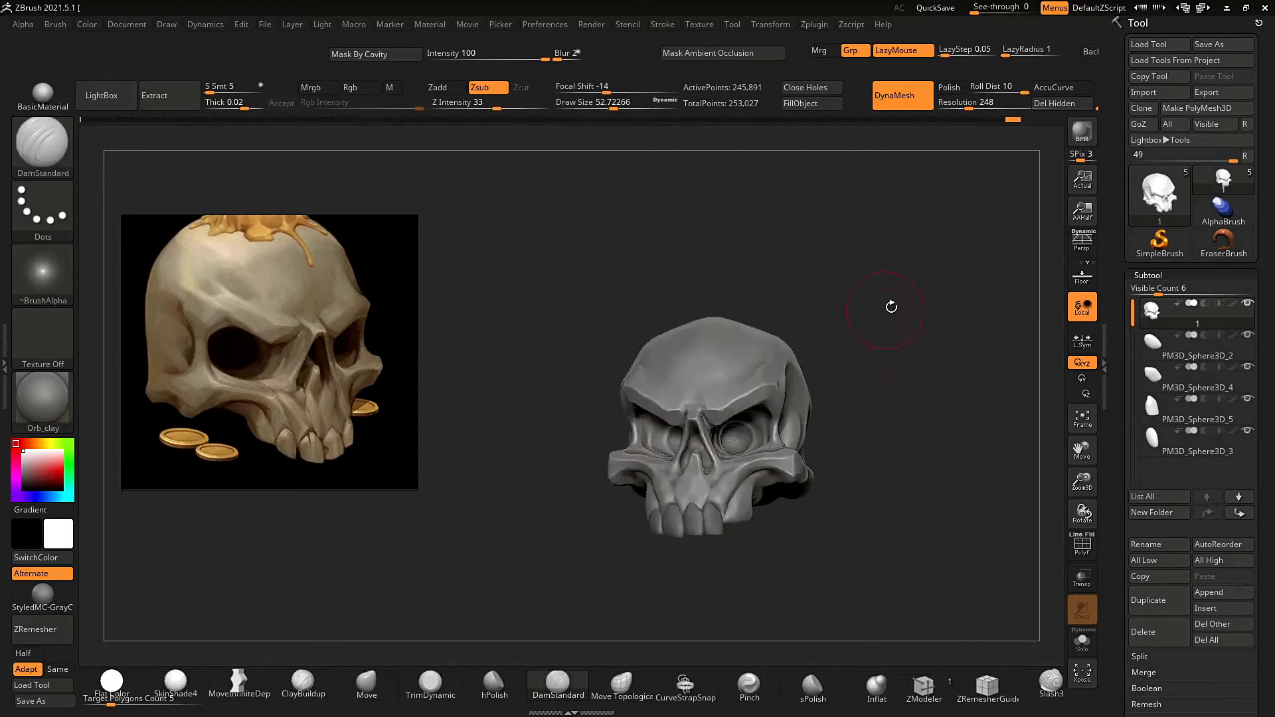
Refine the side of the skull with the Move brush and add volume with ClayBuildup.
key(b)
key(m)
key(v)
mouse_move(889, 324)
ctrl+right_down()
mouse_move(870, 381)
mouse_move(942, 352)
mouse_move(877, 405)
mouse_move(883, 364)
mouse_move(902, 353)
mouse_move(819, 302)
mouse_move(662, 326)
mouse_move(888, 273)
mouse_move(857, 252)
ctrl+right_up()
key(b)
key(c)
key(b)
right_drag(592, 421, 609, 322)
drag(609, 321, 564, 242)
right_drag(856, 200, 930, 222)
Adjust the contour of the skull's side near the cheekbone arch with the Move brush.
key(b)
key(m)
key(v)
key(b)
key(c)
key(b)
mouse_move(863, 279)
ctrl+right_down()
mouse_move(831, 188)
mouse_move(823, 290)
mouse_move(757, 299)
ctrl+right_up()
key(b)
key(m)
key(v)
drag(584, 429, 560, 451)
Reframe the reference to show the whole candle skull and adjust the cranium's outline with a large Move brush.
right_drag(548, 494, 797, 243)
right_drag(879, 279, 888, 286)
key(v)
key(s)
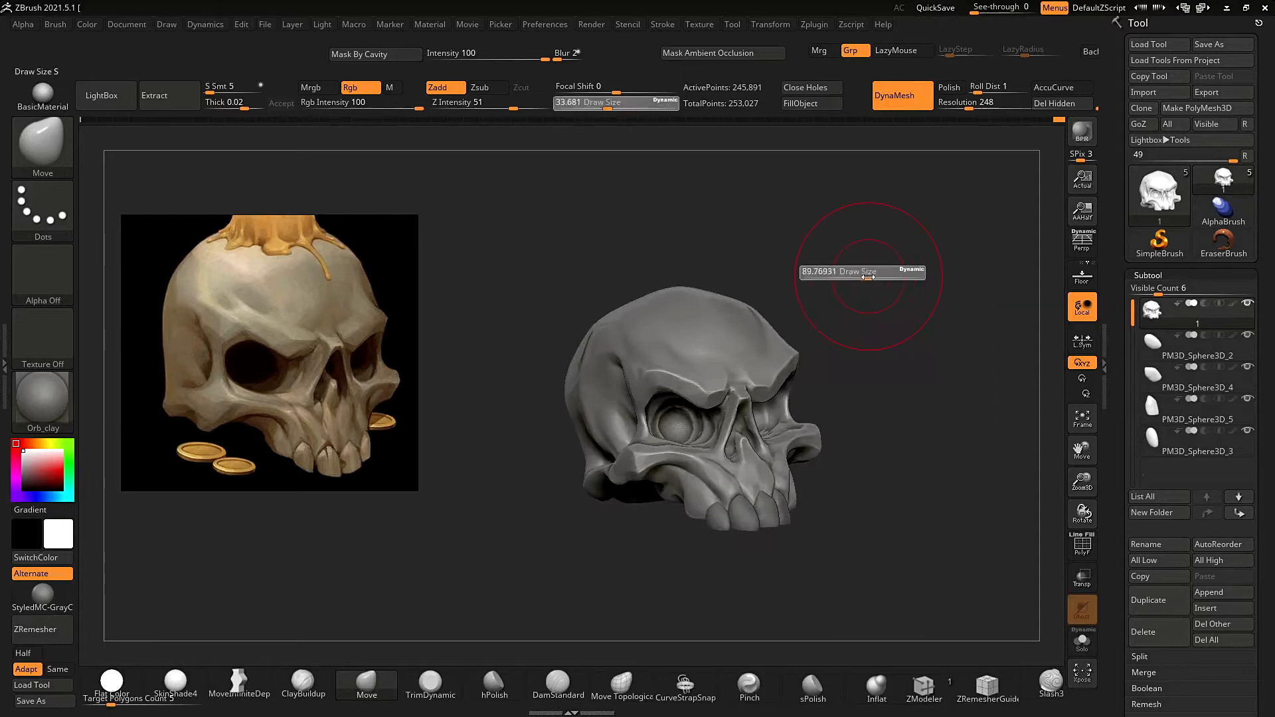
middle_drag(330, 234, 336, 277)
scroll(336, 277, down, 4)
ctrl+right_drag(751, 208, 777, 245)
right_drag(559, 343, 531, 312)
key(s)
drag(612, 296, 608, 296)
Turn to the underside of the skull and set the Move brush draw size to about 48.
mouse_move(691, 225)
right_down()
mouse_move(731, 277)
mouse_move(836, 299)
right_up()
ctrl+right_drag(837, 299, 829, 254)
ctrl+right_drag(697, 287, 701, 332)
mouse_move(702, 332)
right_down()
mouse_move(658, 318)
mouse_move(684, 313)
mouse_move(652, 369)
right_up()
key(s)
click(634, 330)
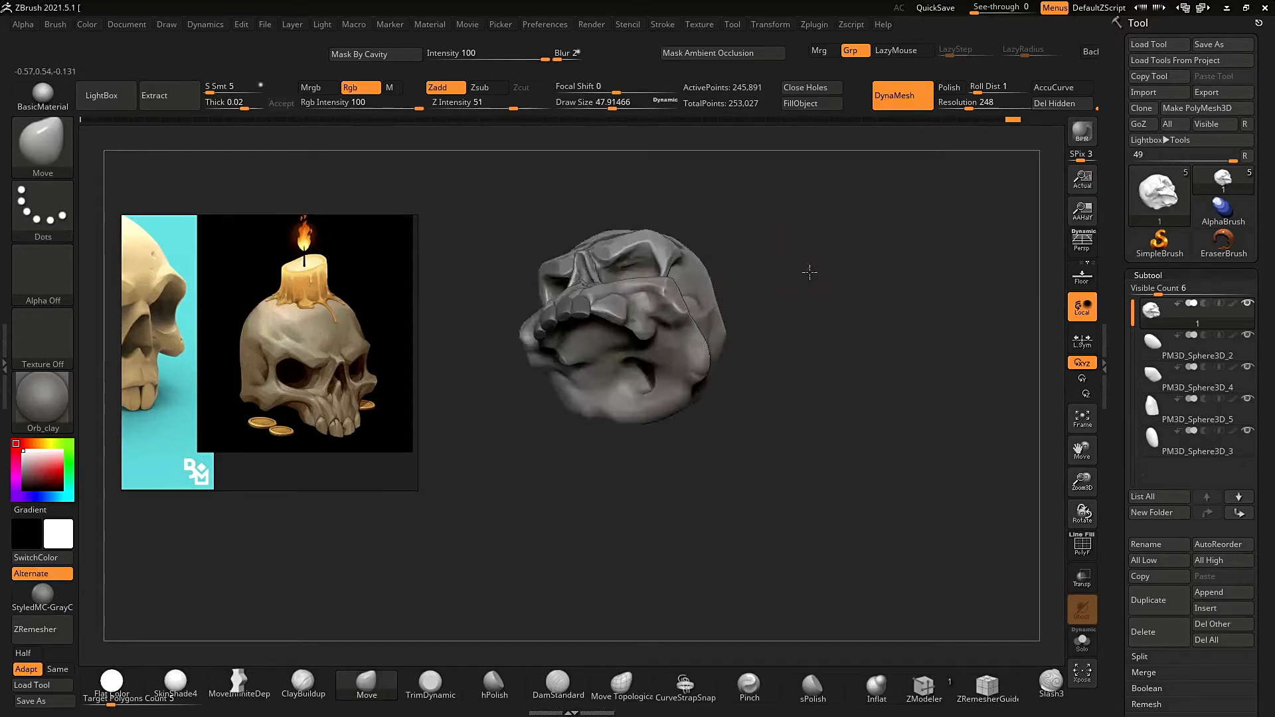
Select the rearmost upper tooth and adjust its shape with a Move brush of about size 22.
mouse_move(755, 255)
ctrl+right_down()
mouse_move(806, 287)
mouse_move(821, 278)
mouse_move(691, 285)
mouse_move(742, 322)
mouse_move(825, 262)
mouse_move(644, 422)
mouse_move(612, 408)
mouse_move(697, 405)
mouse_move(664, 439)
mouse_move(603, 385)
mouse_move(617, 425)
ctrl+right_up()
alt+click(614, 424)
alt+click(601, 432)
drag(591, 488, 614, 502)
right_drag(632, 511, 670, 465)
alt+click(593, 392)
right_drag(593, 432, 648, 435)
drag(588, 441, 575, 458)
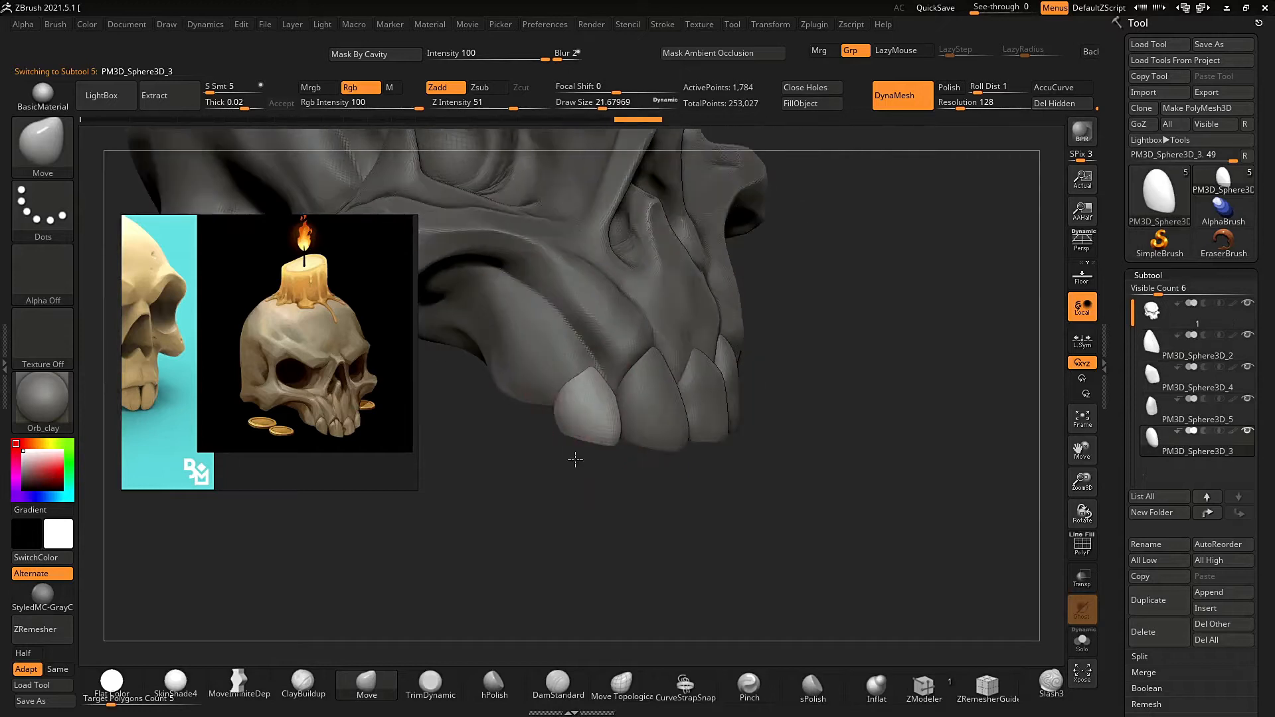
Select an upper tooth on the far side of the row and nudge its outline with the Move brush.
right_drag(575, 458, 518, 465)
alt+click(755, 426)
drag(758, 429, 747, 432)
mouse_move(783, 399)
right_down()
mouse_move(839, 365)
mouse_move(784, 398)
right_up()
Select the skull, enlarge the reference, build up the bone above the teeth with a ClayBuildup brush of about size 20, and smooth it.
alt+click(649, 442)
ctrl+right_drag(597, 491, 571, 531)
scroll(360, 405, up, 5)
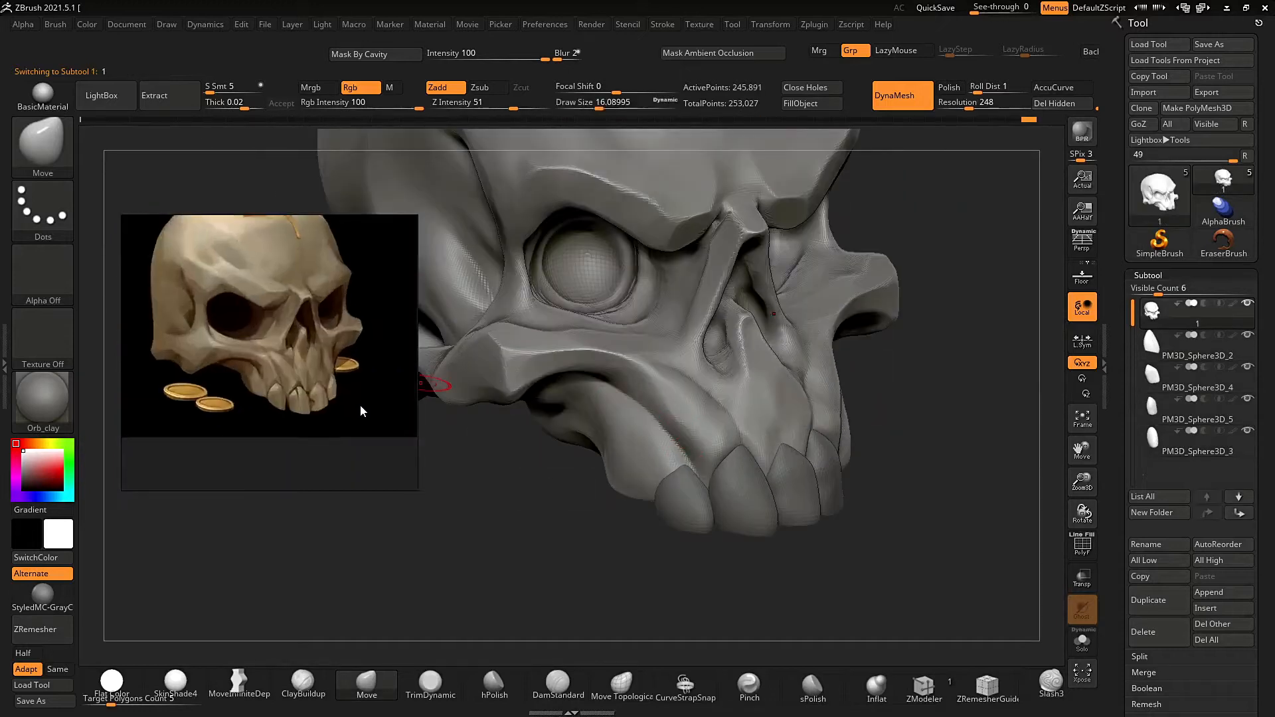
click(302, 684)
right_drag(478, 564, 505, 538)
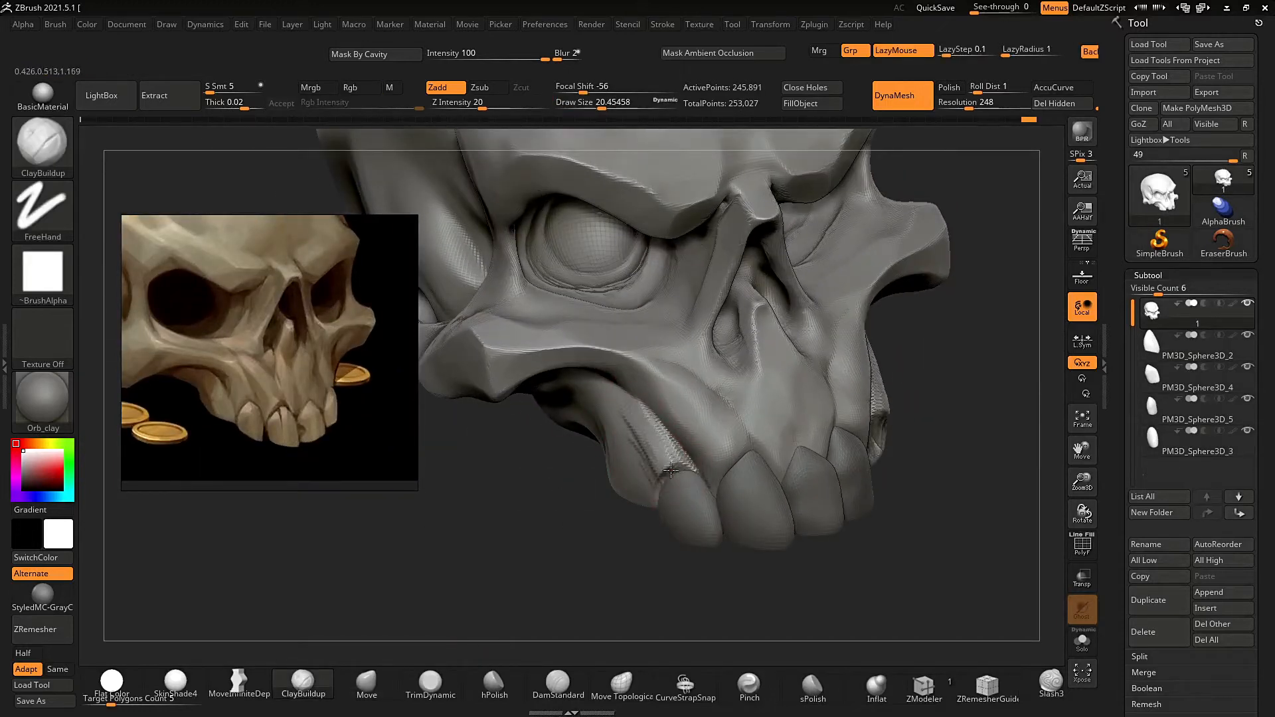
right_drag(667, 483, 734, 455)
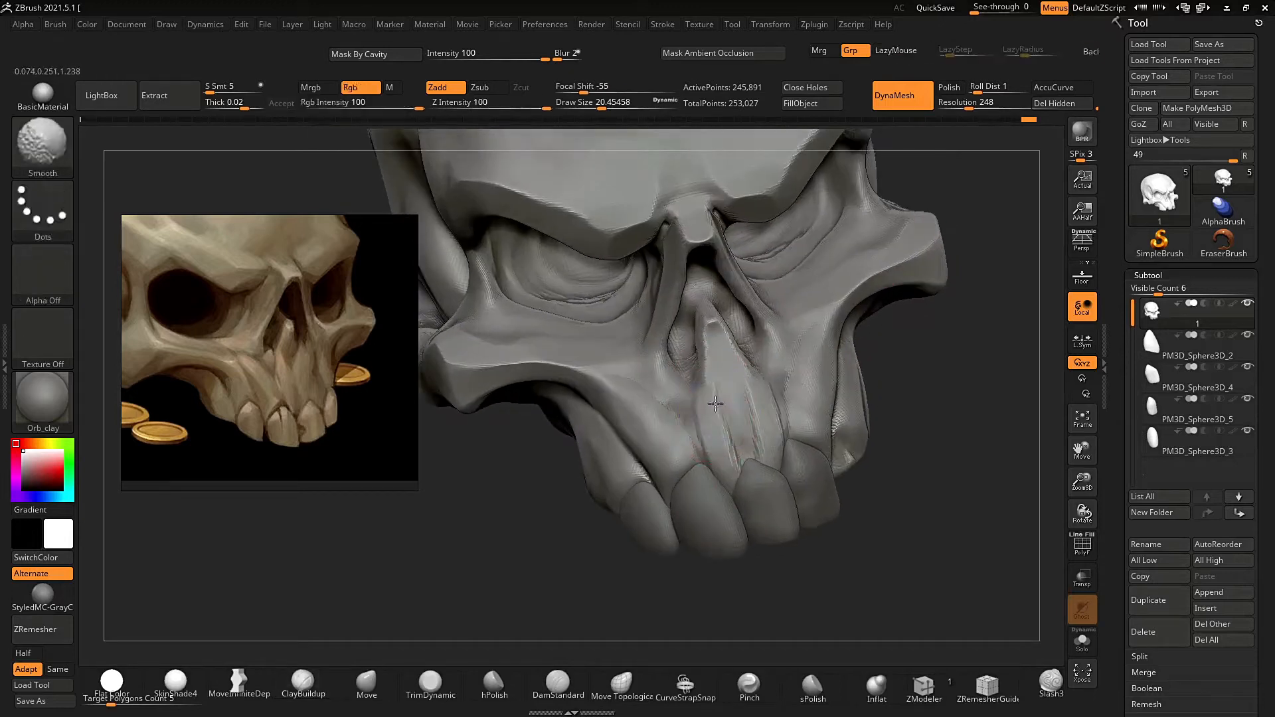
right_drag(715, 403, 784, 392)
shift+drag(634, 368, 612, 402)
Select the large front tooth, remesh it with DynaMesh at resolution 224, and build up its root with a ClayBuildup brush of about size 12.
ctrl+right_drag(571, 531, 597, 491)
mouse_move(598, 558)
right_down()
mouse_move(524, 575)
mouse_move(891, 270)
mouse_move(768, 356)
mouse_move(704, 424)
right_up()
alt+click(684, 438)
drag(684, 438, 680, 427)
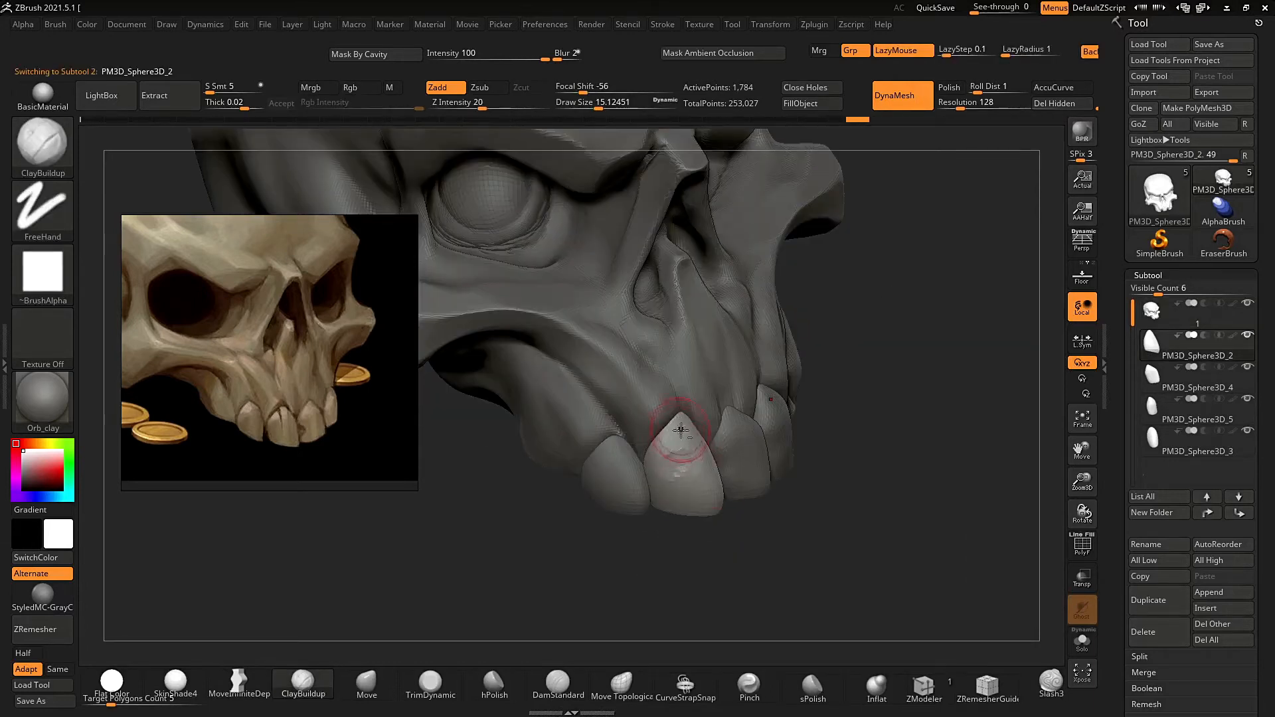
key(ctrl+z)
right_drag(680, 427, 692, 428)
click(689, 453)
drag(960, 105, 967, 104)
ctrl+drag(918, 354, 944, 411)
right_drag(917, 412, 817, 421)
drag(681, 436, 665, 441)
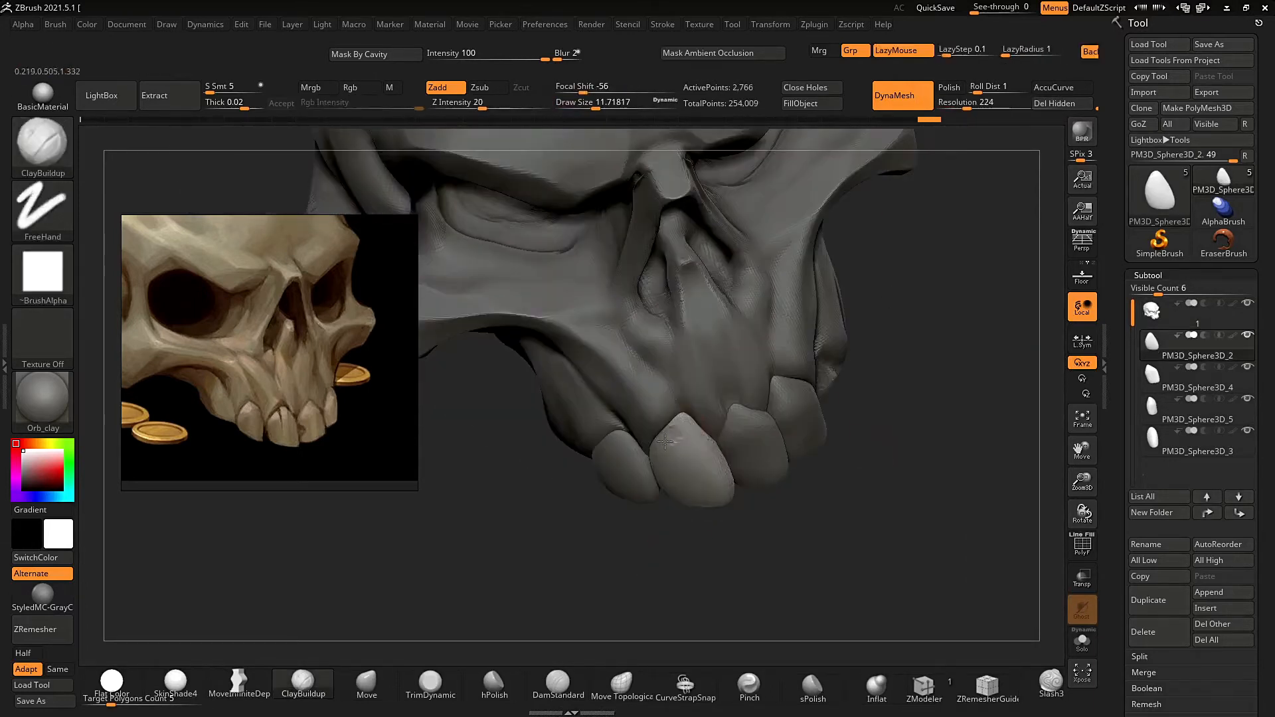
right_drag(686, 539, 685, 478)
key(ctrl)
right_drag(683, 548, 670, 518)
alt+click(614, 472)
alt+click(686, 461)
Duplicate the end tooth on the far side of the upper row and move the copy farther back along the jaw.
ctrl+right_drag(692, 356, 764, 266)
right_drag(764, 266, 891, 291)
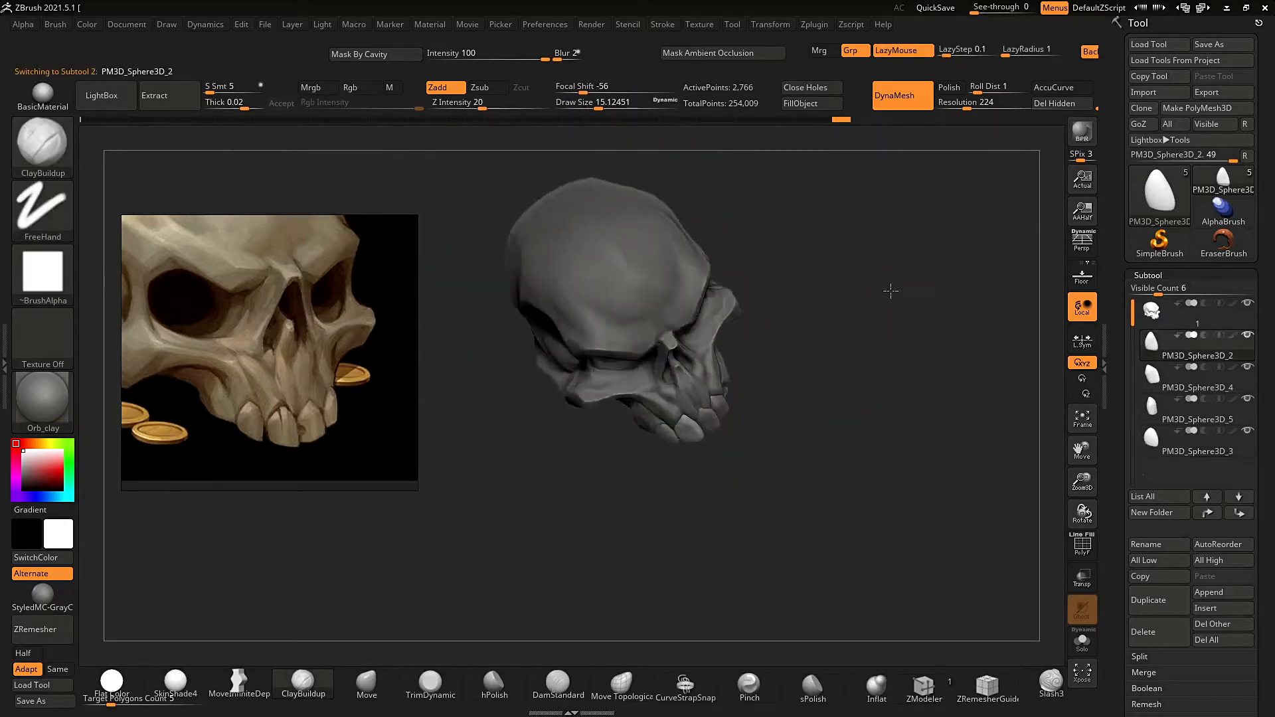
ctrl+right_drag(624, 450, 704, 518)
alt+click(745, 450)
key(ctrl+shift+d)
key(w)
drag(746, 450, 762, 422)
ctrl+right_drag(839, 350, 870, 425)
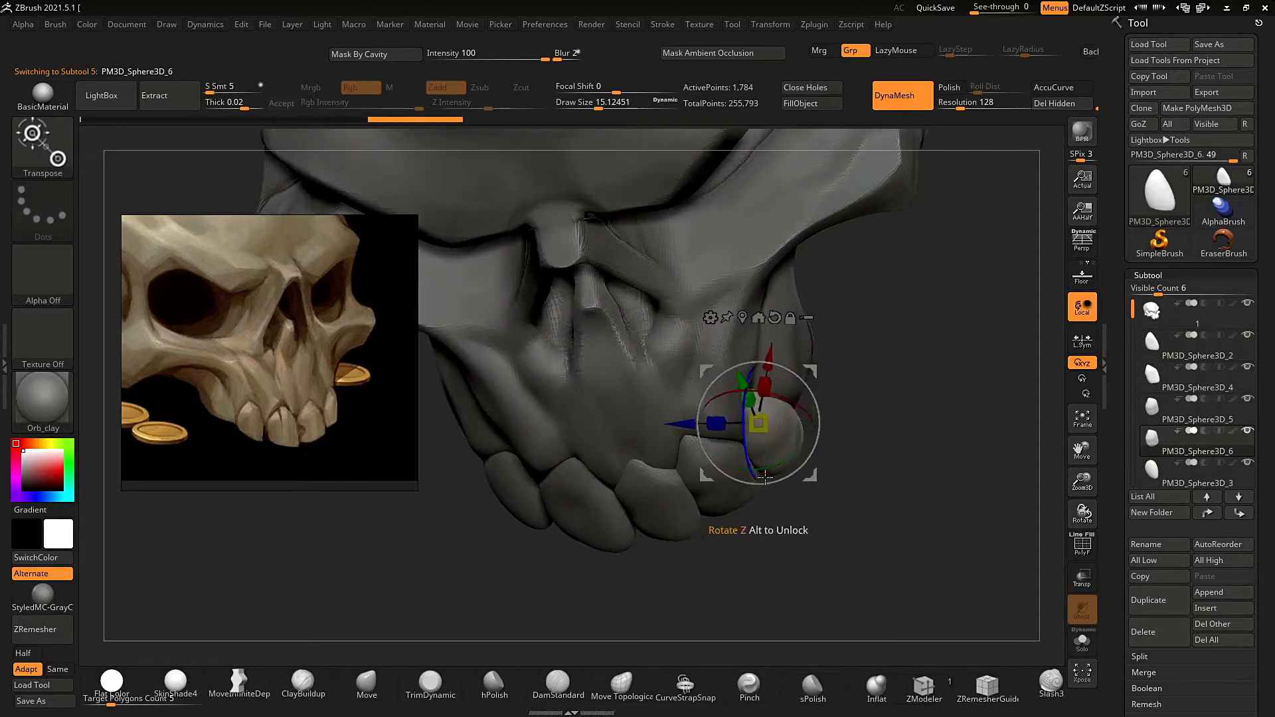
Reshape the duplicated tooth with a resized Move brush so it fits the back of the jaw.
key(b)
key(m)
key(v)
key(s)
right_drag(844, 492, 804, 458)
drag(793, 458, 803, 461)
ctrl+right_drag(837, 491, 857, 398)
mouse_move(857, 399)
right_down()
mouse_move(883, 452)
mouse_move(837, 505)
right_up()
drag(793, 458, 807, 475)
Select the skull, show more of the reference, and adjust the skull's shape with an enlarged Move brush.
mouse_move(856, 531)
ctrl+right_down()
mouse_move(851, 490)
mouse_move(916, 478)
ctrl+right_up()
alt+click(751, 319)
mouse_move(797, 425)
ctrl+right_down()
mouse_move(801, 279)
mouse_move(782, 302)
mouse_move(810, 412)
ctrl+right_up()
scroll(401, 350, down, 4)
key(s)
drag(654, 449, 664, 449)
mouse_move(863, 279)
right_down()
mouse_move(923, 272)
mouse_move(867, 239)
mouse_move(806, 249)
right_up()
drag(640, 332, 643, 322)
right_drag(857, 232, 930, 233)
mouse_move(930, 233)
ctrl+right_down()
mouse_move(930, 265)
mouse_move(868, 265)
mouse_move(869, 319)
mouse_move(930, 252)
ctrl+right_up()
mouse_move(930, 253)
right_down()
mouse_move(894, 245)
mouse_move(923, 249)
right_up()
mouse_move(922, 249)
ctrl+right_down()
mouse_move(923, 293)
mouse_move(823, 255)
ctrl+right_up()
Try cutting creases into the skull with the DamStandard brush and undo them.
click(558, 684)
mouse_move(824, 256)
ctrl+right_down()
mouse_move(816, 199)
mouse_move(870, 206)
ctrl+right_up()
ctrl+right_drag(870, 206, 870, 246)
key(ctrl+z)
drag(623, 346, 602, 319)
key(ctrl+z)
key(ctrl+z)
key(ctrl+z)
Cut a crease into the skull's surface with the DamStandard brush.
mouse_move(870, 246)
right_down()
mouse_move(807, 243)
mouse_move(930, 225)
right_up()
mouse_move(930, 226)
ctrl+right_down()
mouse_move(930, 253)
mouse_move(876, 219)
mouse_move(936, 229)
ctrl+right_up()
ctrl+right_drag(936, 229, 937, 259)
ctrl+right_drag(863, 219, 863, 265)
ctrl+right_drag(734, 332, 744, 149)
ctrl+right_drag(744, 149, 764, 200)
drag(550, 383, 591, 355)
right_drag(890, 266, 856, 279)
mouse_move(857, 279)
ctrl+right_down()
mouse_move(857, 226)
mouse_move(864, 259)
mouse_move(896, 245)
ctrl+right_up()
Flatten the cranium's planes with an hPolish brush of about size 50.
key(b)
key(h)
key(p)
ctrl+right_drag(896, 246, 896, 292)
ctrl+right_drag(774, 279, 771, 217)
right_drag(770, 217, 831, 296)
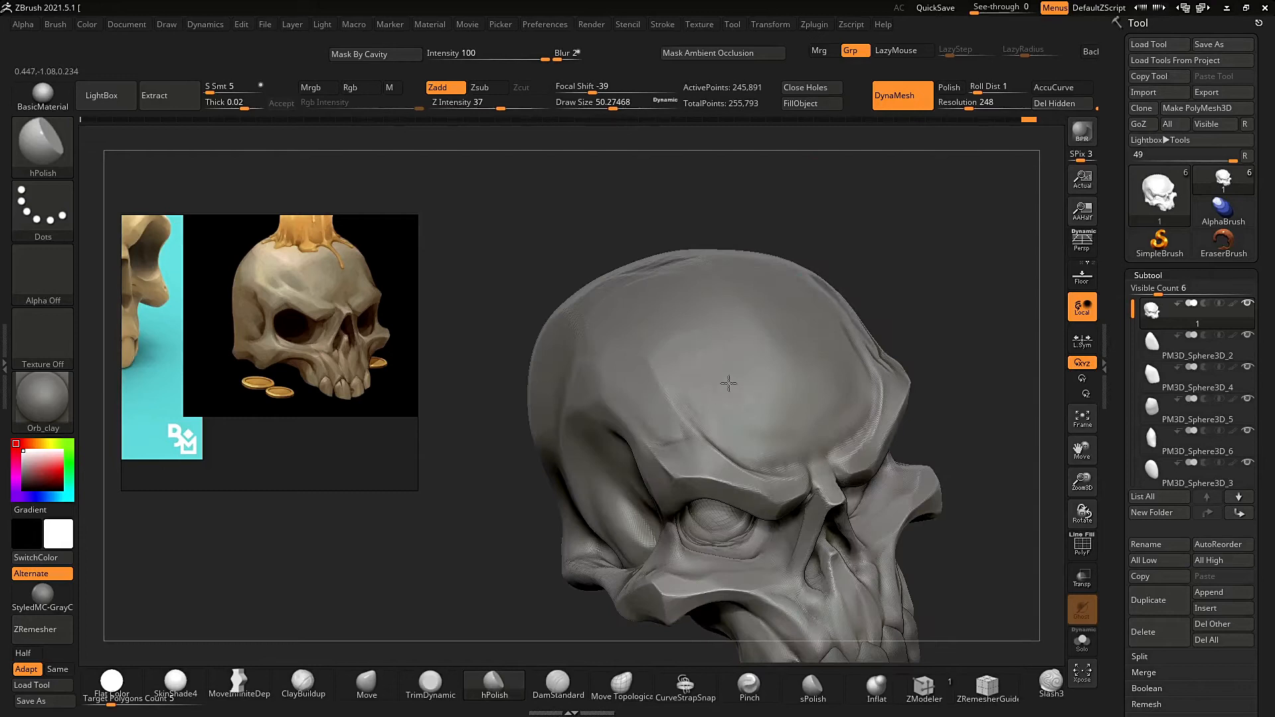
mouse_move(771, 410)
ctrl+right_down()
mouse_move(797, 332)
mouse_move(856, 288)
mouse_move(629, 392)
mouse_move(834, 283)
ctrl+right_up()
ctrl+right_drag(709, 312, 427, 326)
right_drag(838, 236, 646, 237)
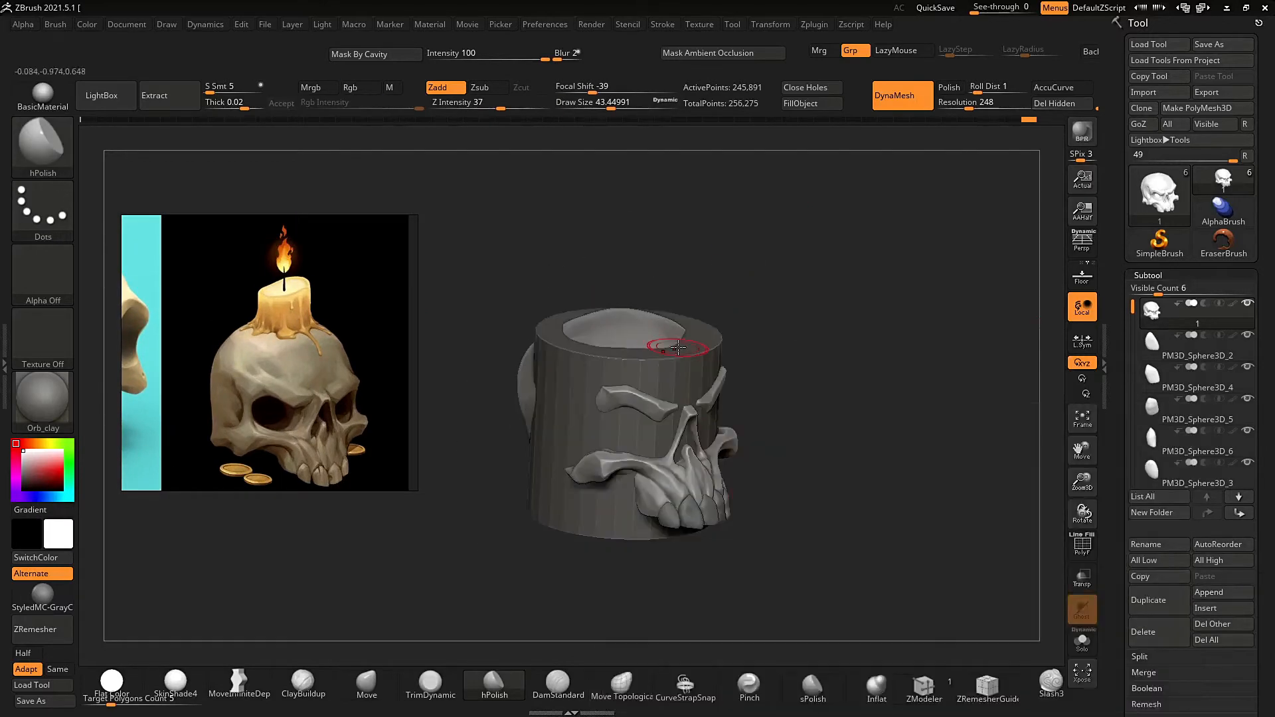
Raise the cylinder onto the top of the cranium and scale it down evenly to form the candle.
key(w)
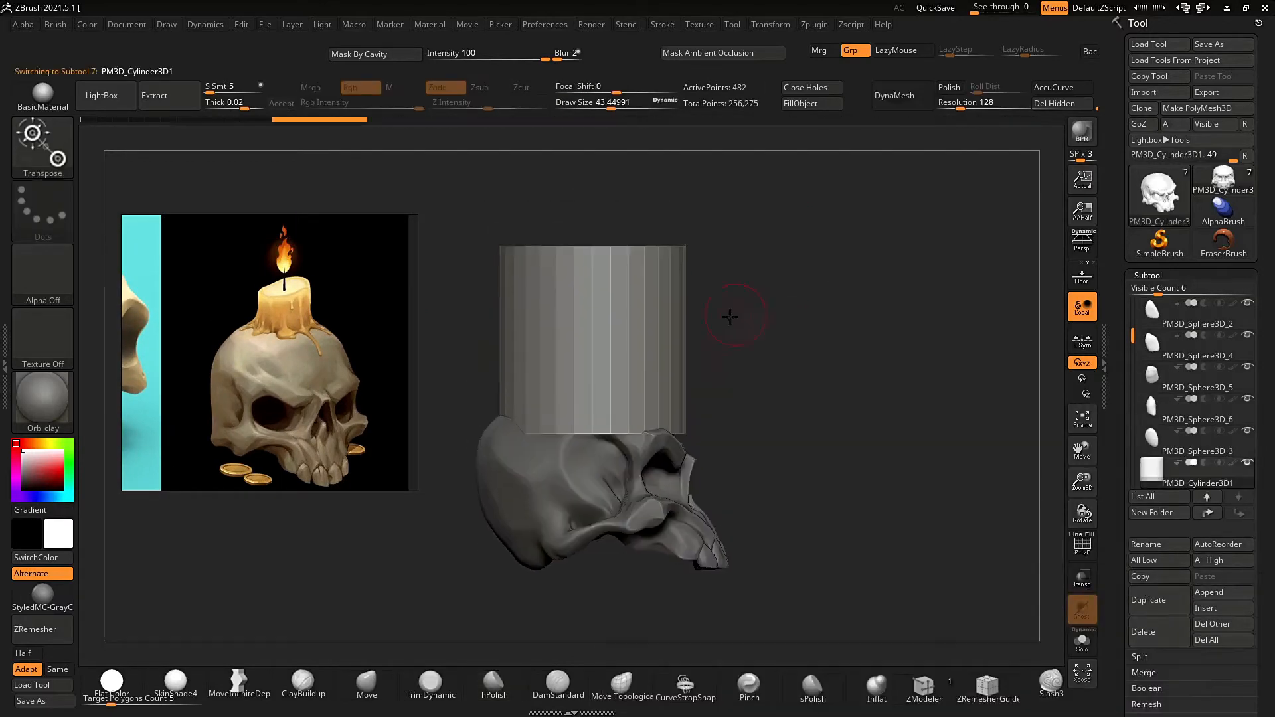
ctrl+right_drag(732, 281, 737, 318)
right_drag(737, 319, 823, 332)
drag(607, 366, 597, 369)
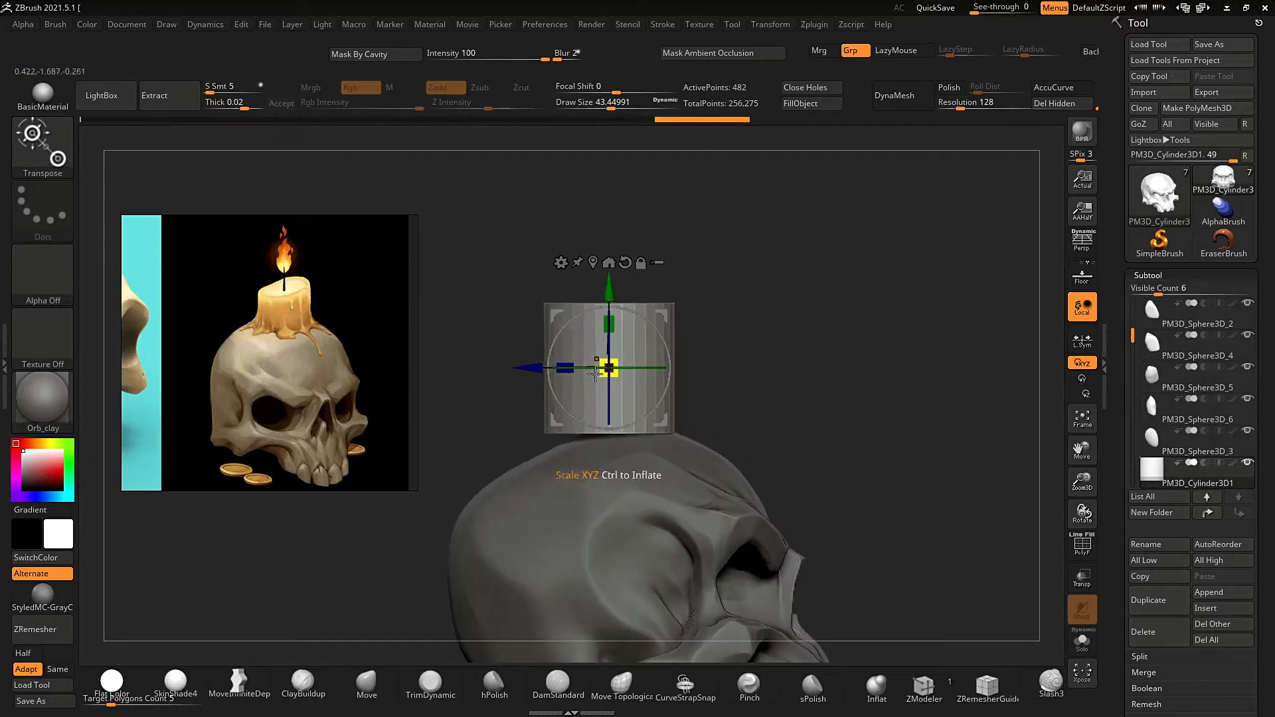
Select the skull, return to sculpting, and set the brush draw size to about 48.
alt+click(597, 465)
key(q)
key(s)
drag(567, 476, 577, 475)
right_drag(490, 473, 686, 307)
Select the candle cylinder, turn on perspective, and compare the model with the reference before returning to sculpting.
alt+click(653, 352)
ctrl+right_drag(717, 259, 731, 286)
right_drag(731, 286, 805, 331)
key(w)
key(p)
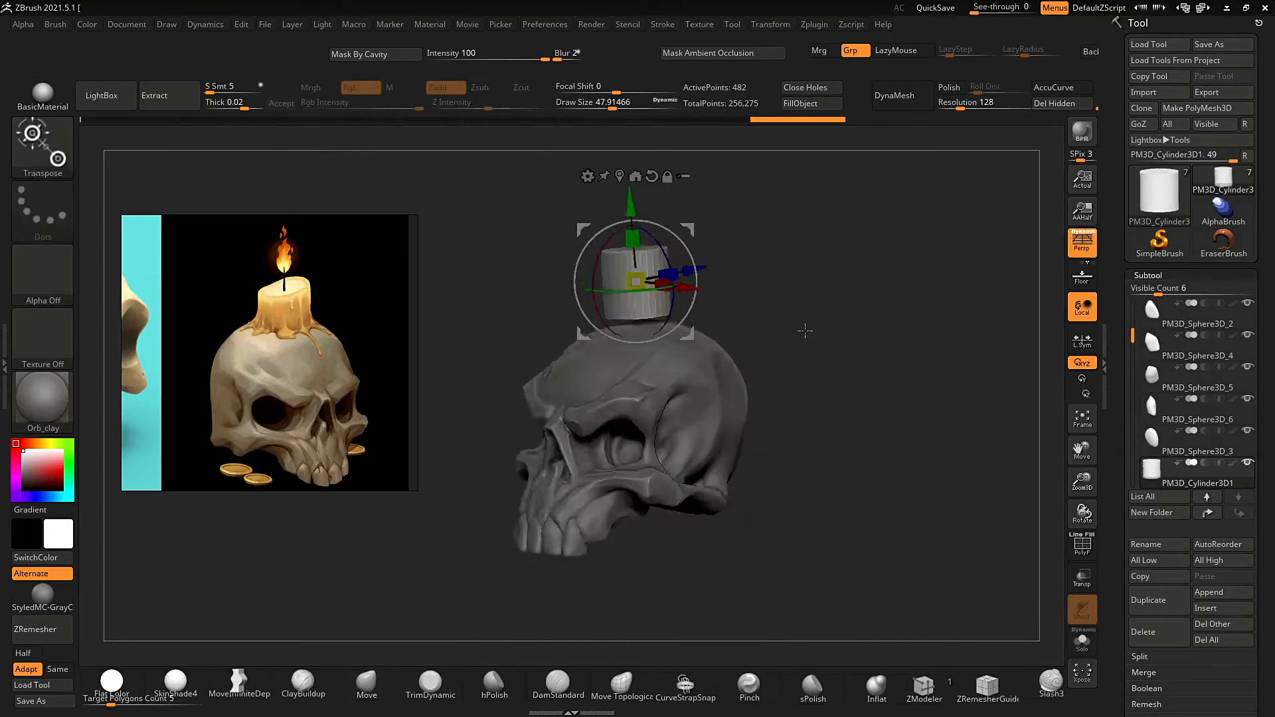
right_drag(820, 279, 784, 511)
right_click(700, 531)
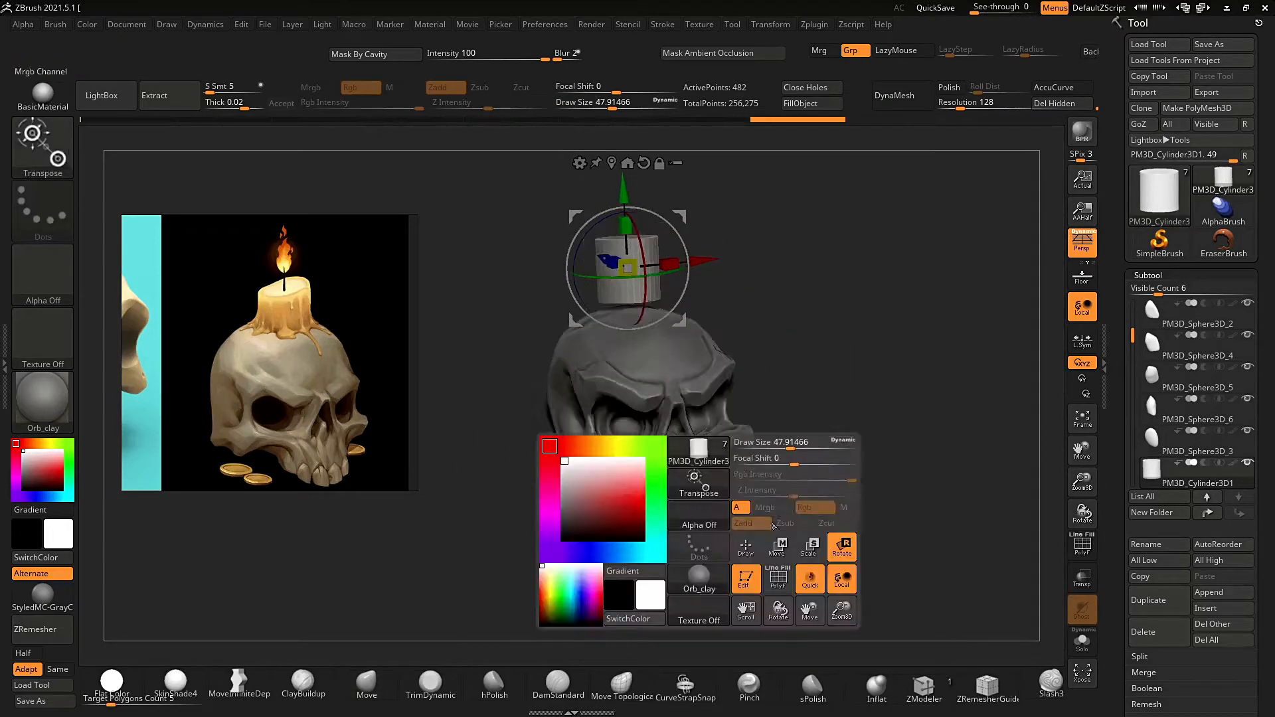
key(q)
shift+right_drag(801, 425, 777, 440)
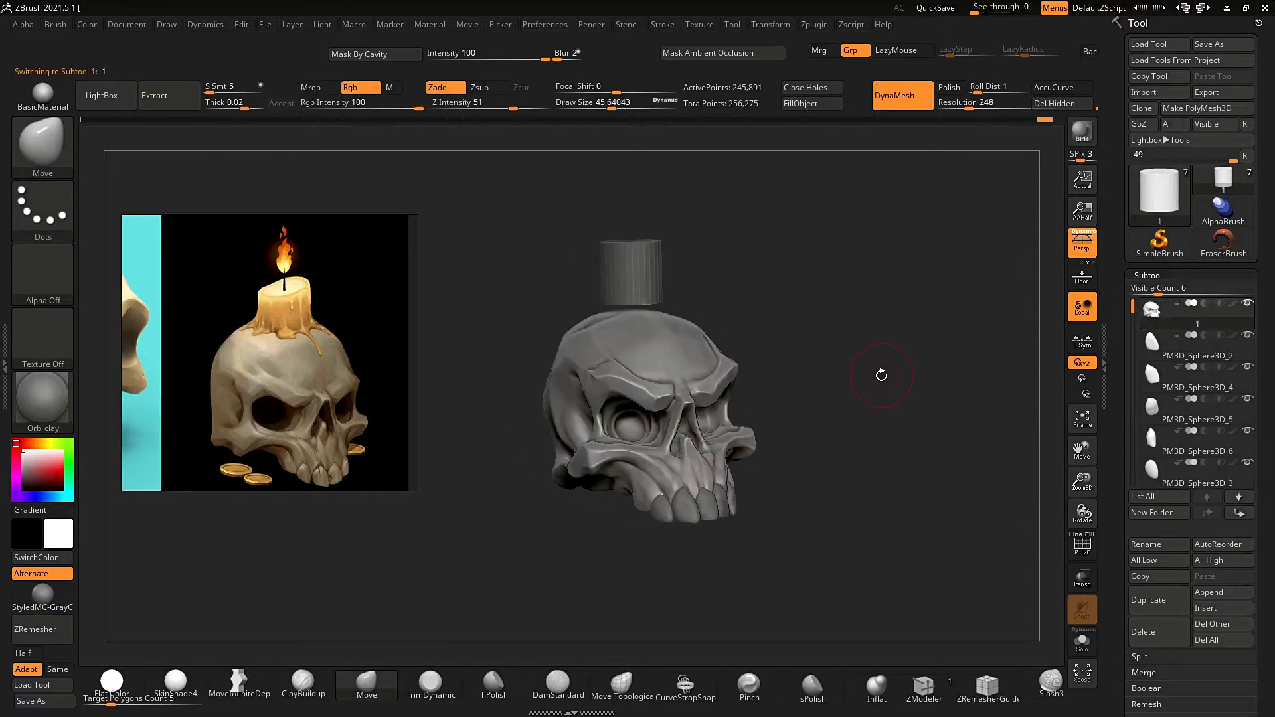
Combine the skull, teeth and candle into one temporary mesh with Transpose Master.
right_drag(846, 373, 838, 432)
click(814, 24)
click(858, 289)
click(854, 304)
Mask everything except the upper jaw and teeth, and reposition that region with the gizmo.
right_drag(792, 562, 744, 525)
ctrl+drag(638, 511, 701, 505)
right_drag(764, 512, 827, 282)
ctrl+click(822, 498)
key(w)
click(591, 330)
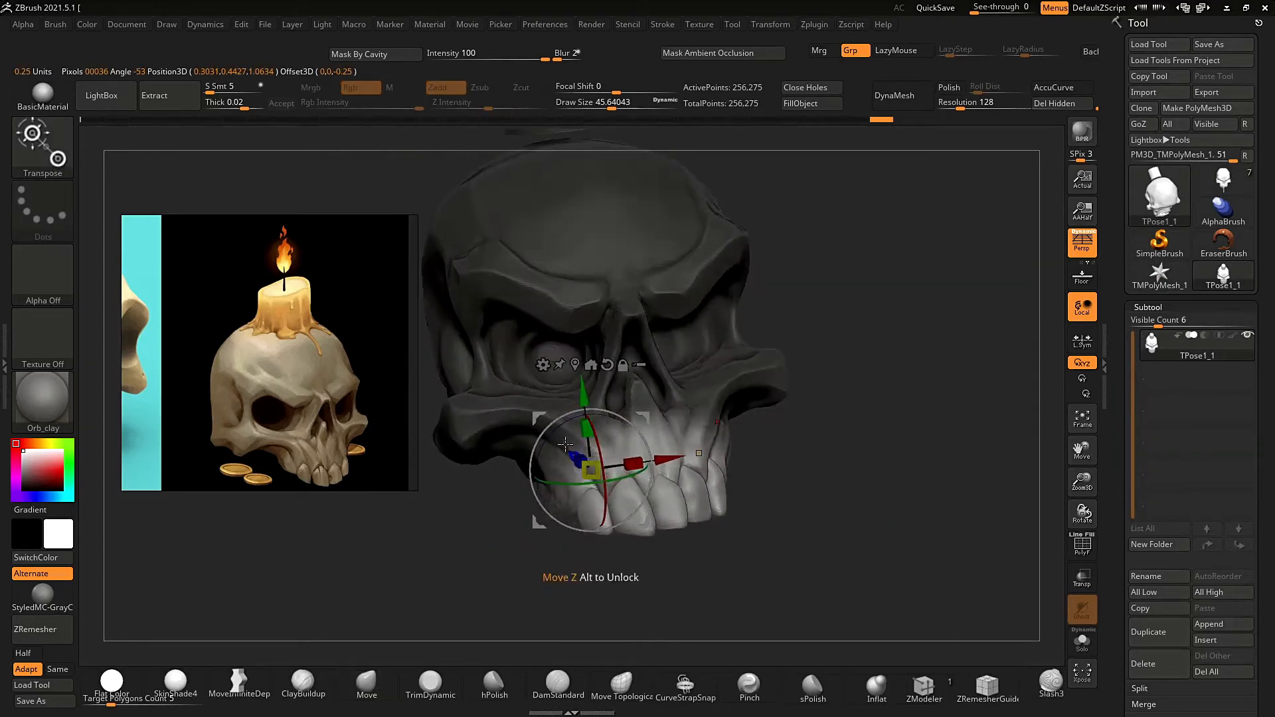
right_drag(565, 445, 670, 446)
drag(520, 458, 531, 458)
Try clearing the mask and smoothing the upper jaw, and undo these changes.
ctrl+drag(750, 465, 790, 504)
mouse_move(790, 432)
right_down()
mouse_move(734, 425)
mouse_move(750, 478)
right_up()
key(q)
shift+drag(597, 458, 612, 474)
mouse_move(664, 398)
right_down()
mouse_move(769, 427)
mouse_move(804, 398)
right_up()
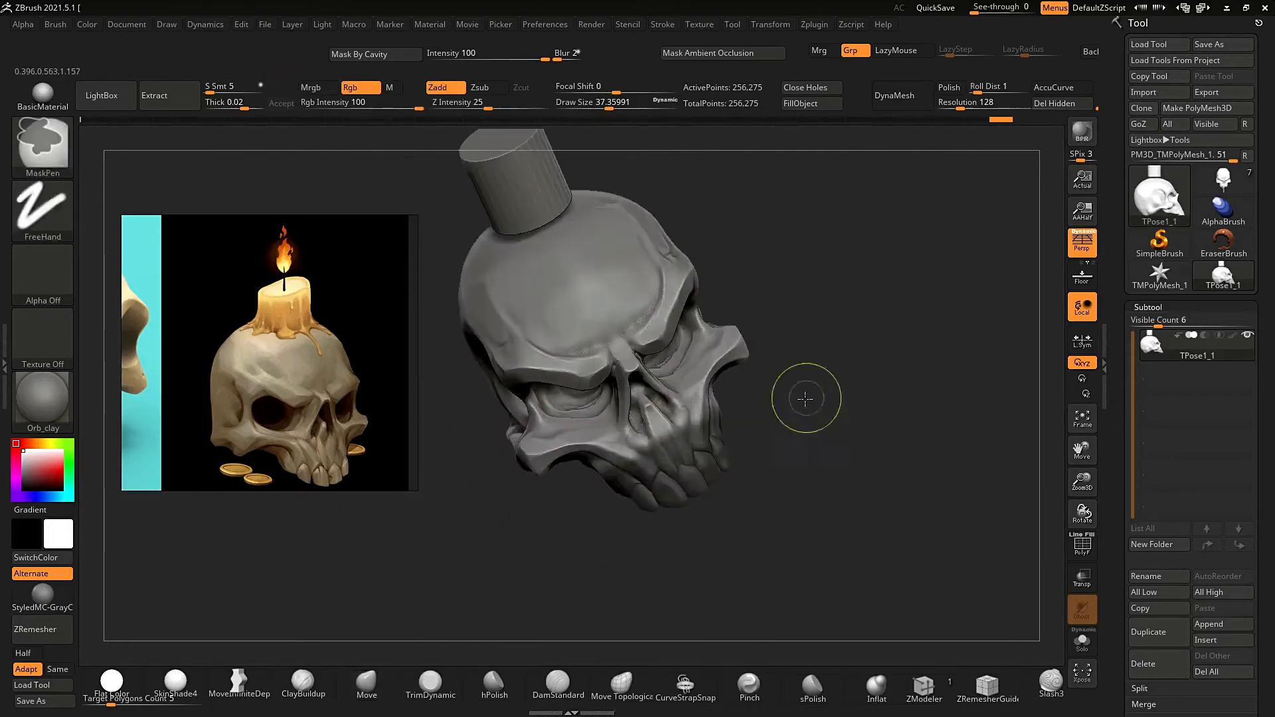
key(ctrl+z)
key(ctrl+z)
key(ctrl+z)
key(ctrl+z)
Adjust the unmasked upper jaw and teeth slightly with the gizmo.
key(w)
right_drag(695, 435, 737, 398)
ctrl+right_drag(737, 398, 746, 435)
drag(753, 465, 746, 465)
ctrl+right_drag(857, 439, 863, 385)
right_drag(883, 379, 838, 374)
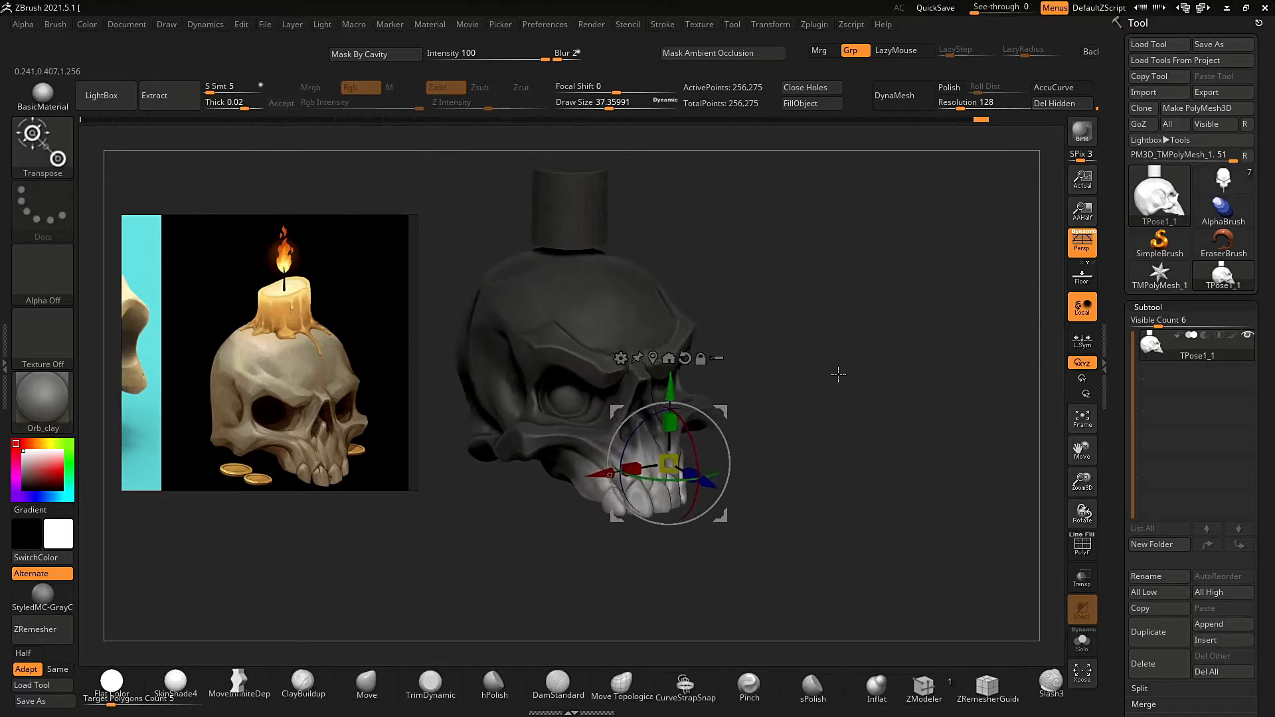
Clear the mask and adjust the side of the face near the cheekbone with a Move brush of about size 30.
key(q)
ctrl+drag(794, 395, 824, 425)
right_drag(824, 425, 806, 436)
key(s)
drag(806, 435, 799, 436)
right_drag(799, 435, 731, 454)
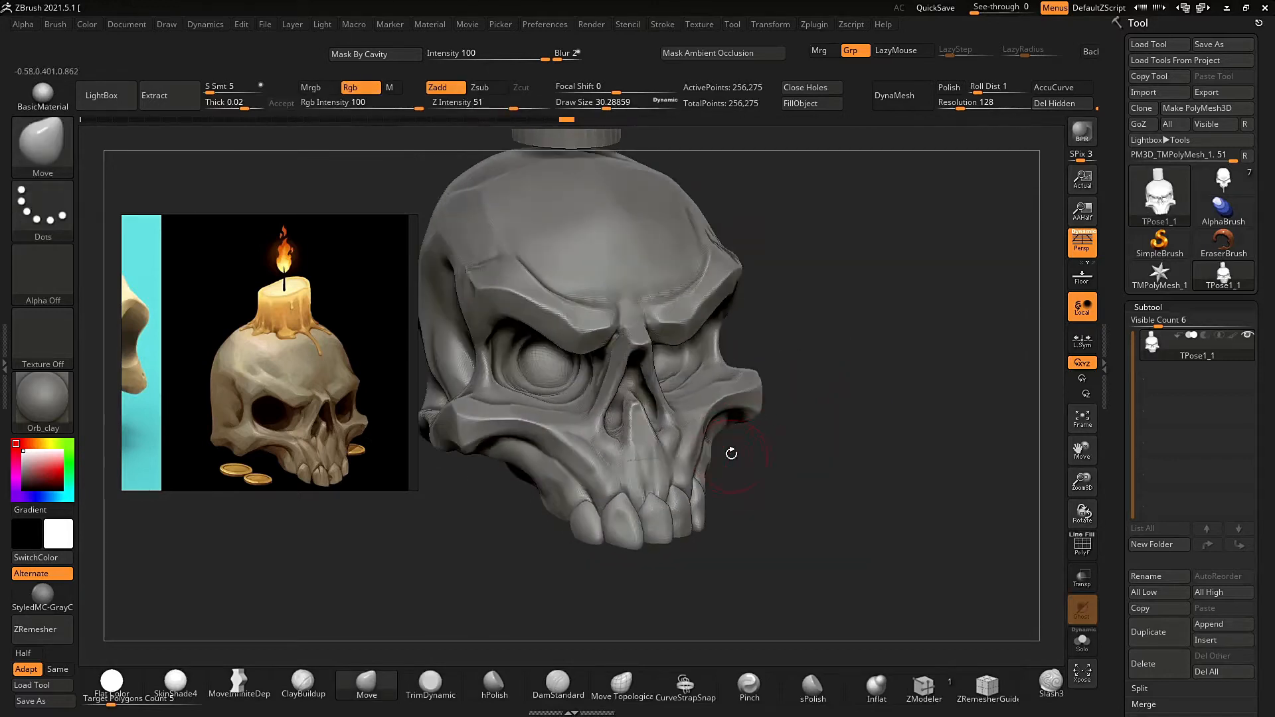
drag(743, 421, 744, 413)
right_drag(784, 411, 821, 405)
mouse_move(821, 405)
ctrl+right_down()
mouse_move(820, 370)
mouse_move(825, 438)
mouse_move(846, 372)
ctrl+right_up()
right_drag(847, 372, 864, 364)
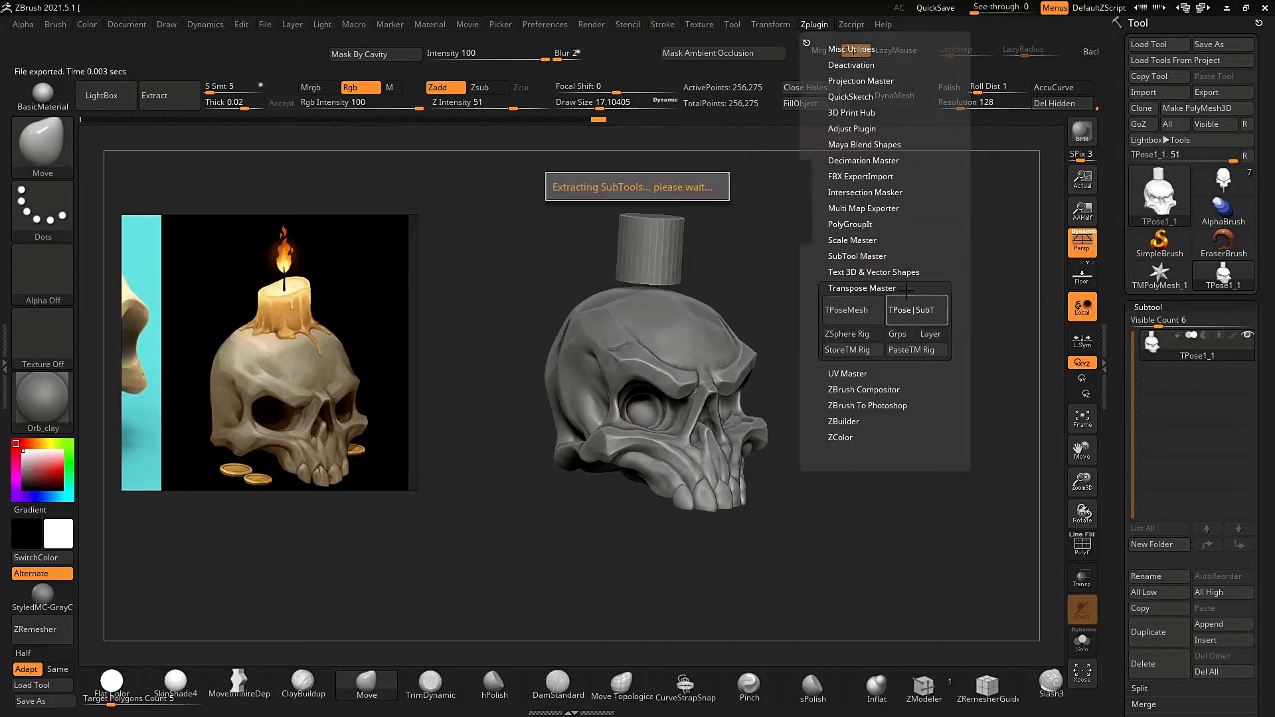
Save the sculpt under the file name 2.
click(1247, 162)
drag(963, 332, 879, 349)
key(ctrl+s)
text(2)
key(Return)
Flatten the bone planes on the side of the skull with the hPolish brush.
mouse_move(910, 465)
alt+mouse_down()
mouse_move(910, 529)
mouse_move(921, 431)
mouse_move(877, 438)
alt+mouse_up()
click(494, 684)
key(s)
drag(963, 491, 897, 492)
drag(929, 564, 963, 565)
mouse_move(983, 438)
alt+mouse_down()
mouse_move(972, 380)
mouse_move(948, 364)
mouse_move(947, 505)
alt+mouse_up()
drag(571, 585, 458, 588)
Build up the bone around the brow and eye socket with the ClayBuildup brush.
click(304, 684)
drag(757, 365, 660, 432)
drag(478, 571, 617, 557)
drag(640, 355, 607, 425)
drag(1042, 275, 913, 285)
Reshape the brow and the area around the nose bridge with a Move brush of about size 18.
click(366, 684)
mouse_move(929, 597)
alt+mouse_down()
mouse_move(890, 518)
mouse_move(883, 395)
mouse_move(857, 412)
alt+mouse_up()
mouse_move(929, 544)
mouse_down()
mouse_move(836, 565)
mouse_move(783, 332)
mouse_up()
mouse_move(784, 332)
mouse_down()
mouse_move(873, 319)
mouse_move(885, 248)
mouse_move(857, 316)
mouse_move(877, 372)
mouse_up()
drag(757, 372, 735, 385)
mouse_move(930, 399)
mouse_down()
mouse_move(883, 372)
mouse_move(797, 399)
mouse_up()
mouse_move(863, 518)
alt+mouse_down()
mouse_move(834, 267)
mouse_move(800, 282)
alt+mouse_up()
alt+drag(800, 283, 823, 398)
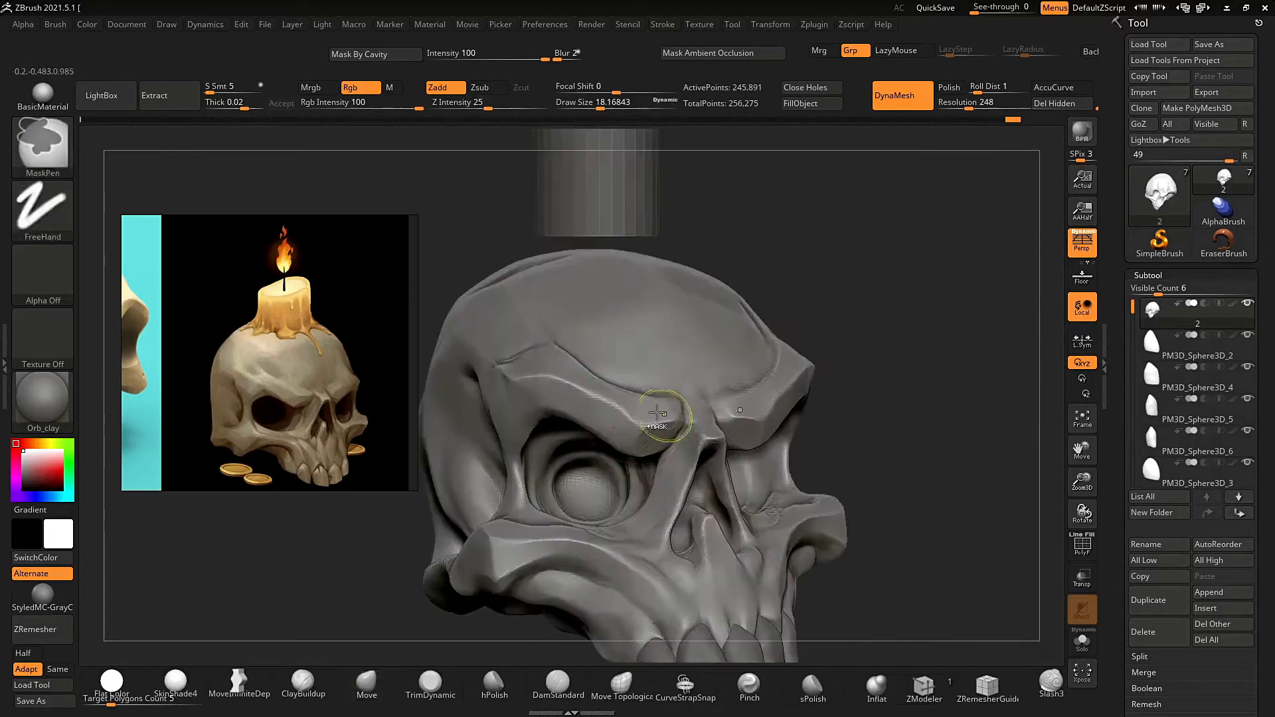
Nudge the upper rim of the eye socket and the outer corner of the brow with the Move brush.
drag(399, 564, 432, 565)
drag(535, 431, 537, 422)
mouse_move(465, 566)
mouse_down()
mouse_move(399, 569)
mouse_move(458, 567)
mouse_up()
alt+drag(797, 478, 784, 272)
mouse_move(783, 272)
mouse_down()
mouse_move(745, 268)
mouse_move(842, 284)
mouse_move(783, 292)
mouse_up()
mouse_move(798, 351)
mouse_down()
mouse_move(864, 352)
mouse_move(790, 359)
mouse_up()
mouse_move(668, 469)
alt+mouse_down()
mouse_move(804, 337)
mouse_move(794, 392)
mouse_move(737, 399)
alt+mouse_up()
Build up the outer brow and temple with ClayBuildup at intensity 20 and flatten the planes with hPolish.
key(b)
key(c)
key(b)
right_drag(696, 445, 664, 358)
right_drag(664, 358, 723, 309)
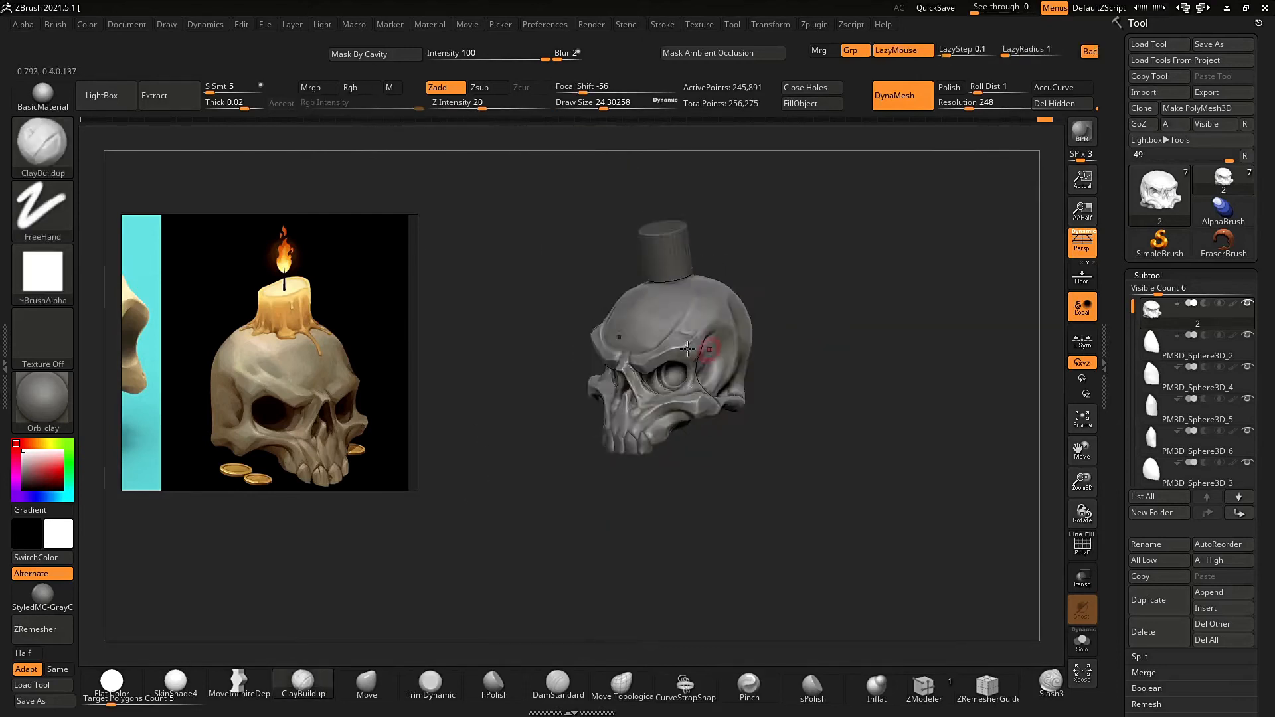
ctrl+right_drag(566, 367, 531, 518)
mouse_move(532, 517)
right_down()
mouse_move(432, 612)
mouse_move(597, 564)
mouse_move(555, 484)
mouse_move(585, 432)
mouse_move(512, 540)
mouse_move(632, 441)
mouse_move(664, 332)
right_up()
key(b)
key(h)
key(p)
right_drag(664, 332, 736, 227)
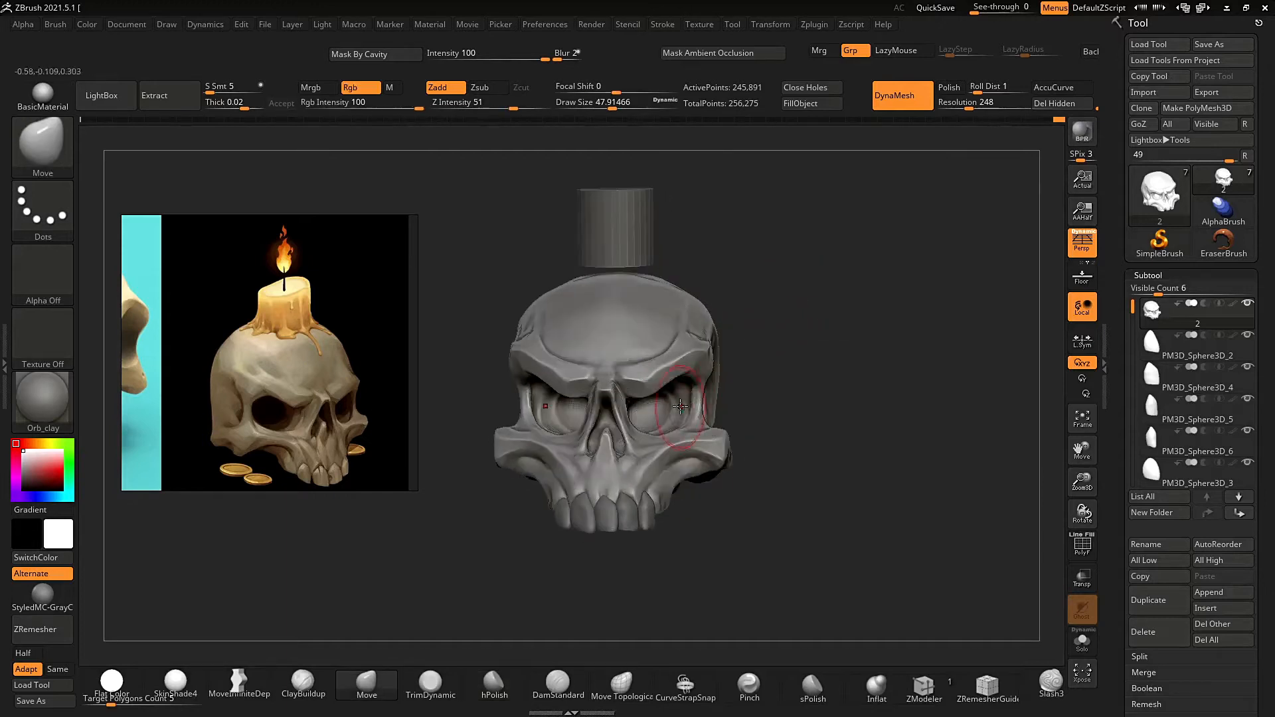
Compare the skull with the concept from several angles and render a BPR preview.
right_drag(763, 282, 723, 299)
scroll(335, 328, down, 8)
scroll(340, 340, up, 8)
ctrl+right_drag(724, 299, 710, 345)
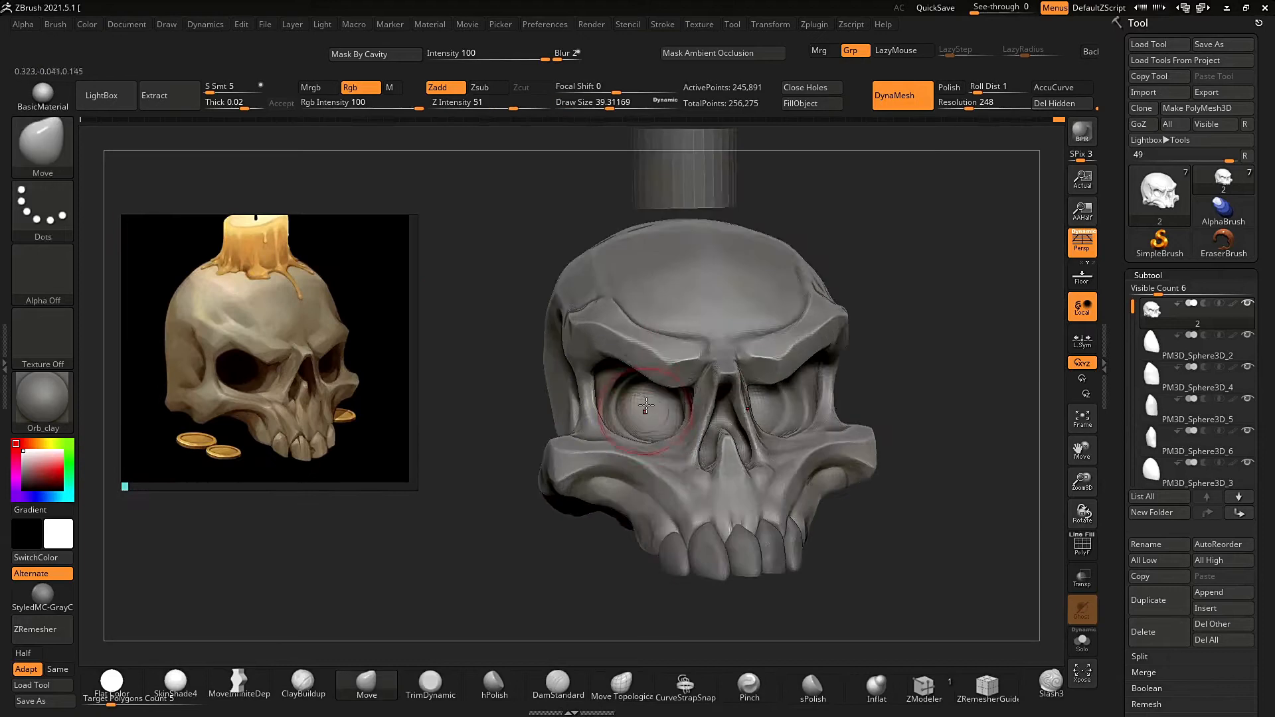
right_drag(651, 411, 888, 281)
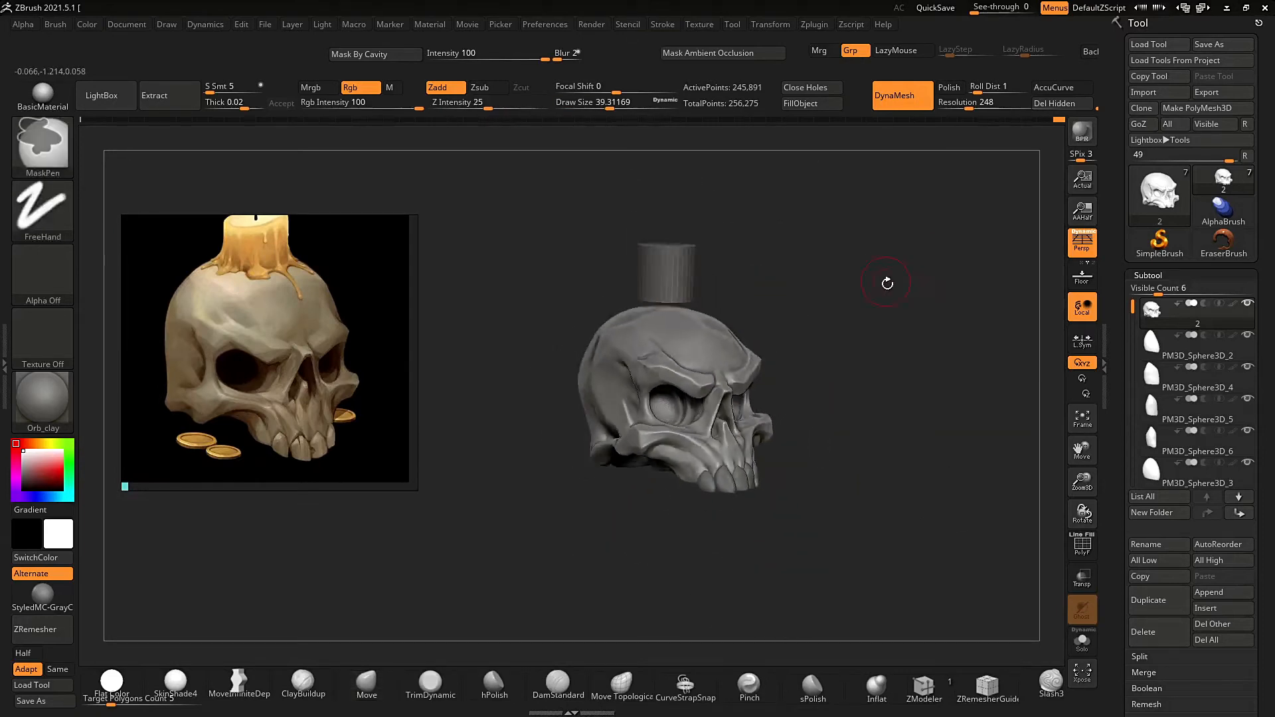
click(1082, 132)
right_drag(1020, 158, 1082, 138)
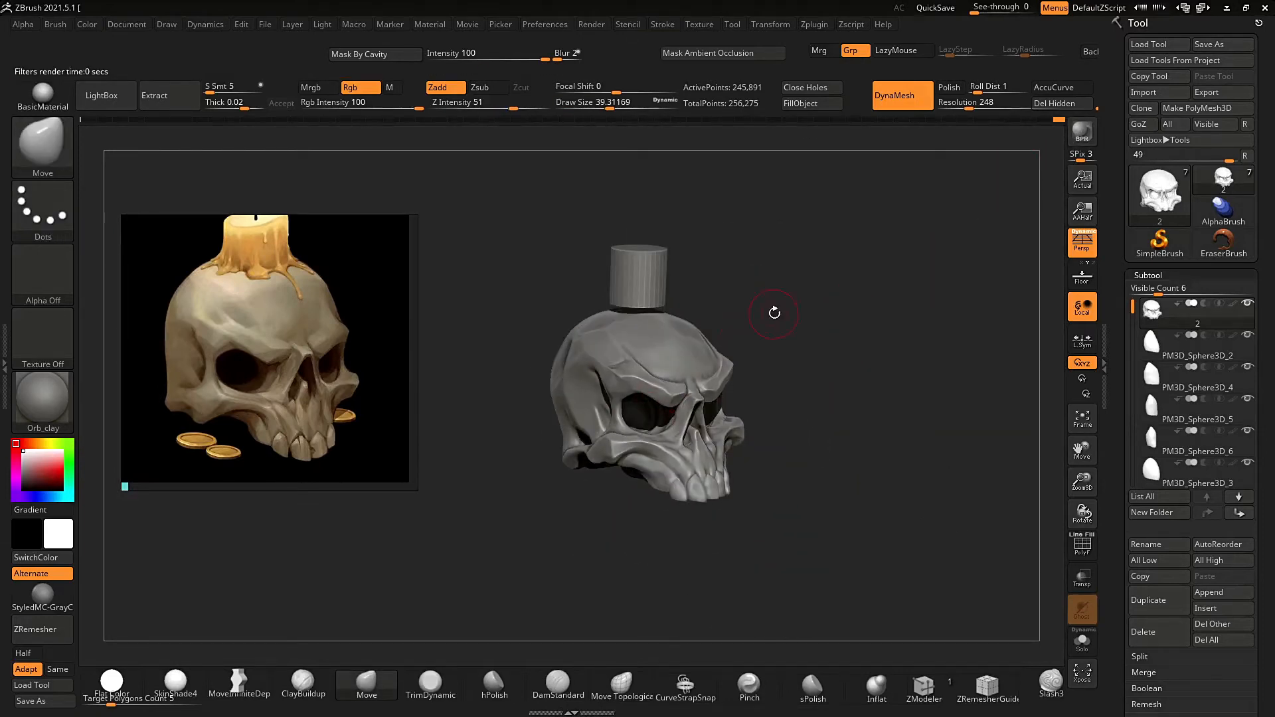
Raise the lower edge of the skull behind the cheekbone with the Move brush.
ctrl+right_drag(626, 469, 632, 587)
drag(600, 456, 598, 438)
mouse_move(969, 473)
right_down()
mouse_move(919, 464)
mouse_move(873, 428)
mouse_move(954, 419)
right_up()
right_drag(618, 515, 684, 488)
drag(622, 473, 608, 453)
mouse_move(773, 483)
right_down()
mouse_move(711, 498)
mouse_move(778, 479)
right_up()
ctrl+right_drag(857, 458, 887, 305)
right_drag(886, 305, 852, 289)
right_drag(715, 445, 800, 485)
ctrl+right_drag(800, 485, 819, 313)
Bring the side-view skull drawing into the reference area and adjust the face profile to it with the Move brush.
middle_drag(268, 311, 571, 381)
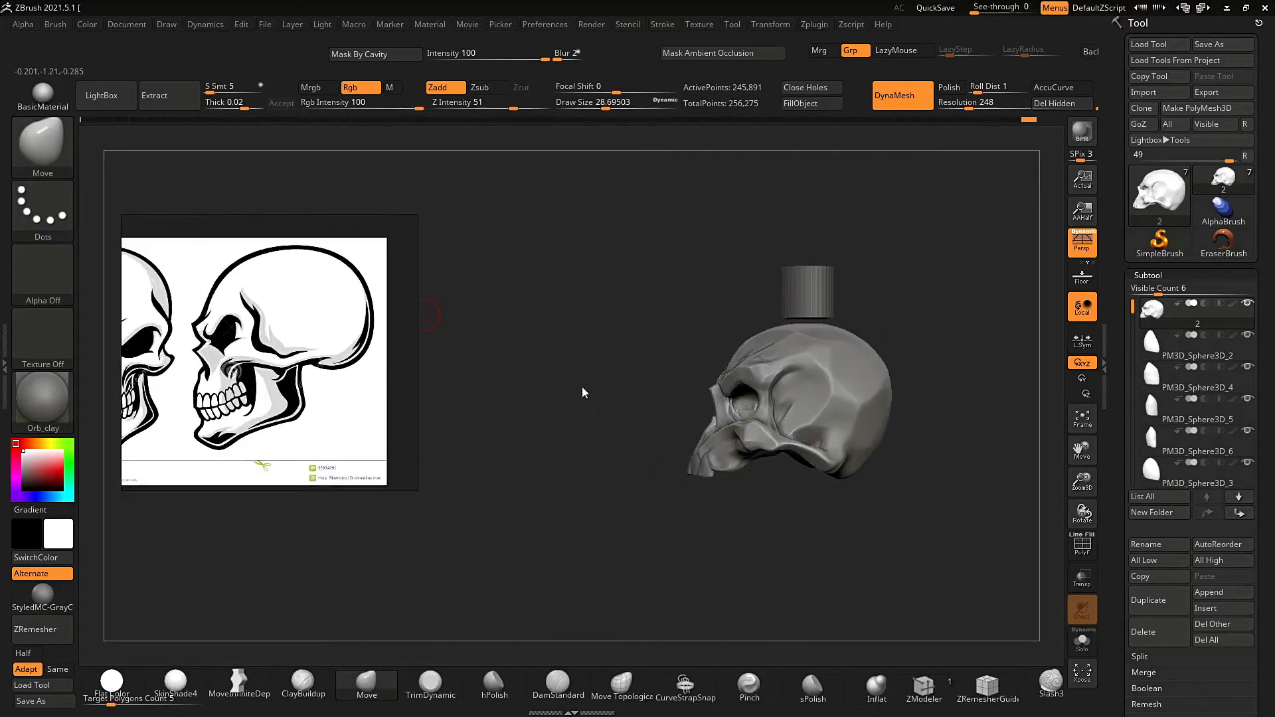
ctrl+right_drag(710, 399, 704, 458)
key(s)
drag(688, 390, 674, 389)
ctrl+right_drag(677, 372, 664, 411)
key(s)
drag(641, 412, 627, 413)
Adjust the cheekbone arch below the temple with a Move brush of about size 53.
mouse_move(615, 426)
ctrl+right_down()
mouse_move(614, 448)
mouse_move(608, 372)
ctrl+right_up()
mouse_move(607, 372)
right_down()
mouse_move(525, 472)
mouse_move(608, 571)
mouse_move(774, 484)
mouse_move(737, 505)
right_up()
mouse_move(737, 505)
ctrl+right_down()
mouse_move(730, 378)
mouse_move(743, 445)
mouse_move(767, 443)
ctrl+right_up()
key(s)
drag(767, 444, 772, 443)
mouse_move(772, 444)
ctrl+right_down()
mouse_move(797, 372)
mouse_move(834, 401)
mouse_move(847, 361)
mouse_move(928, 471)
ctrl+right_up()
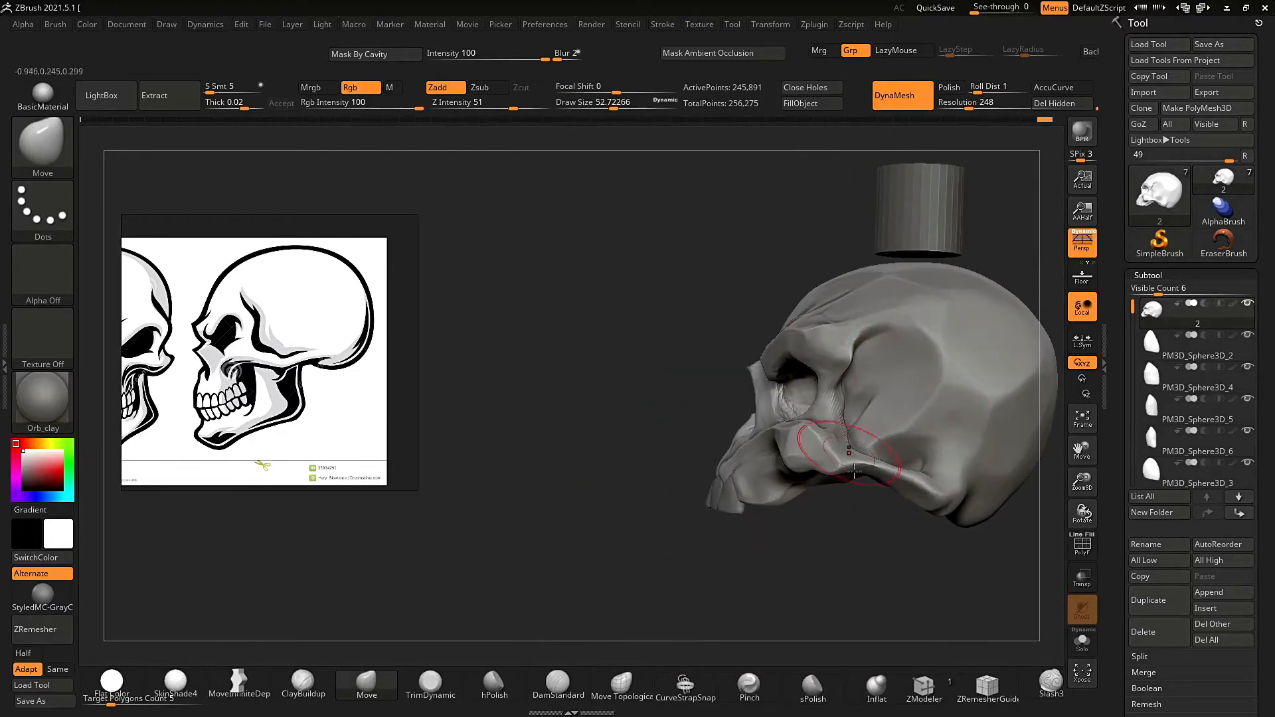
ctrl+right_drag(838, 404, 817, 319)
Make the candle cylinder the active subtool and bring the candle skull concept back into the reference area.
alt+click(697, 278)
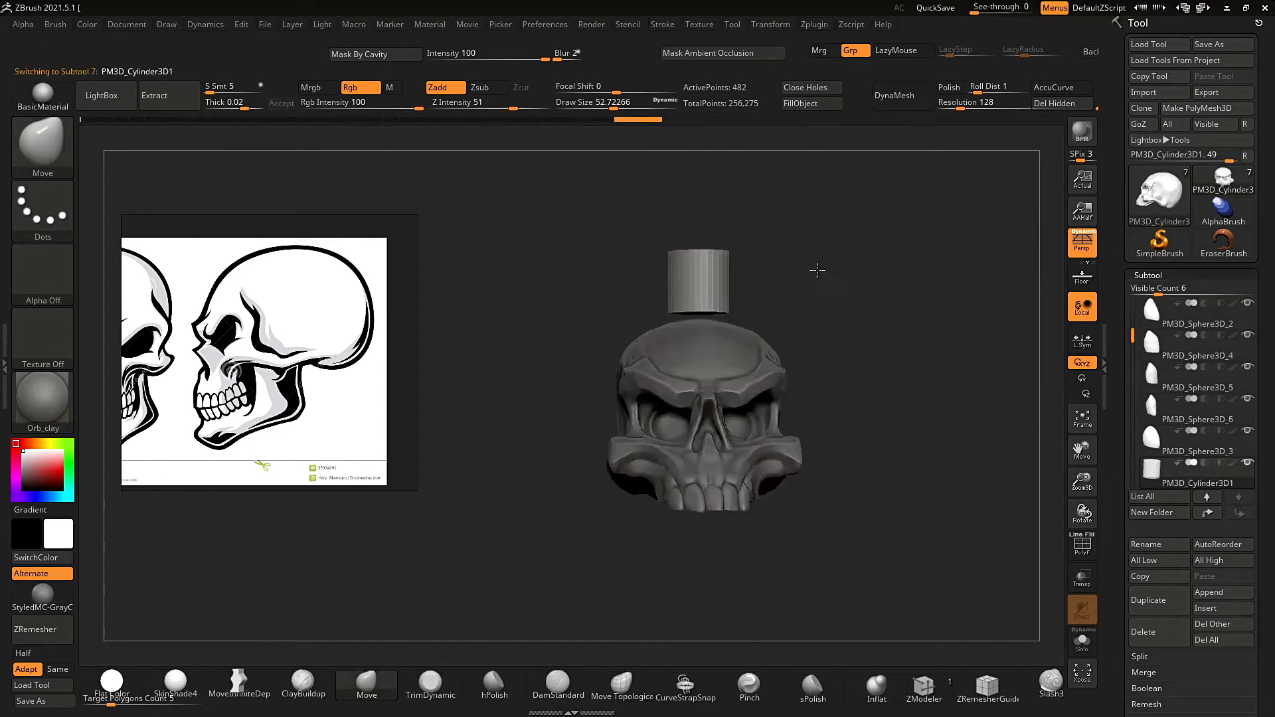
right_drag(817, 273, 857, 285)
middle_drag(160, 332, 372, 345)
middle_drag(265, 266, 286, 425)
right_drag(681, 273, 776, 262)
Save the current state of the sculpt to its file.
key(ctrl)
key(ctrl+s)
click(996, 604)
click(669, 356)
Lower the candle cylinder onto the top of the skull with the gizmo and subdivide it twice.
right_drag(790, 219, 765, 208)
key(w)
mouse_move(674, 227)
shift+right_down()
mouse_move(683, 282)
mouse_move(693, 229)
shift+right_up()
drag(672, 256, 671, 272)
ctrl+right_drag(788, 248, 759, 262)
key(ctrl+d)
key(ctrl+d)
key(q)
Delete the candle's lower subdivision levels and convert it to a DynaMesh at resolution 128.
click(1149, 275)
click(1158, 292)
click(1150, 337)
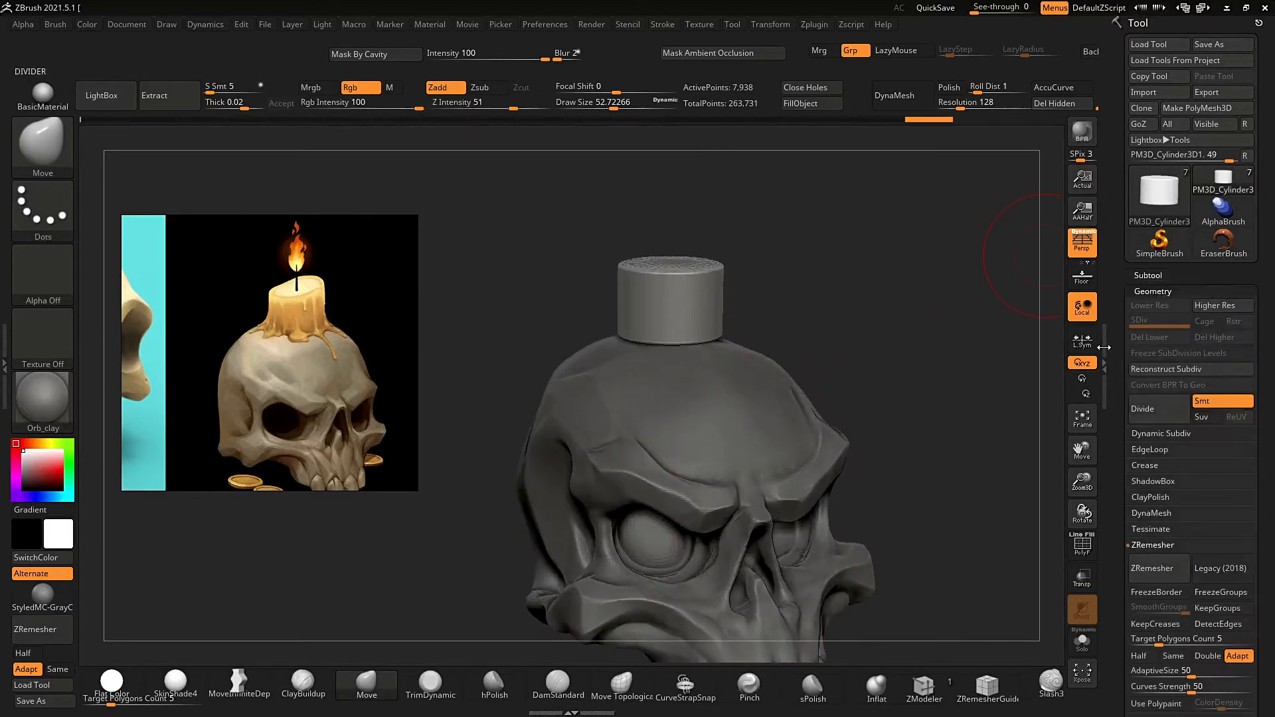
click(1104, 347)
click(894, 95)
Slant the top of the candle and mask everything except its base with a softened mask edge.
mouse_move(916, 242)
right_down()
mouse_move(797, 256)
mouse_move(779, 244)
mouse_move(751, 324)
mouse_move(770, 259)
mouse_move(698, 246)
right_up()
ctrl+drag(695, 310, 933, 344)
ctrl+click(952, 260)
ctrl+click(799, 308)
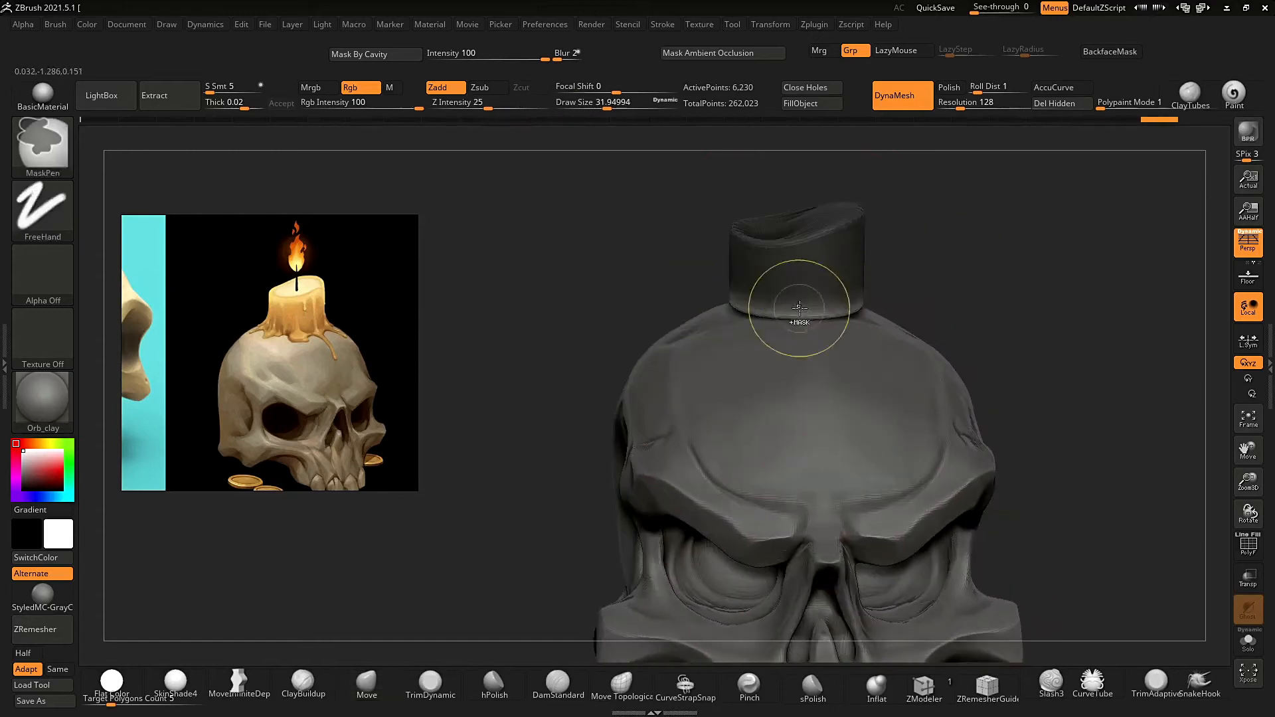
Flare the candle's unmasked base outward with the gizmo, then clear the mask and update the DynaMesh.
key(w)
drag(791, 252, 807, 252)
right_drag(943, 253, 830, 252)
drag(791, 177, 791, 181)
mouse_move(864, 252)
right_down()
mouse_move(939, 242)
mouse_move(930, 279)
mouse_move(910, 214)
right_up()
key(q)
key(w)
drag(760, 265, 767, 265)
key(q)
right_drag(911, 213, 919, 258)
ctrl+drag(919, 259, 946, 286)
ctrl+drag(930, 266, 956, 292)
right_drag(930, 266, 839, 365)
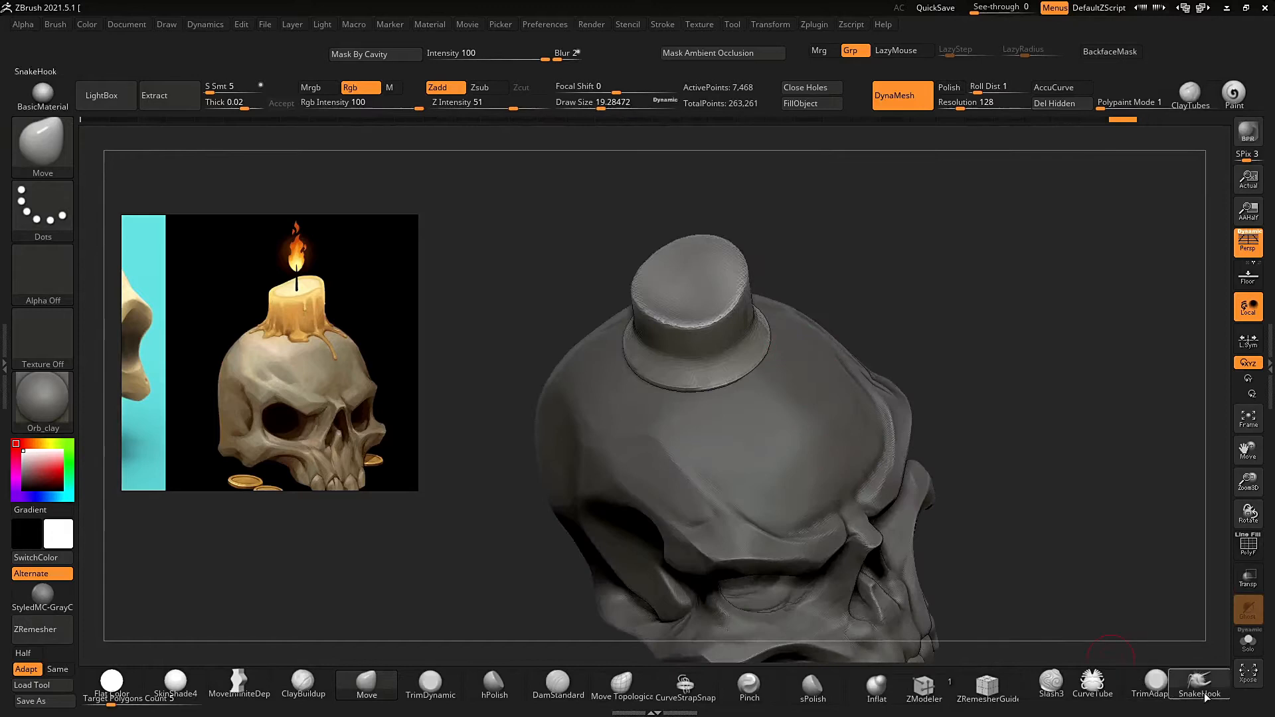
Pull a first wax drip from the candle's base with a SnakeHook brush of about size 26 and update the DynaMesh.
click(1205, 698)
ctrl+right_drag(929, 265, 920, 302)
drag(751, 356, 788, 388)
right_drag(929, 286, 990, 272)
drag(797, 379, 837, 414)
mouse_move(983, 273)
right_down()
mouse_move(910, 292)
mouse_move(970, 272)
right_up()
drag(763, 381, 775, 371)
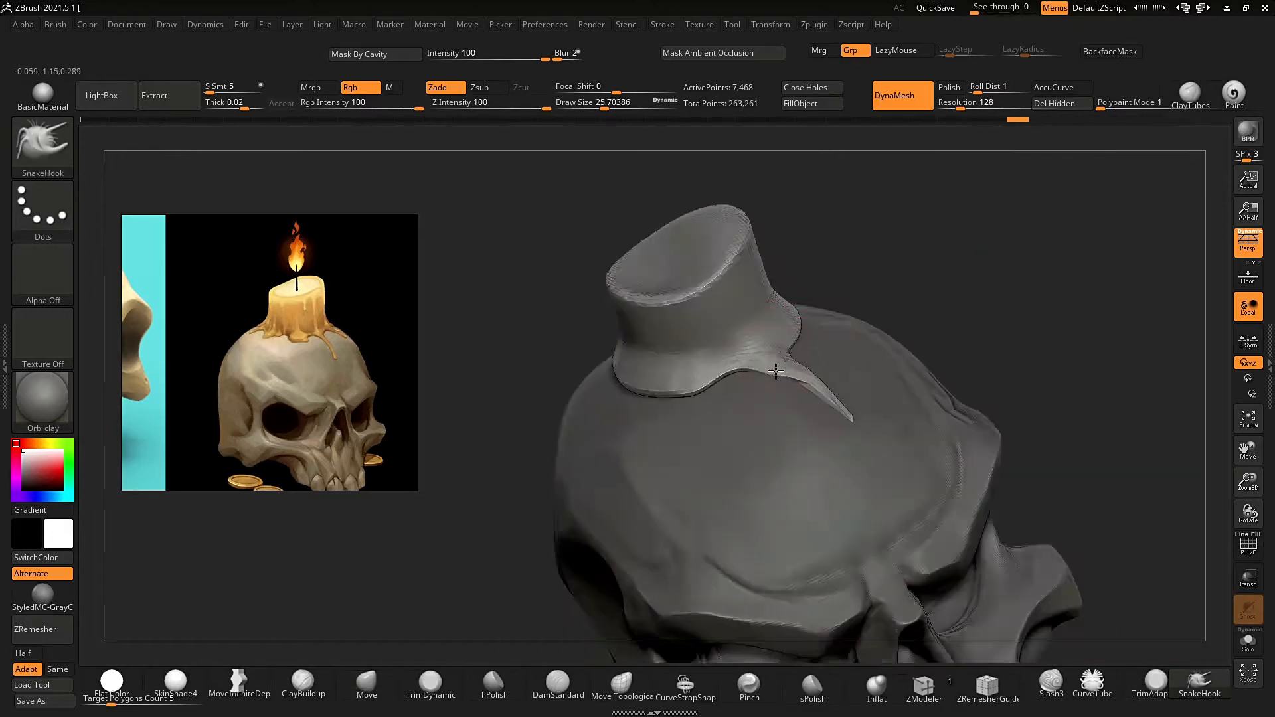
right_drag(963, 272, 867, 319)
drag(791, 398, 808, 425)
ctrl+drag(987, 262, 1016, 292)
Pull further wax drips of varying length from around the candle's base with the SnakeHook brush.
mouse_move(988, 265)
right_down()
mouse_move(694, 378)
mouse_move(886, 290)
mouse_move(876, 299)
right_up()
mouse_move(671, 342)
mouse_down()
mouse_move(677, 361)
mouse_move(629, 344)
mouse_up()
right_drag(870, 286, 853, 275)
drag(614, 359, 613, 340)
mouse_move(690, 362)
mouse_down()
mouse_move(695, 381)
mouse_move(674, 366)
mouse_up()
mouse_move(857, 266)
right_down()
mouse_move(834, 250)
mouse_move(856, 199)
mouse_move(903, 299)
right_up()
drag(614, 409, 608, 425)
mouse_move(694, 432)
mouse_down()
mouse_move(697, 446)
mouse_move(667, 415)
mouse_up()
drag(615, 418, 606, 431)
right_drag(903, 293, 920, 299)
drag(584, 392, 592, 396)
right_drag(890, 292, 797, 332)
drag(587, 405, 580, 426)
Pull one long wax drip down the skull's forehead, adjust the wax beside it, and update the DynaMesh.
right_drag(551, 374, 779, 268)
mouse_move(654, 328)
mouse_down()
mouse_move(653, 470)
mouse_move(661, 458)
mouse_up()
mouse_move(830, 265)
right_down()
mouse_move(890, 256)
mouse_move(797, 292)
right_up()
mouse_move(465, 531)
right_down()
mouse_move(535, 489)
mouse_move(664, 531)
right_up()
drag(677, 342, 689, 355)
ctrl+drag(897, 275, 930, 312)
ctrl+right_drag(889, 332, 856, 226)
right_drag(856, 292, 806, 271)
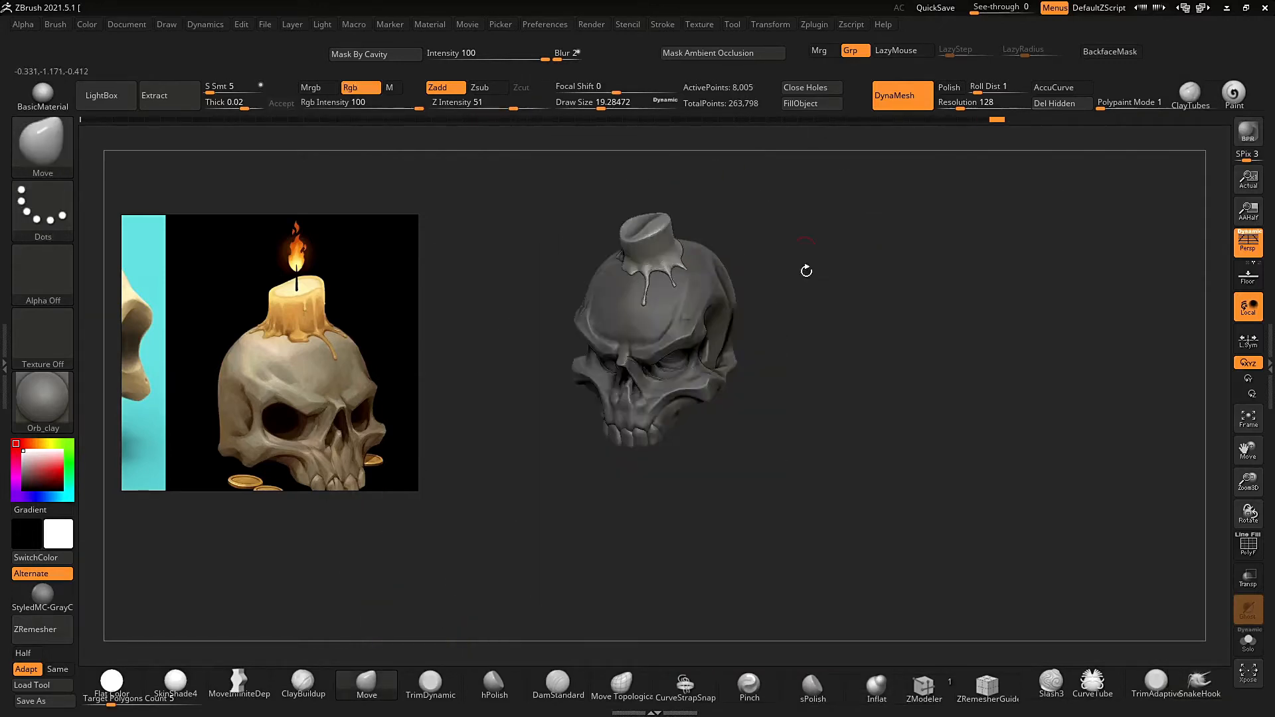
Adjust the wax edge at the candle's base with the Move brush, update the DynaMesh, and smooth the wax.
mouse_move(849, 320)
right_down()
mouse_move(704, 319)
mouse_move(723, 449)
mouse_move(712, 520)
mouse_move(744, 341)
right_up()
right_drag(776, 450, 703, 383)
drag(736, 480, 753, 491)
mouse_move(754, 491)
ctrl+right_down()
mouse_move(736, 438)
mouse_move(860, 269)
ctrl+right_up()
ctrl+drag(868, 273, 883, 285)
mouse_move(876, 279)
ctrl+right_down()
mouse_move(810, 359)
mouse_move(743, 385)
ctrl+right_up()
shift+drag(724, 332, 704, 385)
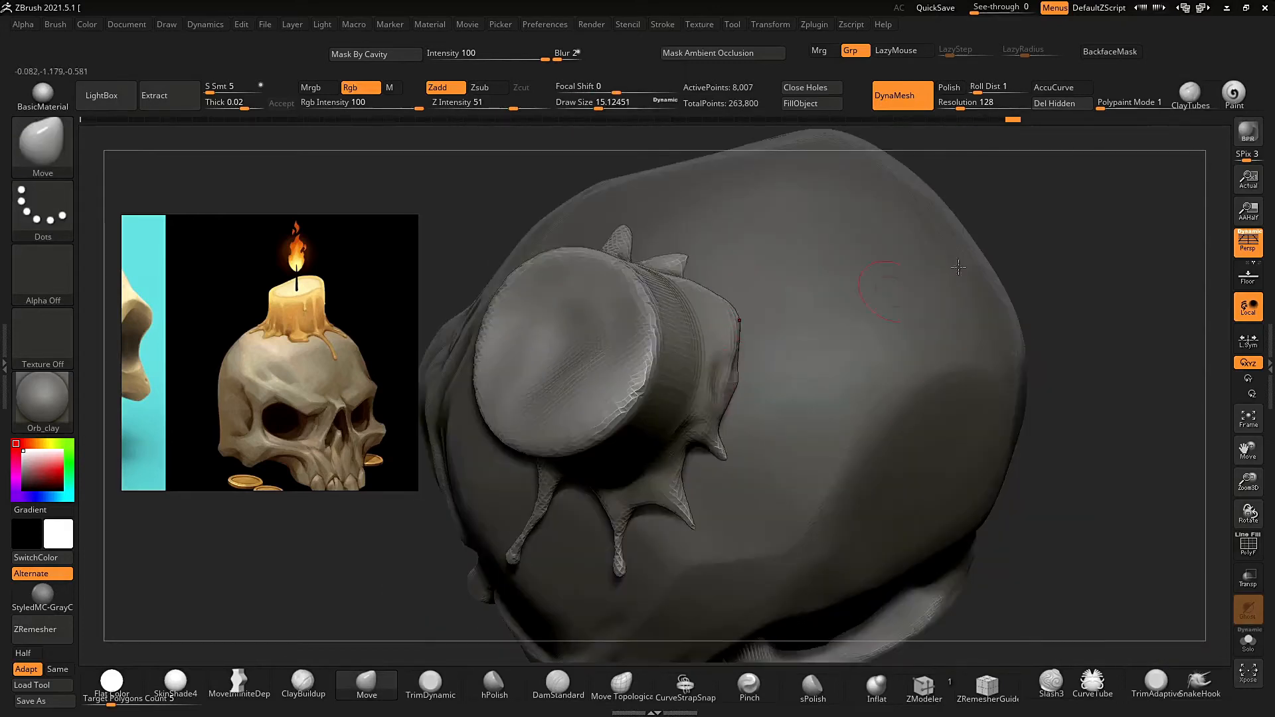
Smooth the wax edge and pull more pointed drips from the side of the candle's base with the Move brush.
right_drag(704, 385, 730, 359)
shift+drag(727, 358, 717, 381)
right_drag(717, 382, 743, 431)
mouse_move(743, 432)
shift+mouse_down()
mouse_move(748, 412)
mouse_move(756, 432)
shift+mouse_up()
right_drag(757, 431, 788, 393)
shift+drag(770, 378, 773, 405)
right_drag(773, 405, 747, 319)
mouse_move(747, 319)
ctrl+right_down()
mouse_move(743, 271)
mouse_move(797, 398)
ctrl+right_up()
drag(797, 399, 813, 392)
mouse_move(813, 399)
right_down()
mouse_move(671, 571)
mouse_move(750, 398)
right_up()
drag(760, 379, 788, 360)
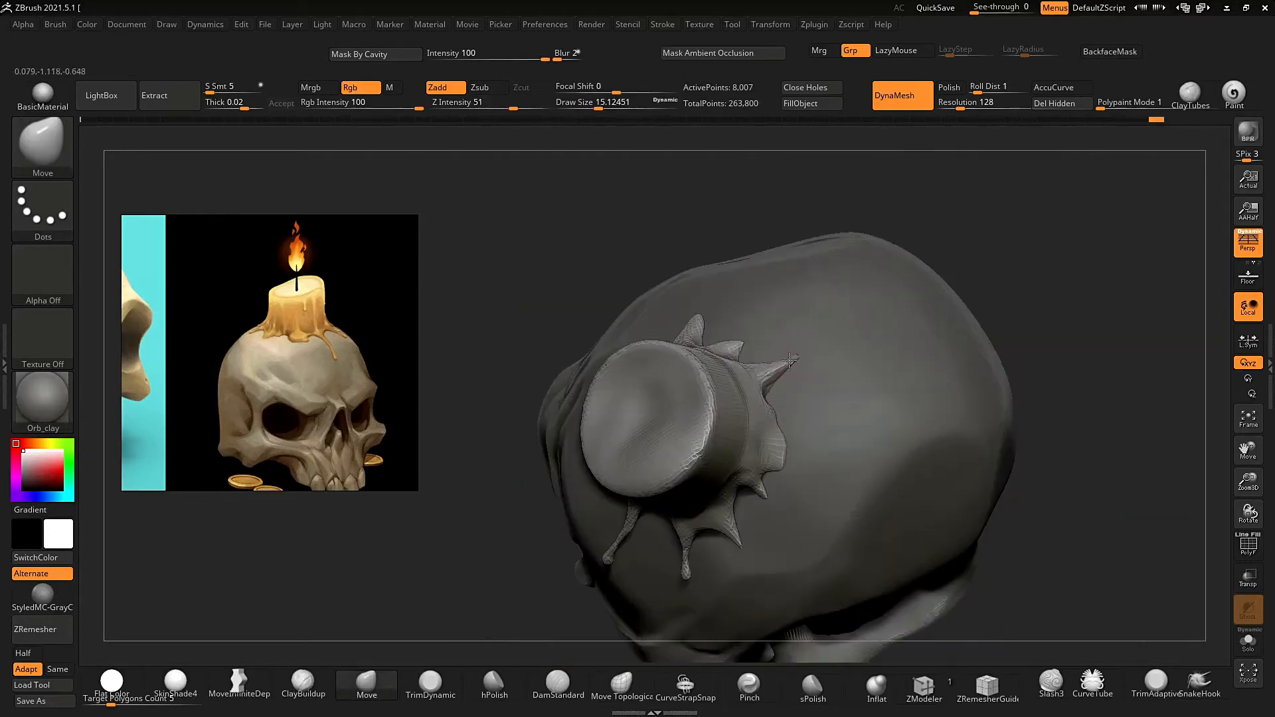
Update the DynaMesh of the candle and reshape the wax drips around its base from several sides.
right_drag(805, 379, 744, 372)
ctrl+drag(664, 219, 677, 239)
mouse_move(768, 439)
right_down()
mouse_move(787, 372)
mouse_move(757, 355)
right_up()
drag(757, 355, 763, 345)
ctrl+drag(664, 219, 677, 239)
mouse_move(763, 345)
right_down()
mouse_move(825, 378)
mouse_move(764, 439)
right_up()
drag(764, 438, 760, 468)
mouse_move(759, 468)
ctrl+right_down()
mouse_move(771, 265)
mouse_move(856, 307)
mouse_move(779, 374)
mouse_move(702, 412)
mouse_move(764, 428)
ctrl+right_up()
drag(764, 428, 768, 441)
right_drag(768, 440, 825, 371)
drag(826, 372, 834, 362)
right_drag(833, 362, 861, 298)
drag(861, 298, 857, 312)
Adjust the remaining wax edges and the candle's silhouette around its base with the Move brush.
mouse_move(857, 312)
right_down()
mouse_move(828, 328)
mouse_move(754, 472)
mouse_move(794, 355)
mouse_move(1102, 233)
mouse_move(953, 348)
right_up()
right_drag(869, 355, 857, 359)
key(v)
mouse_move(857, 358)
ctrl+right_down()
mouse_move(766, 361)
mouse_move(737, 391)
ctrl+right_up()
drag(737, 392, 743, 380)
right_drag(742, 380, 710, 411)
drag(710, 412, 715, 402)
mouse_move(716, 402)
right_down()
mouse_move(802, 367)
mouse_move(830, 332)
right_up()
drag(830, 332, 824, 358)
Smooth the candle's sides and the wax running down to the drips.
right_drag(823, 358, 857, 312)
shift+drag(856, 312, 819, 295)
mouse_move(819, 294)
right_down()
mouse_move(808, 278)
mouse_move(863, 362)
right_up()
shift+drag(863, 362, 856, 375)
right_drag(856, 376, 843, 292)
shift+drag(843, 293, 827, 302)
ctrl+right_drag(827, 302, 856, 266)
mouse_move(857, 265)
right_down()
mouse_move(883, 325)
mouse_move(830, 332)
right_up()
ctrl+right_drag(830, 332, 817, 405)
shift+drag(817, 405, 807, 432)
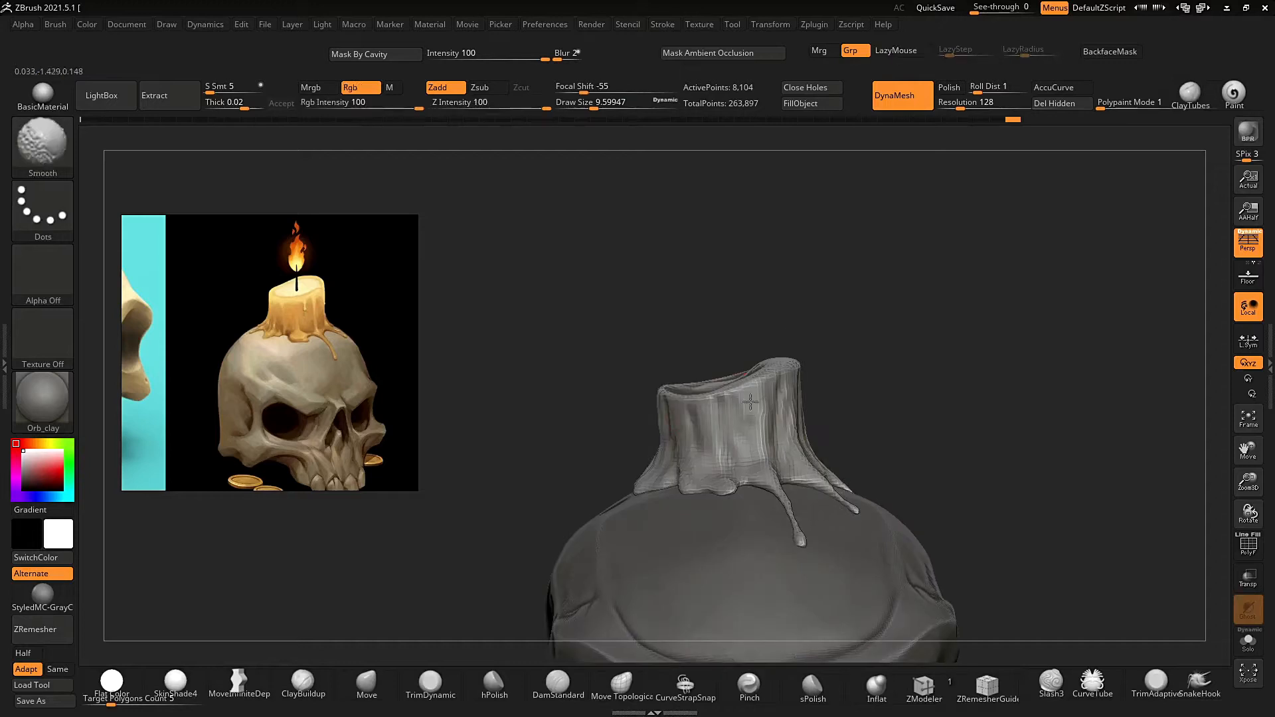
Compare the skull and candle with the reference concept from several distances and angles.
ctrl+right_drag(807, 432, 830, 332)
right_drag(830, 332, 851, 340)
middle_drag(358, 356, 311, 329)
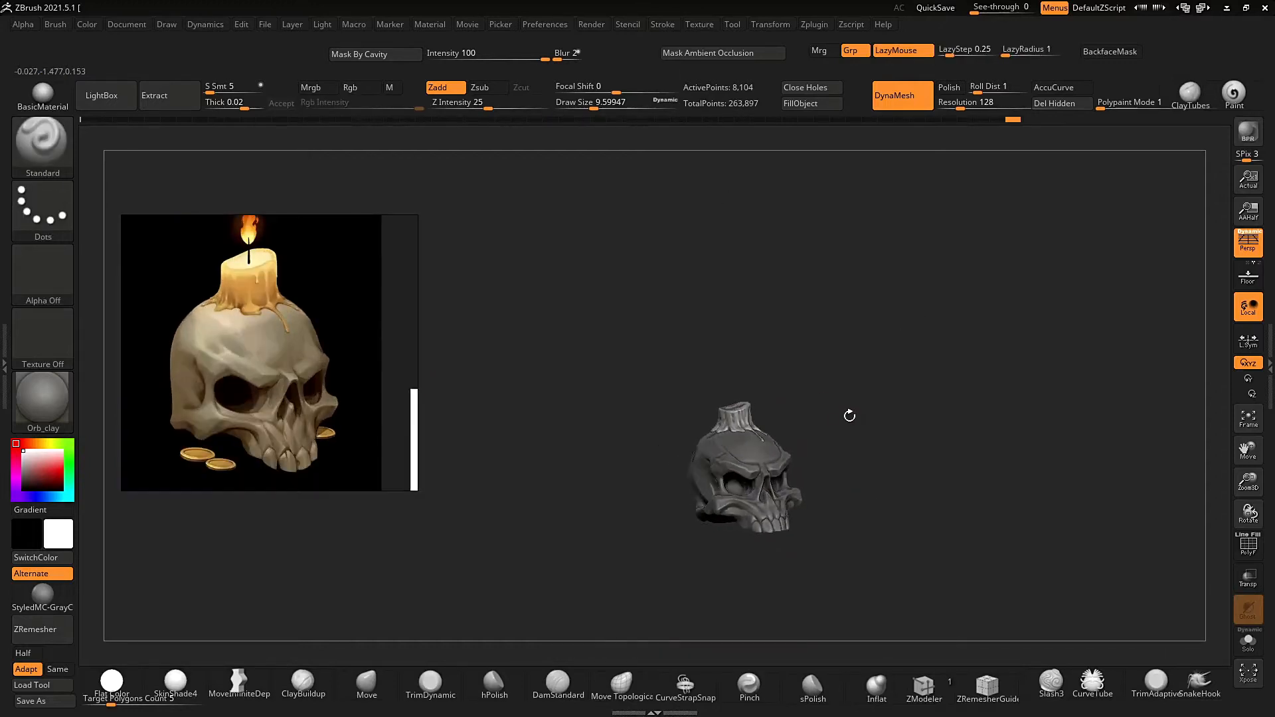
ctrl+right_drag(849, 415, 842, 570)
alt+right_drag(842, 569, 878, 352)
key(v)
alt+click(721, 392)
mouse_move(781, 347)
right_down()
mouse_move(481, 364)
mouse_move(550, 344)
mouse_move(525, 358)
mouse_move(597, 271)
mouse_move(822, 290)
mouse_move(744, 379)
mouse_move(714, 372)
right_up()
mouse_move(714, 372)
ctrl+right_down()
mouse_move(676, 331)
mouse_move(737, 309)
ctrl+right_up()
mouse_move(737, 308)
ctrl+right_down()
mouse_move(731, 393)
mouse_move(709, 345)
mouse_move(857, 253)
mouse_move(704, 345)
mouse_move(784, 336)
ctrl+right_up()
mouse_move(783, 335)
ctrl+right_down()
mouse_move(780, 277)
mouse_move(791, 332)
ctrl+right_up()
right_drag(790, 332, 910, 392)
ctrl+right_drag(910, 392, 903, 318)
ctrl+right_drag(836, 261, 856, 292)
middle_drag(315, 341, 313, 388)
right_drag(906, 316, 958, 308)
Append a Cylinder3D as a new subtool for the wick, select it, and move it up above the skull's face.
click(1270, 385)
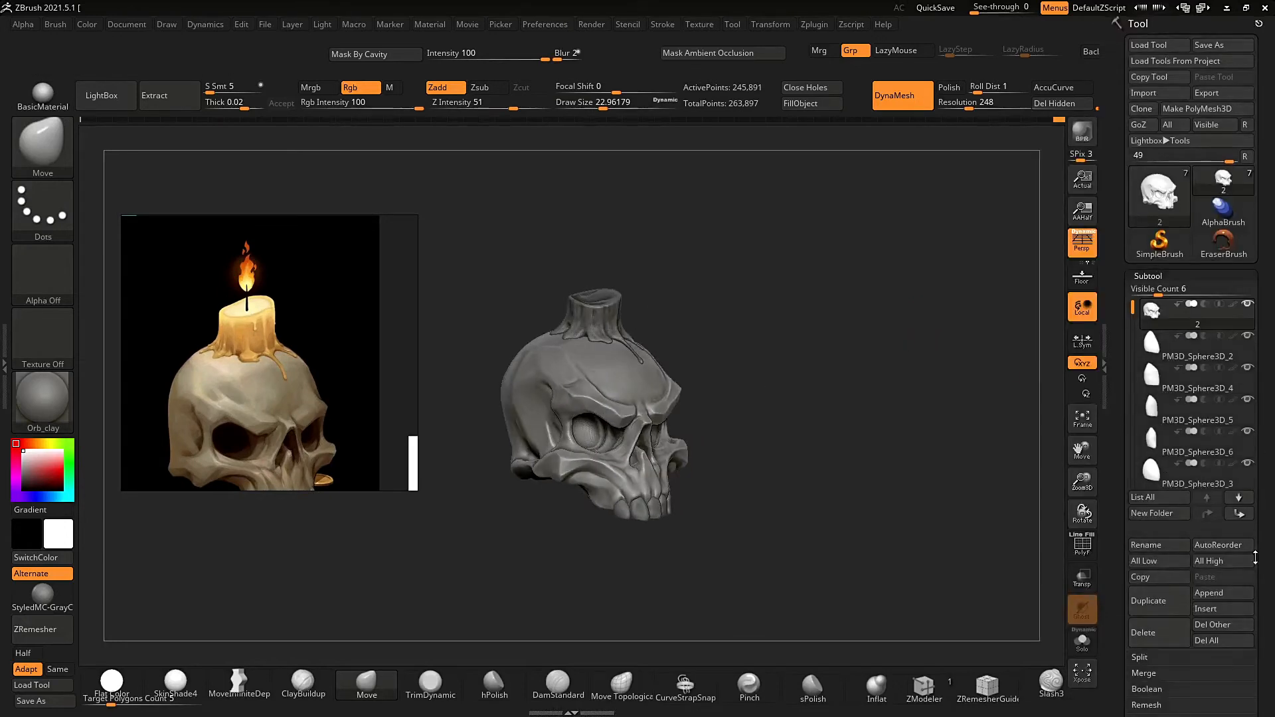
click(1209, 593)
click(763, 458)
right_drag(883, 345, 824, 338)
alt+click(727, 425)
key(w)
drag(640, 448, 652, 285)
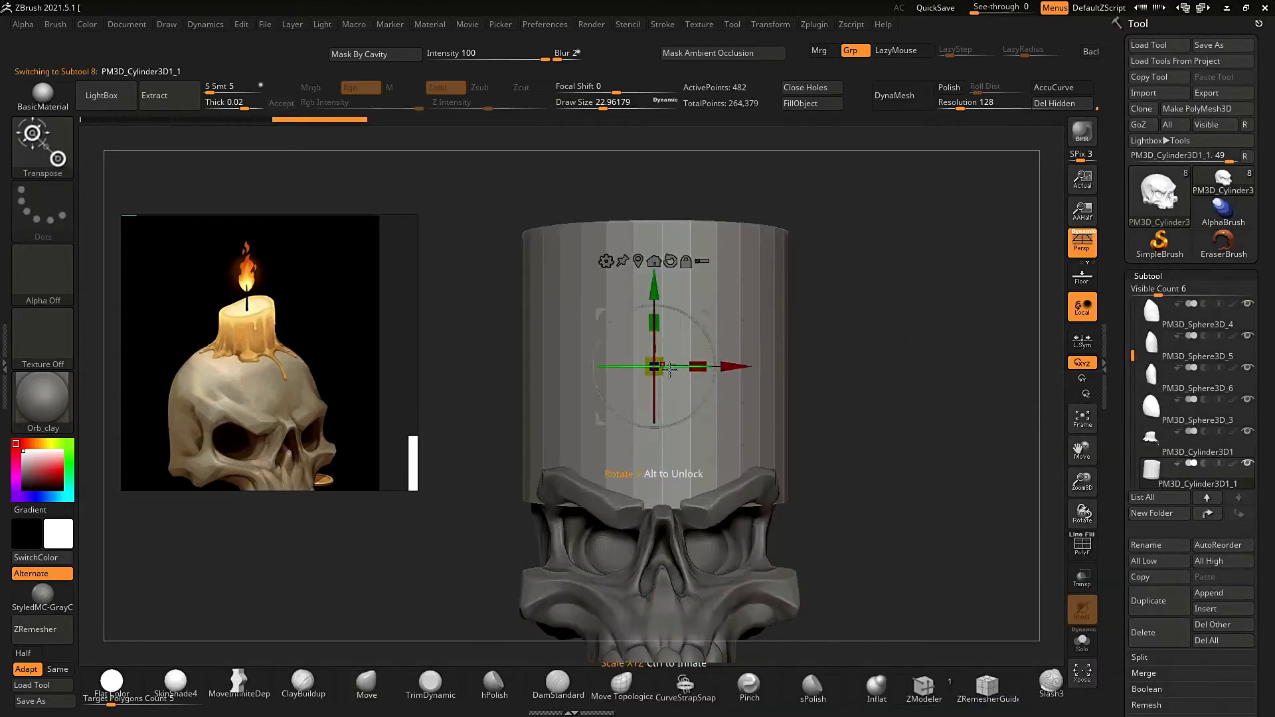
Scale the cylinder down into a thin rod and position it over the candle's top.
drag(654, 366, 607, 366)
right_drag(857, 286, 843, 359)
drag(656, 380, 611, 382)
drag(661, 311, 661, 262)
right_drag(837, 285, 923, 286)
drag(571, 335, 555, 336)
ctrl+right_drag(857, 286, 876, 332)
drag(627, 336, 591, 337)
right_drag(844, 265, 869, 305)
drag(623, 297, 621, 274)
Adjust the wick's height and thickness so it stands upright in the candle's top.
shift+right_drag(843, 305, 883, 266)
ctrl+right_drag(856, 285, 850, 246)
drag(627, 261, 627, 228)
right_drag(843, 279, 810, 326)
ctrl+right_drag(837, 285, 843, 319)
key(q)
mouse_move(594, 237)
ctrl+mouse_down()
mouse_move(695, 299)
mouse_move(619, 284)
mouse_move(606, 324)
ctrl+mouse_up()
drag(628, 247, 628, 218)
Fine-tune the wick with a brush of about size 14 against the zoomed reference and save the project.
key(q)
right_click(557, 342)
mouse_move(817, 312)
ctrl+right_down()
mouse_move(813, 265)
mouse_move(763, 285)
mouse_move(750, 272)
ctrl+right_up()
key(s)
ctrl+right_drag(628, 273, 711, 254)
drag(713, 284, 711, 285)
mouse_move(717, 245)
ctrl+right_down()
mouse_move(727, 279)
mouse_move(755, 236)
mouse_move(827, 319)
ctrl+right_up()
mouse_move(826, 319)
ctrl+right_down()
mouse_move(836, 285)
mouse_move(764, 339)
ctrl+right_up()
right_drag(764, 339, 792, 350)
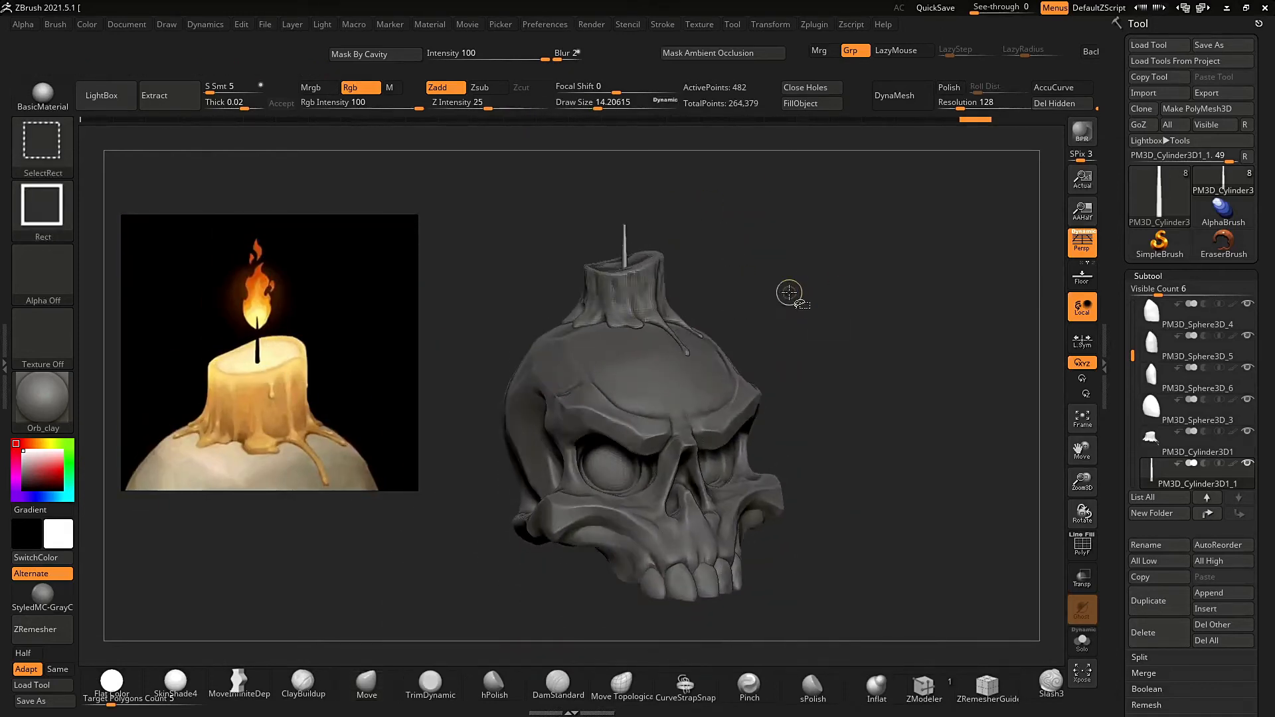
key(ctrl+s)
click(686, 363)
Append a sphere as a new subtool for the flame, select it, and raise it above the skull to the candle's top.
drag(1257, 584, 1257, 496)
click(1210, 504)
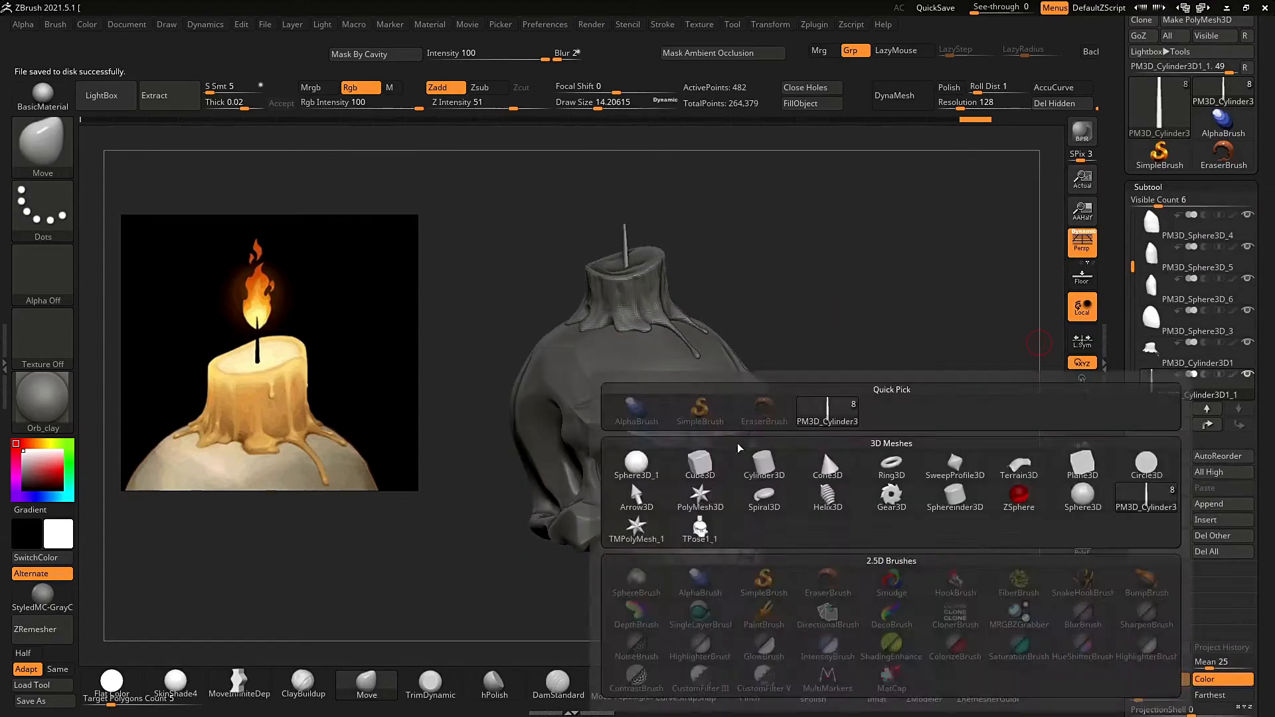
click(638, 464)
alt+click(654, 405)
right_drag(764, 345, 817, 348)
key(w)
drag(638, 375, 638, 211)
Scale the flame sphere down and align it with the wick in front and side views.
alt+right_drag(873, 336, 890, 394)
drag(655, 345, 555, 370)
right_drag(810, 319, 703, 319)
ctrl+right_drag(704, 319, 713, 359)
drag(575, 314, 533, 314)
drag(615, 313, 571, 319)
right_drag(704, 278, 790, 266)
ctrl+right_drag(790, 266, 779, 223)
ctrl+right_drag(796, 319, 863, 199)
right_drag(943, 293, 842, 381)
key(super)
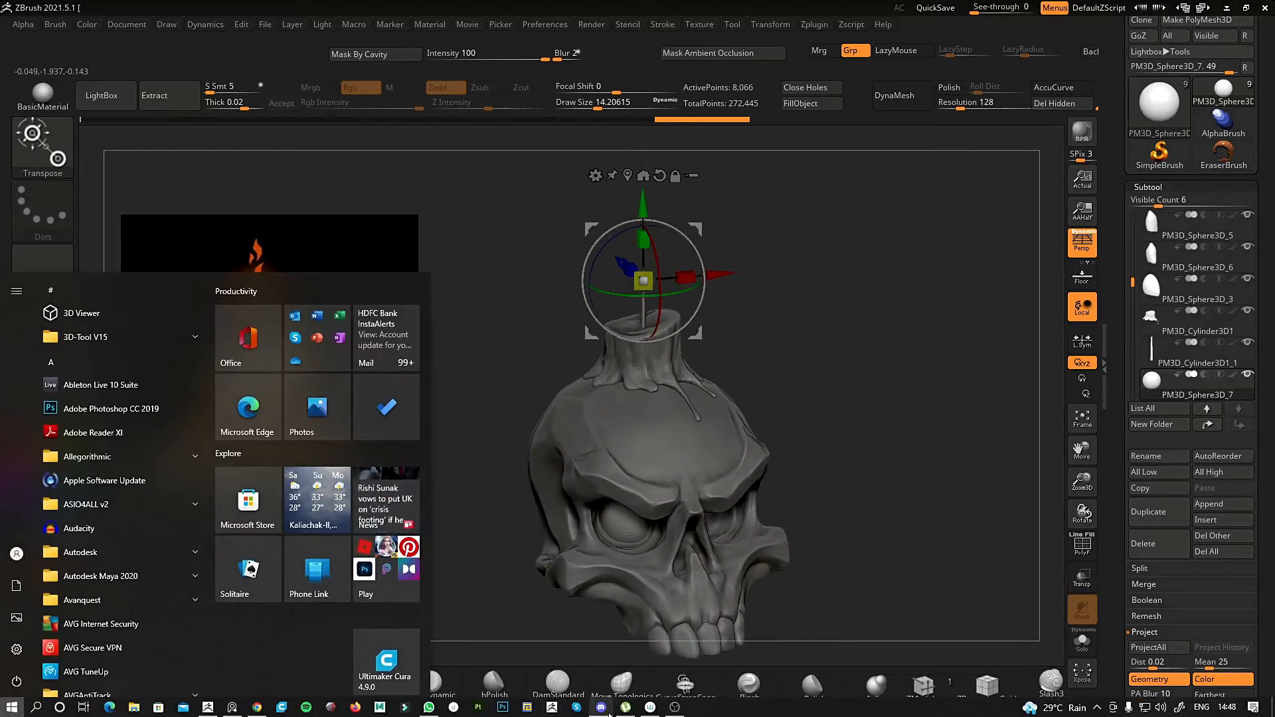
mouse_move(605, 712)
click(604, 471)
right_drag(604, 472, 910, 501)
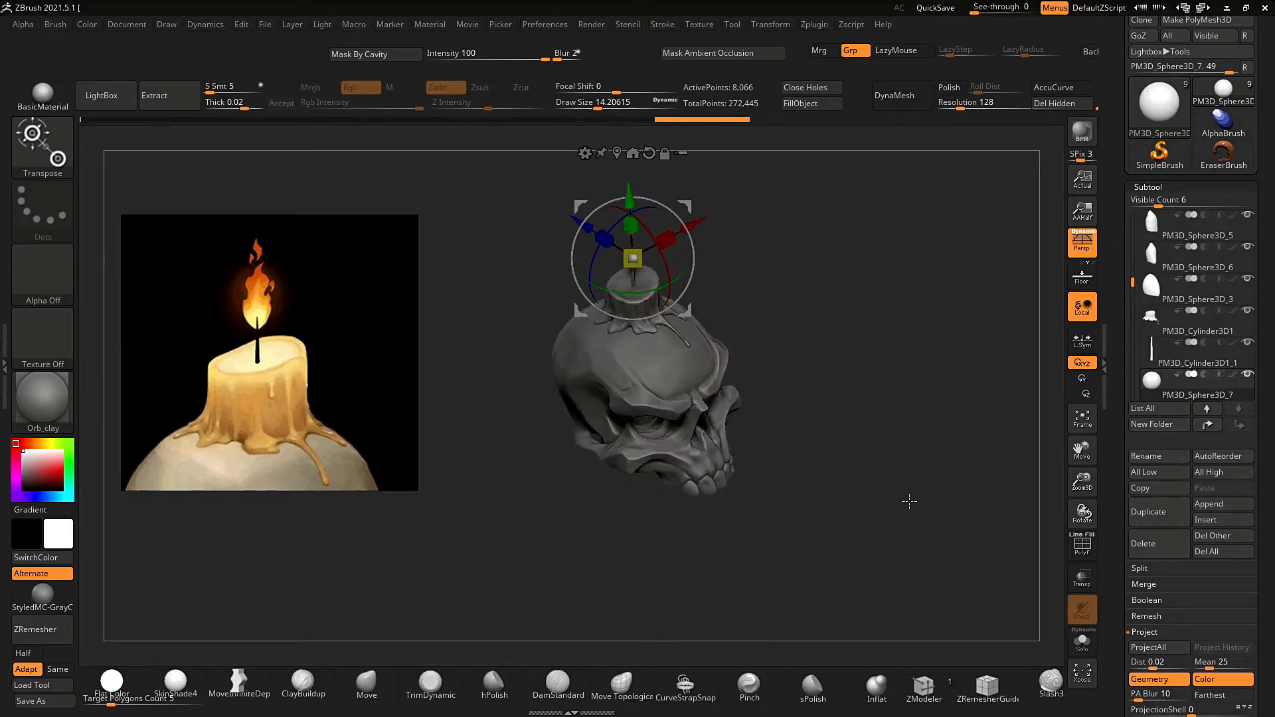
Convert the sphere above the wick to DynaMesh at resolution 168 and pull it into a rough flame with the Move brush.
right_drag(909, 501, 899, 449)
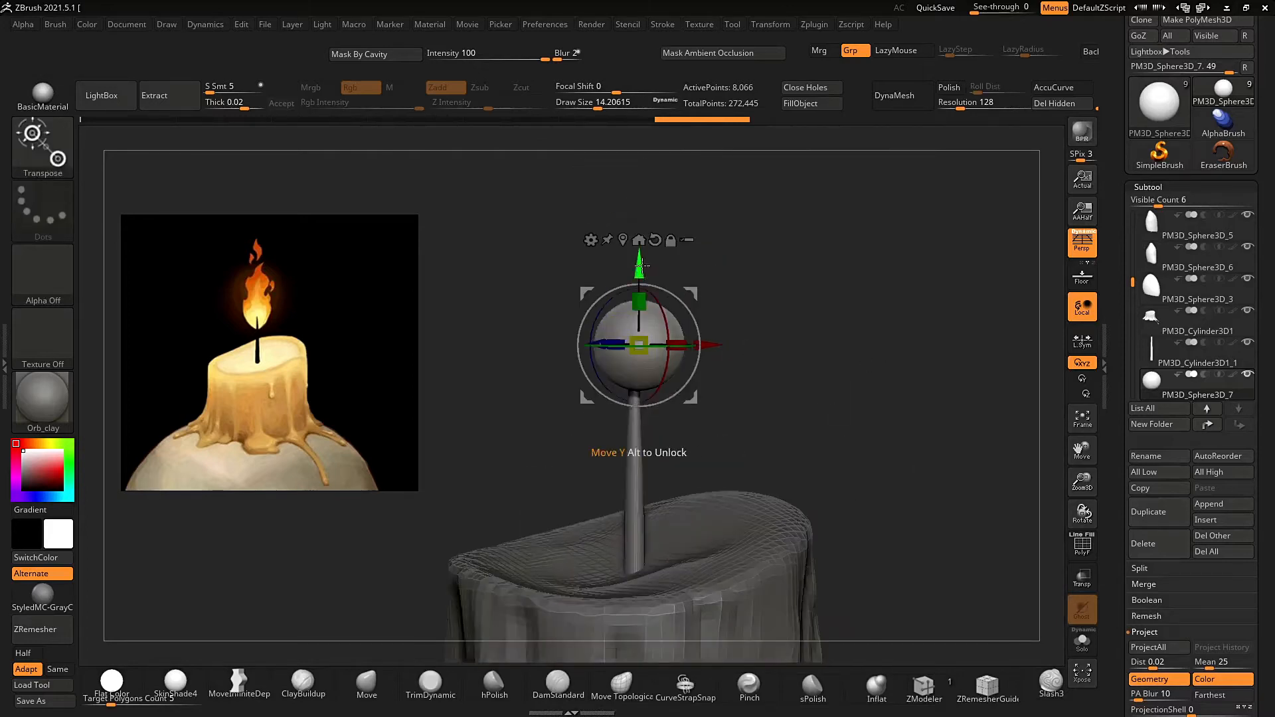
key(b)
key(m)
key(v)
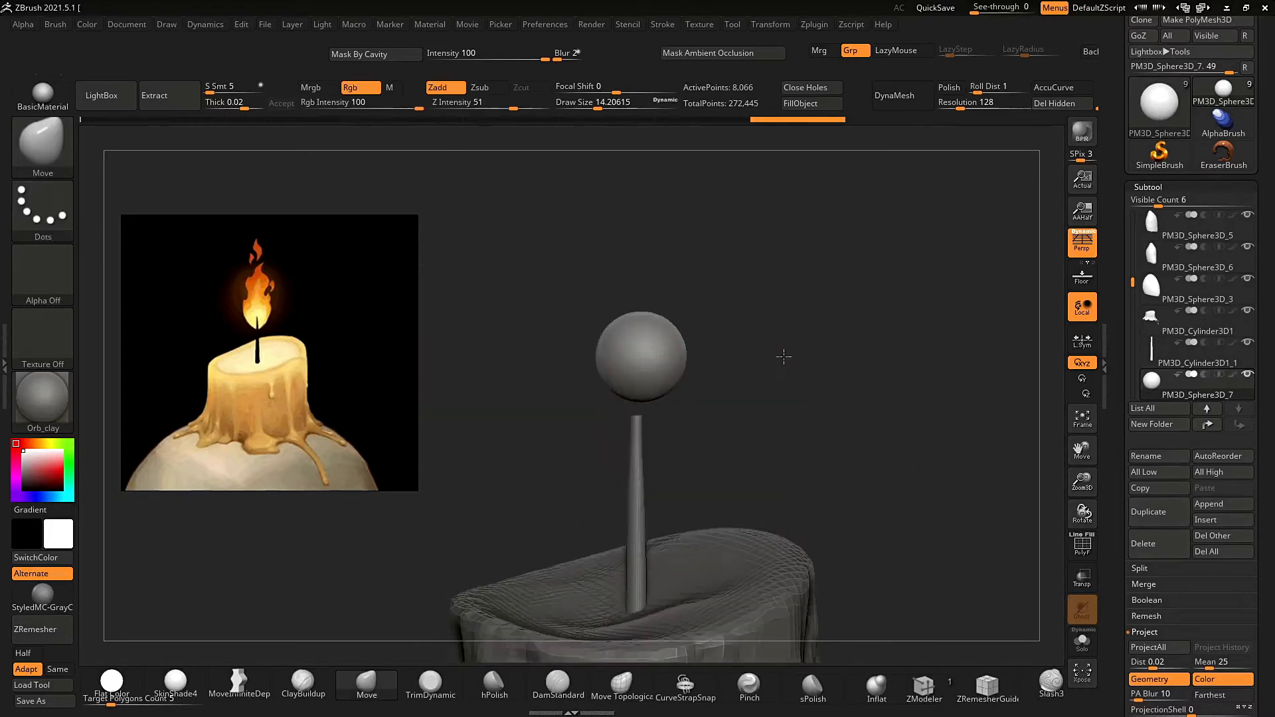
click(894, 95)
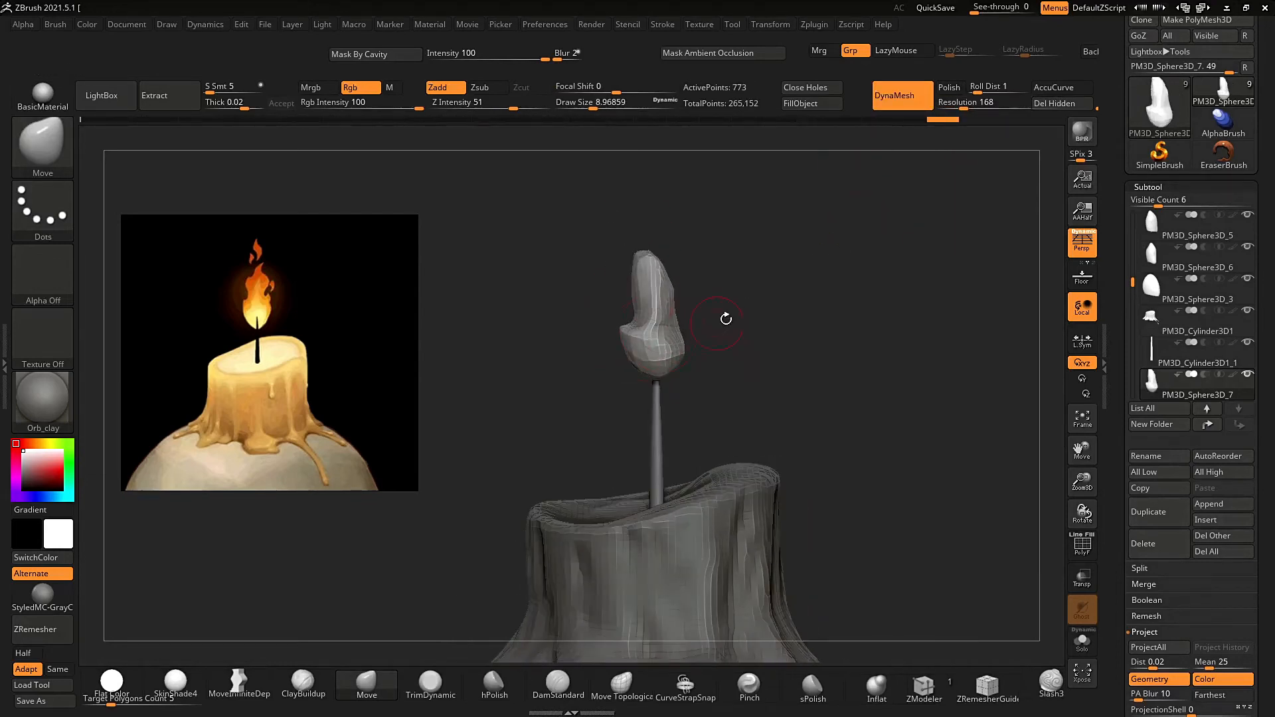
drag(725, 319, 696, 285)
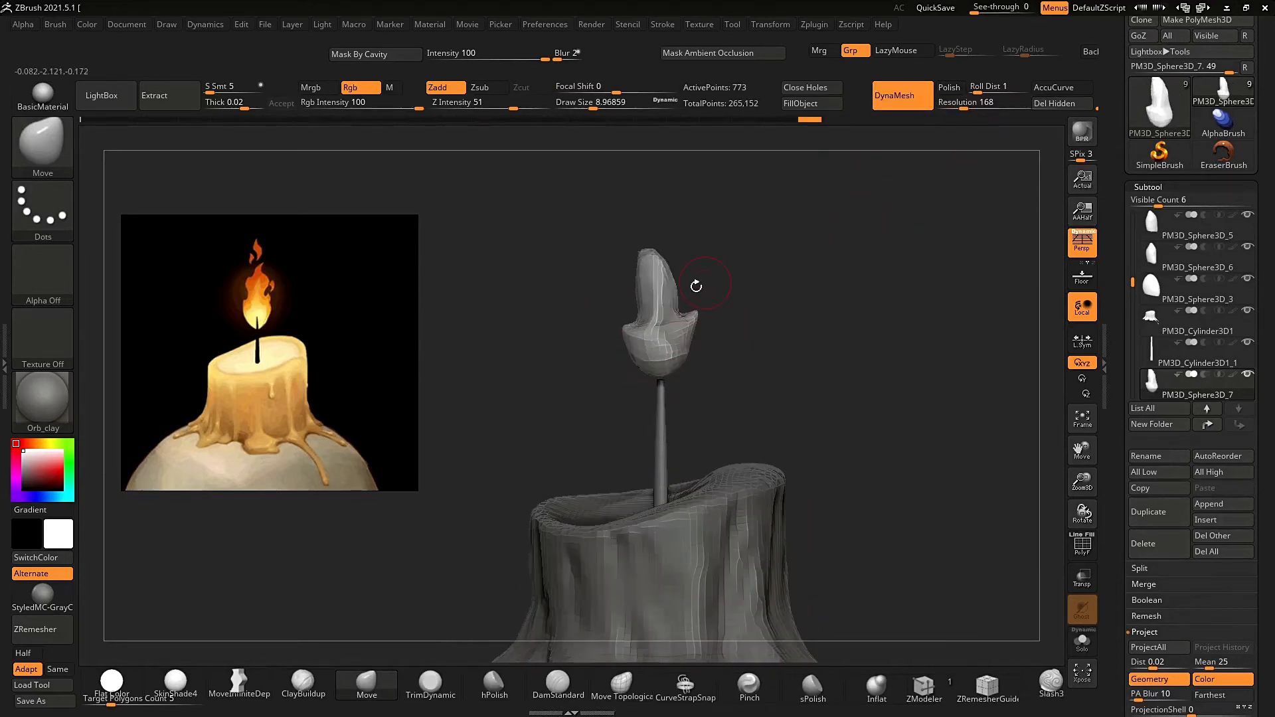
mouse_move(727, 372)
mouse_down()
mouse_move(729, 390)
mouse_move(586, 276)
mouse_move(720, 336)
mouse_move(604, 270)
mouse_up()
mouse_move(722, 220)
alt+mouse_down()
mouse_move(729, 261)
mouse_move(745, 274)
alt+mouse_up()
Shape the flame's curled tip and side licks with a Move brush of about size 8 and update the DynaMesh.
key(s)
drag(711, 362, 724, 363)
mouse_move(624, 484)
mouse_down()
mouse_move(714, 420)
mouse_move(761, 332)
mouse_up()
key(s)
mouse_move(740, 252)
mouse_down()
mouse_move(760, 305)
mouse_move(648, 375)
mouse_move(821, 312)
mouse_up()
ctrl+drag(847, 338, 820, 313)
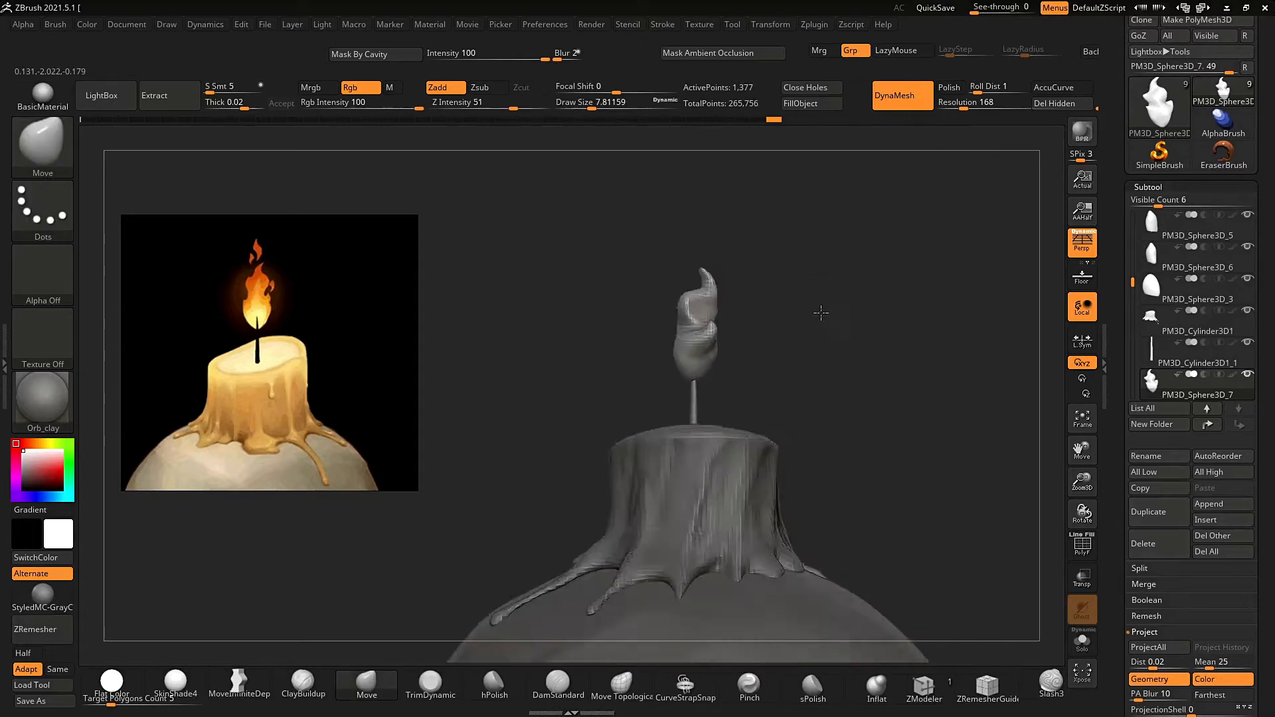
Append a cube as a new subtool, flatten and widen it into a slab, and lower it beneath the skull as a base.
click(1208, 504)
click(624, 399)
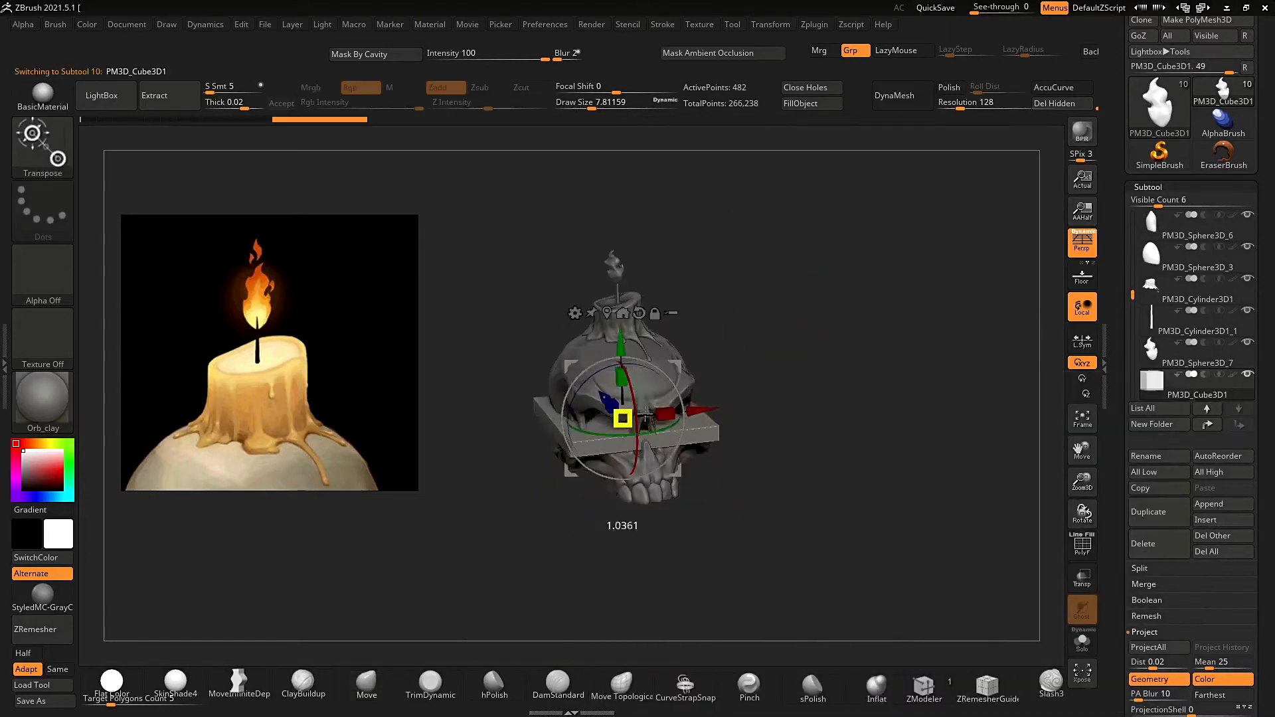
drag(645, 414, 713, 412)
drag(621, 344, 625, 409)
alt+drag(784, 286, 770, 318)
drag(604, 443, 604, 465)
drag(603, 406, 603, 417)
drag(774, 309, 713, 319)
drag(604, 395, 604, 387)
mouse_move(727, 305)
mouse_down()
mouse_move(806, 316)
mouse_move(864, 352)
mouse_up()
Select the flame and adjust its shape and position above the wick, working from several angles.
key(q)
key(space)
ctrl+right_drag(679, 302, 723, 325)
alt+click(695, 320)
key(s)
drag(812, 312, 829, 312)
right_drag(828, 321, 770, 359)
key(w)
drag(756, 322, 761, 320)
right_drag(823, 345, 857, 318)
drag(768, 338, 774, 339)
key(q)
mouse_move(804, 371)
ctrl+right_down()
mouse_move(794, 344)
mouse_move(819, 328)
mouse_move(876, 330)
mouse_move(777, 366)
mouse_move(820, 351)
ctrl+right_up()
Save the tool as 2, replacing the existing file, and render the scene in Best mode.
scroll(188, 478, down, 4)
middle_drag(187, 479, 142, 469)
ctrl+right_drag(848, 301, 870, 326)
right_drag(870, 326, 808, 286)
right_drag(361, 412, 347, 378)
scroll(299, 360, down, 4)
scroll(298, 365, up, 4)
right_drag(905, 250, 889, 269)
ctrl+right_drag(888, 269, 882, 310)
key(ctrl+shift+t)
text(2)
key(Return)
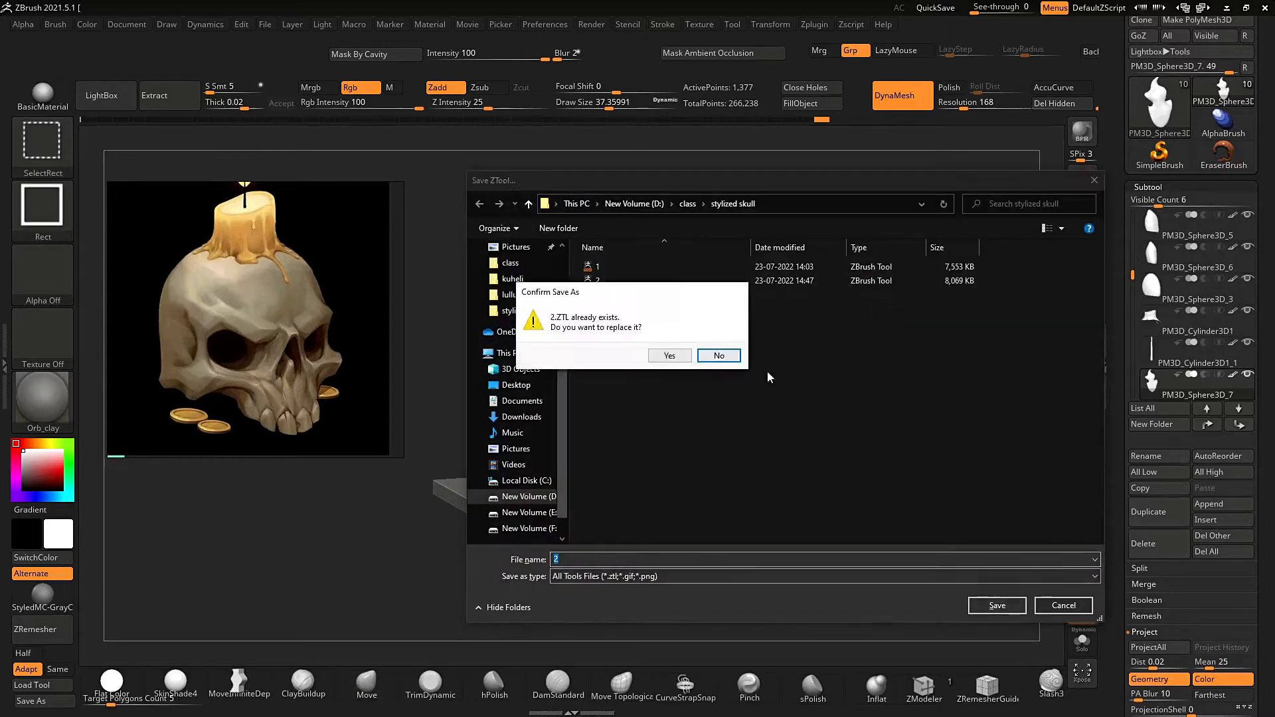
click(670, 356)
mouse_move(592, 25)
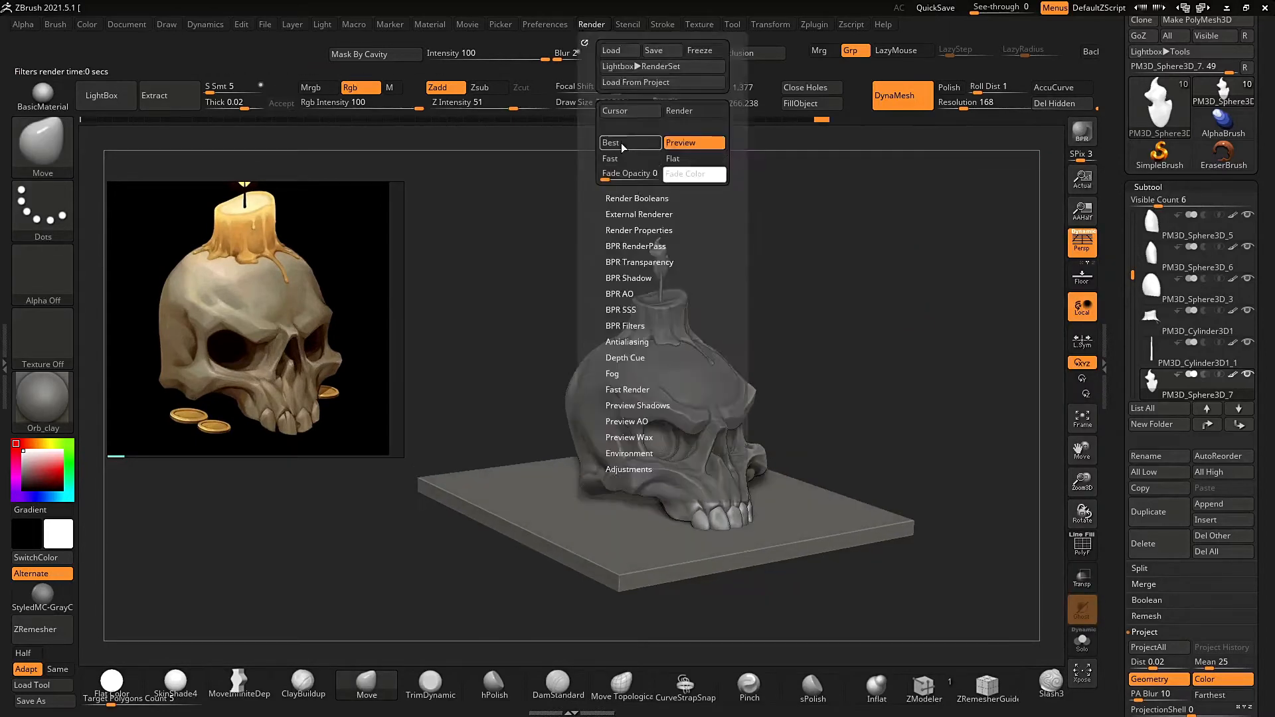
click(620, 143)
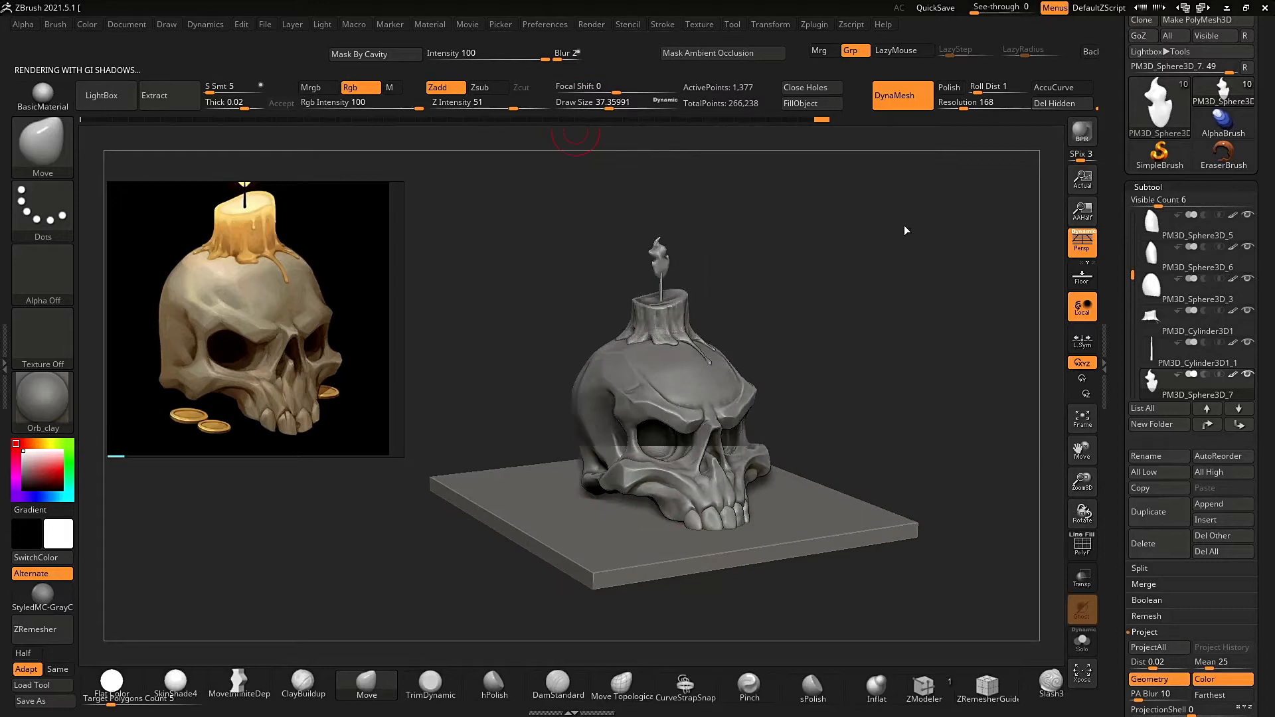
Polish the planes of the skull's forehead with the hPolish brush at about size 41.
alt+click(593, 425)
ctrl+right_drag(976, 219, 983, 292)
right_drag(854, 286, 816, 399)
right_drag(597, 332, 670, 317)
mouse_move(897, 269)
right_down()
mouse_move(816, 261)
mouse_move(824, 318)
mouse_move(776, 390)
right_up()
click(494, 685)
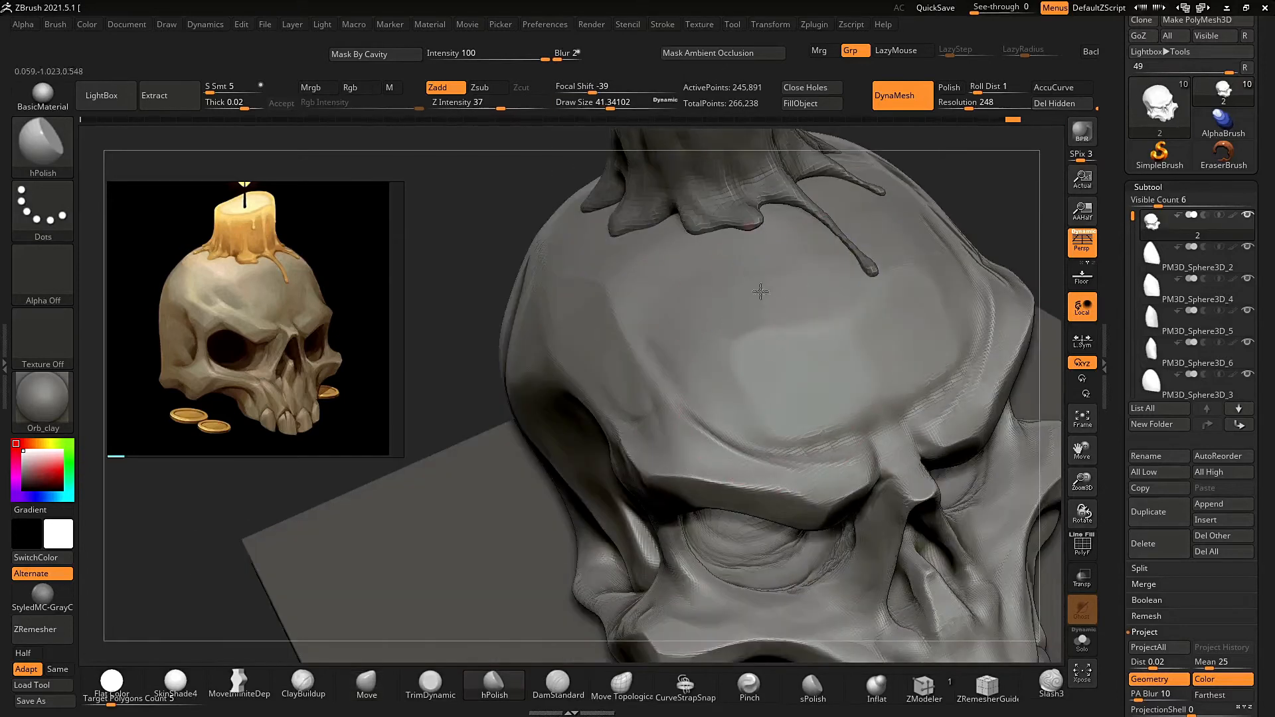
drag(761, 291, 853, 308)
right_drag(763, 345, 740, 308)
ctrl+right_drag(910, 358, 917, 286)
mouse_move(917, 285)
right_down()
mouse_move(921, 271)
mouse_move(896, 316)
right_up()
mouse_move(963, 312)
right_down()
mouse_move(917, 273)
mouse_move(973, 305)
right_up()
ctrl+right_drag(930, 265, 949, 315)
Reduce the brush size to about 24 and refine the skull's forehead and brow.
mouse_move(969, 322)
right_down()
mouse_move(925, 305)
mouse_move(880, 322)
right_up()
click(1104, 365)
mouse_move(967, 359)
shift+right_down()
mouse_move(968, 332)
mouse_move(999, 348)
shift+right_up()
key(s)
drag(826, 435, 818, 435)
right_drag(983, 332, 946, 328)
ctrl+right_drag(946, 329, 956, 385)
key(s)
drag(733, 469, 727, 469)
mouse_move(1002, 302)
ctrl+right_down()
mouse_move(1016, 341)
mouse_move(1050, 365)
ctrl+right_up()
drag(754, 362, 747, 372)
mouse_move(917, 392)
ctrl+right_down()
mouse_move(910, 316)
mouse_move(943, 312)
ctrl+right_up()
ctrl+right_drag(929, 299, 943, 372)
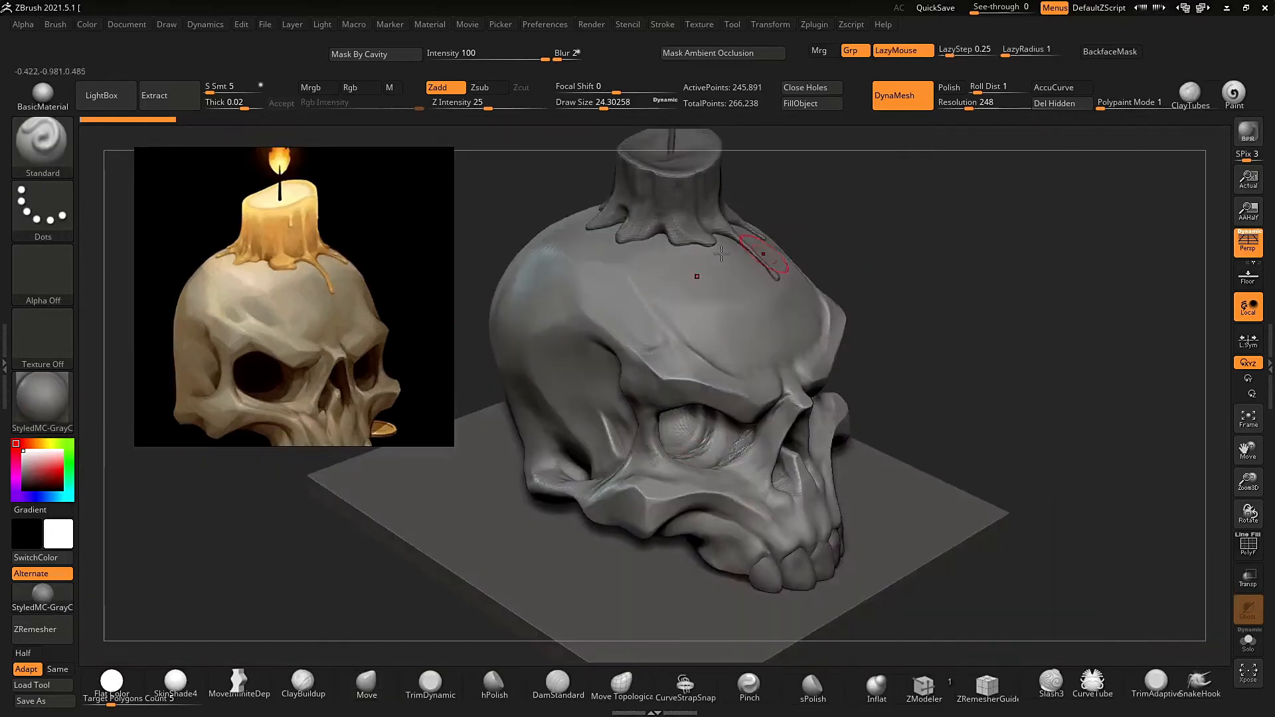
Flatten the temple edge and the outer rim of the eye socket with the hPolish brush.
ctrl+right_drag(949, 266, 963, 319)
right_drag(963, 318, 1029, 292)
click(494, 684)
drag(619, 447, 614, 425)
ctrl+right_drag(956, 345, 950, 279)
mouse_move(949, 279)
right_down()
mouse_move(890, 286)
mouse_move(954, 261)
mouse_move(996, 272)
right_up()
ctrl+right_drag(996, 272, 1003, 325)
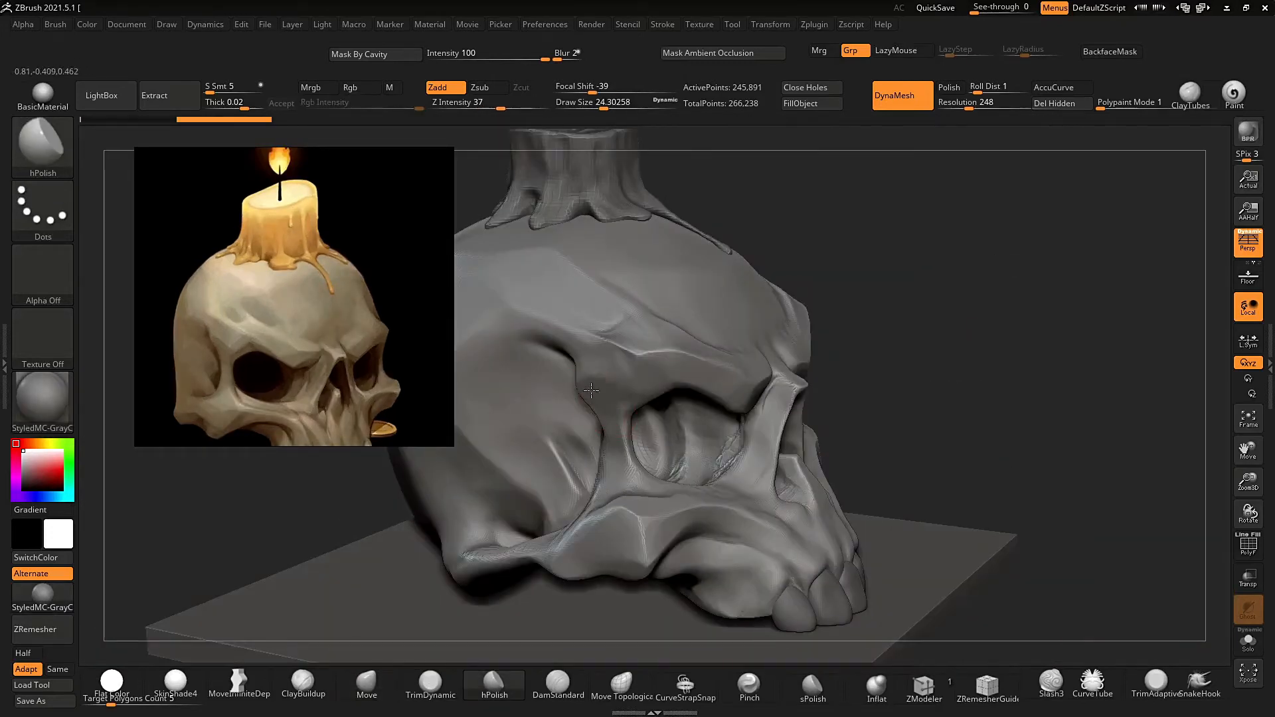
drag(591, 391, 597, 415)
right_drag(996, 312, 923, 325)
drag(640, 450, 636, 425)
right_drag(640, 425, 704, 445)
drag(648, 412, 640, 435)
Merge the separate tooth subtools down into a single subtool.
ctrl+right_drag(635, 379, 626, 297)
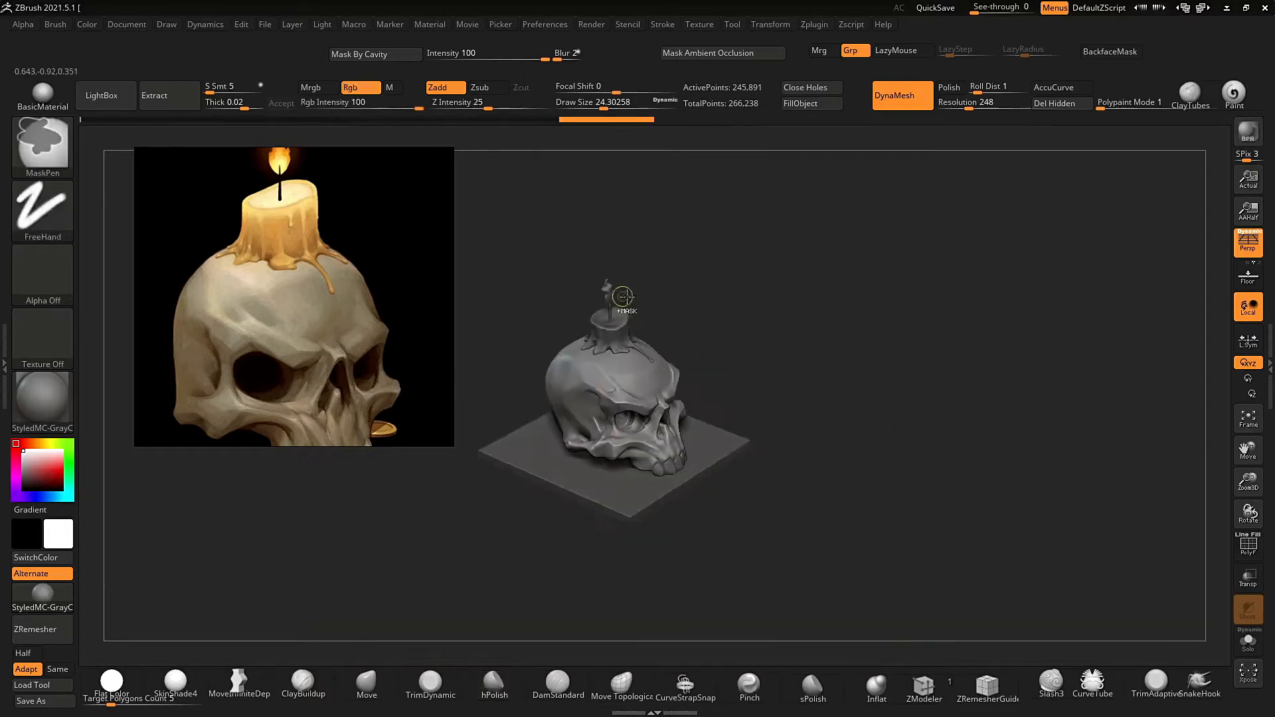
right_drag(793, 375, 857, 292)
ctrl+right_drag(856, 292, 943, 305)
alt+click(674, 563)
right_drag(797, 495, 737, 505)
mouse_move(342, 328)
alt+mouse_down()
mouse_move(332, 288)
mouse_move(357, 323)
alt+mouse_up()
right_drag(916, 326, 920, 391)
click(1270, 364)
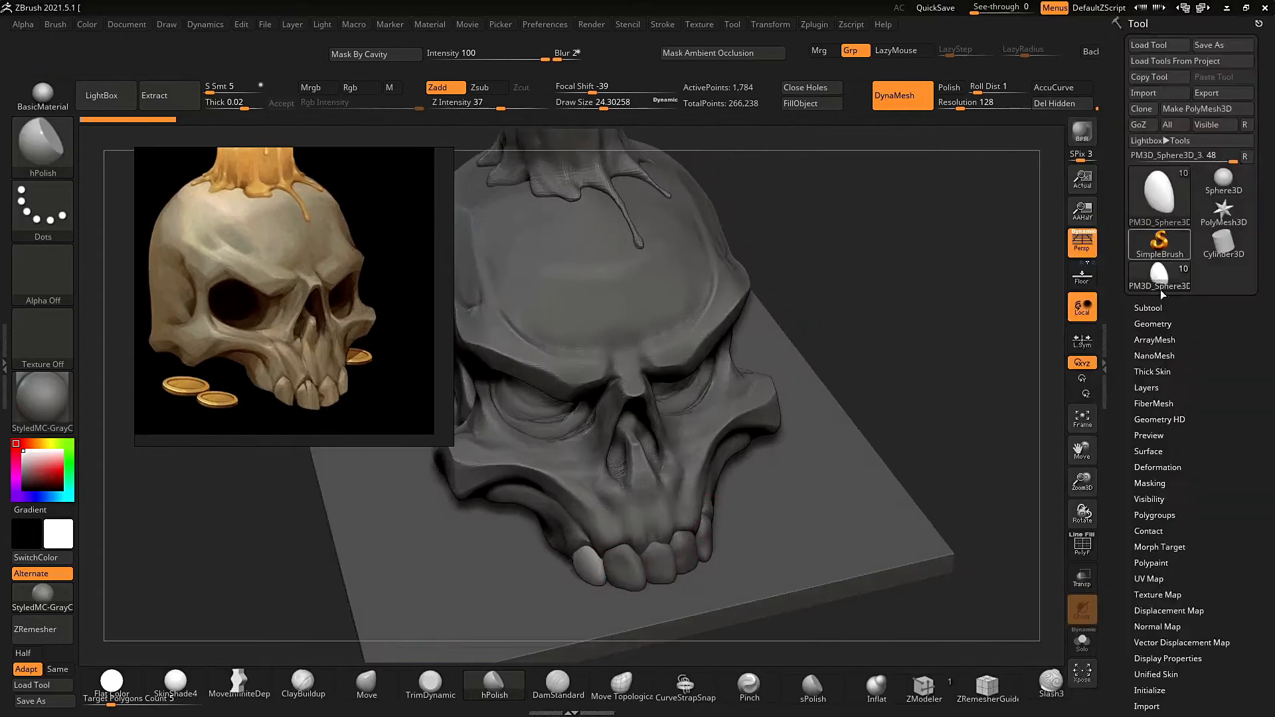
click(1156, 307)
right_drag(994, 338, 996, 319)
alt+click(628, 564)
alt+right_drag(959, 387, 968, 332)
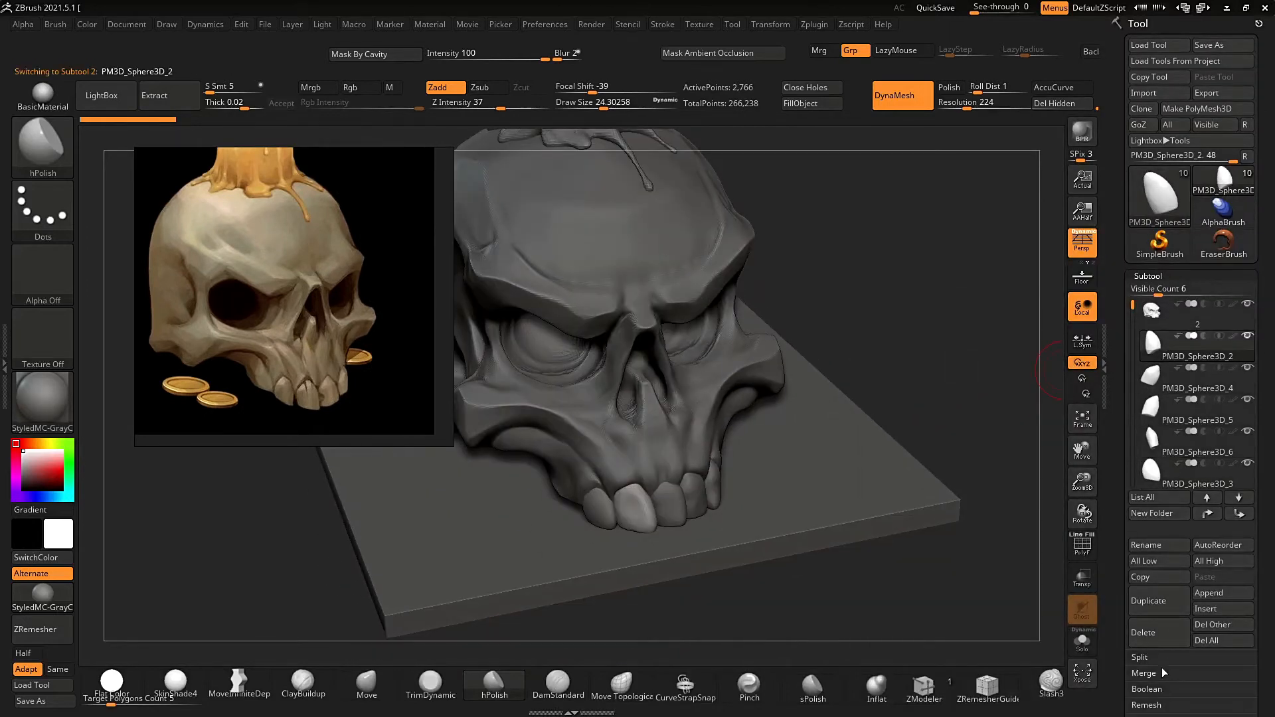
click(1164, 689)
key(Return)
click(1168, 690)
key(Return)
Duplicate the skull subtool and leave only the original skull visible.
ctrl+right_drag(890, 411, 906, 383)
click(1106, 391)
right_drag(1000, 372, 996, 405)
alt+click(735, 372)
right_drag(913, 179, 917, 131)
click(1270, 339)
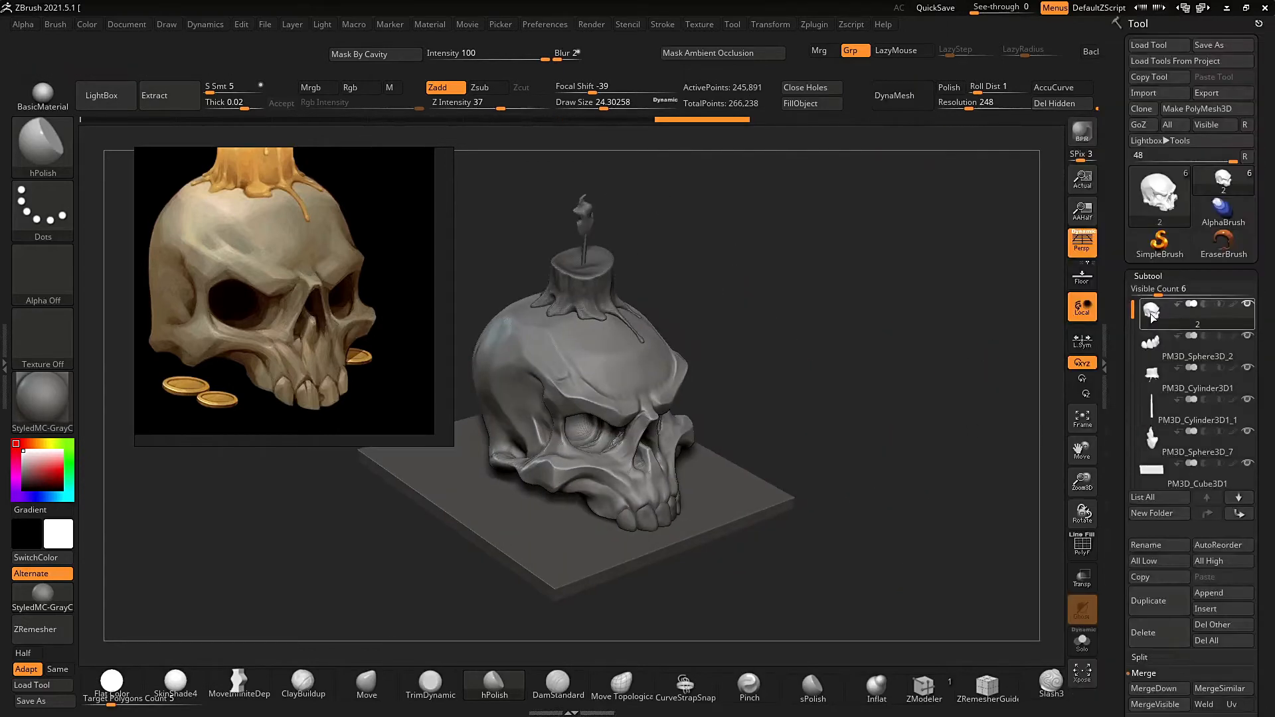
key(ctrl+shift+d)
right_drag(754, 253, 823, 193)
shift+click(1247, 338)
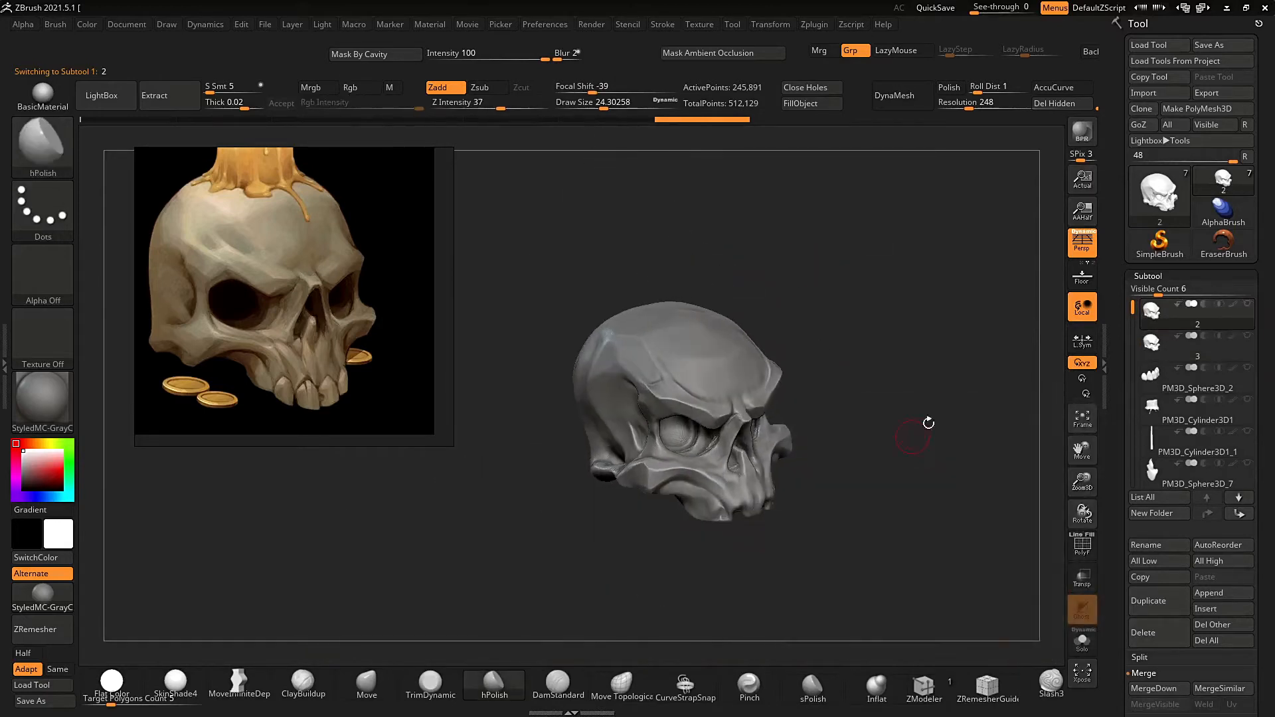
click(1248, 305)
ZRemesh the original skull with a target polygon count of 1 and show its wireframe.
click(1148, 276)
ctrl+right_drag(873, 352, 897, 336)
click(1153, 292)
key(shift+f)
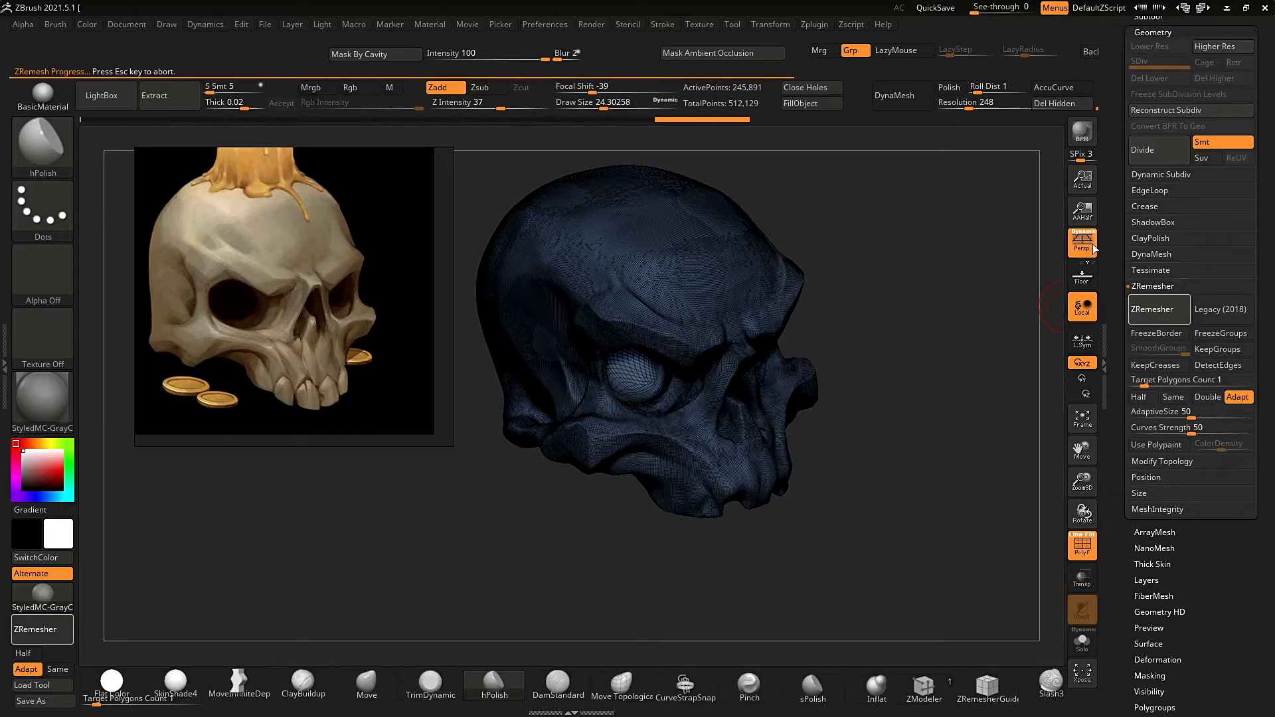
drag(1020, 332, 1036, 298)
Make the duplicate skull visible again and compare its wireframe with the remeshed skull's.
click(1175, 33)
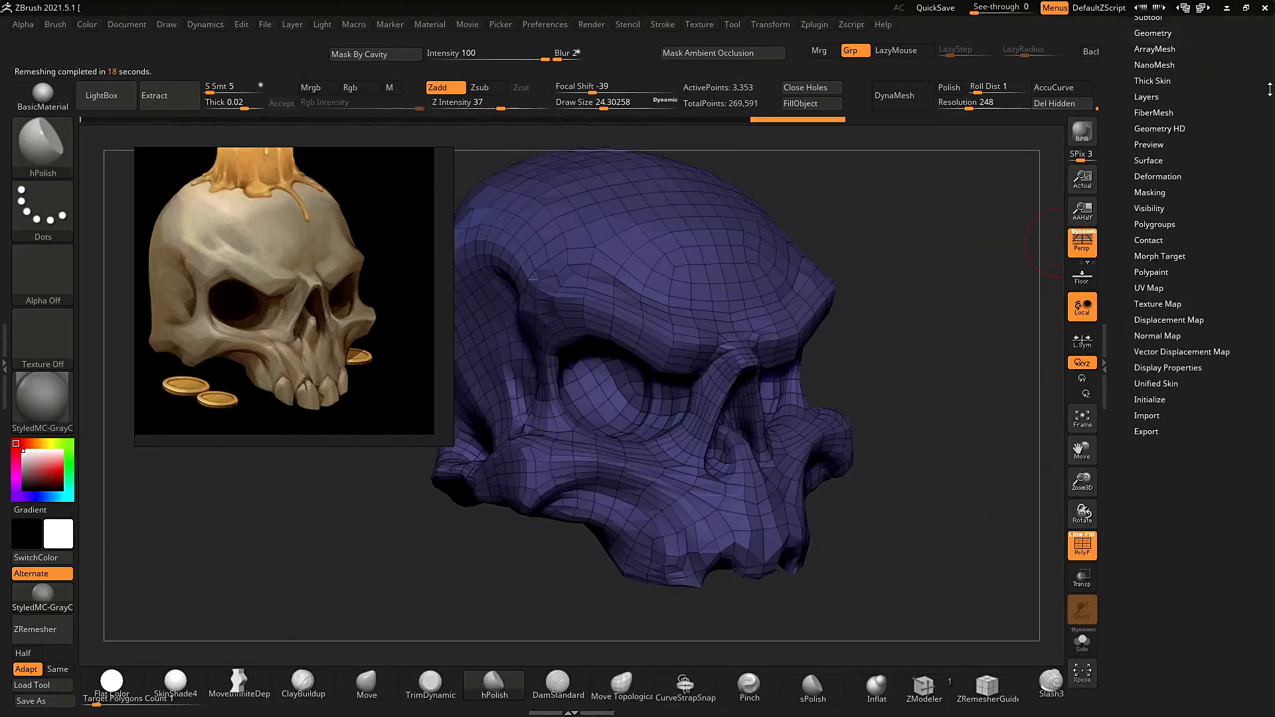
drag(1269, 88, 1268, 156)
click(1182, 85)
click(1247, 144)
mouse_move(956, 399)
mouse_down()
mouse_move(1002, 404)
mouse_move(863, 405)
mouse_move(956, 398)
mouse_up()
drag(664, 511, 976, 296)
alt+click(738, 337)
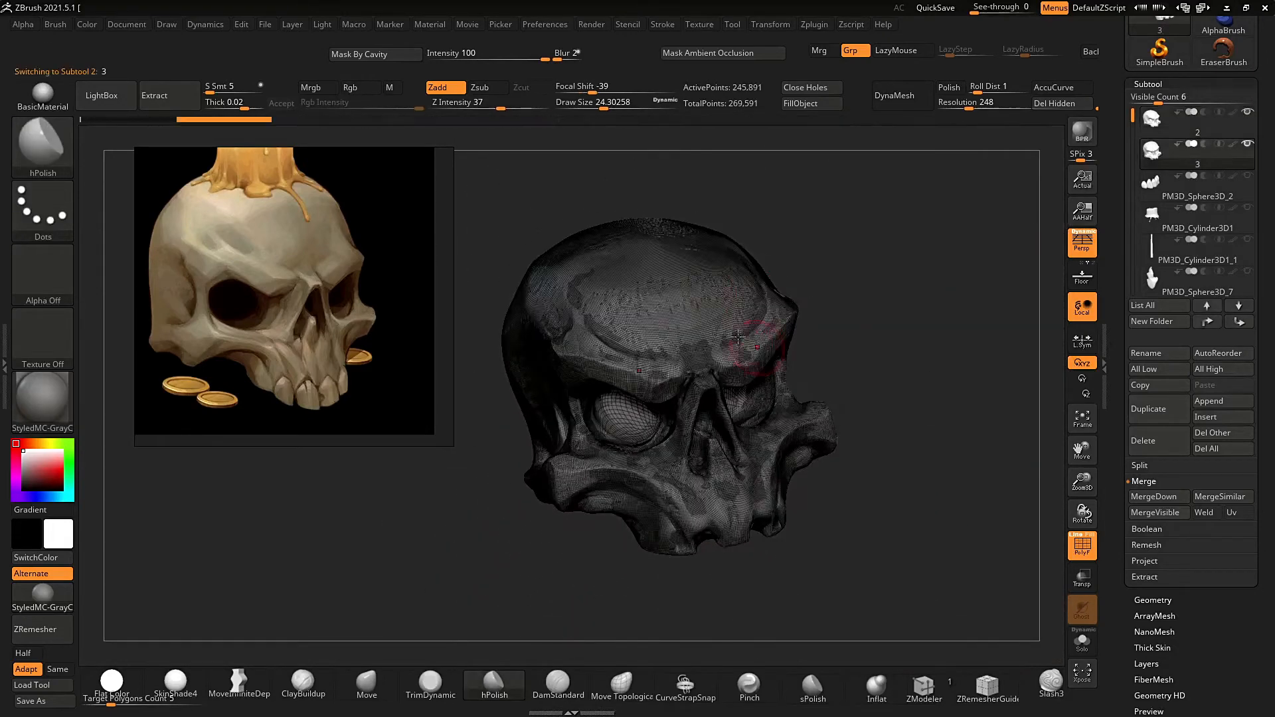
Subdivide the remeshed skull to level 4 and project the duplicate's details onto it with ProjectAll at distance 0.02.
click(1169, 121)
key(shift+f)
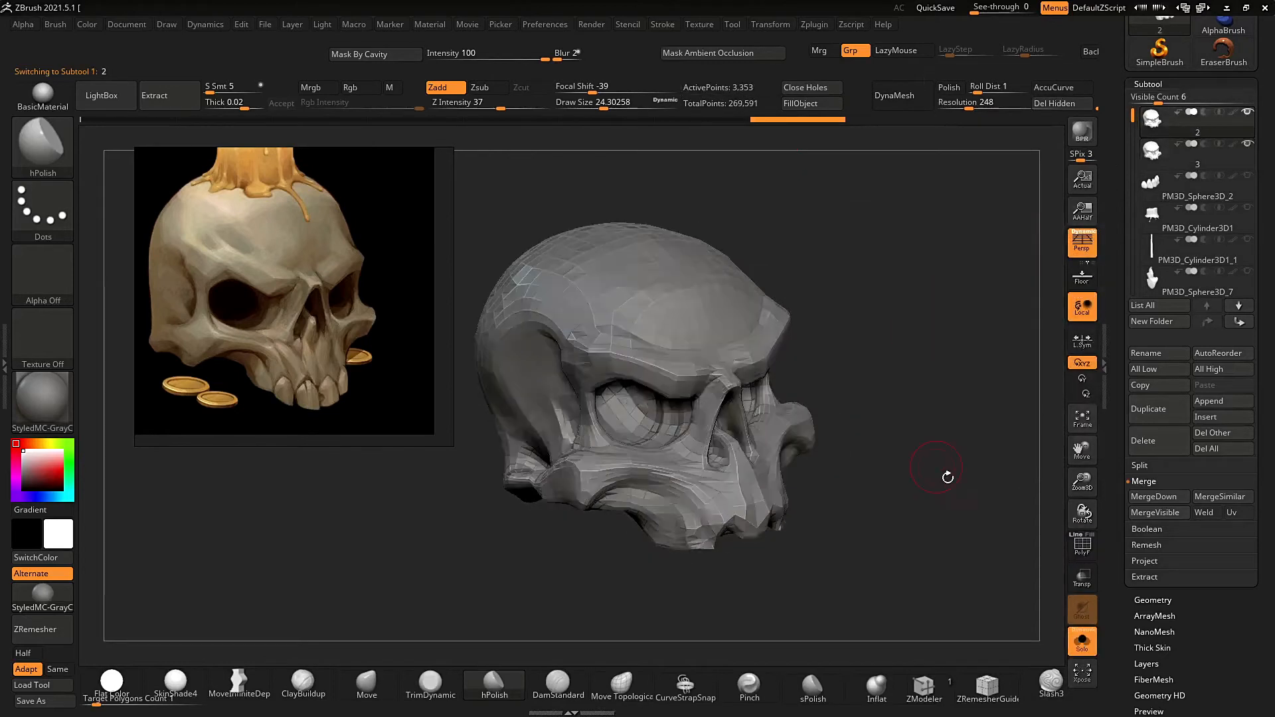
alt+drag(784, 188, 852, 308)
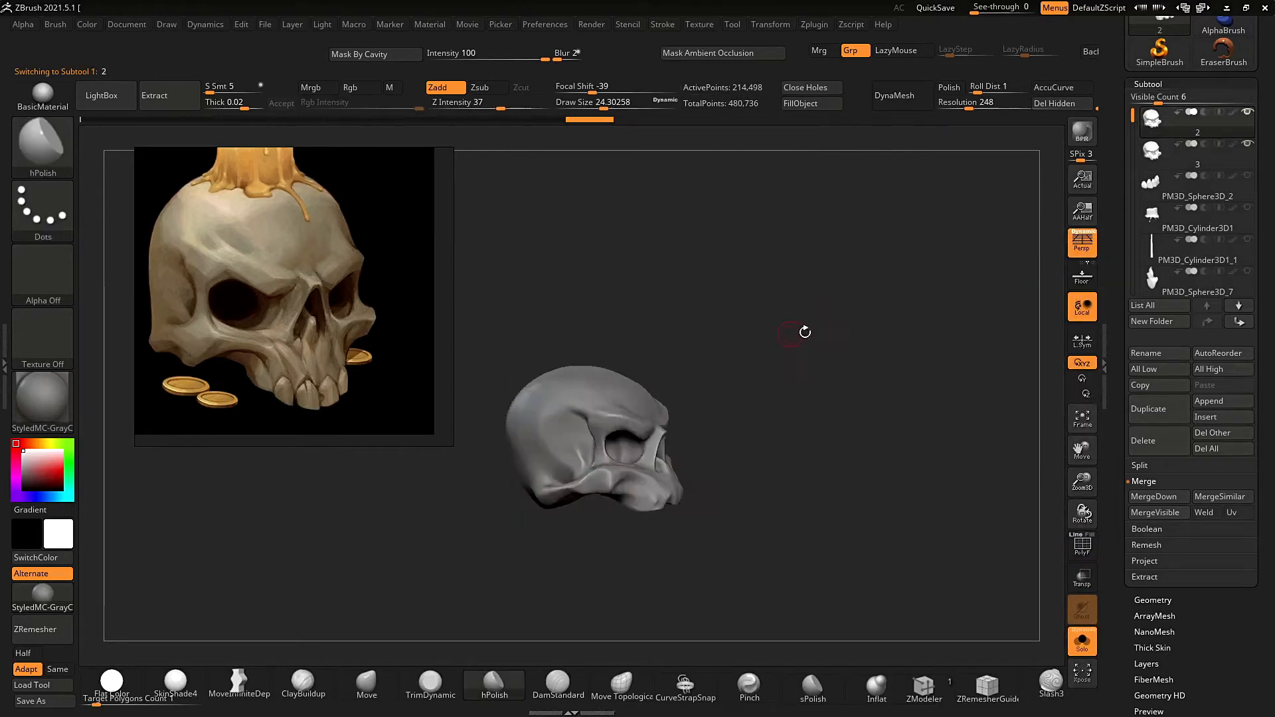
click(1217, 131)
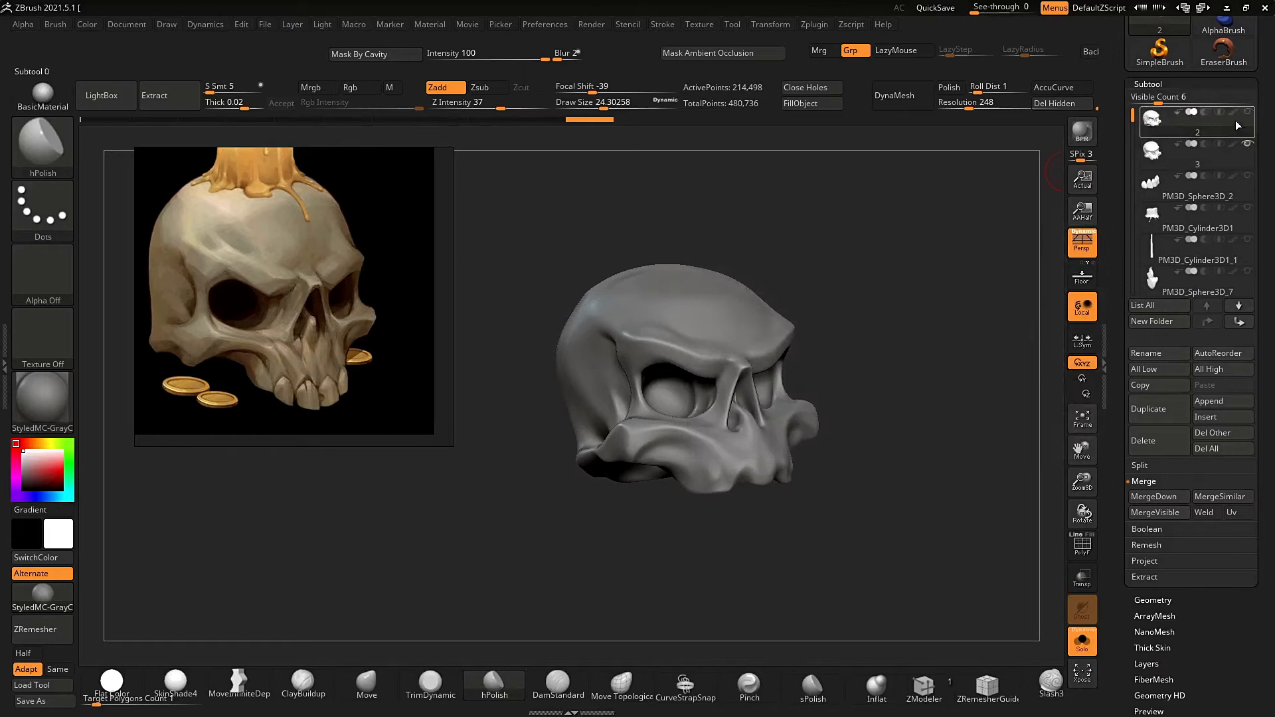
drag(1270, 186, 1268, 149)
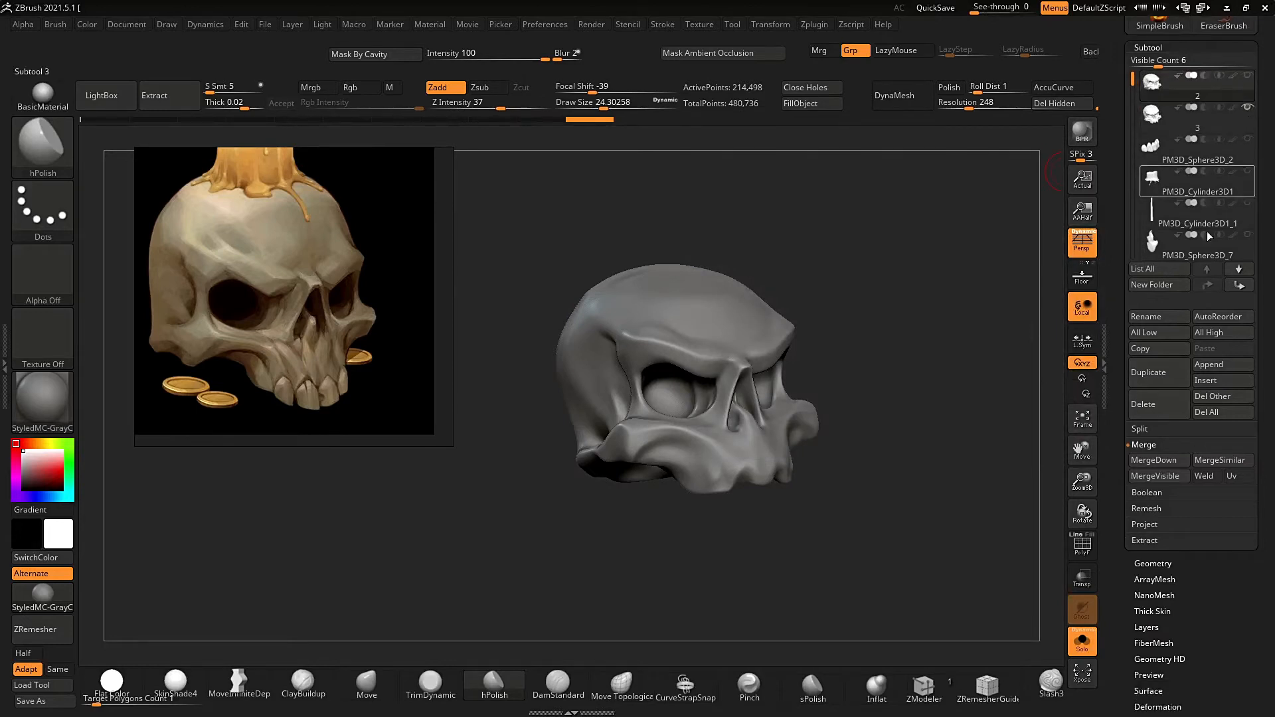
click(1151, 523)
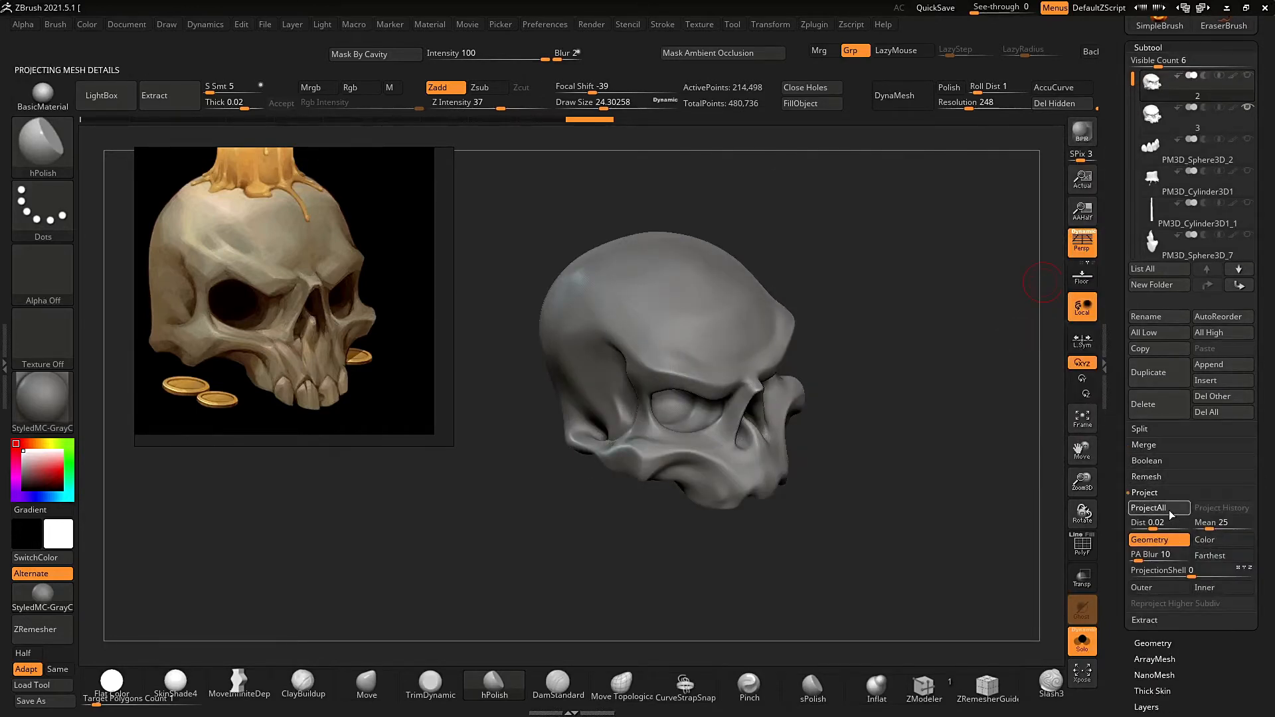
mouse_move(943, 478)
mouse_down()
mouse_move(868, 436)
mouse_move(857, 375)
mouse_move(976, 356)
mouse_move(974, 501)
mouse_move(914, 546)
mouse_move(971, 494)
mouse_up()
alt+drag(970, 494, 963, 372)
Delete the duplicate skull subtool and bring the remaining parts back into view.
click(1227, 125)
click(1182, 406)
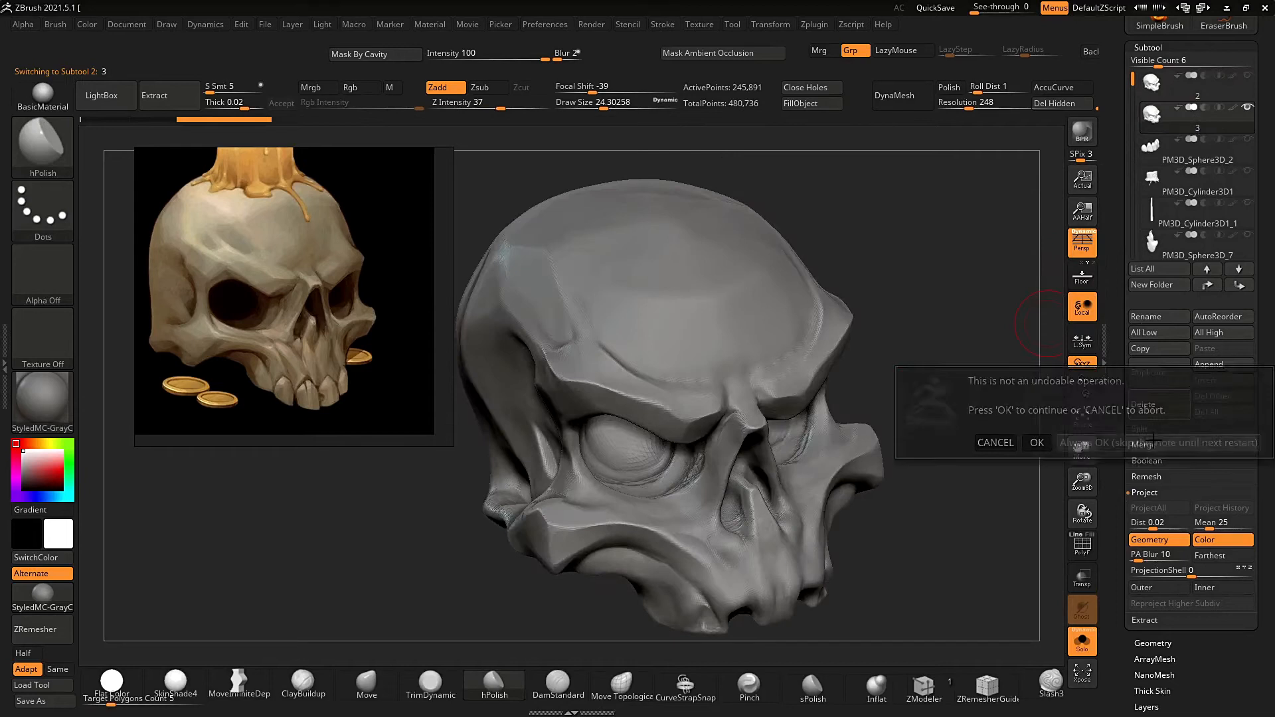
click(1036, 441)
click(1082, 640)
alt+drag(976, 439, 1009, 259)
ZRemesh the merged teeth with a target polygon count of 0.5 and subdivide them three times.
click(1153, 643)
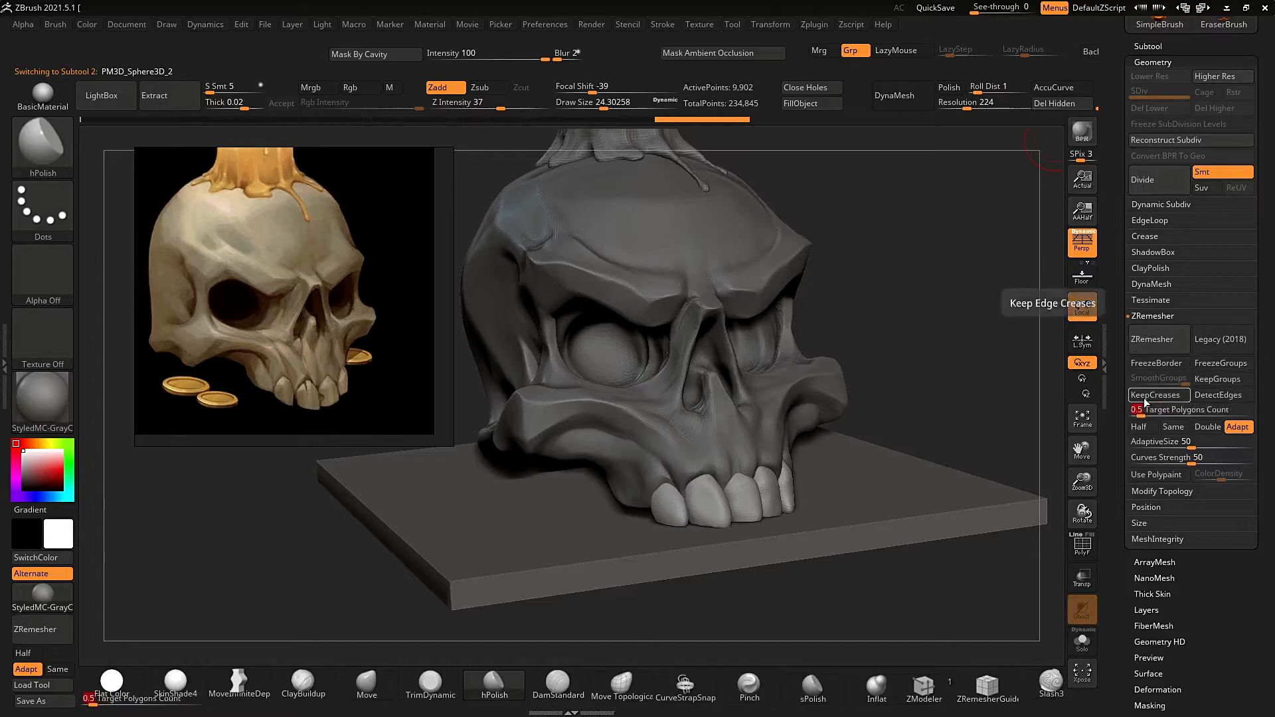
drag(969, 362, 869, 282)
key(ctrl+d)
key(ctrl+d)
key(ctrl+d)
ZRemesh the candle with a target polygon count of 0.5 and the flame with 0.1.
alt+click(691, 336)
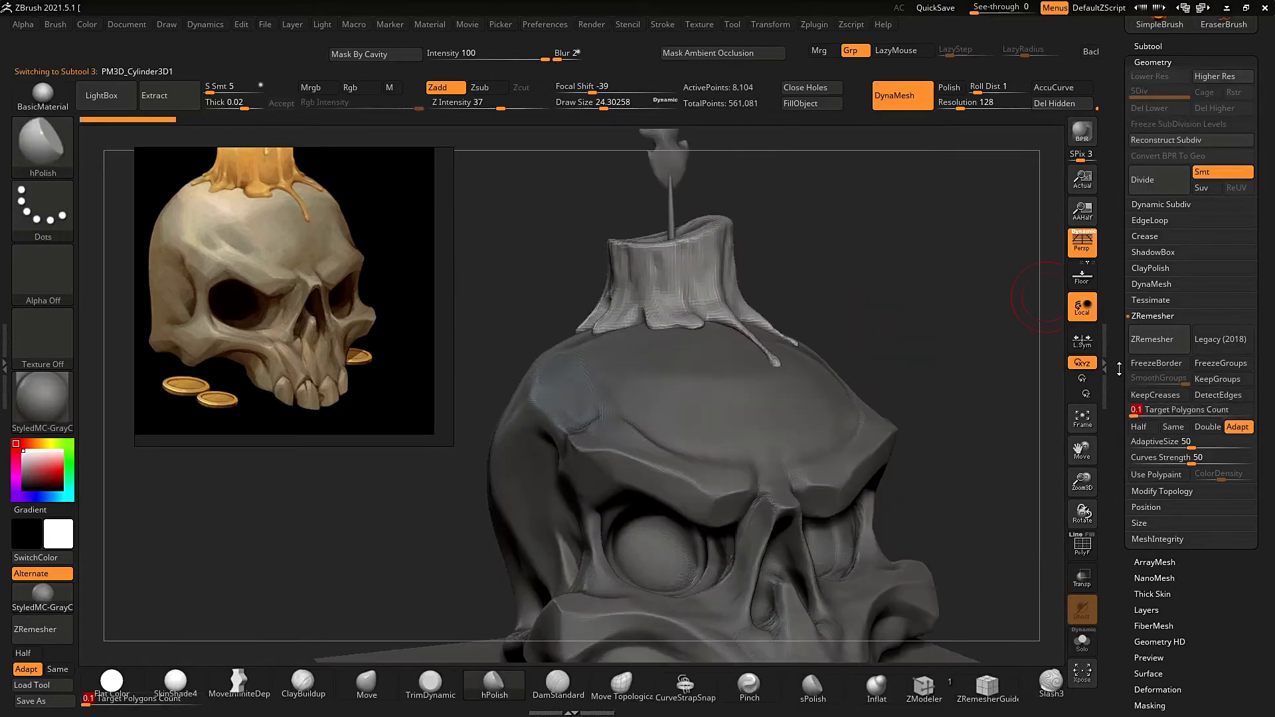
drag(976, 403, 910, 365)
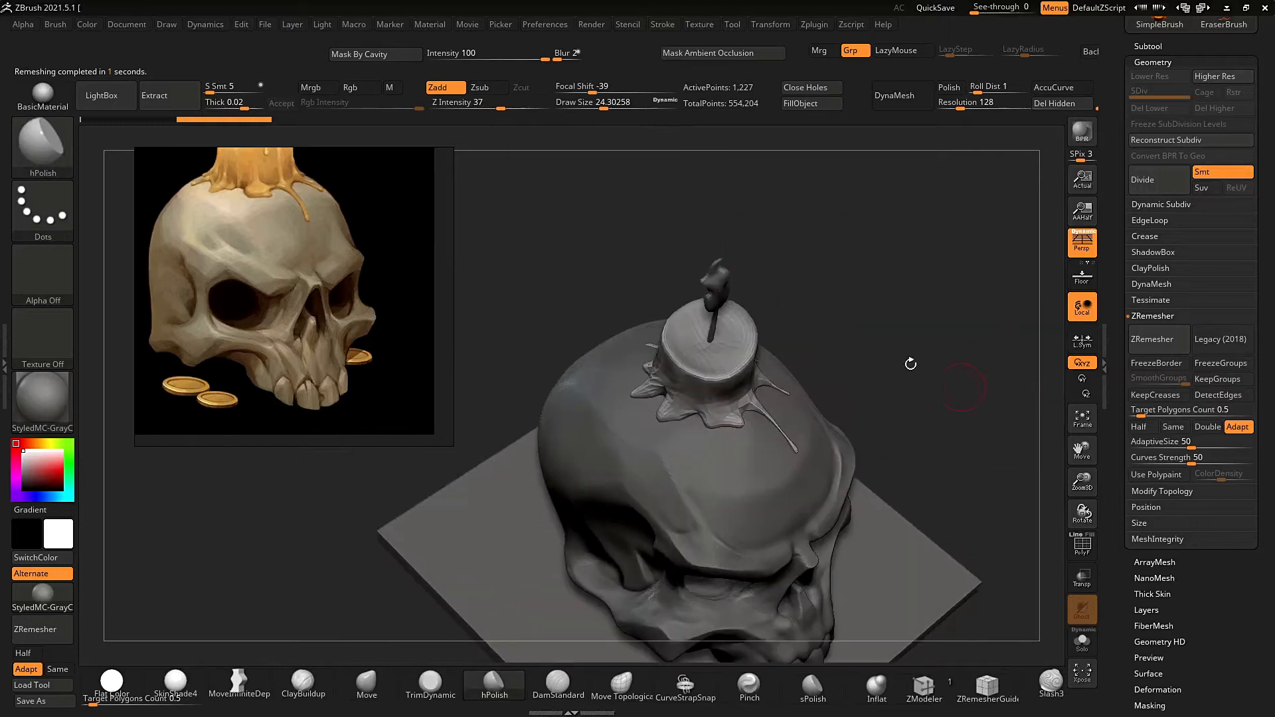
alt+click(717, 279)
drag(1161, 412, 1132, 413)
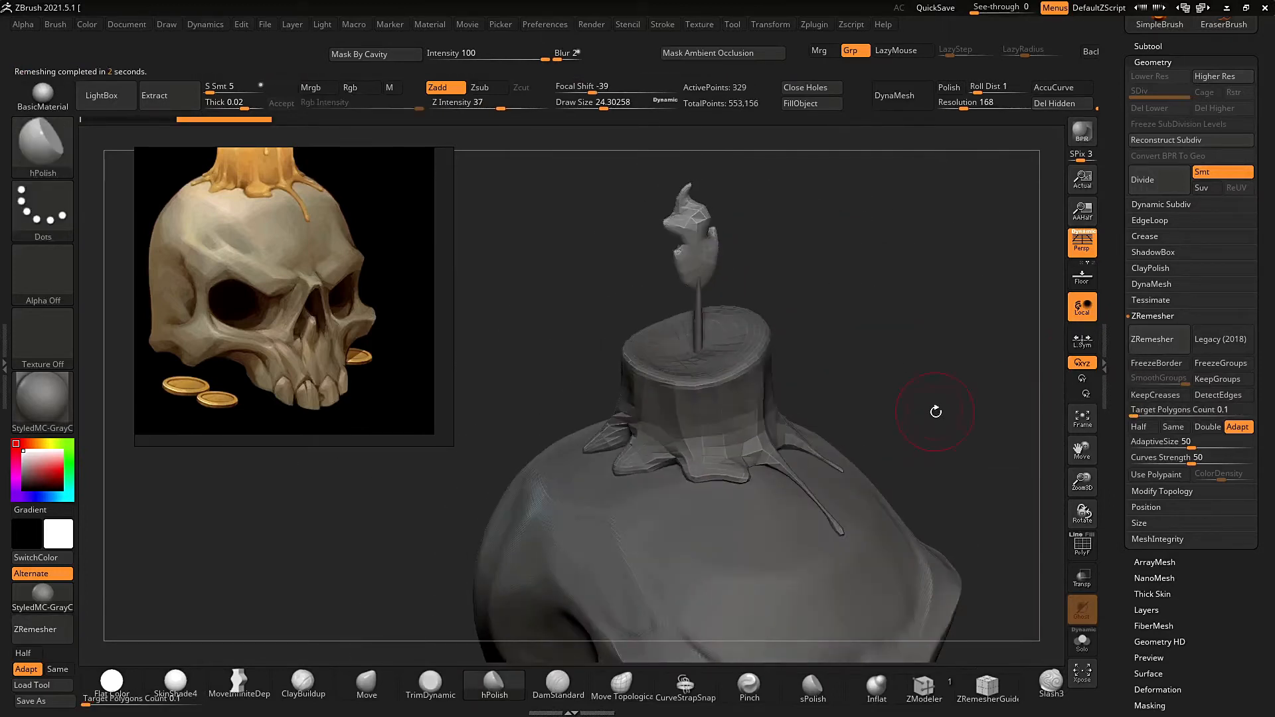
Select the wick between the candle and the flame and ZRemesh it.
drag(936, 411, 695, 317)
click(1154, 340)
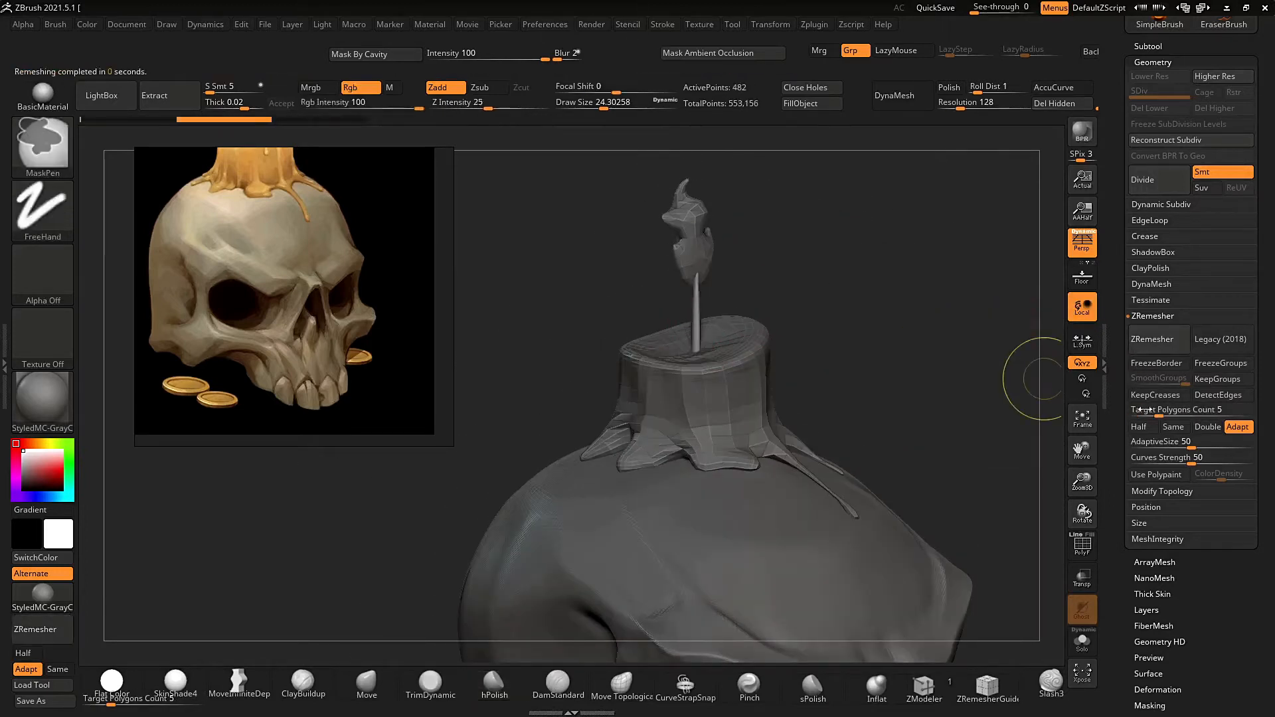
drag(957, 345, 923, 438)
Smooth the brow ridge above the skull's eye socket and subdivide the skull once more.
alt+click(737, 398)
ctrl+right_drag(680, 329, 725, 430)
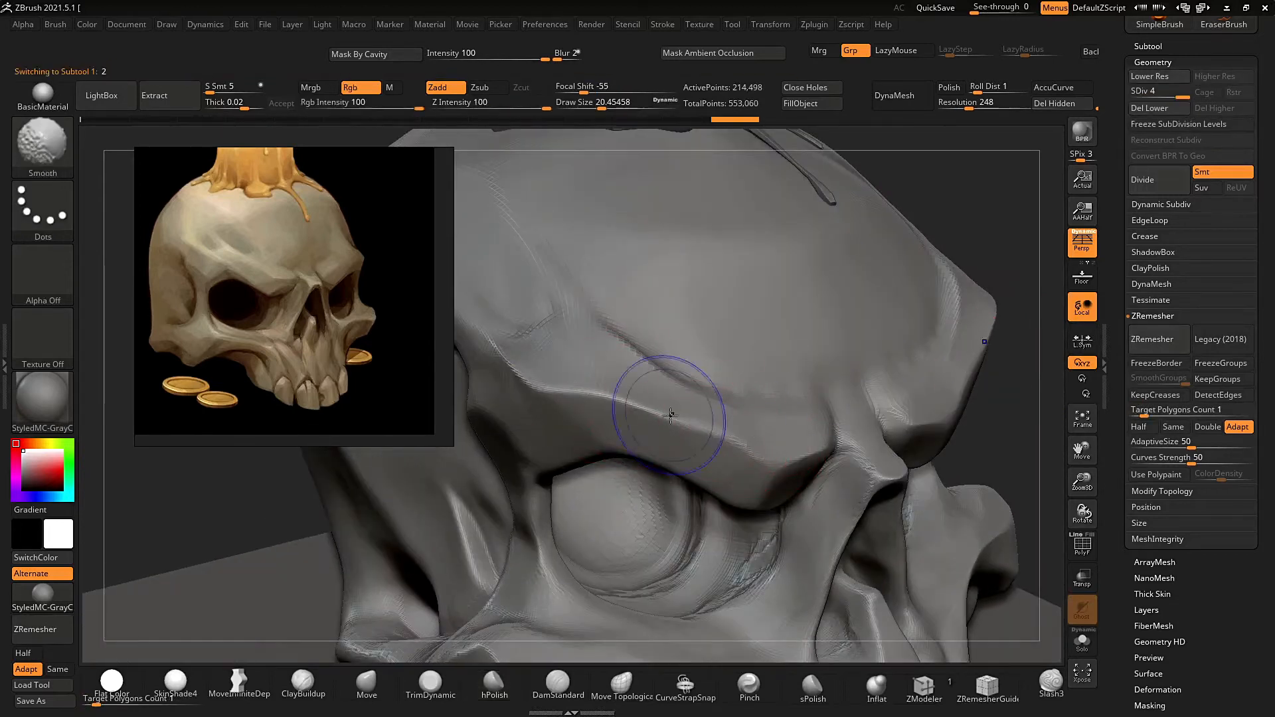
shift+drag(670, 415, 727, 438)
ctrl+right_drag(956, 398, 968, 285)
drag(968, 285, 945, 248)
key(ctrl+d)
click(1105, 364)
Polish the skull's brow and forehead planes with the hPolish brush on both sides of the face.
ctrl+right_drag(664, 266, 628, 350)
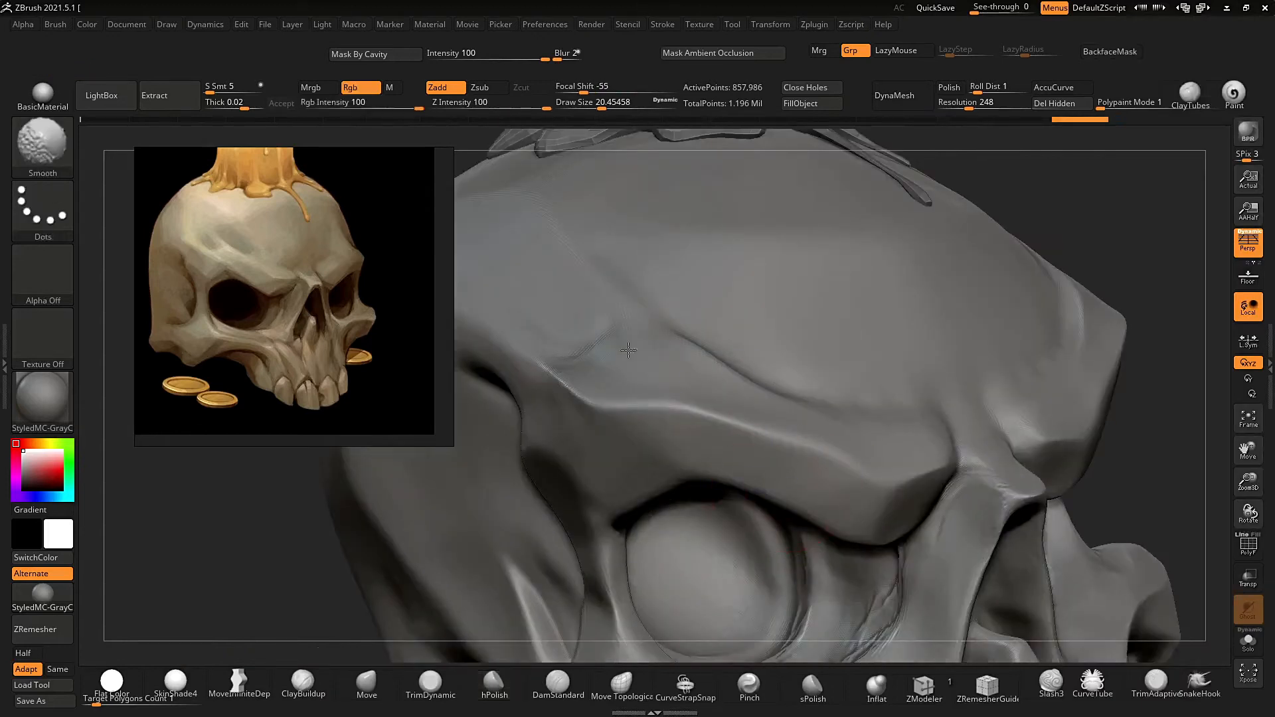
drag(1157, 472, 889, 354)
drag(710, 359, 730, 391)
ctrl+right_drag(731, 392, 737, 266)
mouse_move(784, 346)
right_down()
mouse_move(974, 271)
mouse_move(957, 431)
right_up()
ctrl+right_drag(910, 472, 911, 372)
right_drag(930, 372, 1063, 372)
ctrl+right_drag(863, 372, 854, 267)
mouse_move(746, 509)
right_down()
mouse_move(1010, 350)
mouse_move(994, 204)
mouse_move(1067, 356)
right_up()
mouse_move(856, 399)
ctrl+right_down()
mouse_move(847, 297)
mouse_move(876, 465)
mouse_move(929, 505)
ctrl+right_up()
shift+drag(943, 392, 980, 398)
right_drag(980, 399, 796, 452)
ctrl+right_drag(797, 451, 786, 374)
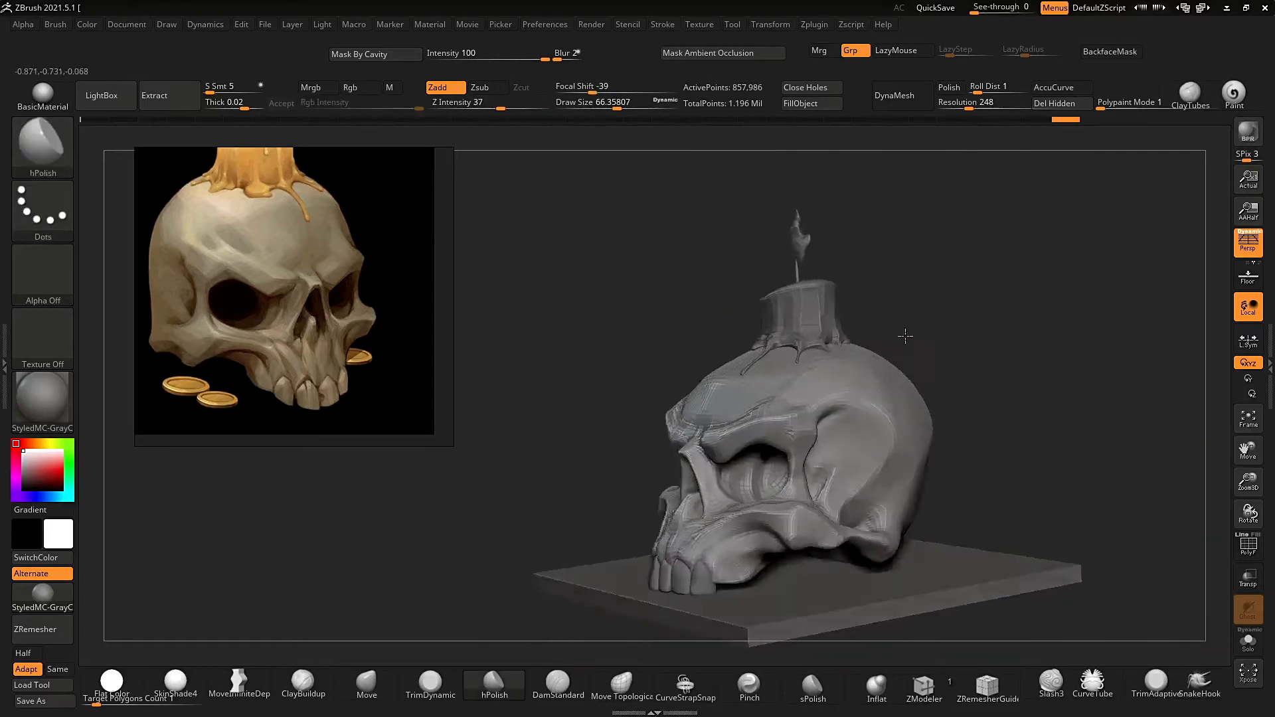
Touch up the skull's brow and the candle base with smoothing, and subdivide the candle once.
ctrl+right_drag(933, 312, 1023, 299)
shift+drag(723, 372, 743, 402)
mouse_move(930, 399)
ctrl+right_down()
mouse_move(919, 305)
mouse_move(1077, 326)
mouse_move(923, 372)
ctrl+right_up()
mouse_move(923, 372)
ctrl+right_down()
mouse_move(919, 310)
mouse_move(968, 319)
mouse_move(996, 425)
ctrl+right_up()
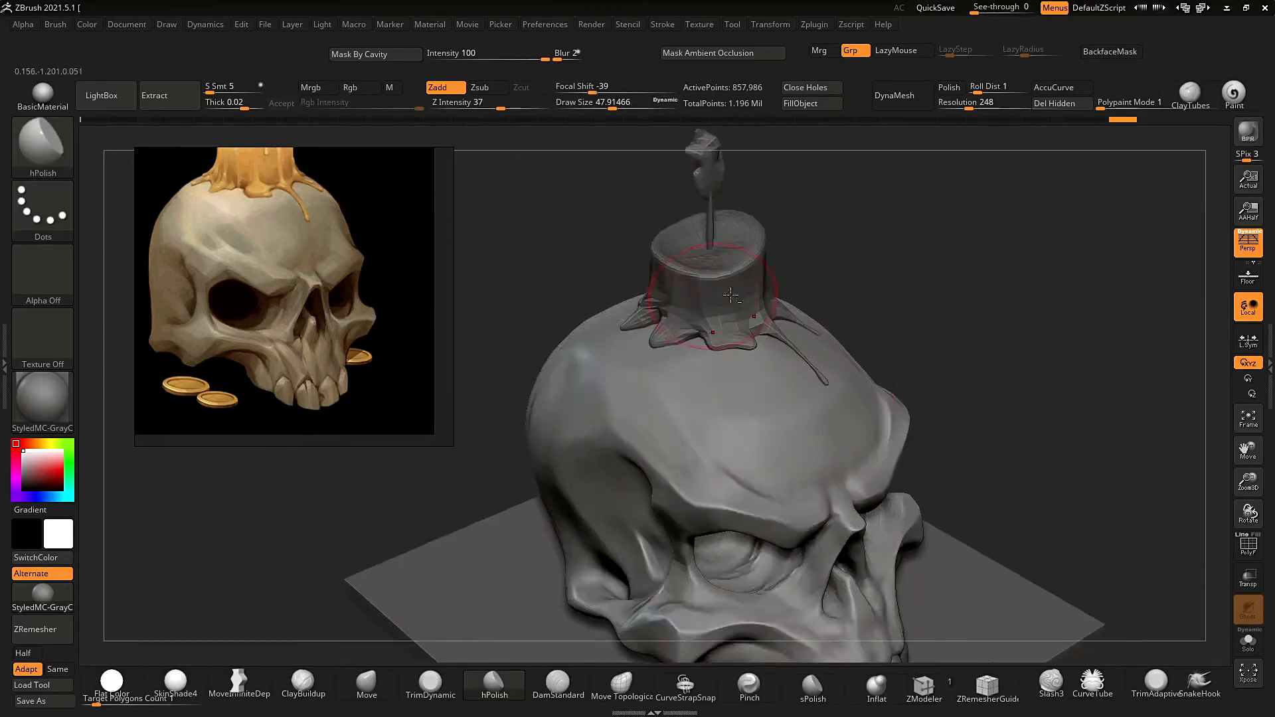
drag(734, 297, 750, 326)
alt+click(750, 326)
right_drag(751, 325, 900, 297)
key(ctrl+d)
right_drag(844, 259, 857, 478)
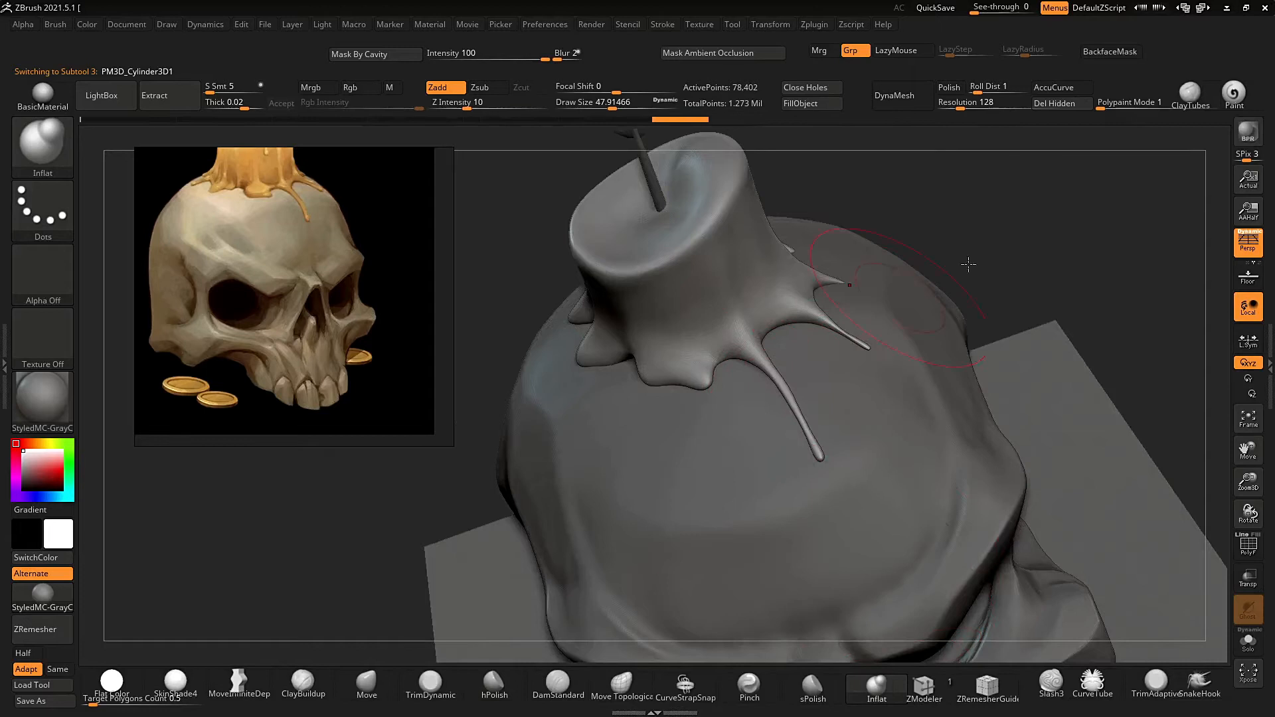
Thicken the candle's wax drips and their rounded tips with the Inflat brush.
right_drag(968, 264, 806, 412)
drag(834, 466, 822, 460)
mouse_move(863, 452)
ctrl+right_down()
mouse_move(906, 365)
mouse_move(870, 358)
mouse_move(844, 518)
mouse_move(864, 485)
mouse_move(808, 437)
ctrl+right_up()
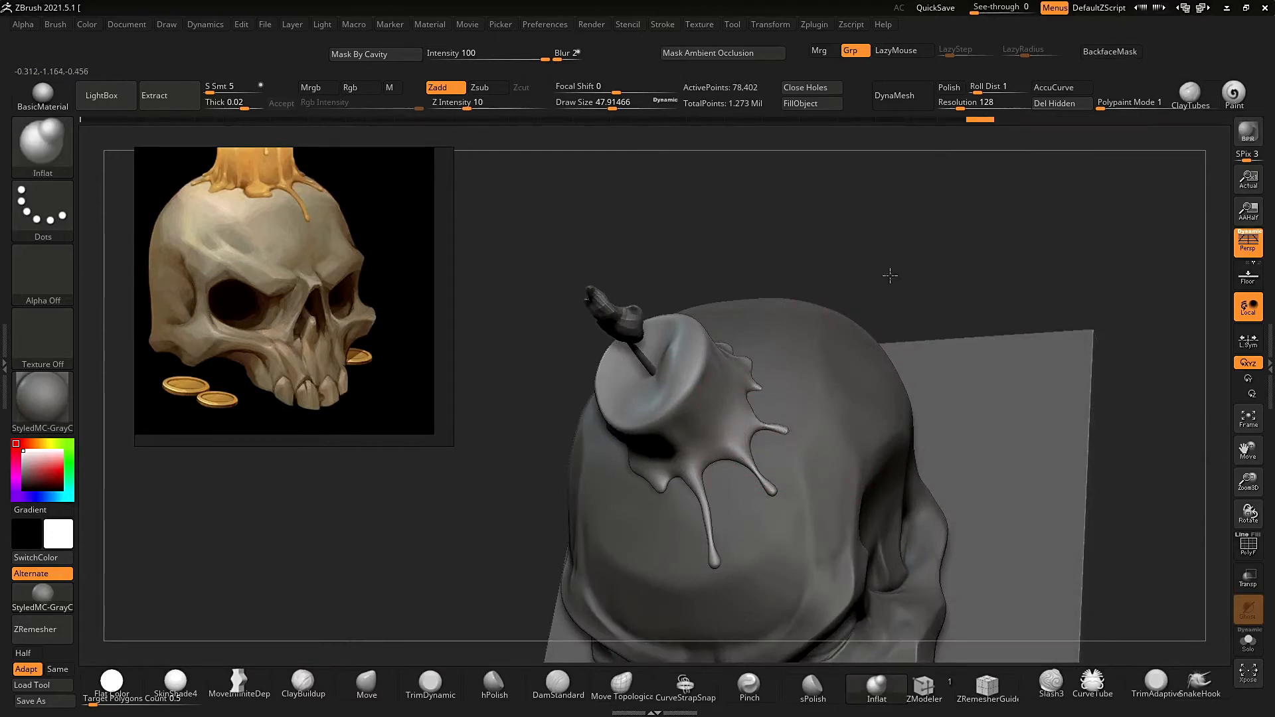
right_drag(890, 276, 827, 266)
drag(706, 399, 710, 409)
right_drag(830, 299, 883, 372)
drag(714, 445, 720, 440)
drag(714, 525, 724, 534)
right_drag(883, 332, 763, 372)
drag(705, 388, 702, 398)
ctrl+right_drag(744, 425, 739, 301)
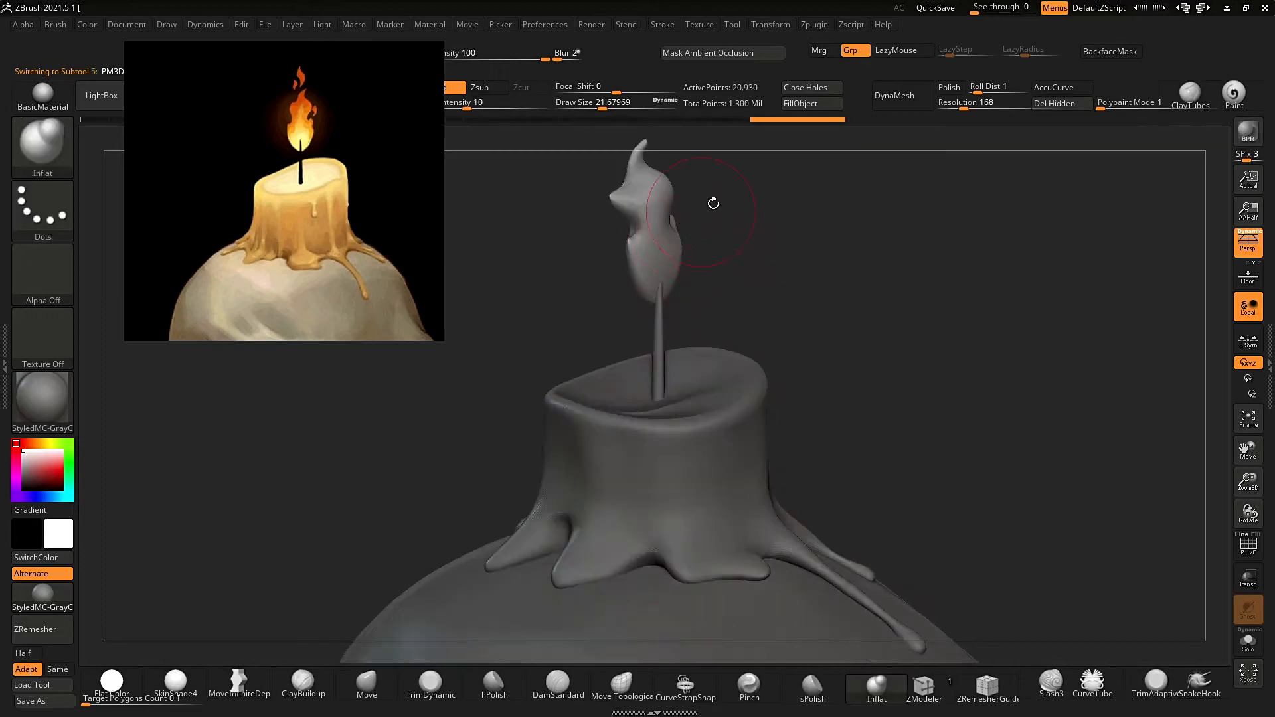
Sculpt bone ridges between the skull's nose cavity and front teeth with ClayBuildup, matching the reference's jaw close-up.
ctrl+right_drag(713, 203, 644, 165)
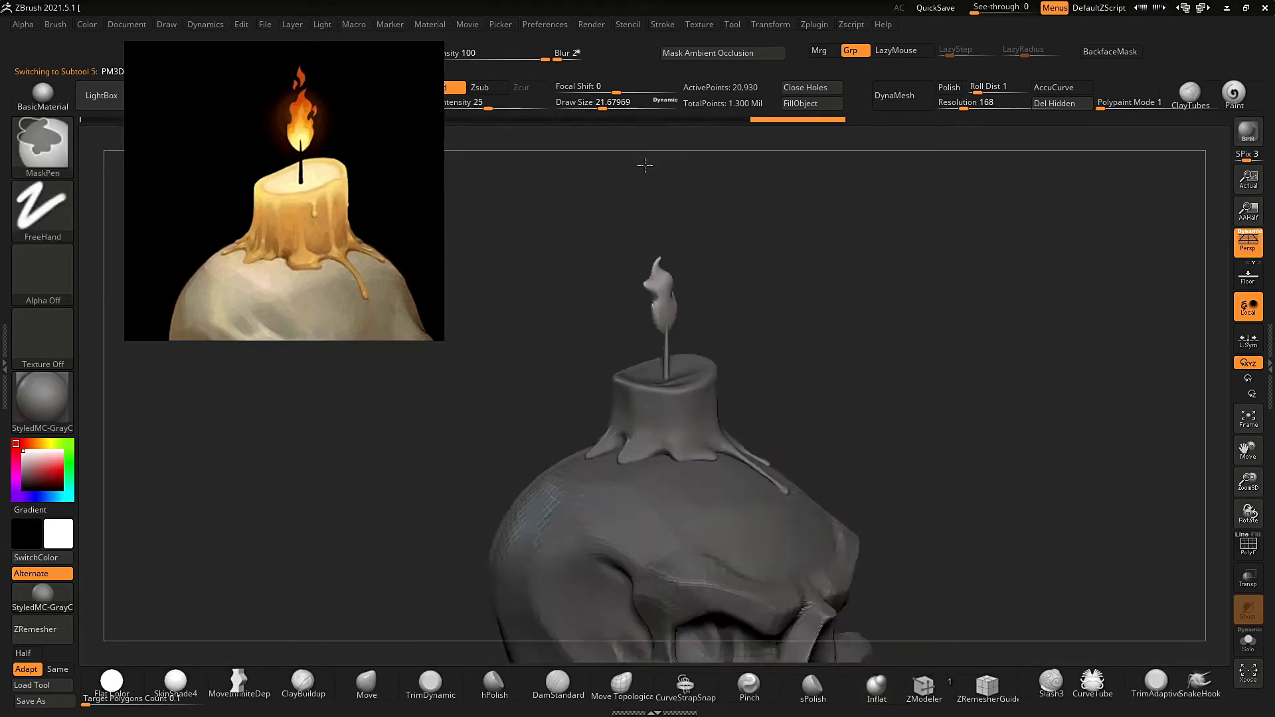
alt+click(649, 370)
key(f)
mouse_move(650, 370)
ctrl+right_down()
mouse_move(840, 342)
mouse_move(1085, 261)
mouse_move(810, 299)
mouse_move(532, 441)
mouse_move(759, 294)
mouse_move(704, 332)
mouse_move(901, 313)
mouse_move(589, 611)
mouse_move(1033, 322)
mouse_move(1049, 329)
mouse_move(1023, 337)
mouse_move(1053, 476)
mouse_move(976, 318)
mouse_move(1019, 262)
mouse_move(917, 285)
mouse_move(595, 515)
mouse_move(962, 328)
mouse_move(930, 312)
ctrl+right_up()
alt+drag(304, 166, 384, 99)
mouse_move(641, 219)
right_down()
mouse_move(797, 425)
mouse_move(1010, 520)
mouse_move(863, 504)
right_up()
click(302, 684)
key(s)
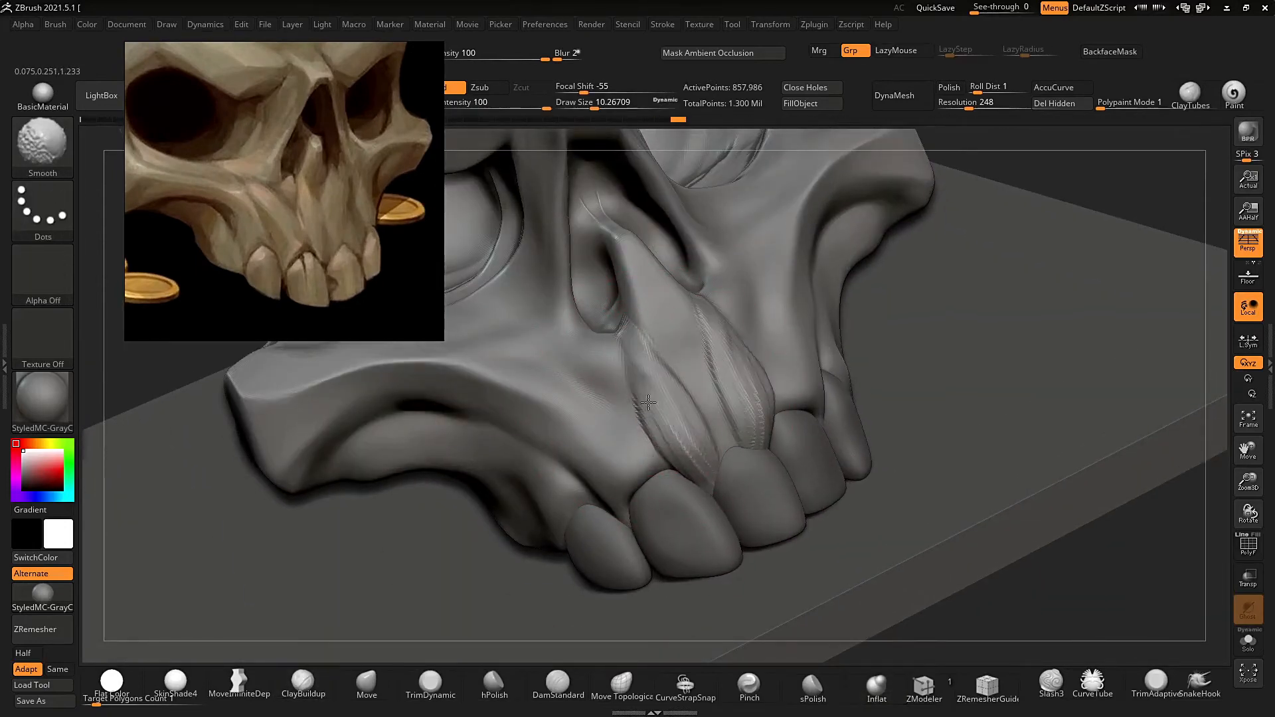
right_drag(864, 319, 930, 319)
right_drag(370, 238, 342, 261)
ctrl+right_drag(863, 332, 920, 286)
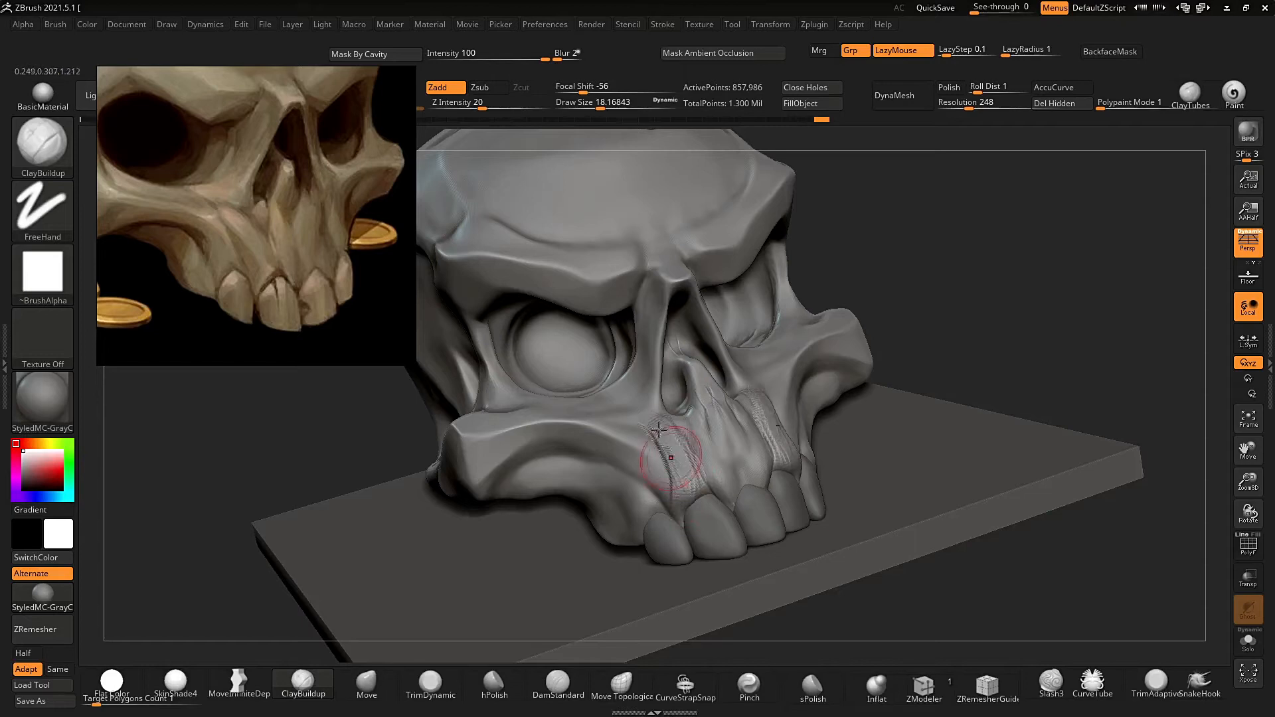
right_drag(929, 299, 977, 286)
key(s)
drag(697, 501, 687, 501)
Raise the bone rim around the tops of the front teeth with a small Standard brush.
key(b)
key(s)
key(t)
mouse_move(963, 233)
right_down()
mouse_move(990, 219)
mouse_move(990, 298)
right_up()
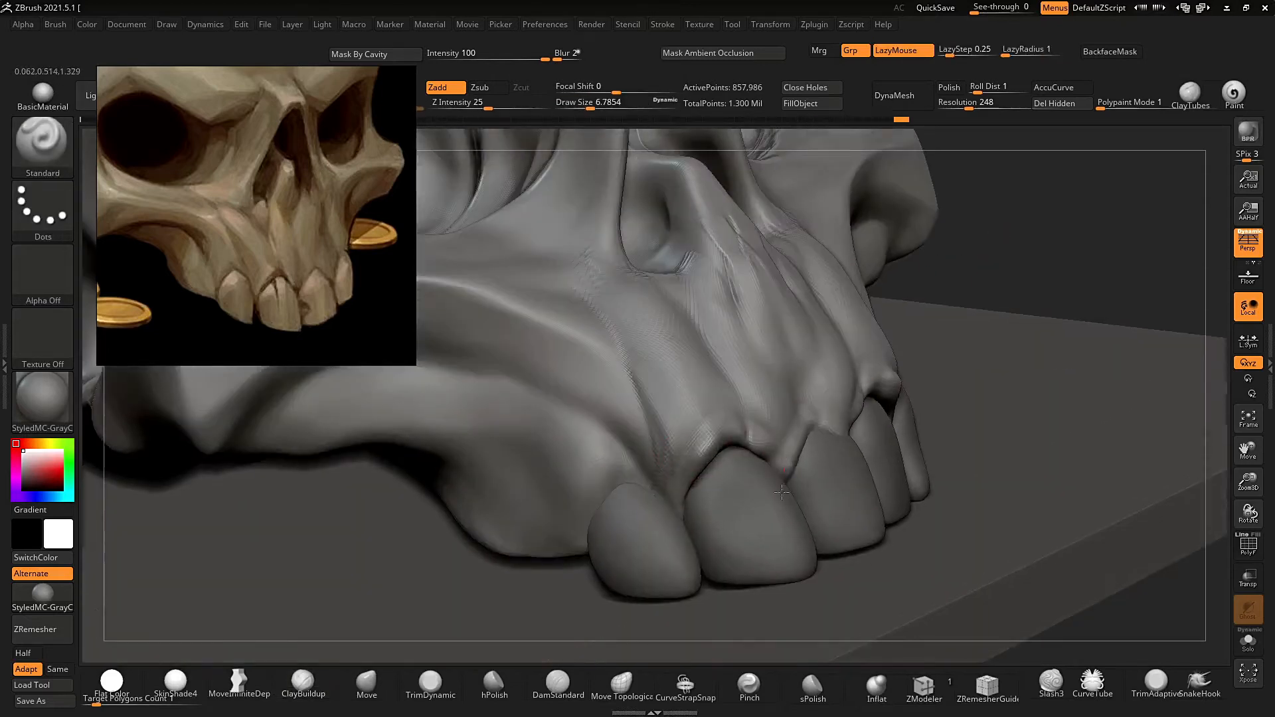
right_drag(1074, 208, 618, 471)
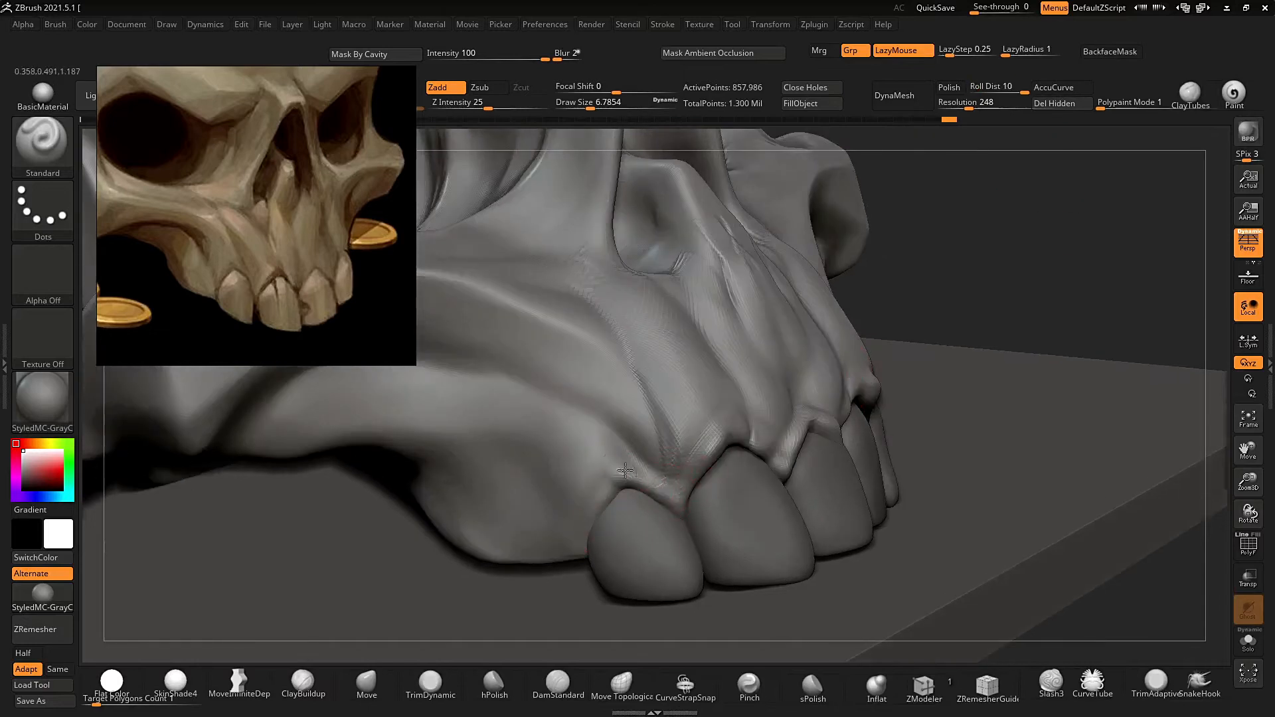
mouse_move(777, 398)
ctrl+right_down()
mouse_move(779, 305)
mouse_move(751, 347)
mouse_move(770, 372)
mouse_move(751, 425)
ctrl+right_up()
Pull the bone edges between the teeth into pointed shapes with the Move brush and smooth the outer tooth's rim.
key(b)
key(m)
key(v)
key(s)
key(s)
drag(739, 429, 745, 429)
drag(617, 518, 624, 508)
right_drag(929, 372, 890, 332)
drag(691, 511, 694, 501)
right_drag(930, 345, 856, 292)
drag(741, 528, 745, 521)
mouse_move(929, 232)
right_down()
mouse_move(1002, 276)
mouse_move(983, 306)
right_up()
shift+drag(627, 500, 637, 506)
mouse_move(930, 371)
right_down()
mouse_move(803, 319)
mouse_move(963, 345)
right_up()
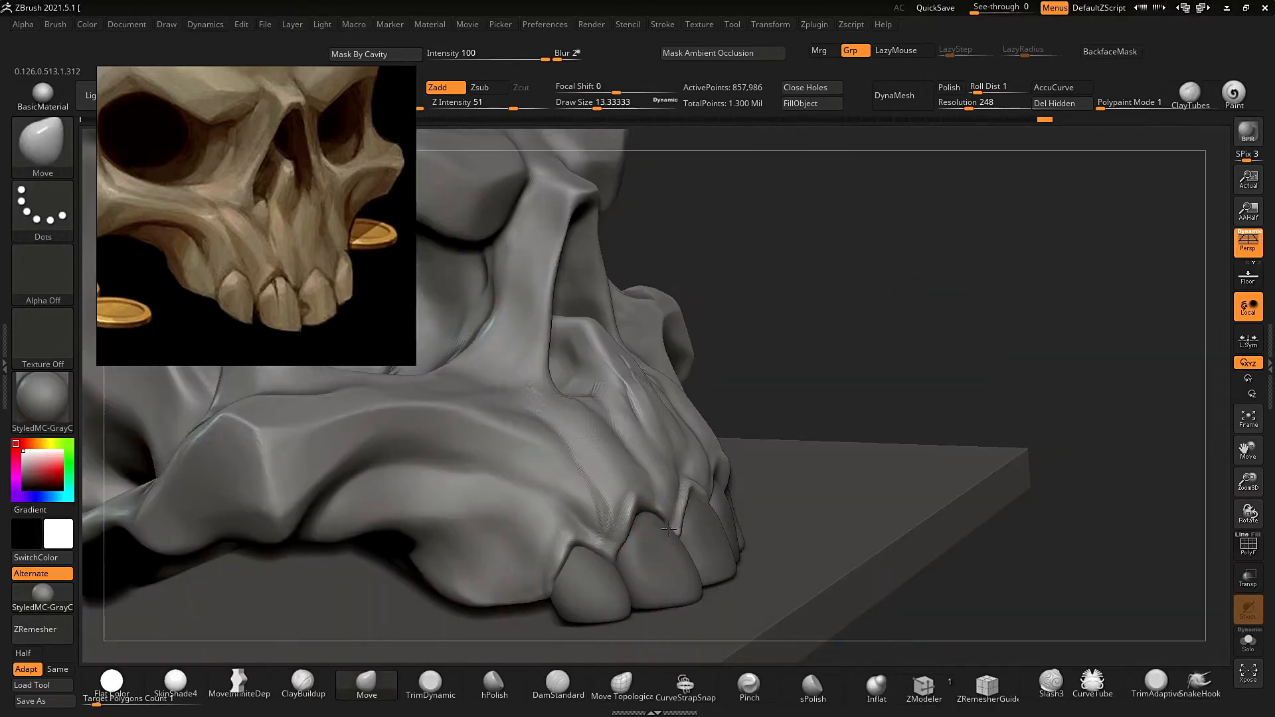
Enlarge the Move brush to about 19 and adjust the bone edge above the front teeth.
right_drag(796, 332, 837, 352)
key(s)
drag(818, 354, 822, 354)
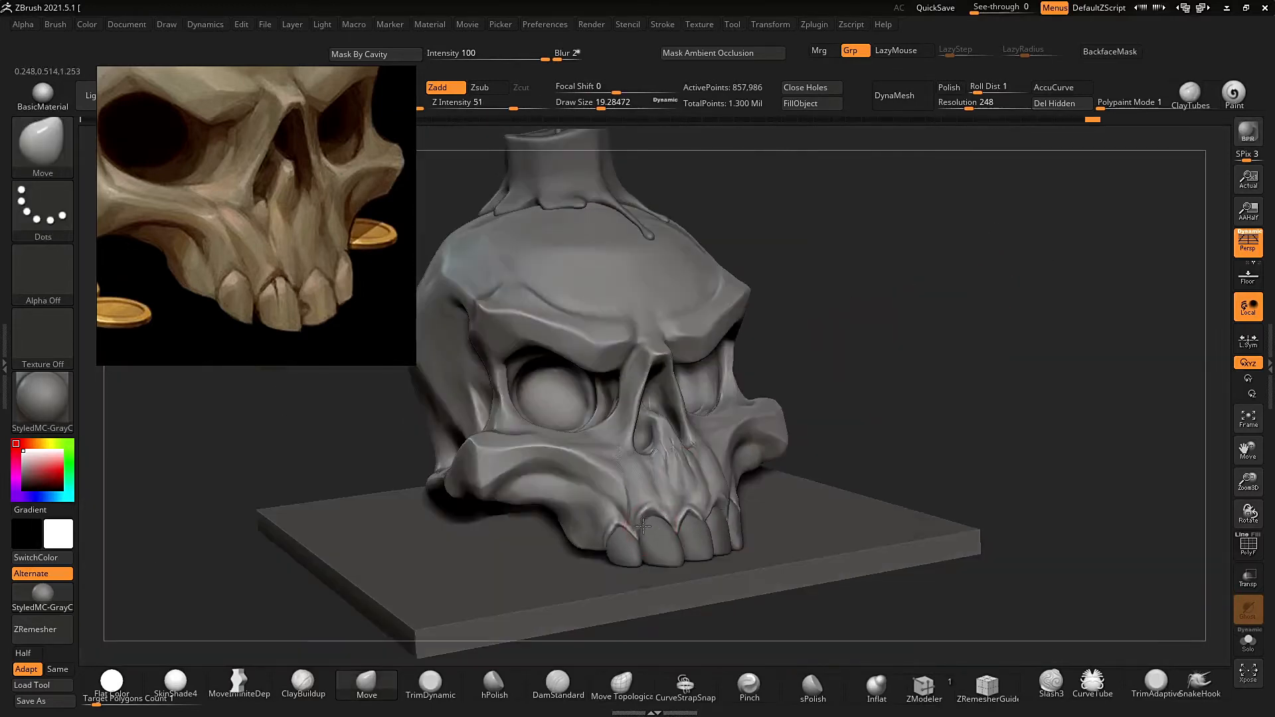
drag(638, 518, 641, 511)
mouse_move(817, 345)
ctrl+right_down()
mouse_move(796, 292)
mouse_move(735, 335)
mouse_move(811, 319)
mouse_move(824, 332)
ctrl+right_up()
right_drag(698, 536, 657, 500)
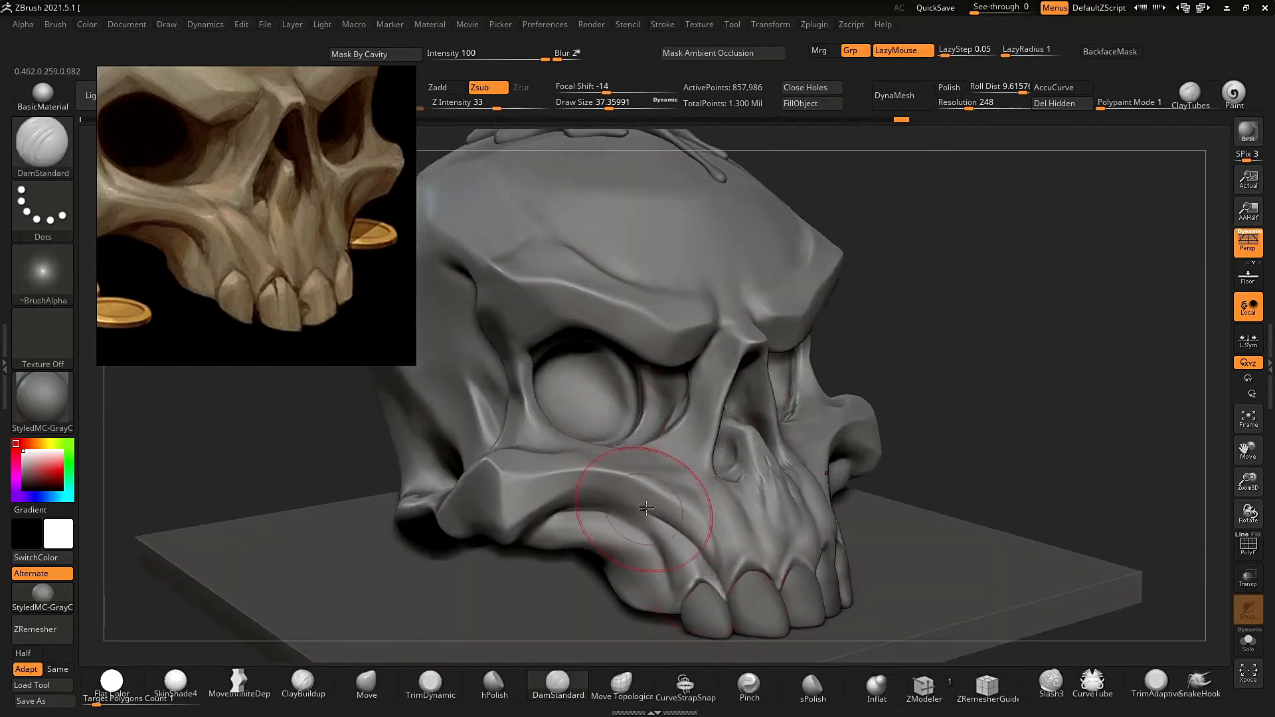
Undo the last DamStandard stroke on the skull and save the tool under the file name 3.
key(ctrl+z)
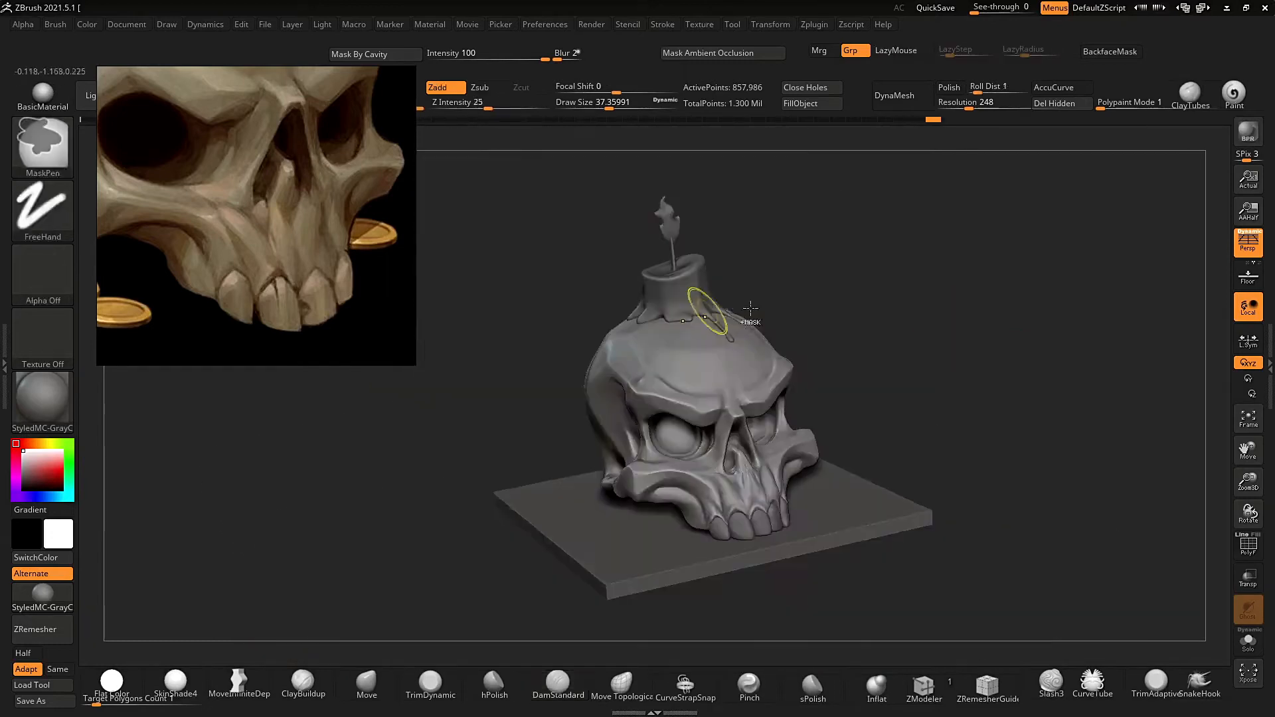
key(s)
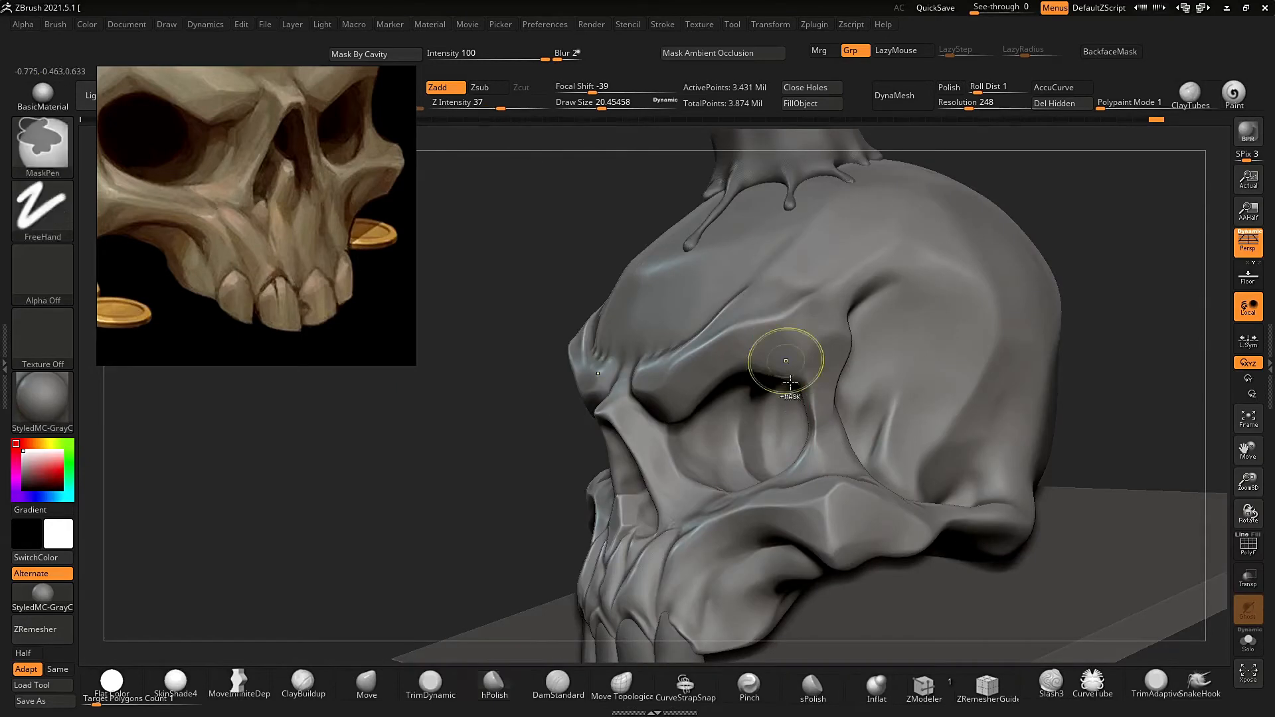
key(ctrl+s)
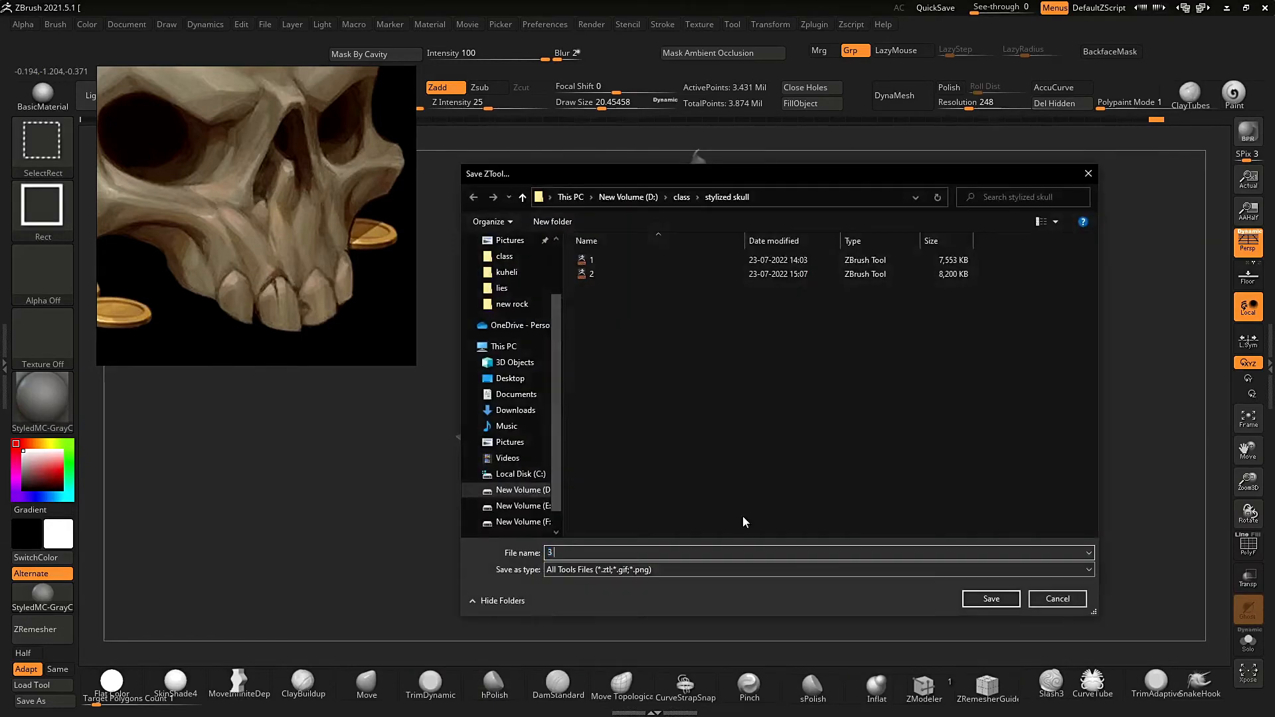
click(990, 599)
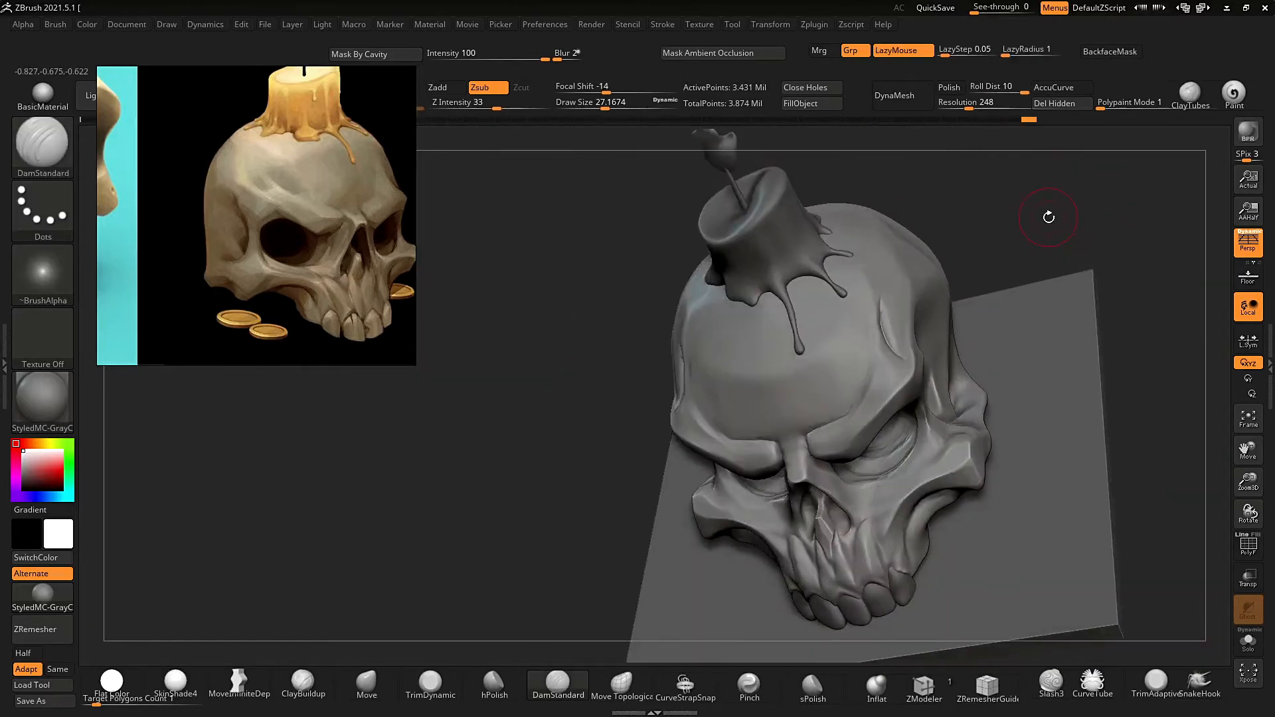
Polish the skull's temple and forehead planes above the brow ridge with hPolish.
drag(963, 199, 984, 216)
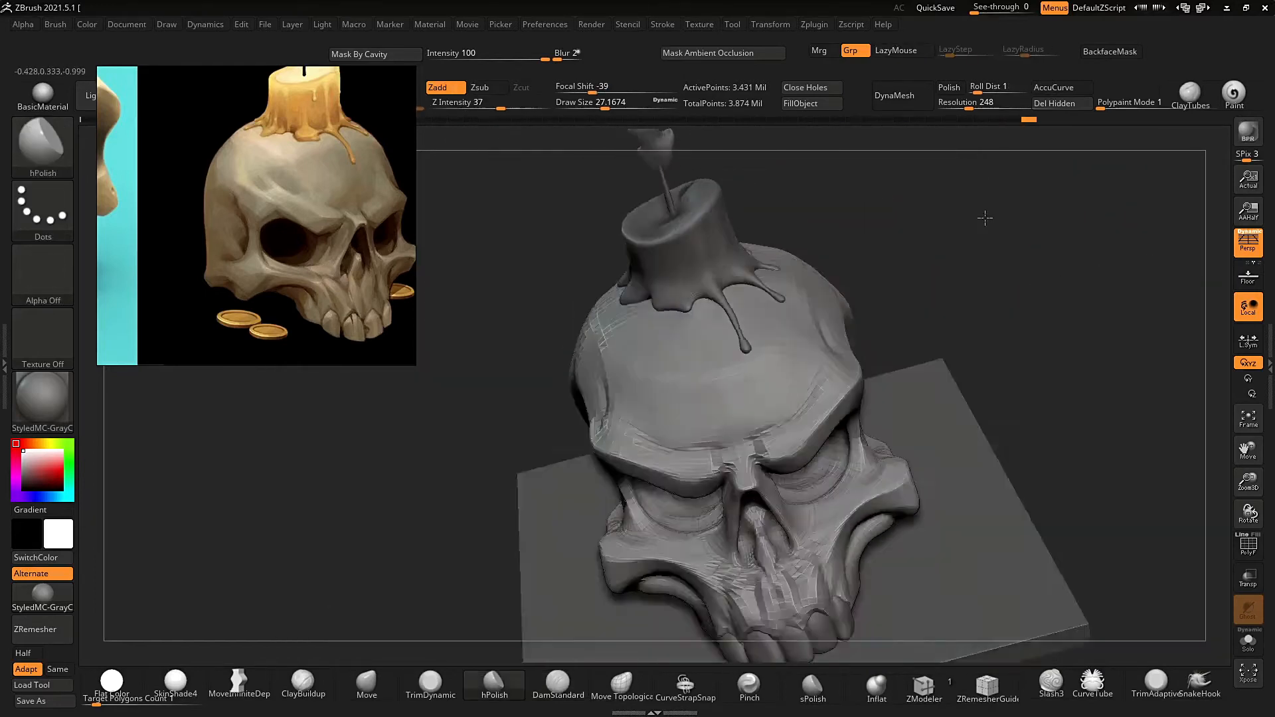
drag(878, 302, 805, 340)
drag(633, 305, 649, 452)
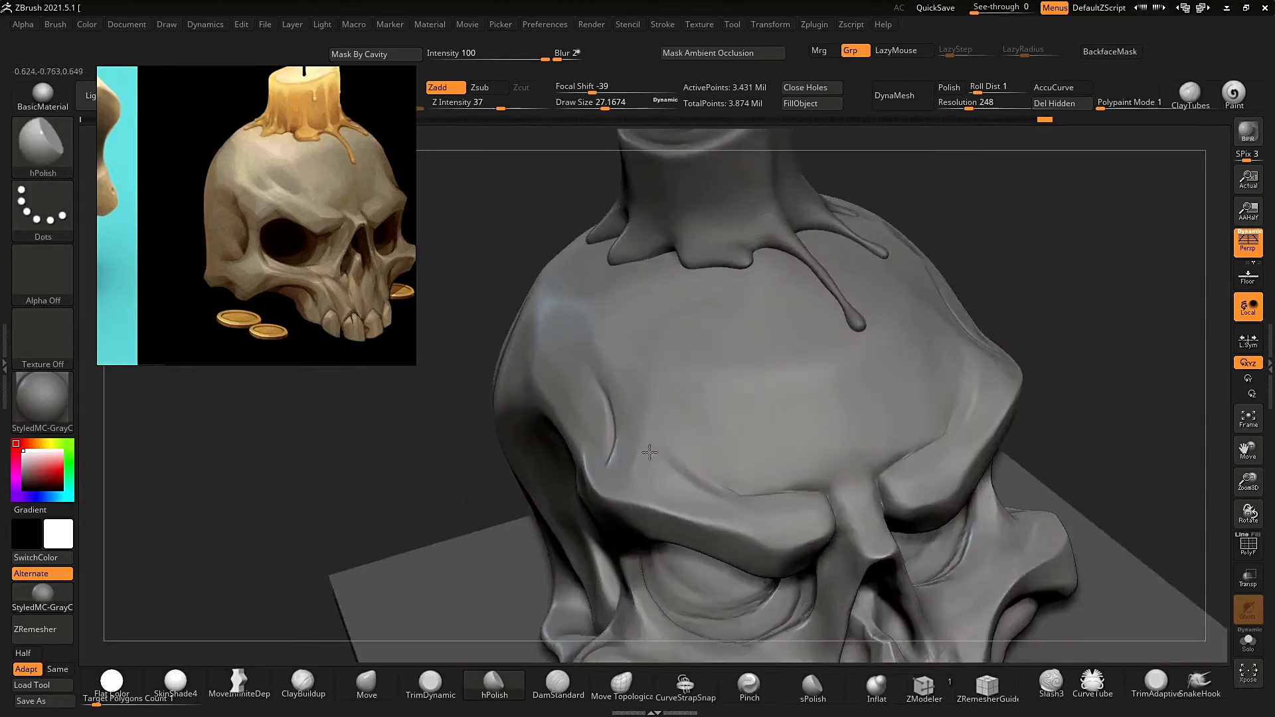
drag(957, 272, 985, 236)
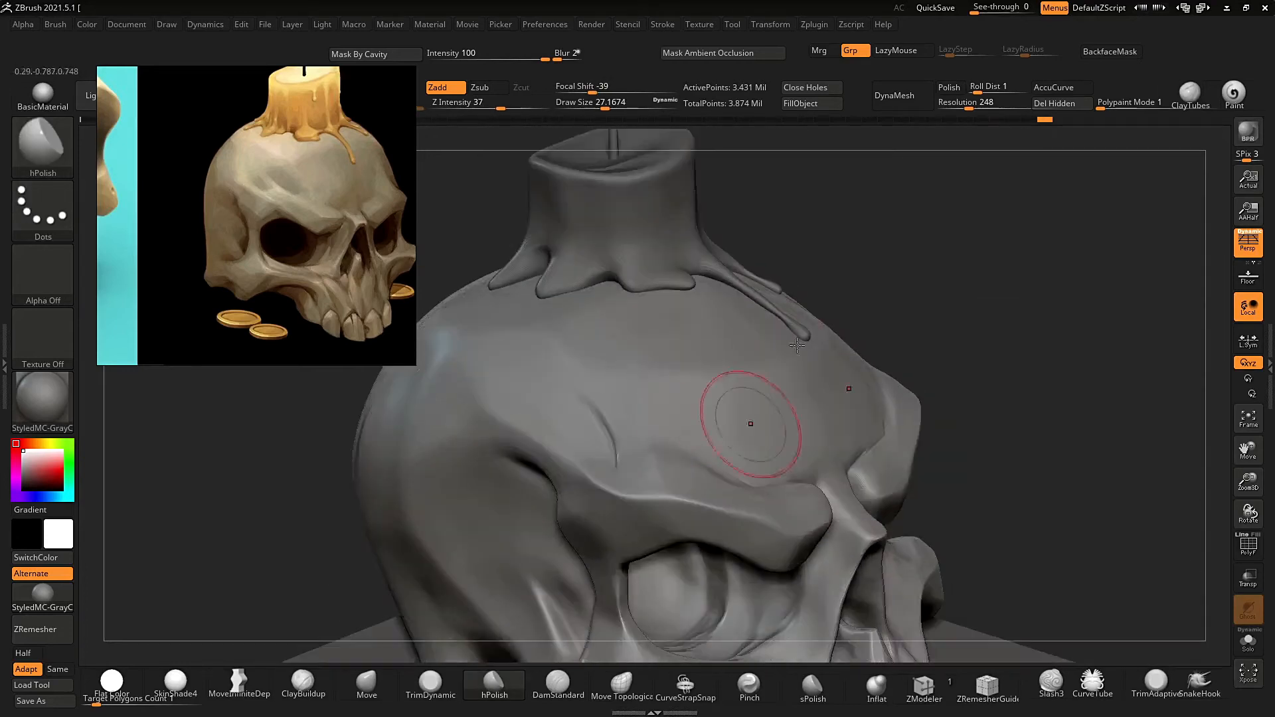
drag(691, 425, 737, 380)
mouse_move(956, 272)
mouse_down()
mouse_move(931, 233)
mouse_move(896, 226)
mouse_move(983, 312)
mouse_up()
Build up the forehead below the wax drips with ClayBuildup at about size 41, and smooth the strokes.
key(b)
key(c)
key(b)
drag(692, 391, 719, 353)
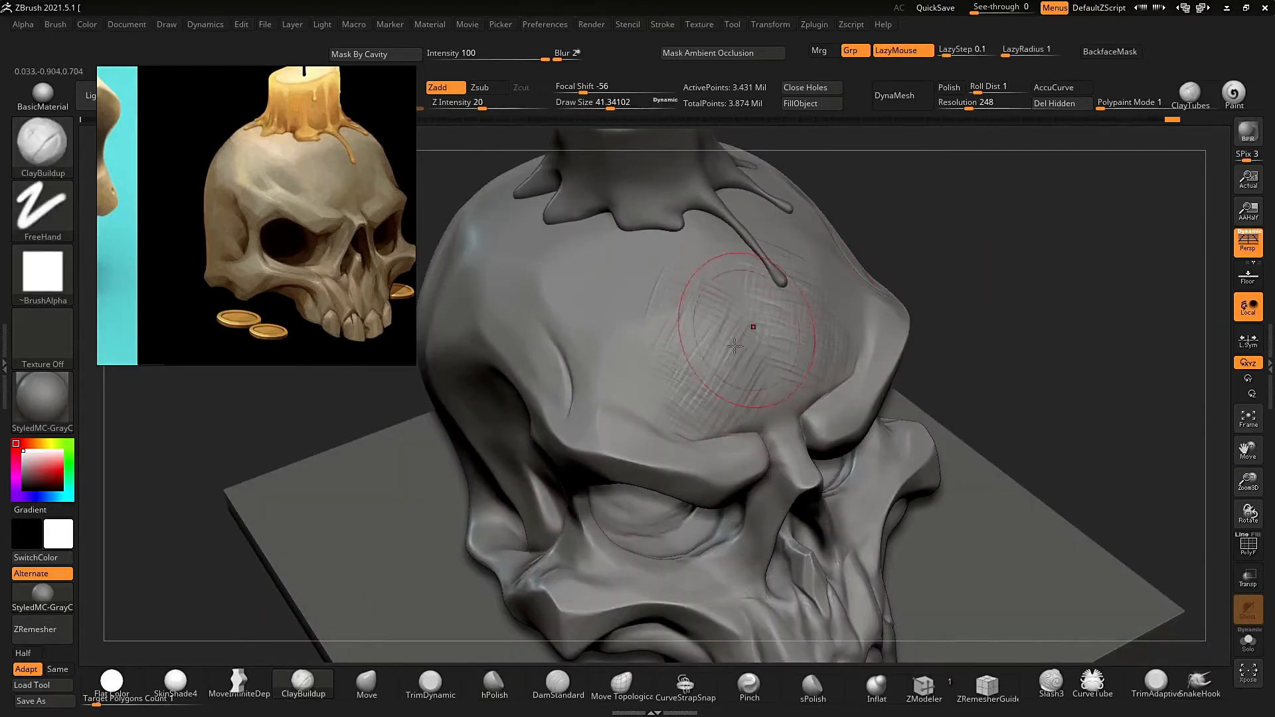
key(b)
key(h)
key(p)
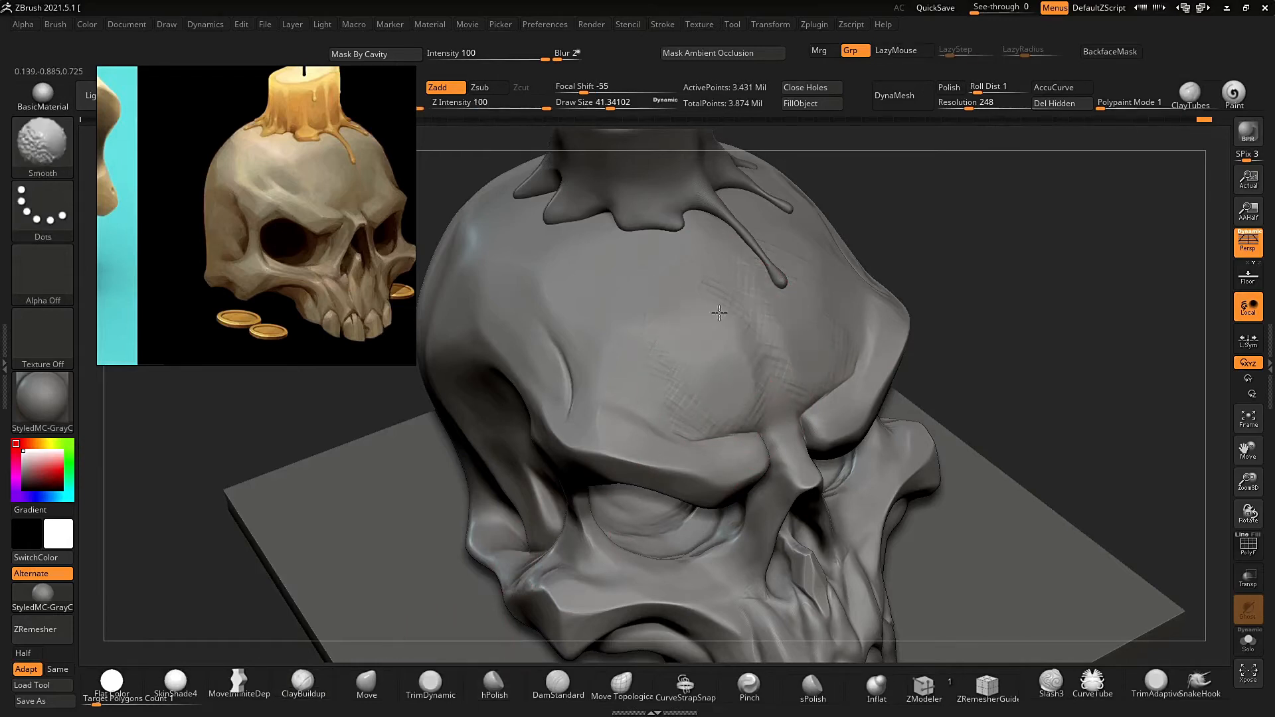
shift+drag(748, 402, 734, 393)
drag(969, 292, 969, 239)
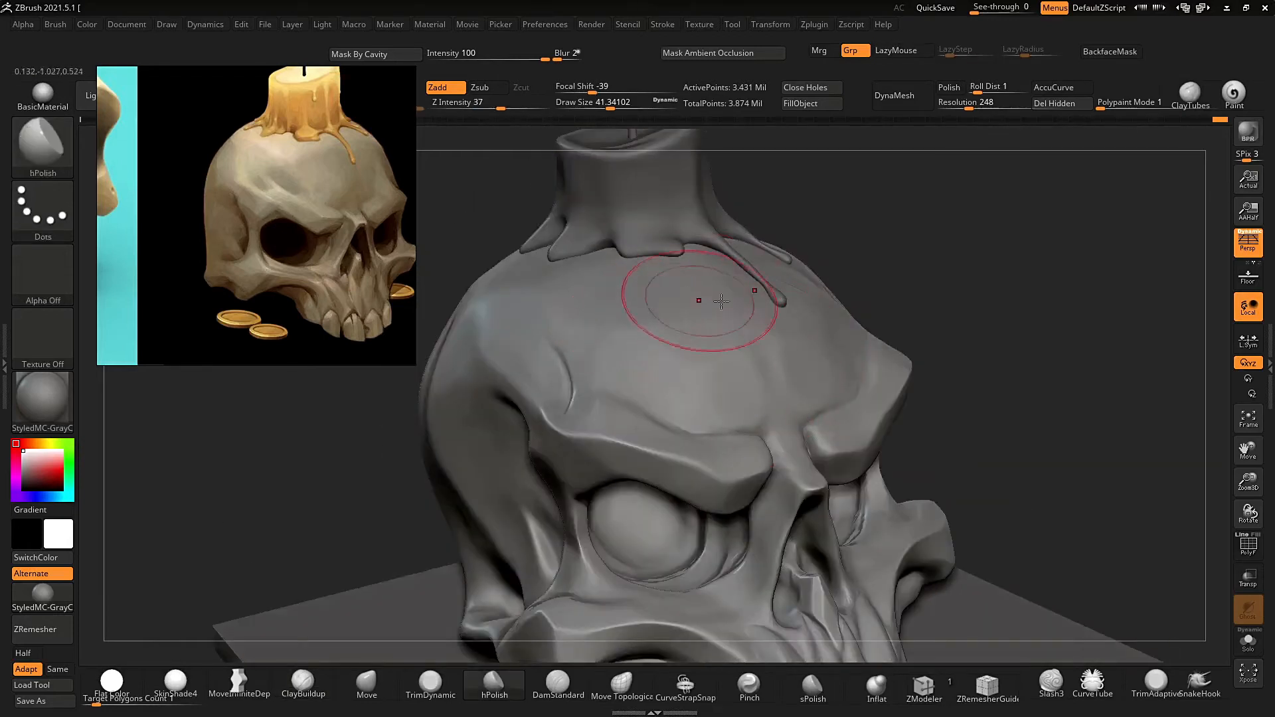
Carve a vertical crease in the forehead above the nose bridge with DamStandard and flatten beside it with hPolish.
ctrl+right_drag(721, 301, 866, 262)
mouse_move(866, 261)
mouse_down()
mouse_move(917, 225)
mouse_move(920, 265)
mouse_up()
ctrl+right_drag(683, 381, 737, 394)
key(b)
key(d)
key(s)
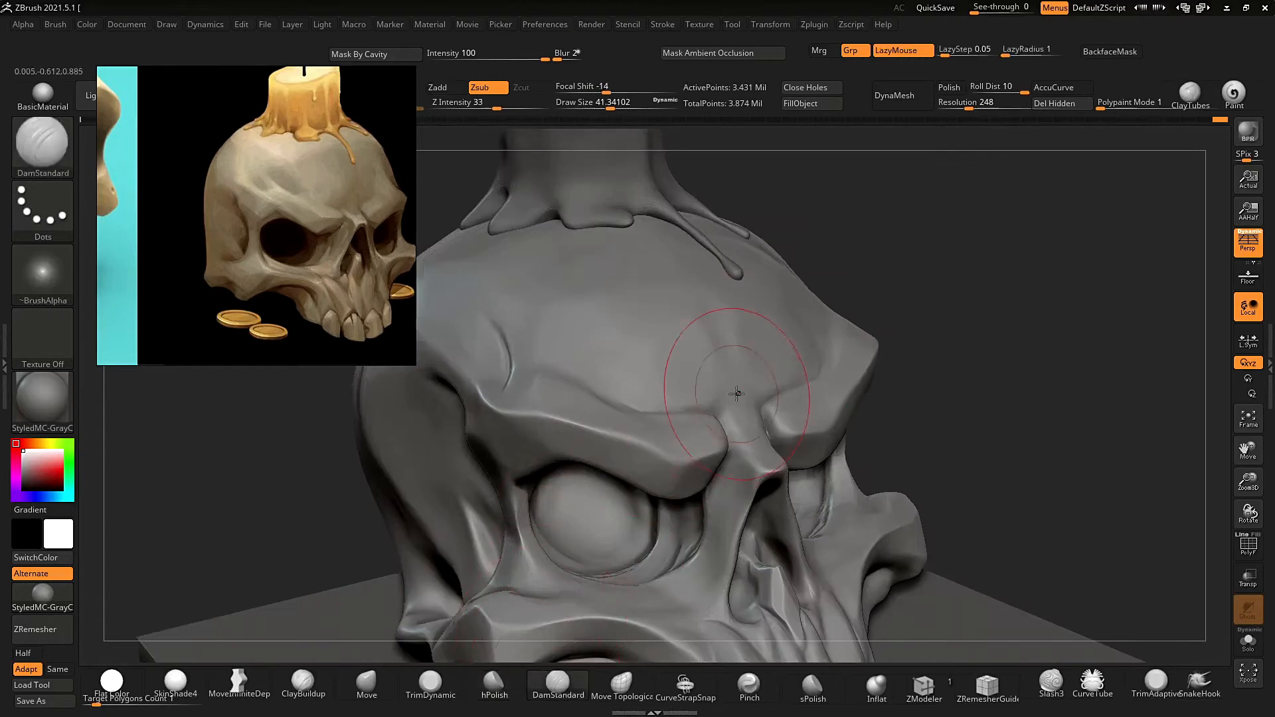
drag(927, 234, 911, 283)
key(b)
key(h)
key(p)
drag(729, 366, 717, 336)
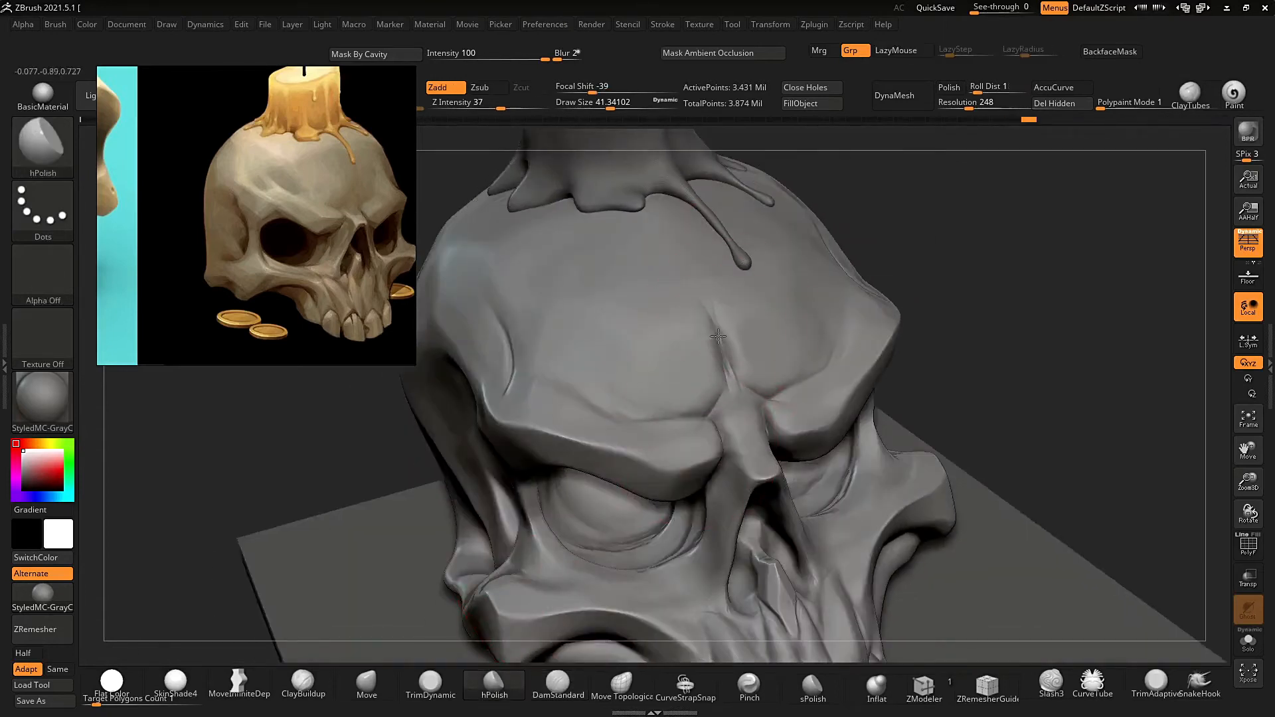
Polish the rear part of the cheekbone arch below the temple with hPolish.
ctrl+right_drag(714, 381, 925, 221)
drag(925, 222, 842, 265)
mouse_move(842, 265)
ctrl+right_down()
mouse_move(777, 278)
mouse_move(756, 215)
ctrl+right_up()
ctrl+right_drag(780, 288, 884, 345)
mouse_move(883, 345)
mouse_down()
mouse_move(925, 281)
mouse_move(947, 299)
mouse_move(1022, 289)
mouse_up()
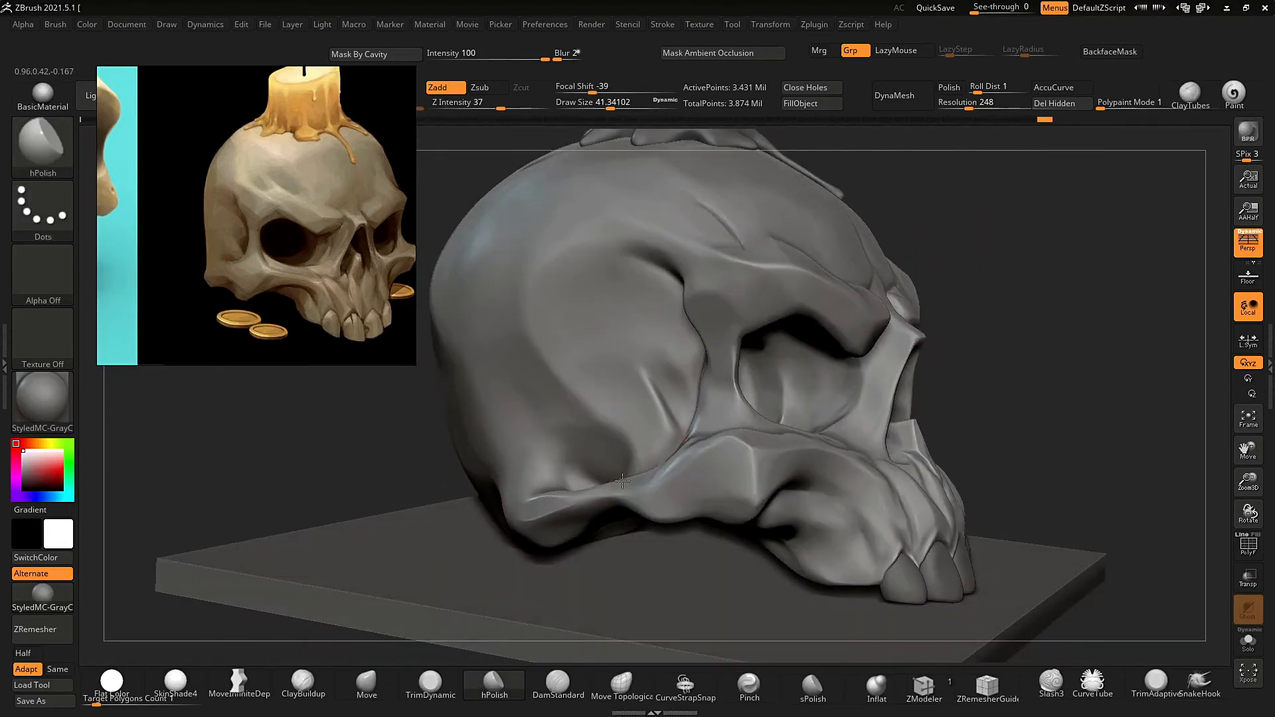
drag(637, 491, 686, 487)
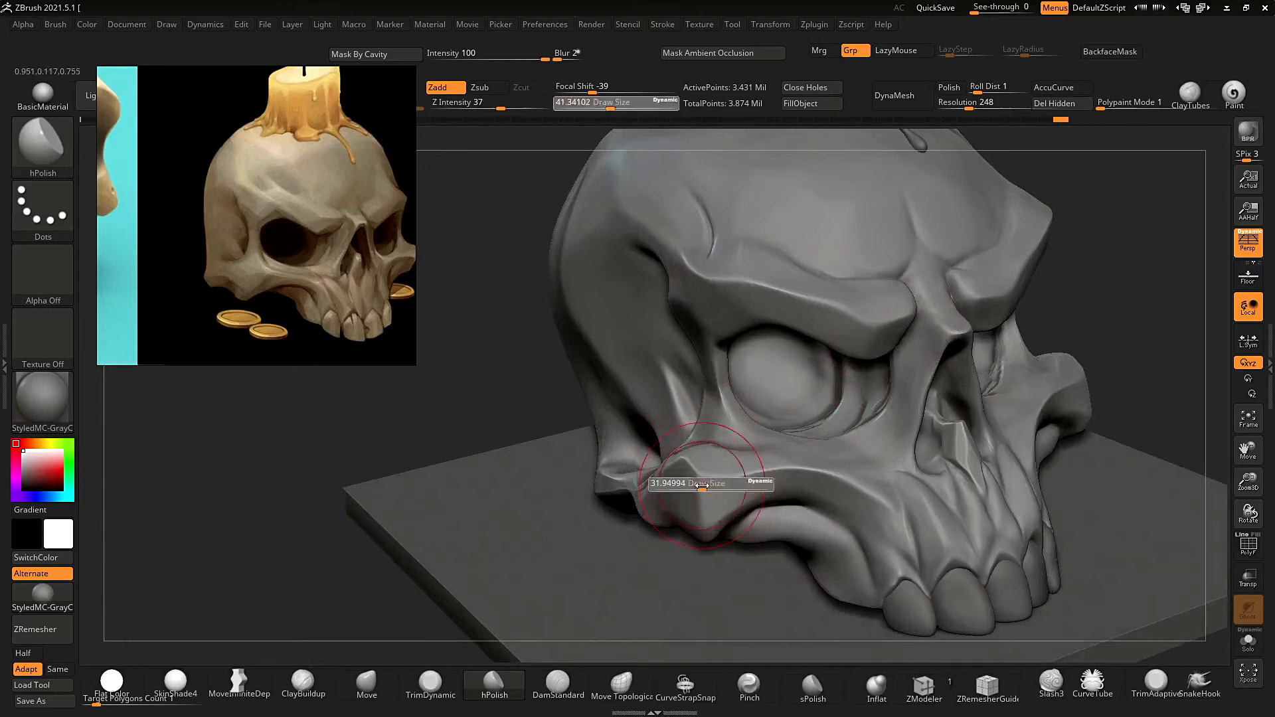
Reduce the hPolish brush to about size 32 and flatten the facets of the cheekbone's outer corner.
ctrl+right_drag(715, 518, 751, 352)
mouse_move(751, 352)
mouse_down()
mouse_move(825, 319)
mouse_move(820, 352)
mouse_up()
ctrl+right_drag(820, 352, 856, 438)
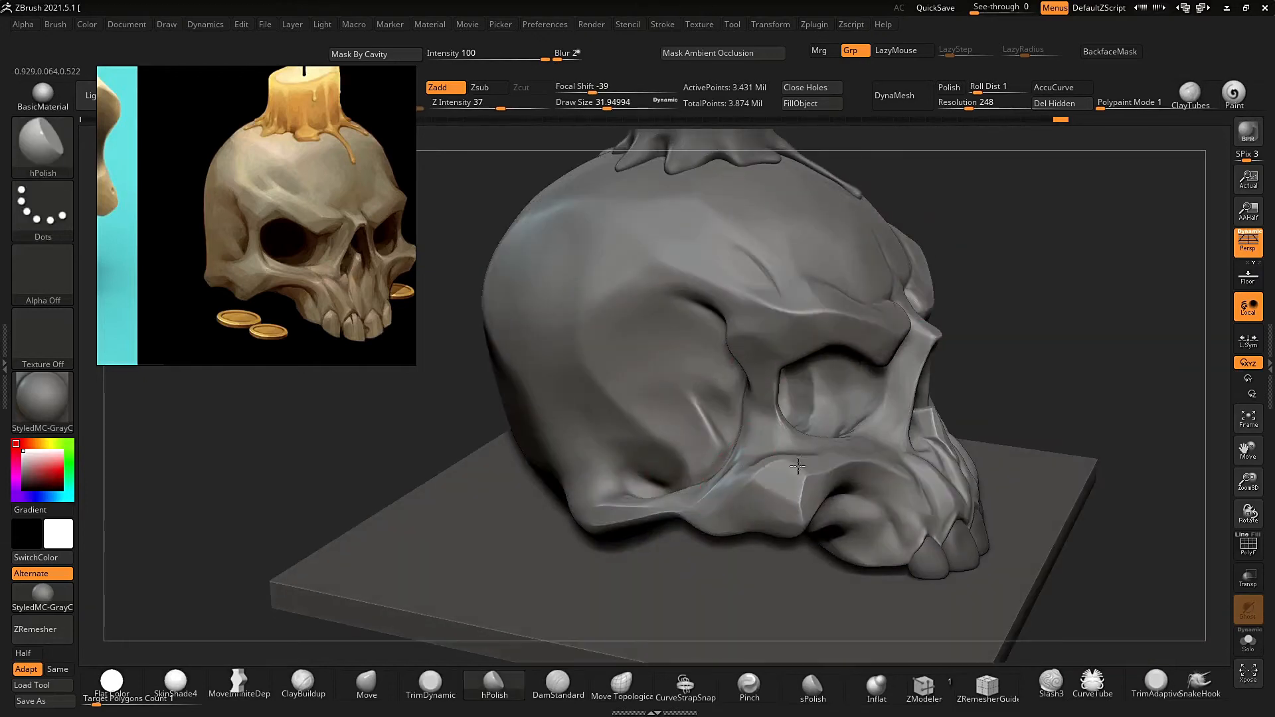
drag(797, 467, 787, 491)
drag(830, 584, 717, 564)
Flatten the inner end of the brow ridge beside the nose bridge with hPolish.
ctrl+right_drag(956, 425, 982, 282)
drag(982, 282, 913, 279)
ctrl+right_drag(913, 278, 930, 419)
drag(933, 269, 893, 253)
ctrl+right_drag(893, 252, 889, 299)
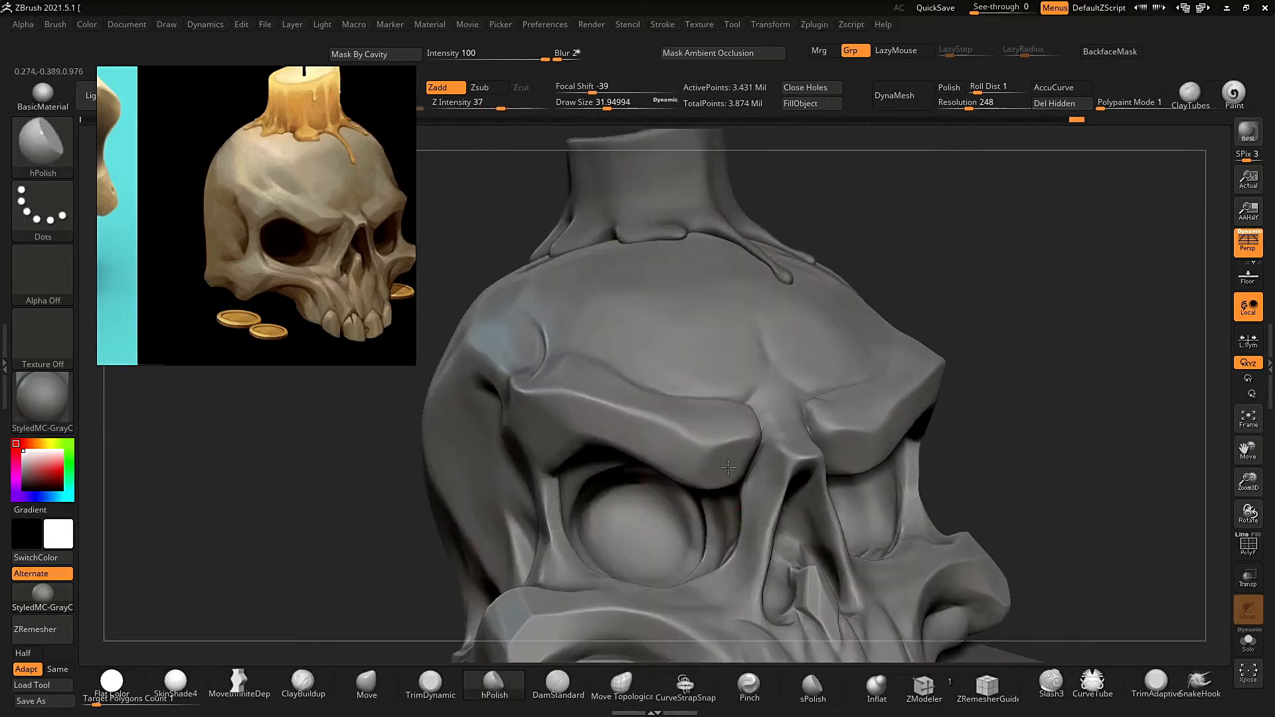
mouse_move(968, 264)
mouse_down()
mouse_move(1016, 265)
mouse_move(712, 490)
mouse_up()
Push up the upper edge of the eye socket under the brow with the Move brush.
key(b)
key(m)
key(v)
mouse_move(963, 266)
mouse_down()
mouse_move(1024, 222)
mouse_move(1036, 173)
mouse_move(996, 220)
mouse_up()
drag(589, 441, 586, 428)
mouse_move(977, 292)
mouse_down()
mouse_move(963, 265)
mouse_move(1016, 256)
mouse_move(1036, 299)
mouse_move(996, 319)
mouse_up()
Polish the brow ridge's front face and underside with hPolish at about size 18.
key(b)
key(h)
key(p)
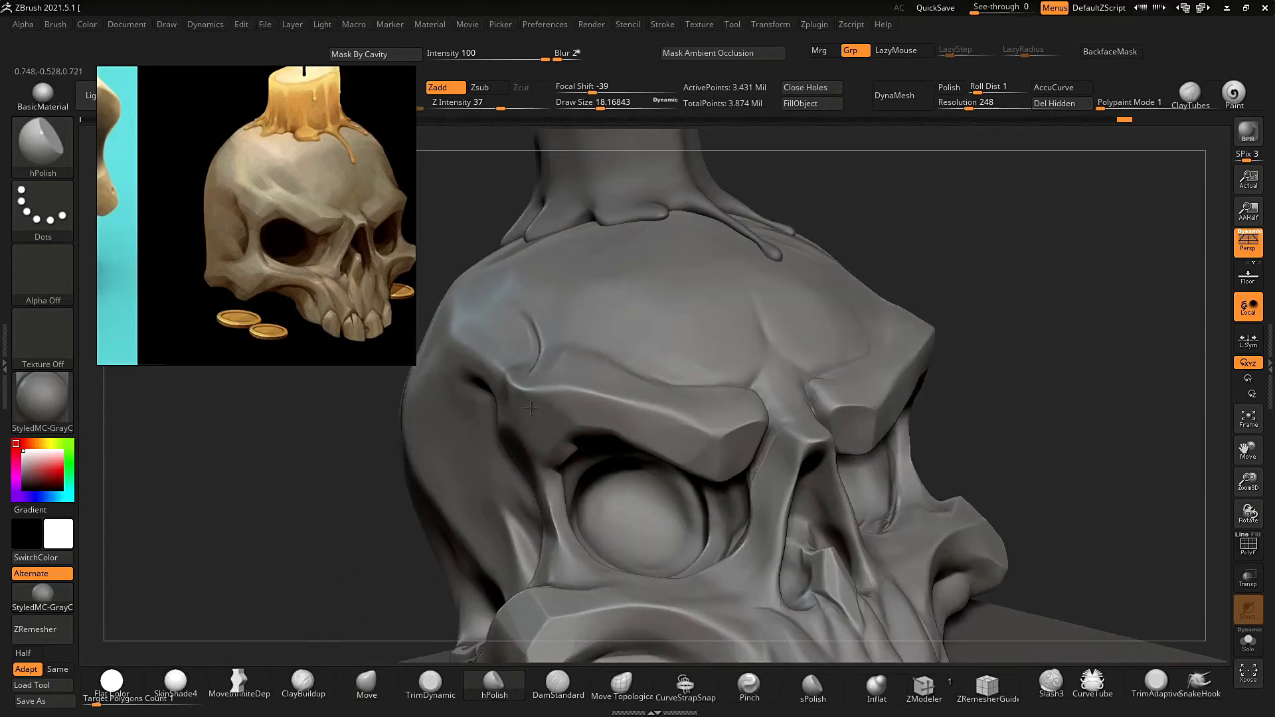
drag(605, 409, 631, 417)
ctrl+right_drag(691, 372, 691, 292)
mouse_move(934, 242)
mouse_down()
mouse_move(948, 233)
mouse_move(911, 307)
mouse_move(930, 292)
mouse_up()
ctrl+right_drag(689, 299, 689, 366)
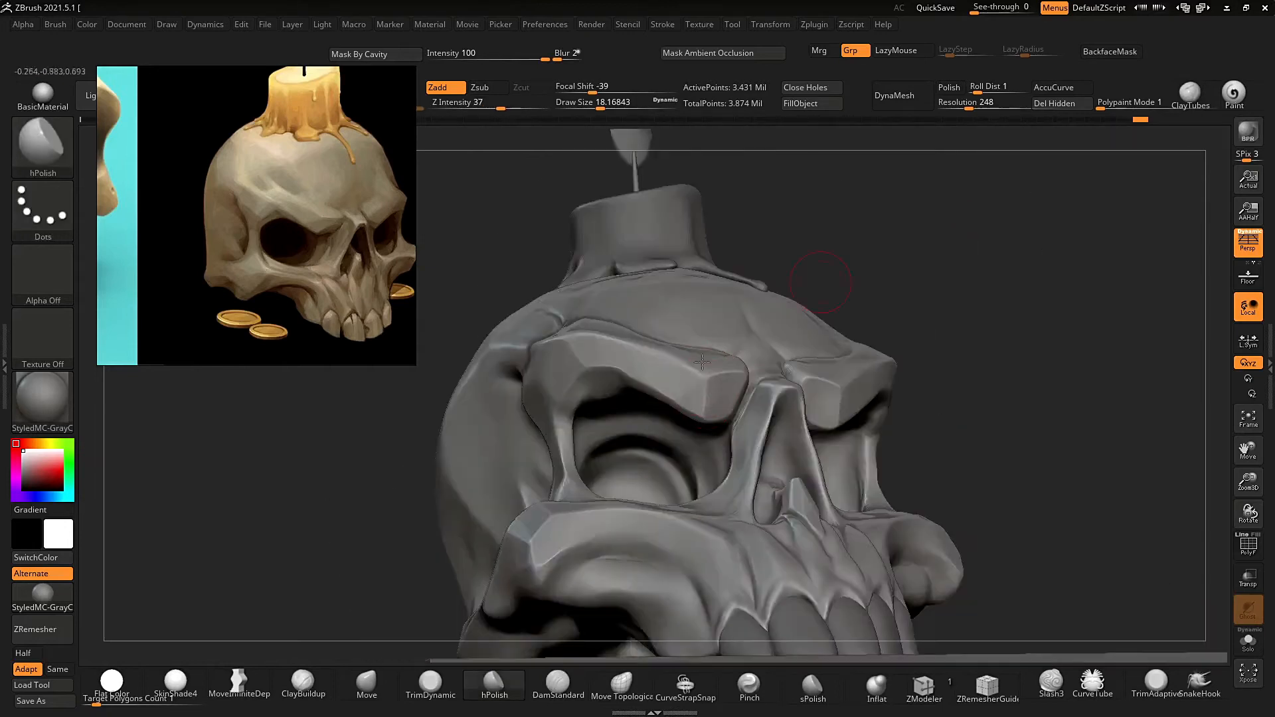
drag(847, 282, 956, 206)
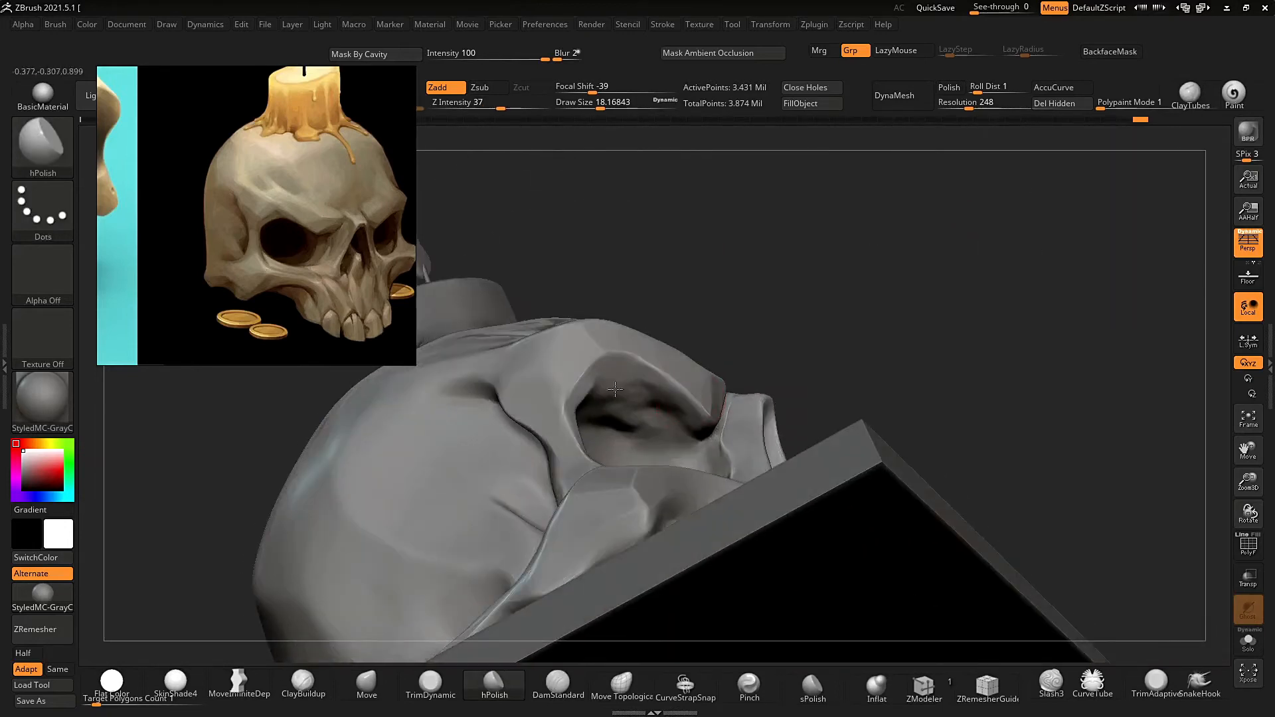
drag(870, 265, 783, 332)
ctrl+right_drag(671, 313, 677, 233)
drag(853, 299, 878, 259)
ctrl+right_drag(878, 232, 883, 299)
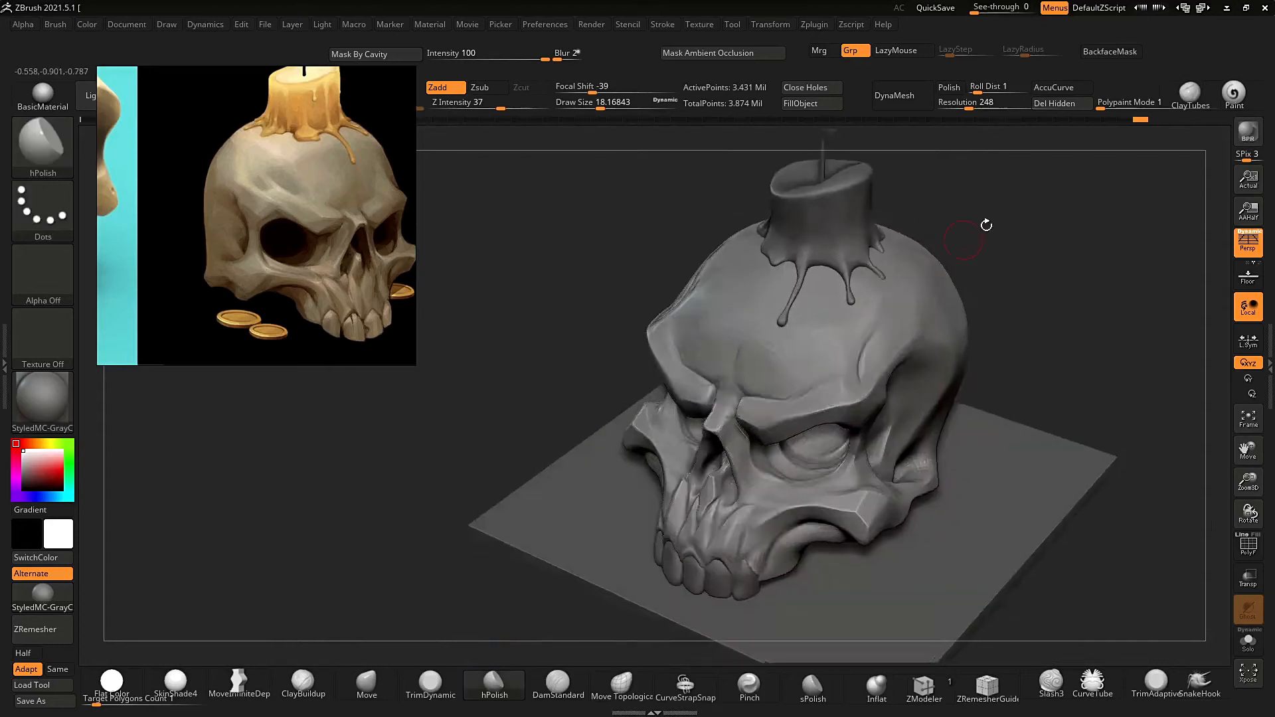
Build up the inner walls of the nose cavity below the nose bridge with ClayBuildup at about size 23.
drag(984, 225, 972, 280)
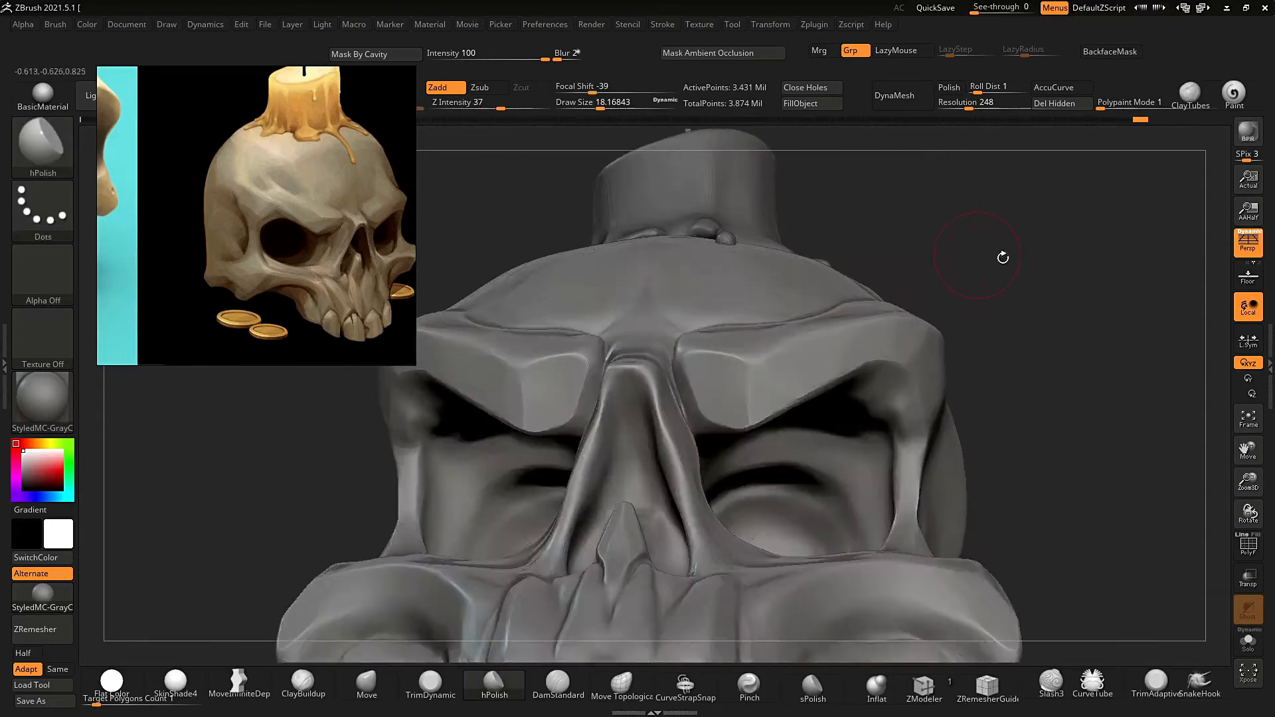
ctrl+right_drag(1003, 256, 603, 440)
key(b)
key(c)
key(b)
mouse_move(925, 276)
mouse_down()
mouse_move(979, 276)
mouse_move(929, 275)
mouse_up()
drag(614, 420, 603, 442)
ctrl+right_drag(857, 398, 853, 296)
mouse_move(797, 296)
mouse_down()
mouse_move(850, 296)
mouse_move(803, 298)
mouse_up()
ctrl+right_drag(804, 298, 796, 399)
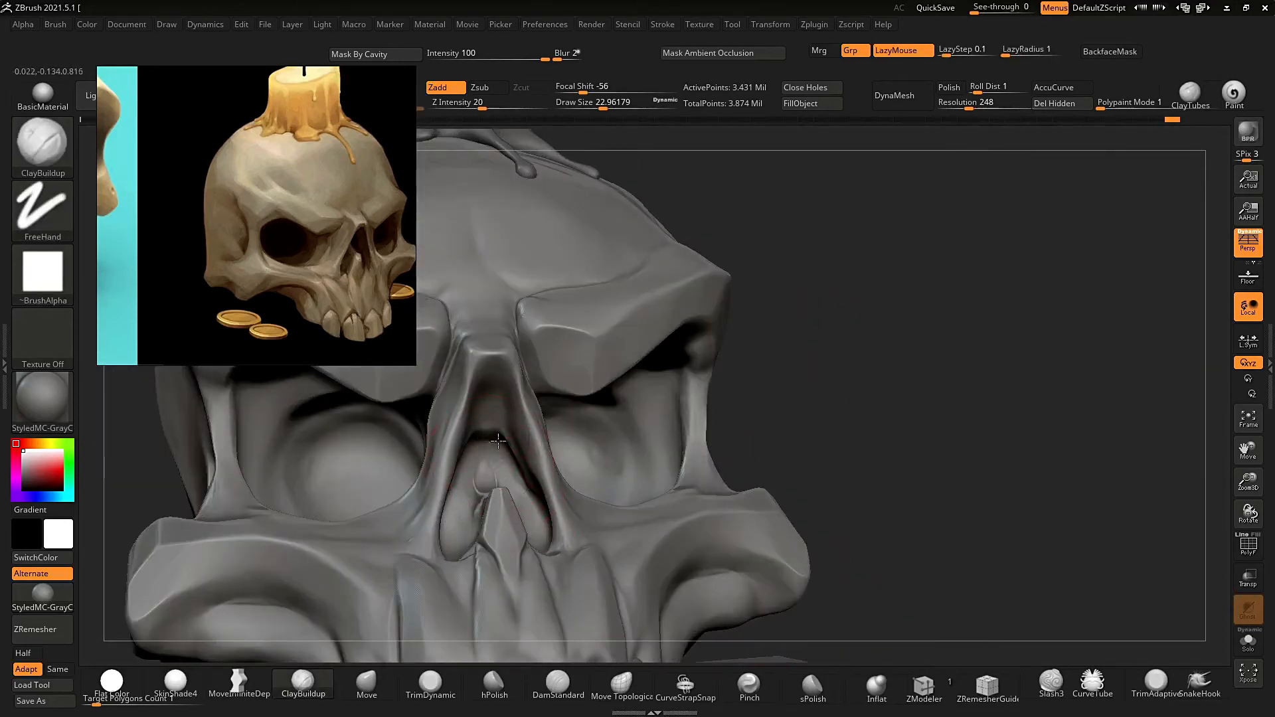
drag(476, 458, 499, 463)
Set the brush size to about 39 and shift the reference image to show the candle above the skull.
ctrl+right_drag(763, 425, 698, 313)
mouse_move(697, 313)
mouse_down()
mouse_move(643, 363)
mouse_move(809, 247)
mouse_move(797, 316)
mouse_move(782, 305)
mouse_up()
ctrl+right_drag(783, 304, 856, 359)
mouse_move(856, 359)
mouse_down()
mouse_move(902, 299)
mouse_move(856, 312)
mouse_up()
ctrl+right_drag(856, 312, 850, 372)
key(s)
drag(665, 376, 672, 375)
mouse_move(949, 212)
mouse_down()
mouse_move(945, 273)
mouse_move(939, 236)
mouse_move(963, 265)
mouse_up()
ctrl+right_drag(929, 358, 914, 299)
mouse_move(830, 318)
mouse_down()
mouse_move(881, 338)
mouse_move(863, 372)
mouse_up()
middle_drag(331, 190, 293, 238)
drag(970, 278, 922, 259)
ctrl+right_drag(923, 259, 929, 306)
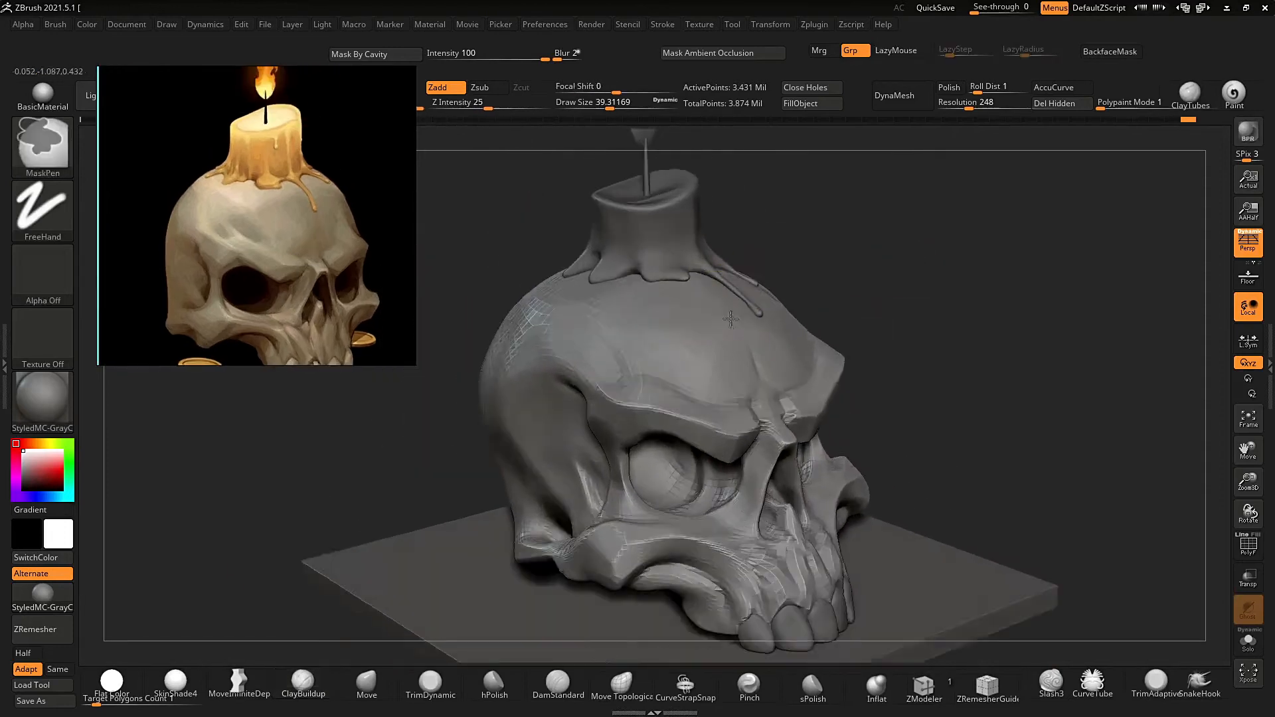
Polish the forehead and temple planes of the skull with hPolish at about size 53.
drag(910, 266, 862, 243)
key(b)
key(m)
key(v)
right_drag(627, 290, 662, 336)
alt+click(755, 299)
alt+click(712, 307)
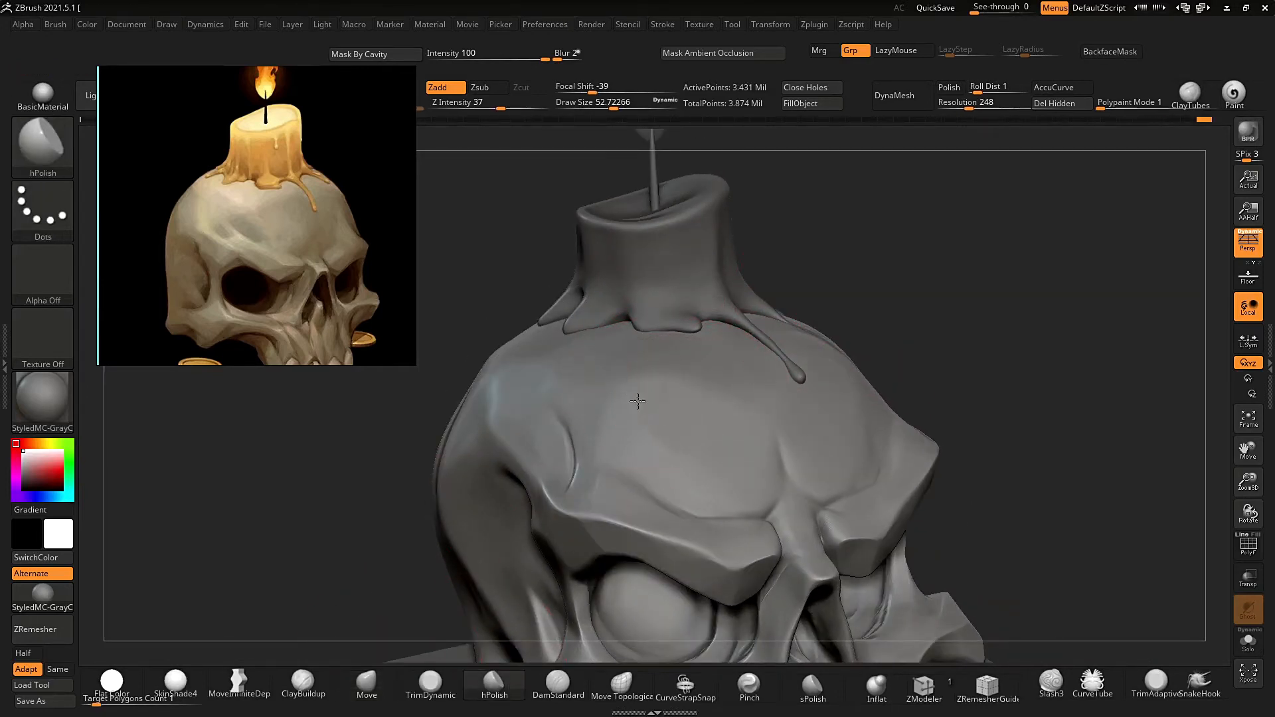
right_drag(638, 401, 708, 402)
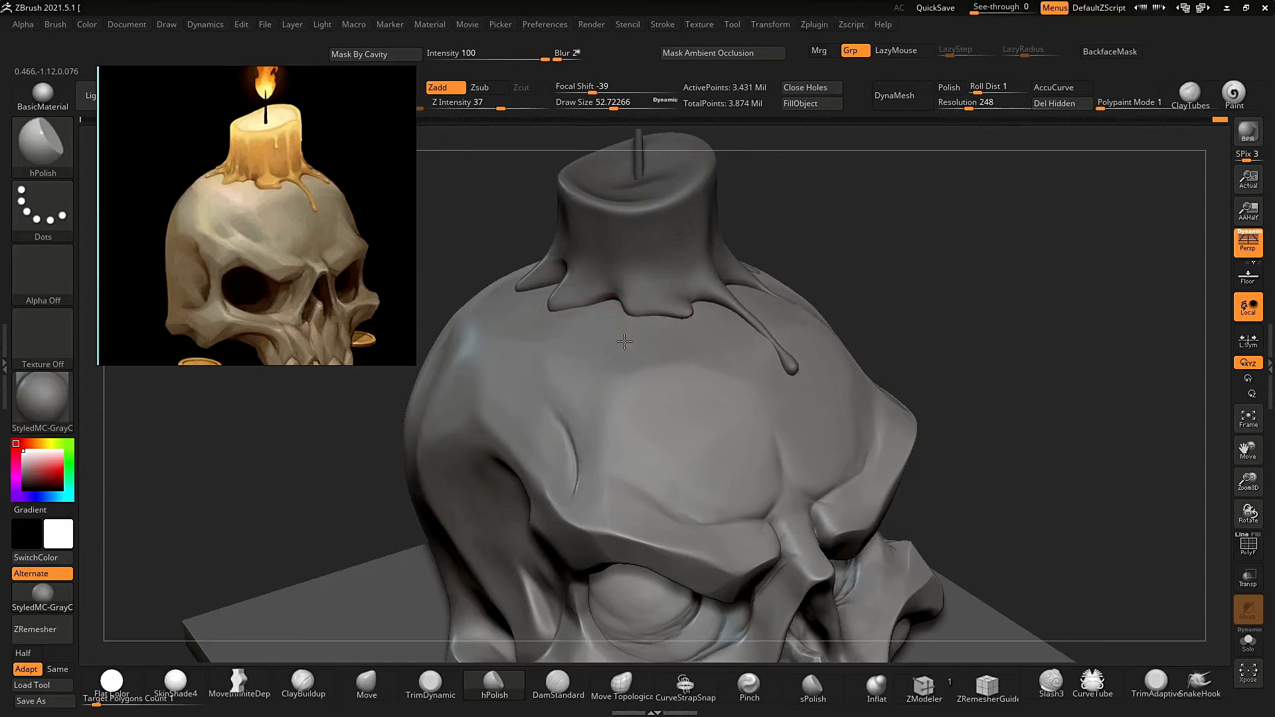
right_drag(624, 341, 584, 314)
Switch to the base under the skull and turn it into a subdivided slab with rounded corners.
ctrl+right_drag(783, 372, 867, 364)
right_drag(956, 345, 878, 327)
right_drag(973, 268, 843, 252)
right_drag(963, 266, 928, 324)
mouse_move(773, 467)
right_down()
mouse_move(943, 333)
mouse_move(934, 316)
right_up()
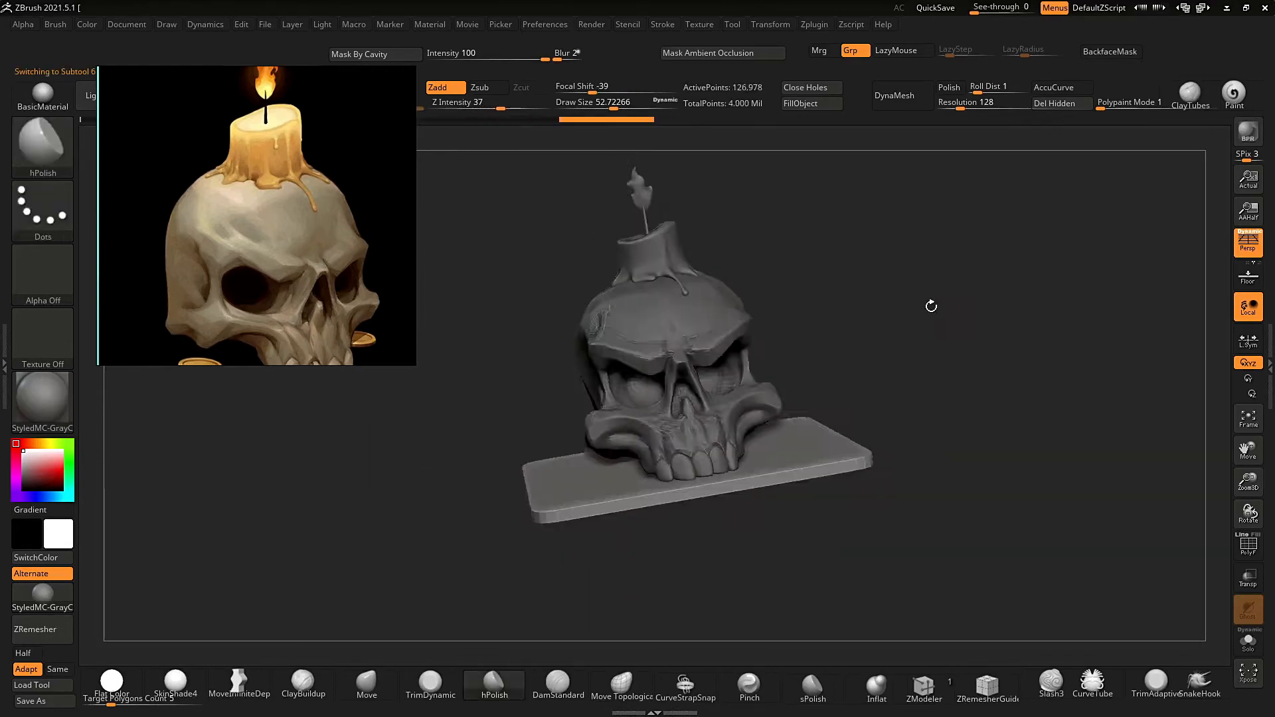
right_drag(897, 326, 855, 427)
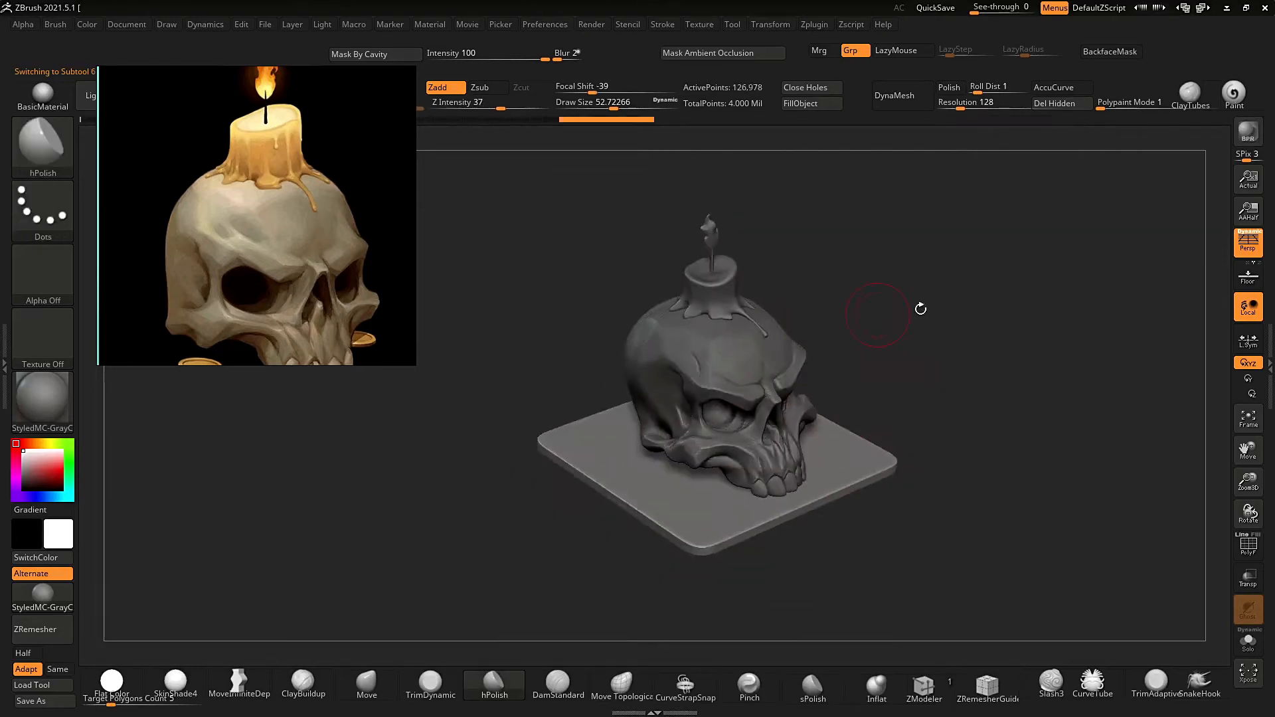
right_drag(920, 307, 886, 477)
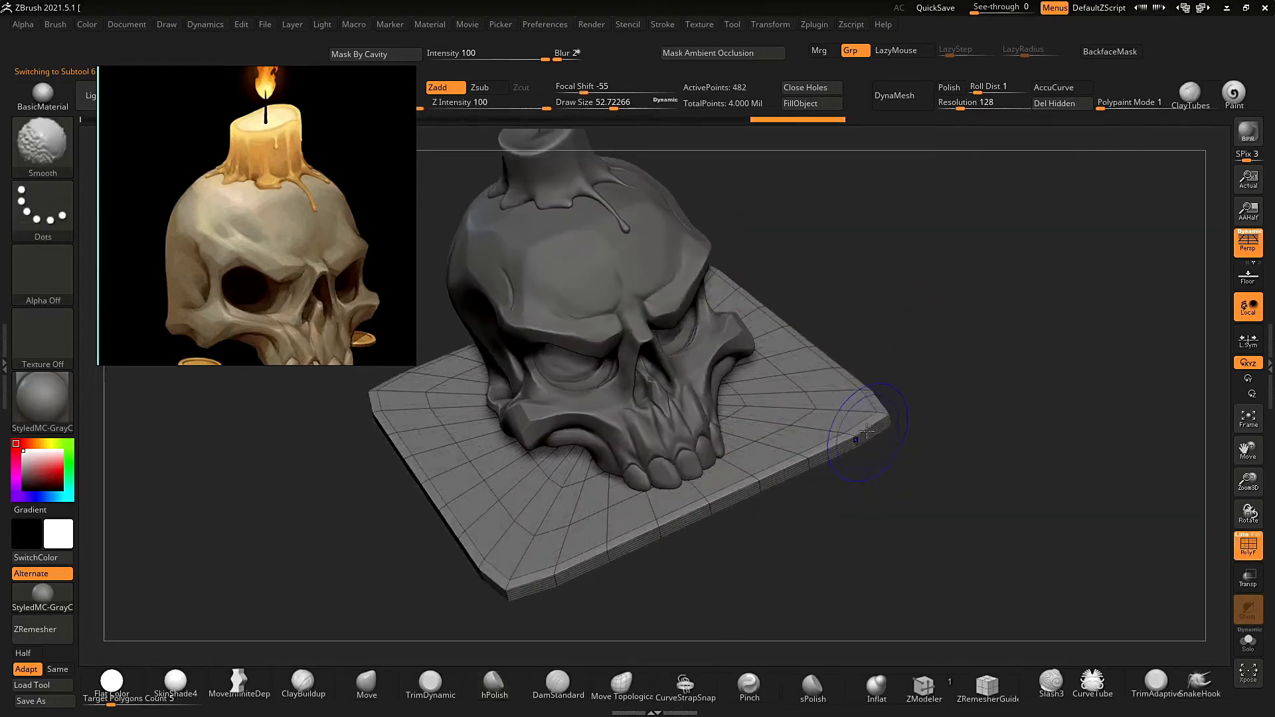
Delete the base slab's higher subdivision levels and unwrap its UVs with UV Master, with Symmetry enabled.
right_drag(930, 505, 1010, 425)
click(814, 24)
click(854, 182)
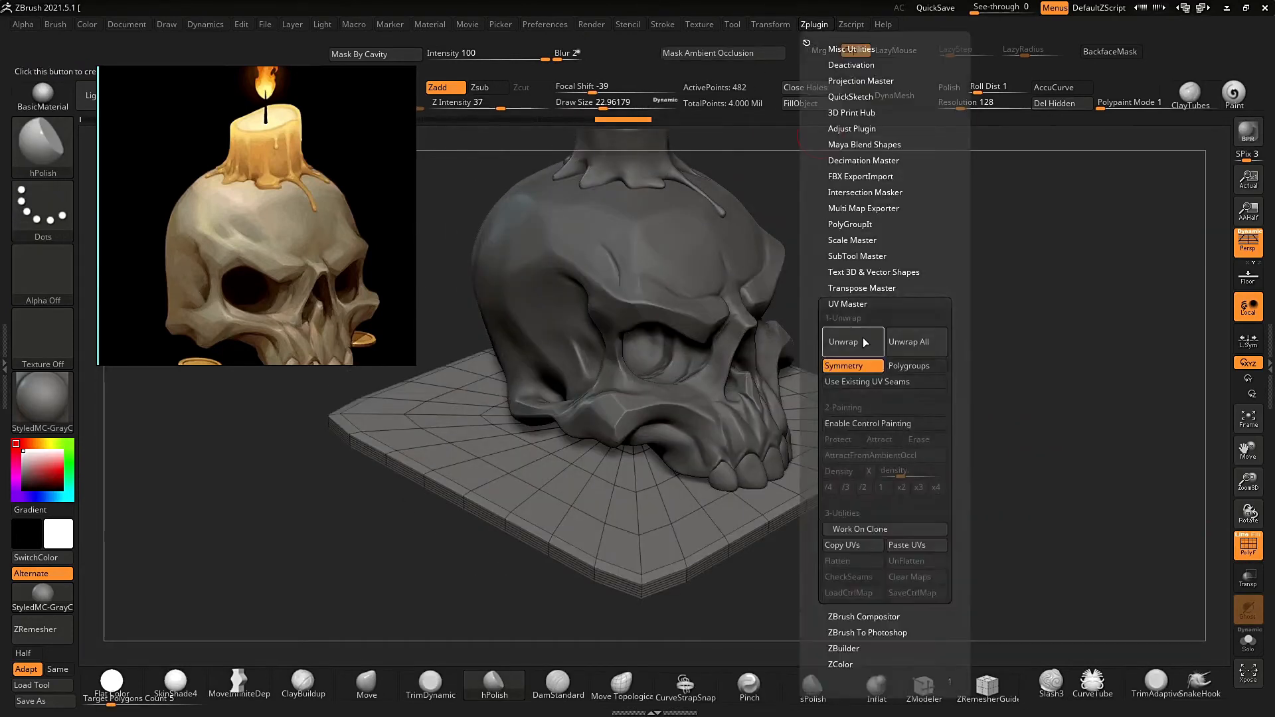
click(1269, 365)
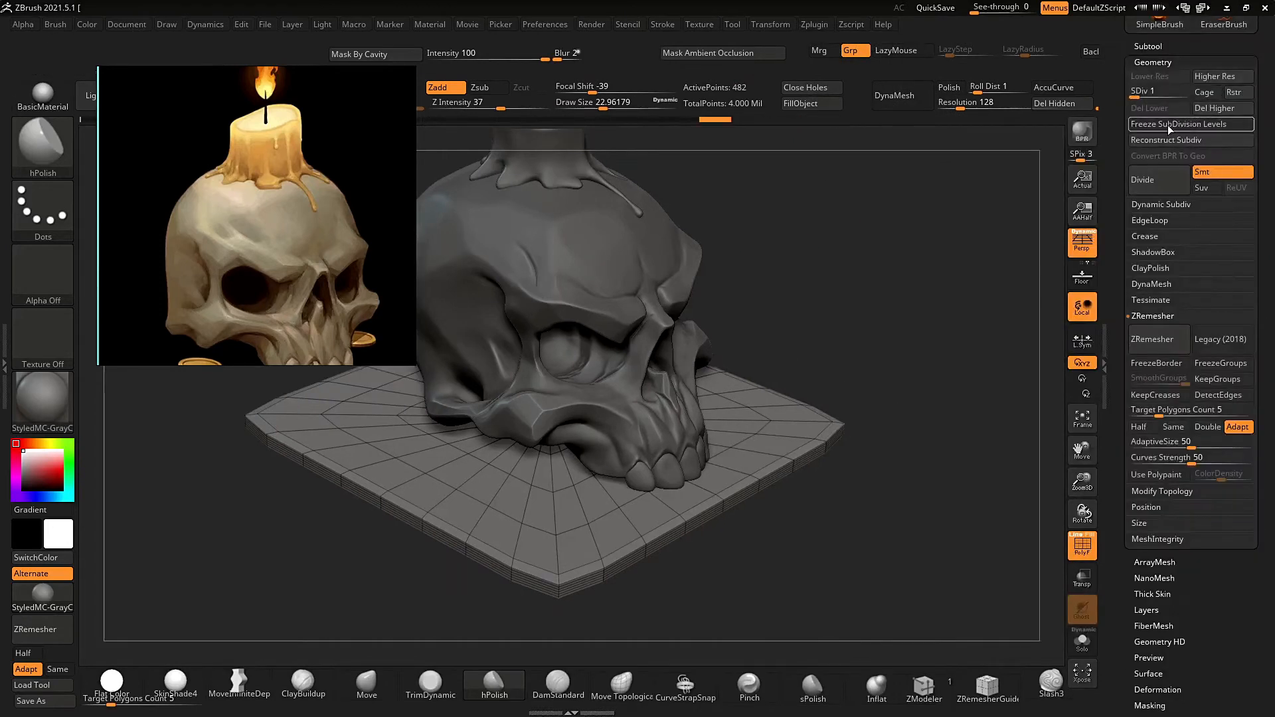
click(814, 24)
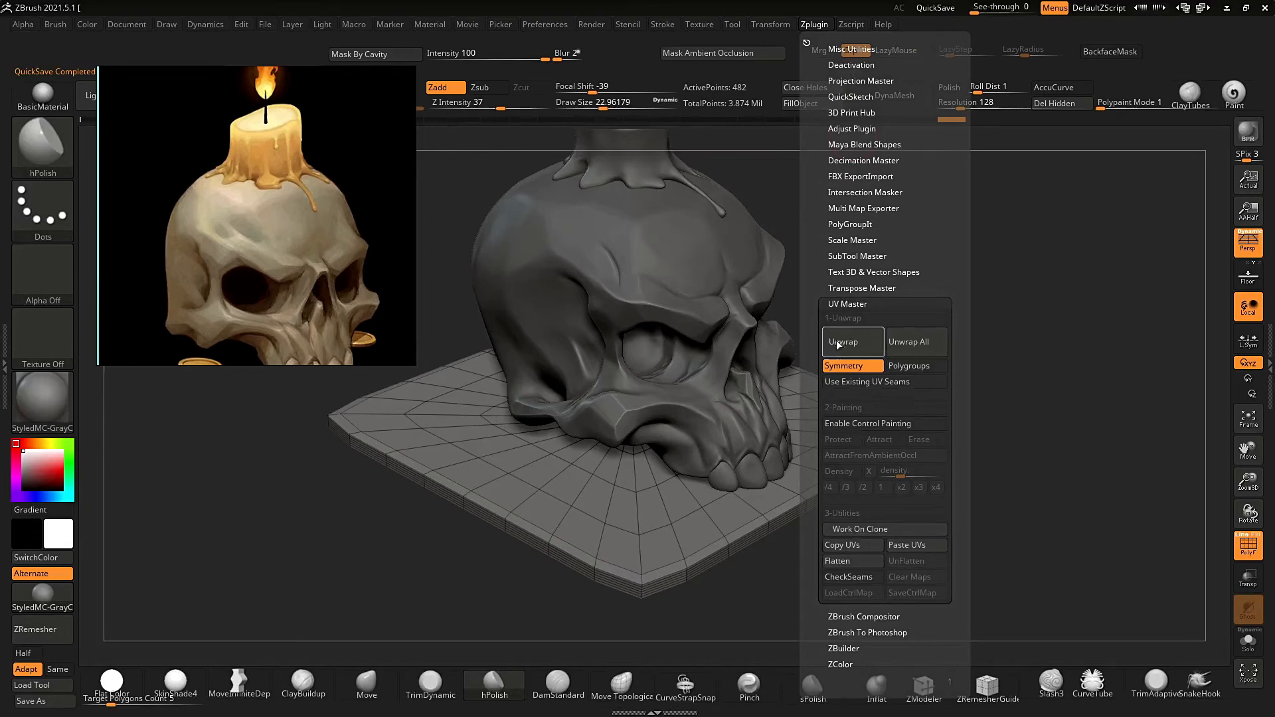
Flatten the base slab's UVs to inspect the layout and restore the 3D shape.
click(844, 562)
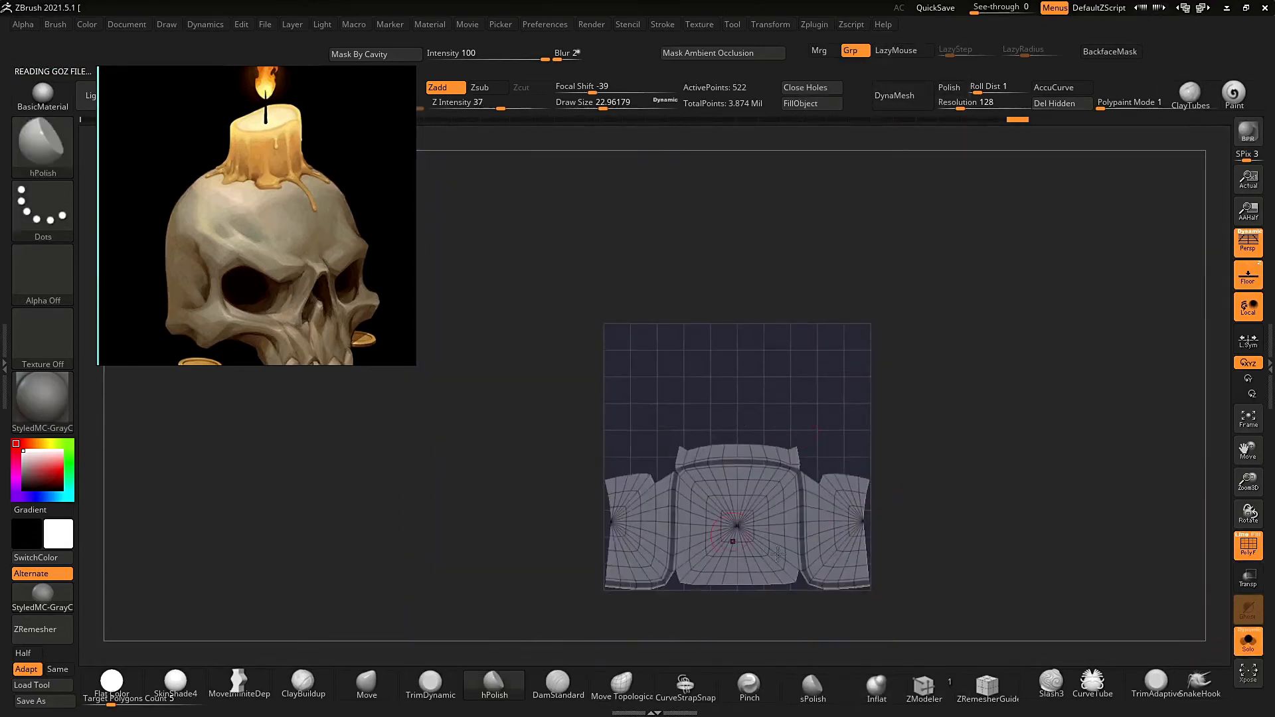
click(1248, 647)
click(814, 24)
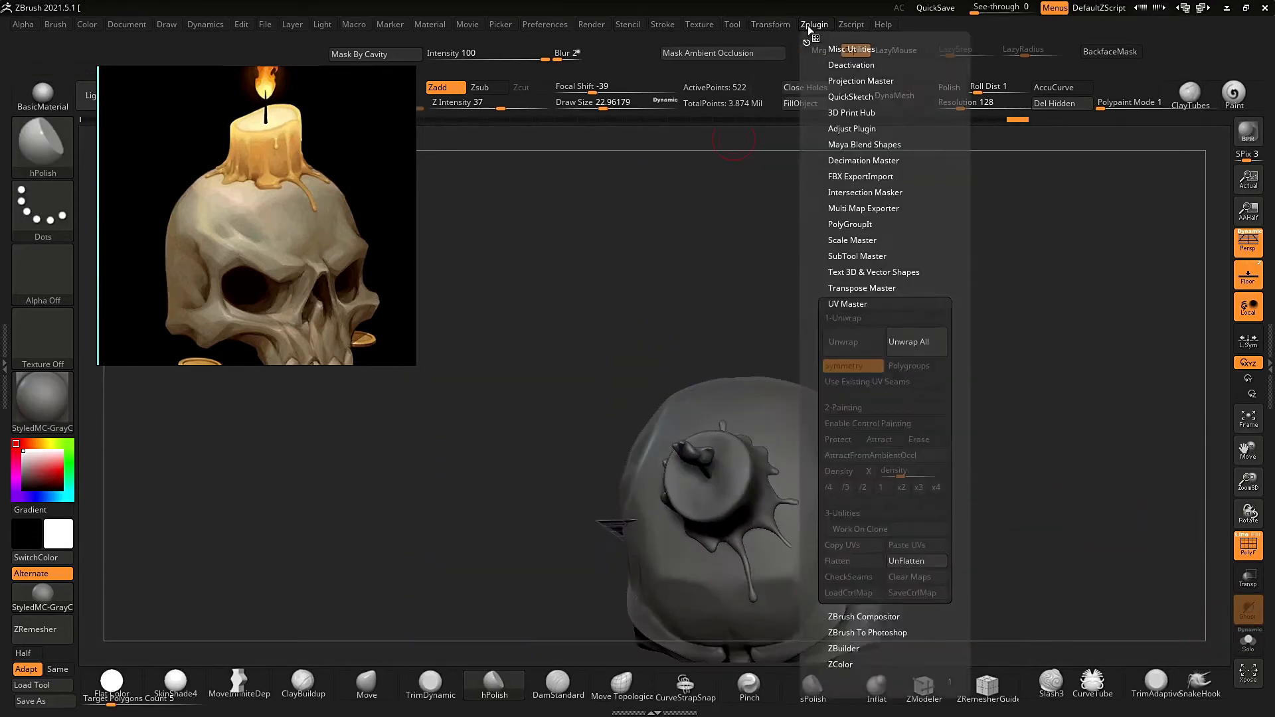
Hide the base slab's wireframe and subdivide the slab to about 508,000 points.
ctrl+right_drag(954, 452, 958, 365)
right_drag(959, 366, 1015, 408)
click(1246, 544)
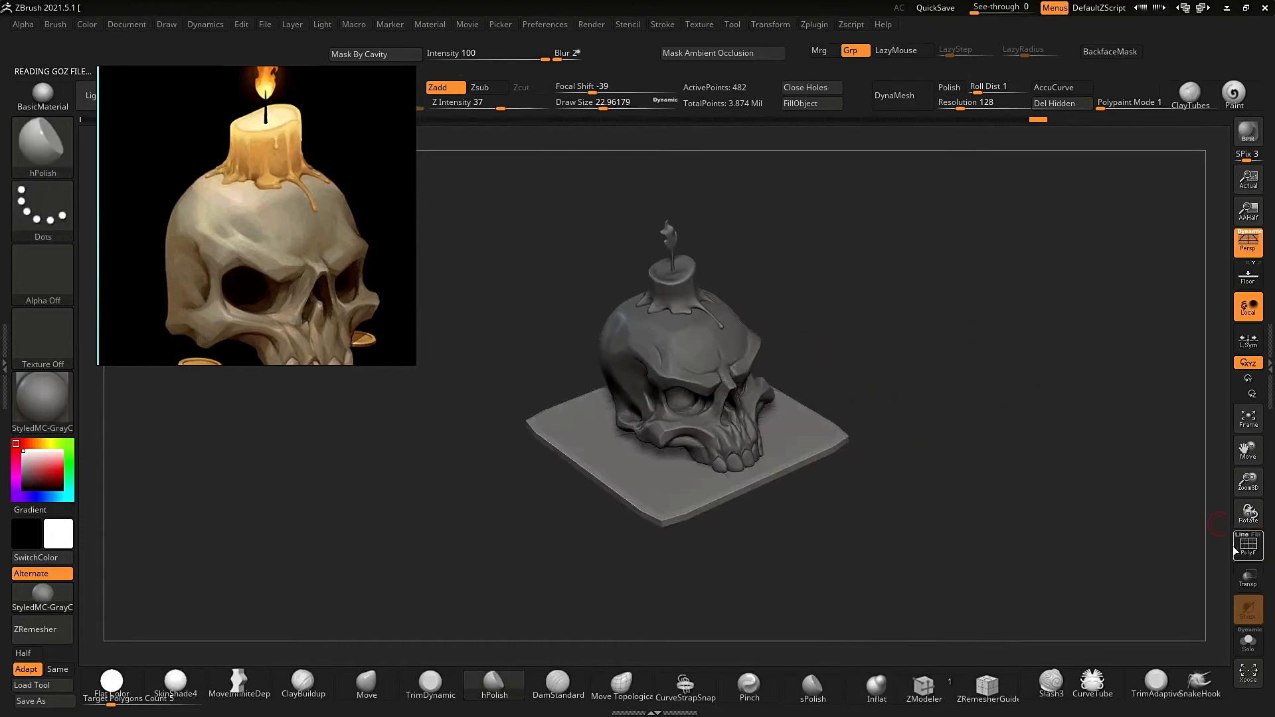
ctrl+right_drag(969, 312, 961, 399)
key(ctrl)
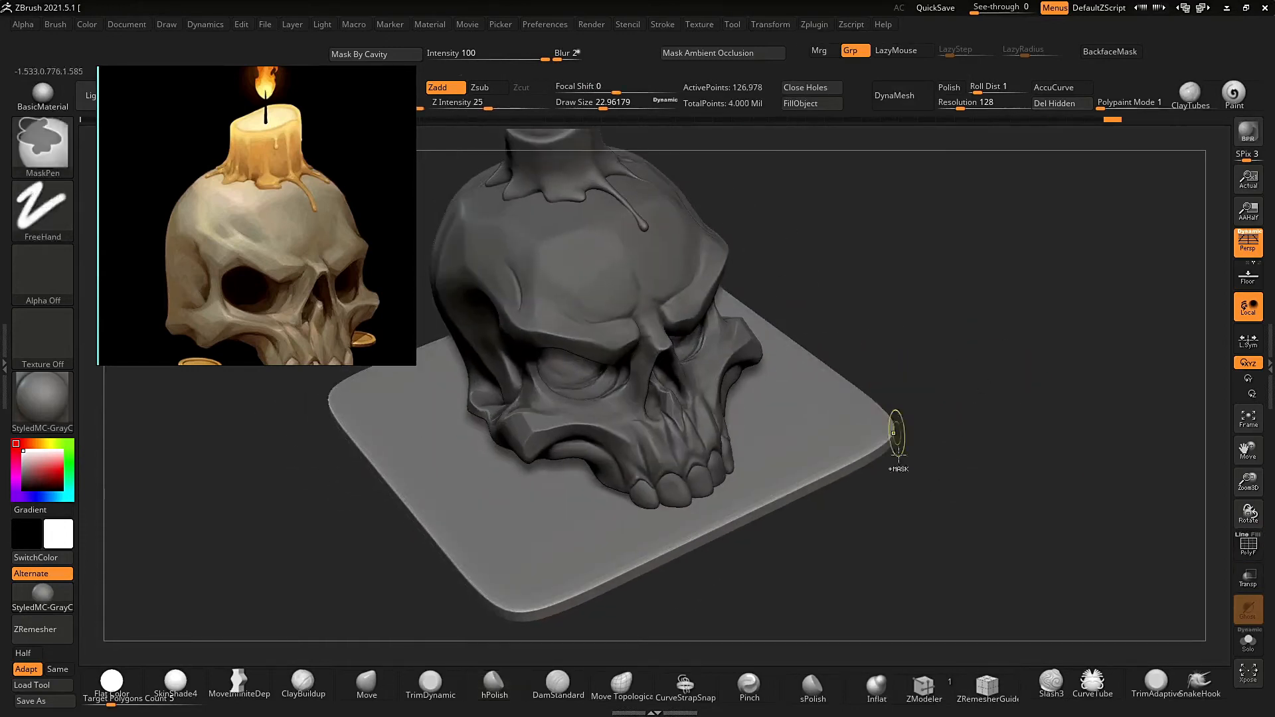
key(ctrl+s)
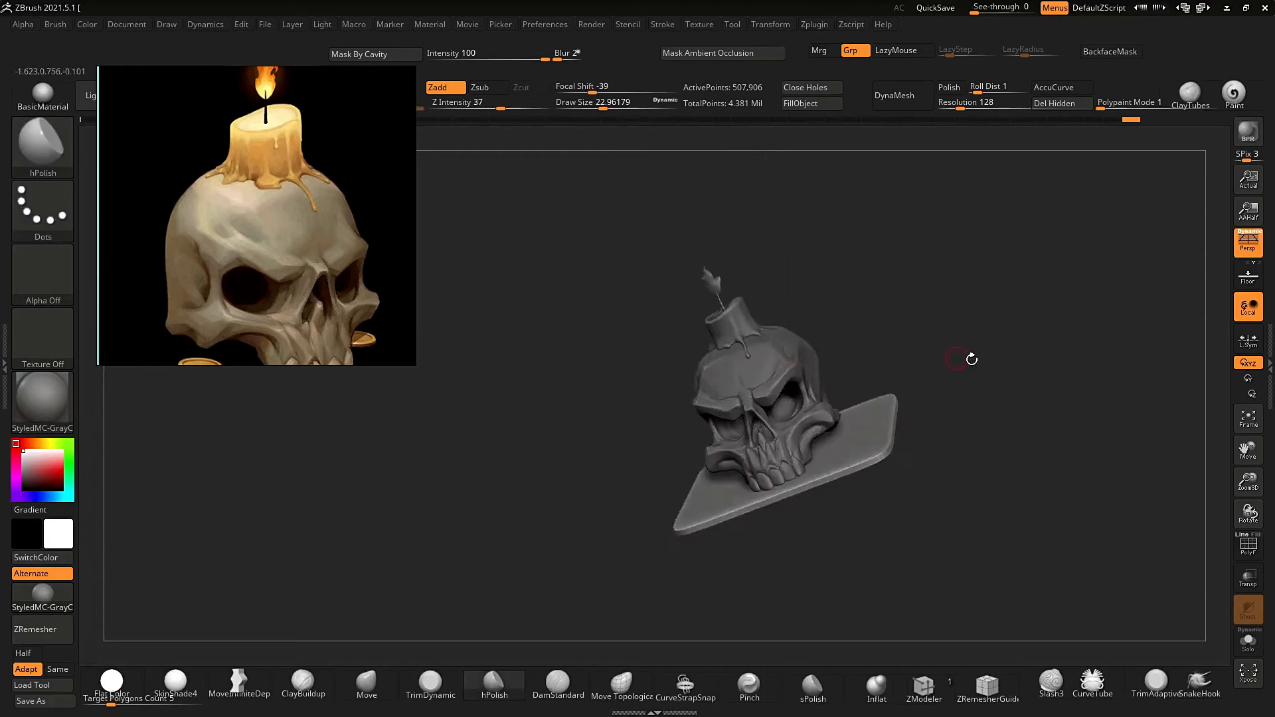
right_drag(971, 359, 897, 356)
Switch to the web browser and search Google Images for "stylized wood".
key(super)
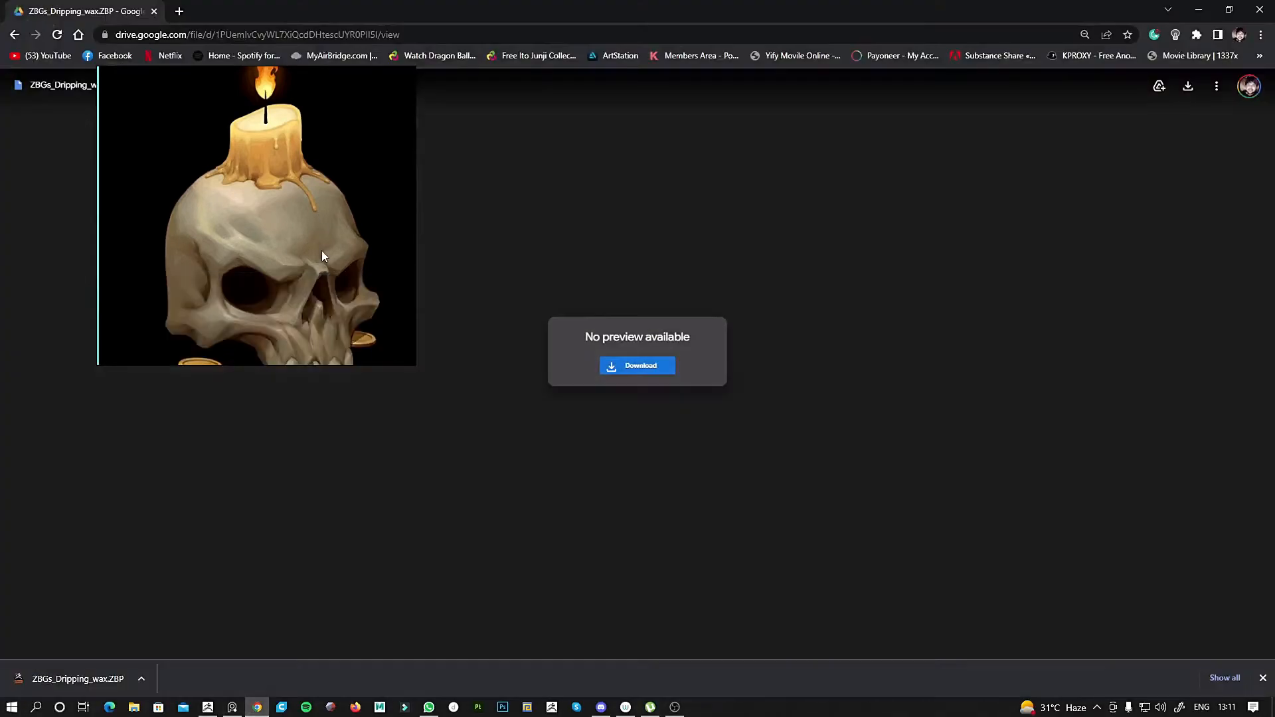
key(ctrl+t)
text(stylized wood)
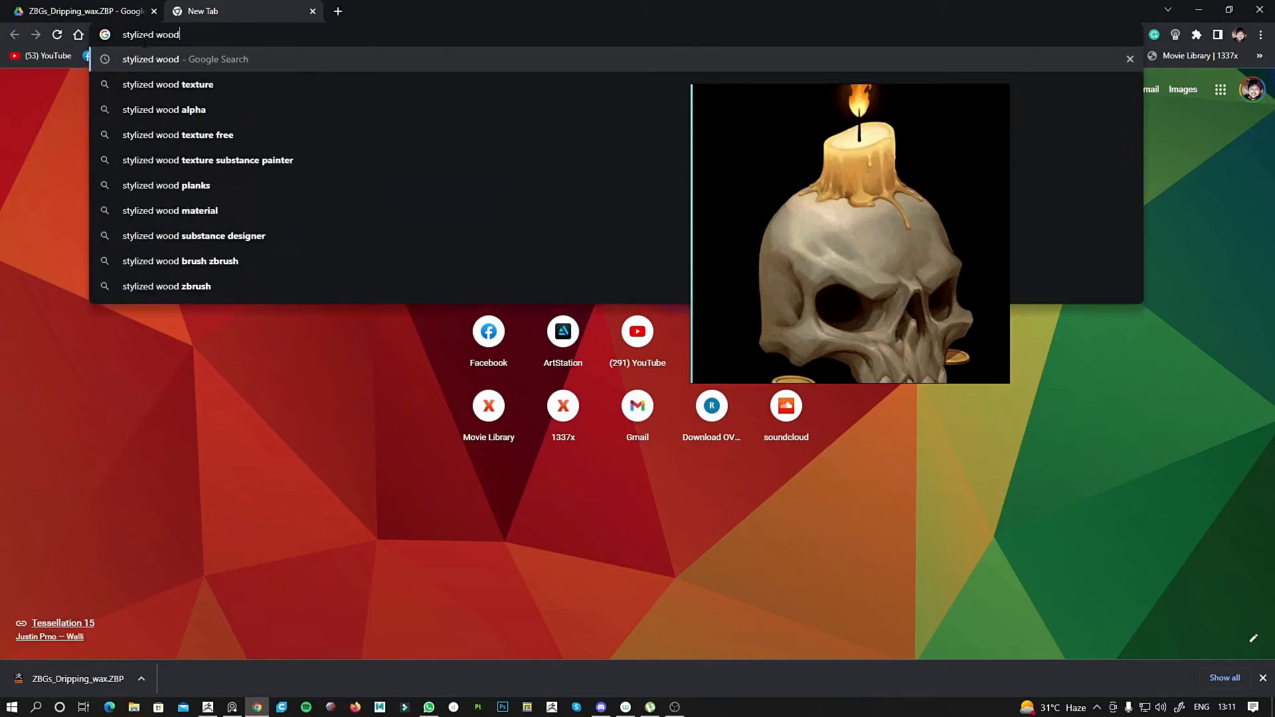
key(Return)
click(194, 140)
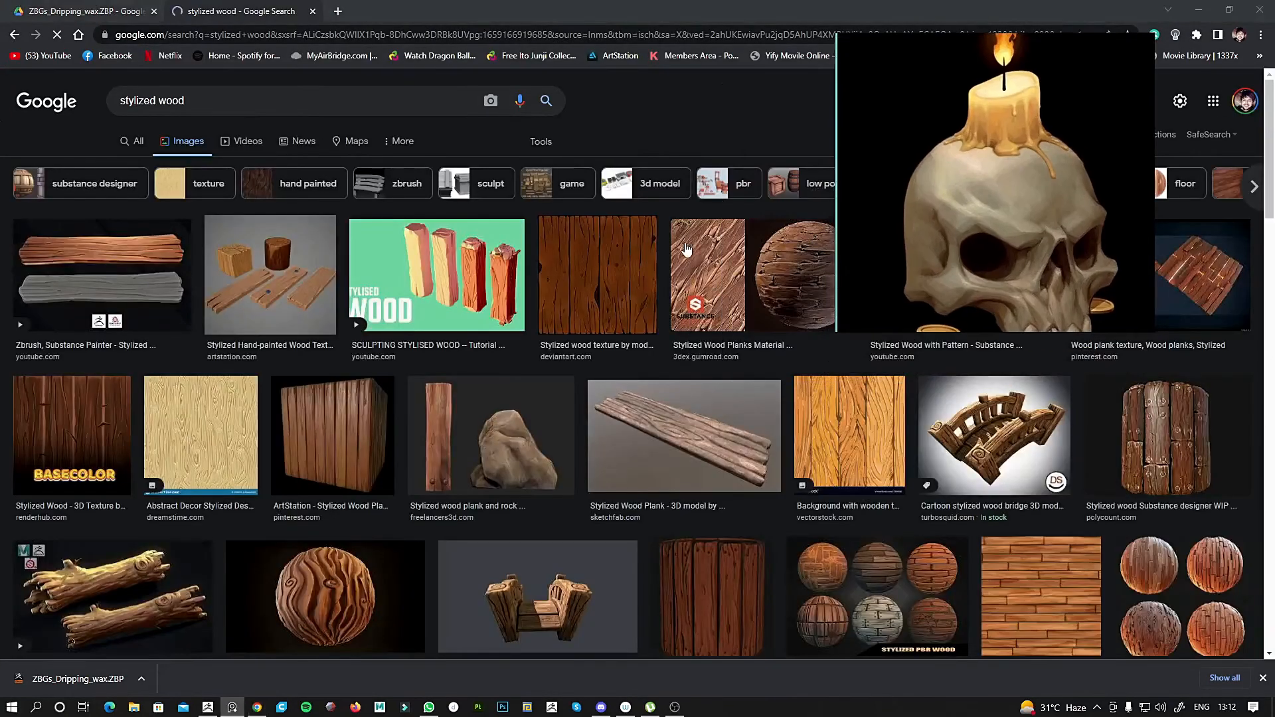
Save the hand-painted wood plank image from the results for use as a texture.
click(619, 262)
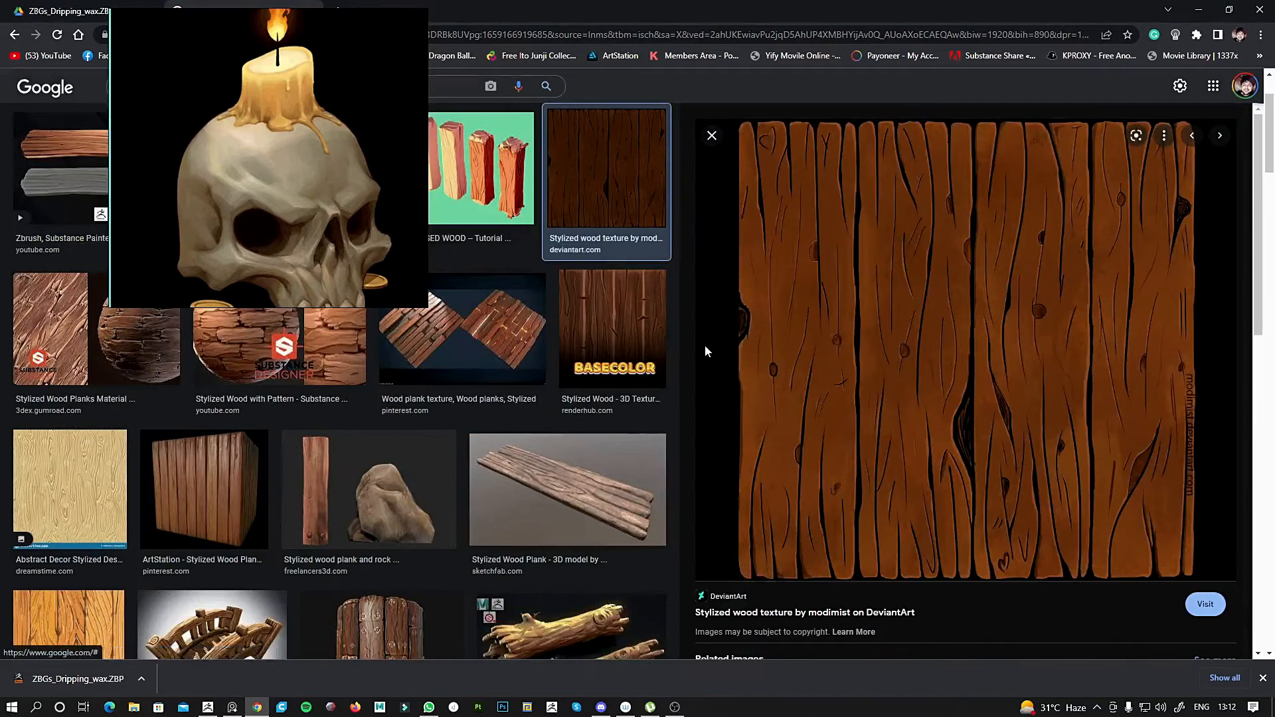
scroll(901, 458, down, 3)
click(755, 403)
right_click(938, 262)
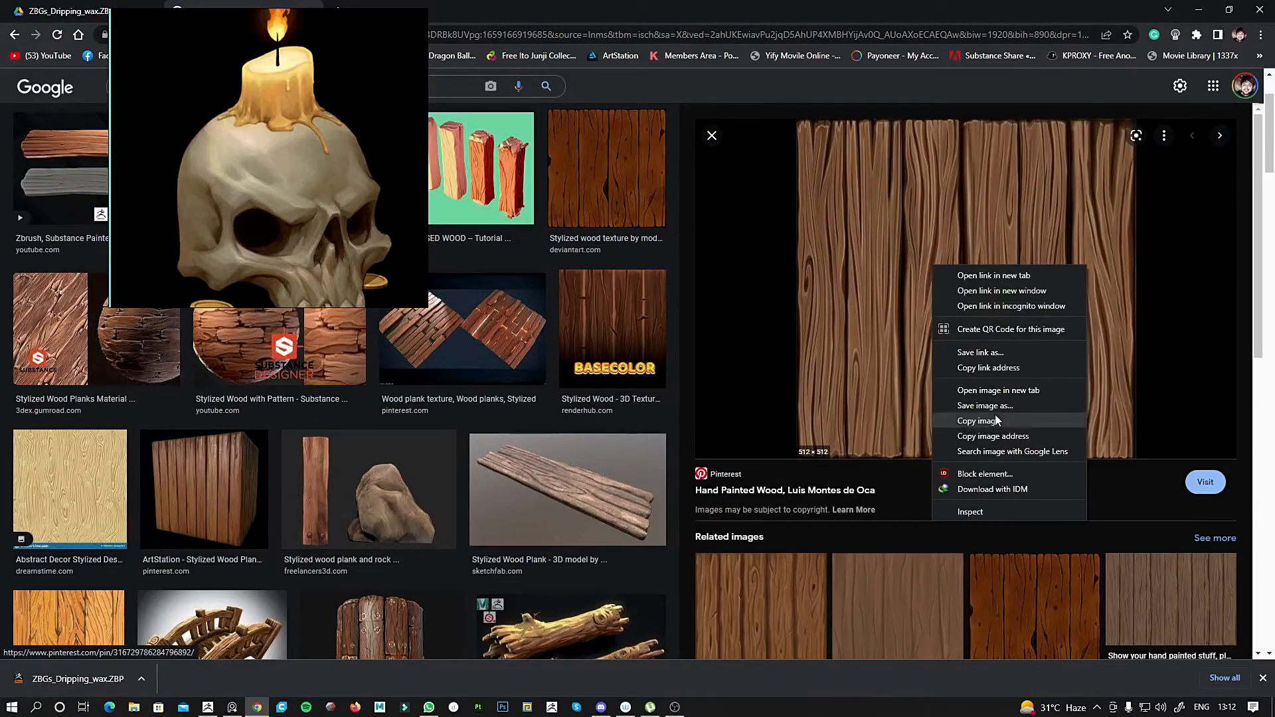
click(995, 414)
key(Return)
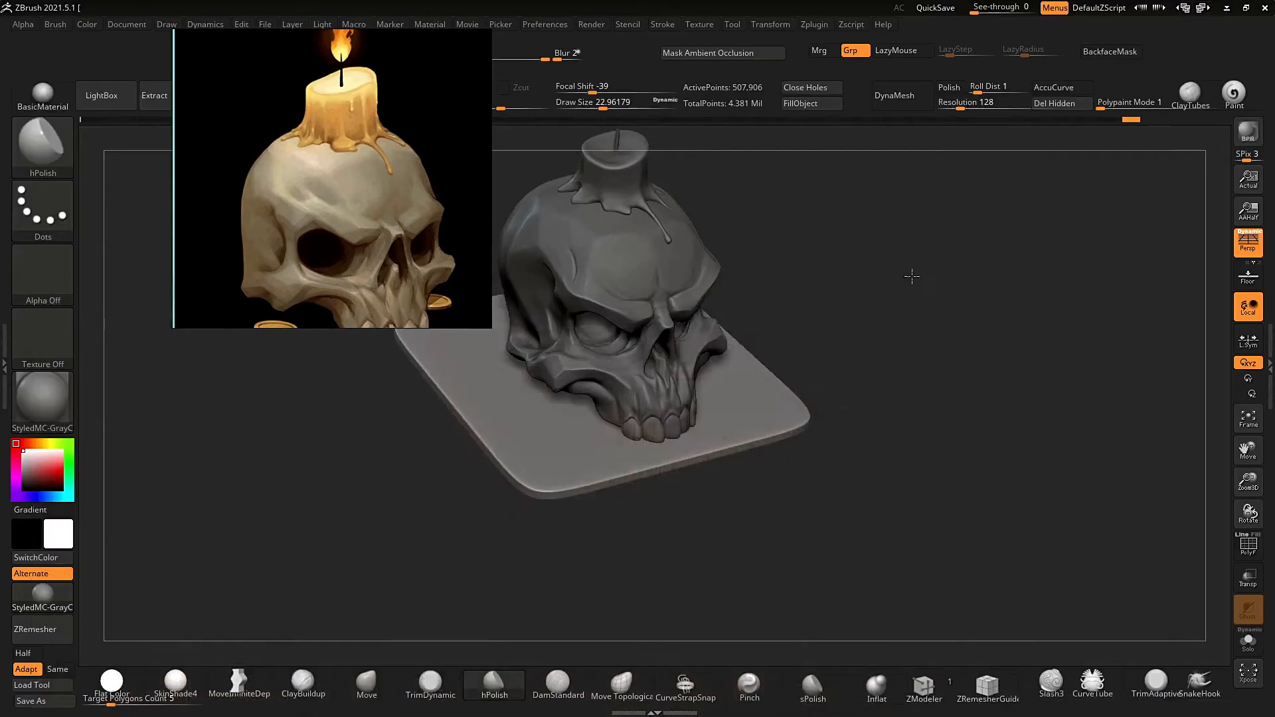
Return to ZBrush and add a new sculpting layer to the base slab.
drag(910, 276, 957, 365)
click(1147, 126)
click(1144, 316)
drag(799, 373, 861, 356)
click(1154, 127)
Try a UV-based NoiseMaker surface noise on the base slab, using the saved wood image as its alpha.
click(1154, 191)
click(1156, 206)
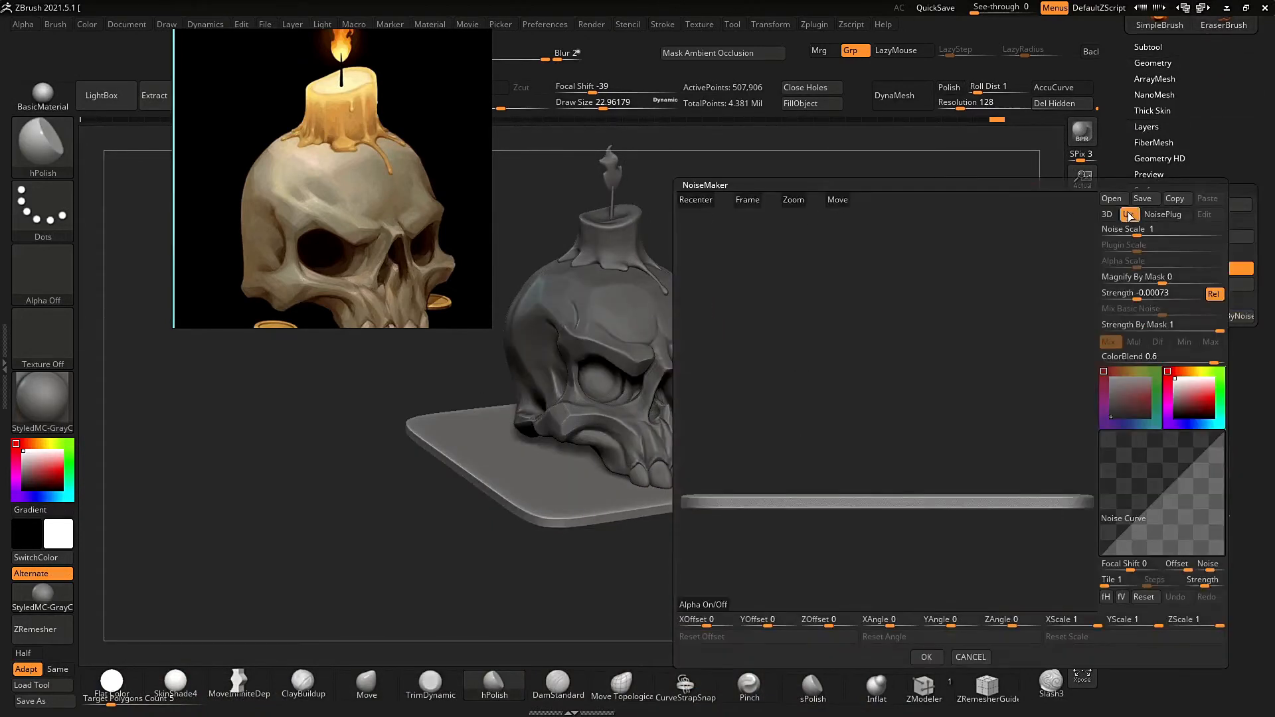
click(699, 605)
click(531, 395)
scroll(996, 388, down, 10)
double_click(656, 518)
drag(807, 249, 843, 229)
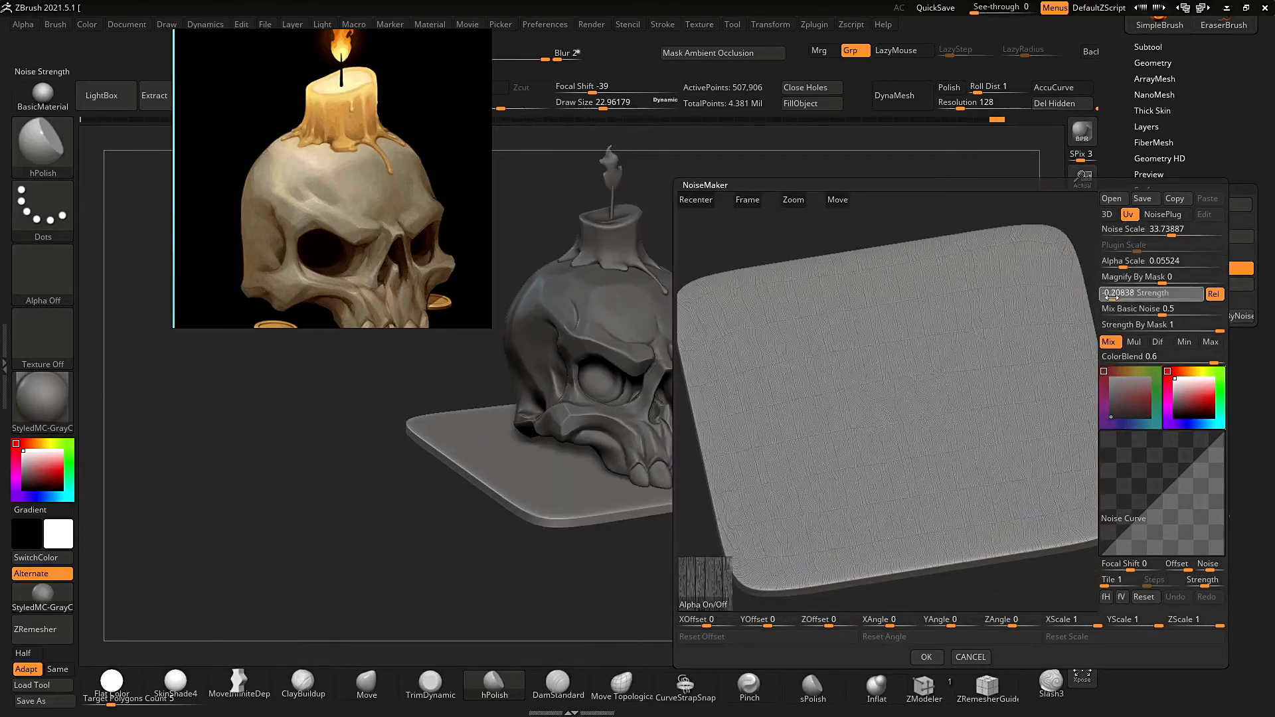
Try a noise strength of about -0.16, an alpha scale of about 0.74 and a noise scale of about 90.
drag(1111, 298, 1105, 297)
ctrl+right_drag(897, 322, 909, 392)
drag(1124, 264, 1136, 265)
ctrl+right_drag(942, 376, 902, 263)
drag(1106, 298, 1113, 298)
ctrl+right_drag(922, 505, 1002, 551)
drag(1171, 230, 1186, 231)
Try the Dif, Min, Mul and Mix noise modes on the wood grain and cancel the noise.
click(1159, 342)
click(1184, 343)
click(1135, 342)
click(1110, 342)
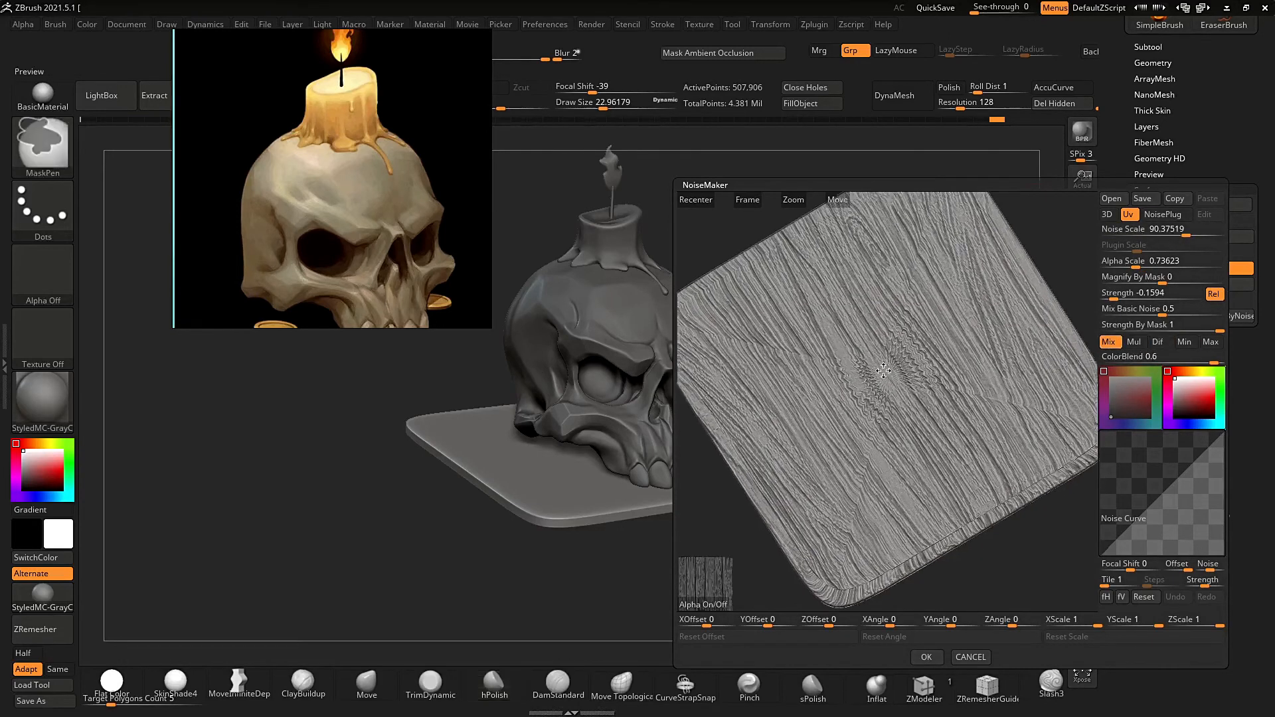
ctrl+right_drag(809, 409, 810, 436)
click(980, 657)
Show the base slab's wireframe, start a new surface noise and load the saved wood image as its alpha.
right_drag(923, 465, 990, 395)
key(shift+f)
click(1142, 204)
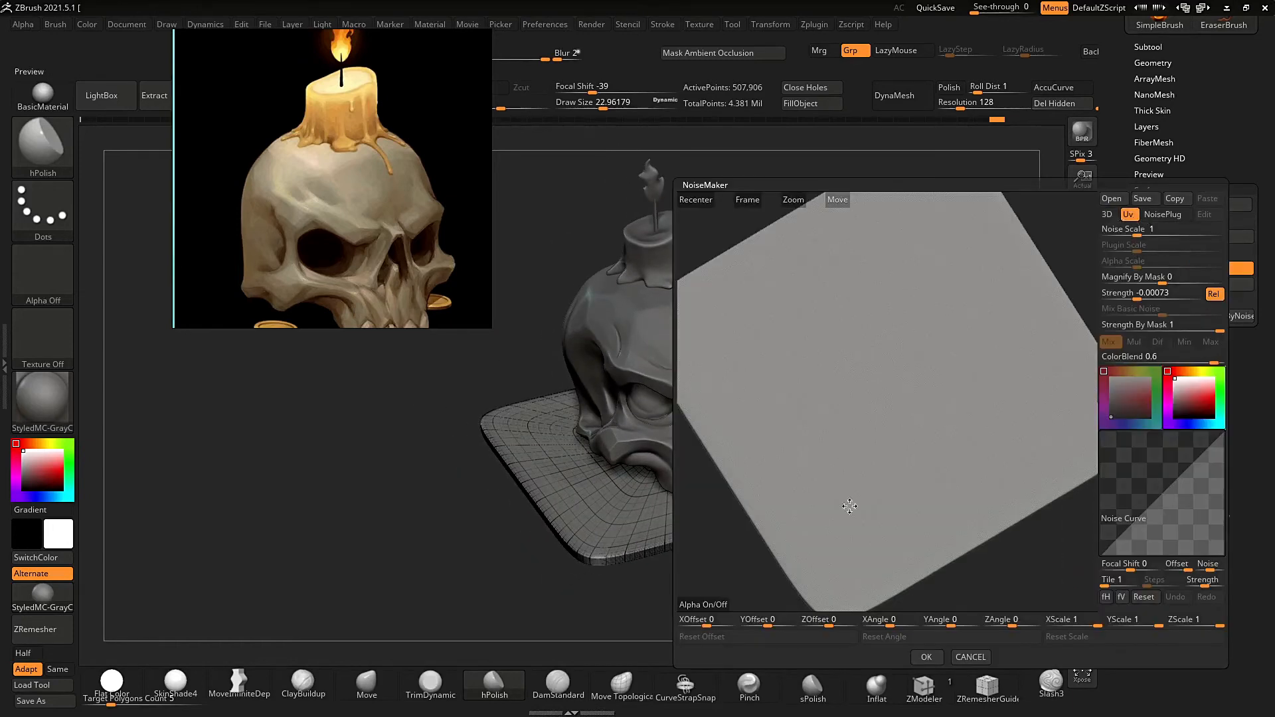
click(720, 606)
scroll(704, 398, down, 10)
click(656, 483)
click(1015, 600)
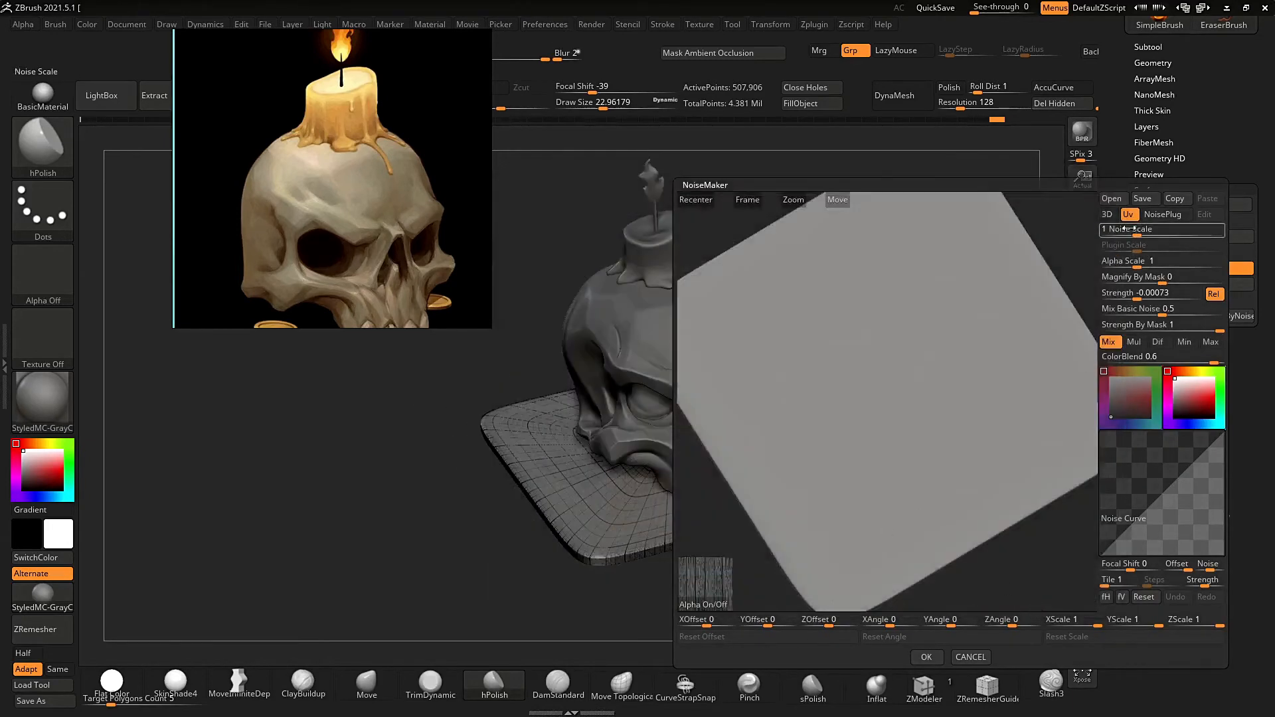
Strengthen the wood noise, compare the noise mix modes and choose Max.
drag(1137, 297, 1114, 297)
ctrl+right_drag(950, 386, 989, 428)
click(1136, 344)
click(1163, 343)
click(1184, 344)
click(1110, 344)
click(1134, 344)
click(1159, 344)
click(1210, 344)
Set the noise scale to about 22.3 and the strength to about -0.019.
right_drag(1055, 378, 1016, 419)
drag(1143, 229, 1163, 230)
drag(1115, 294, 1127, 296)
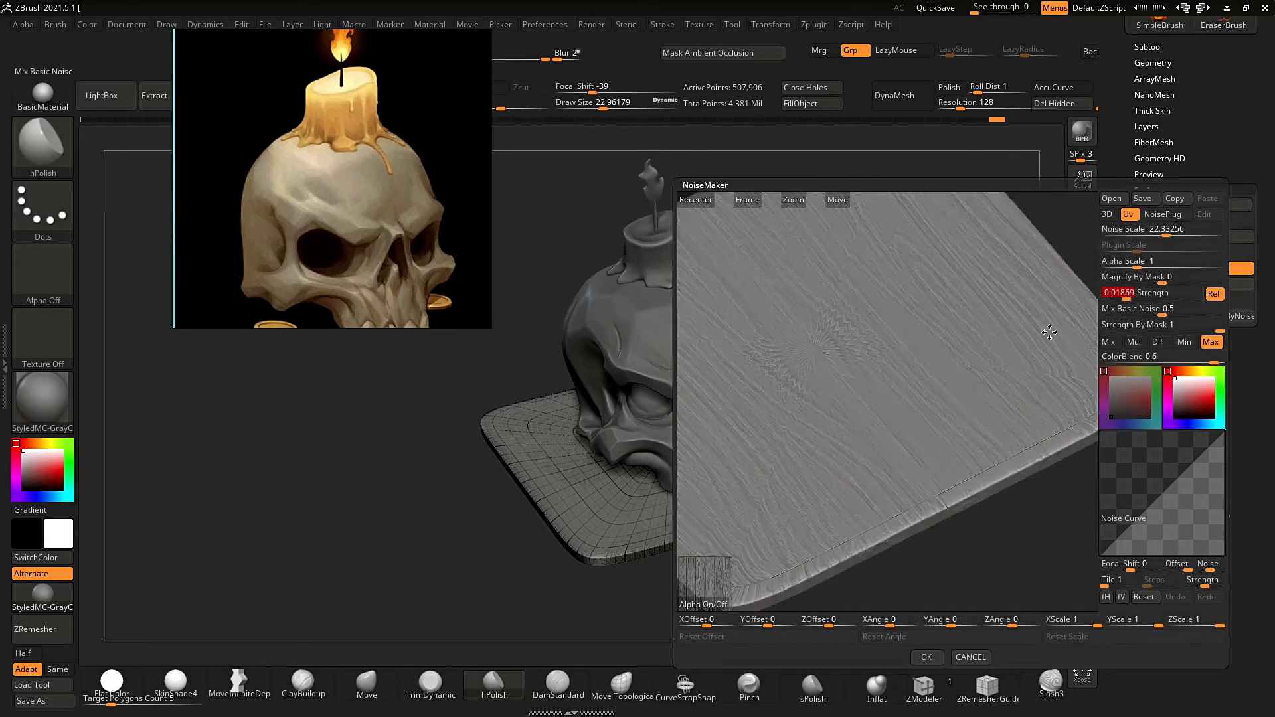
right_drag(1049, 332, 939, 369)
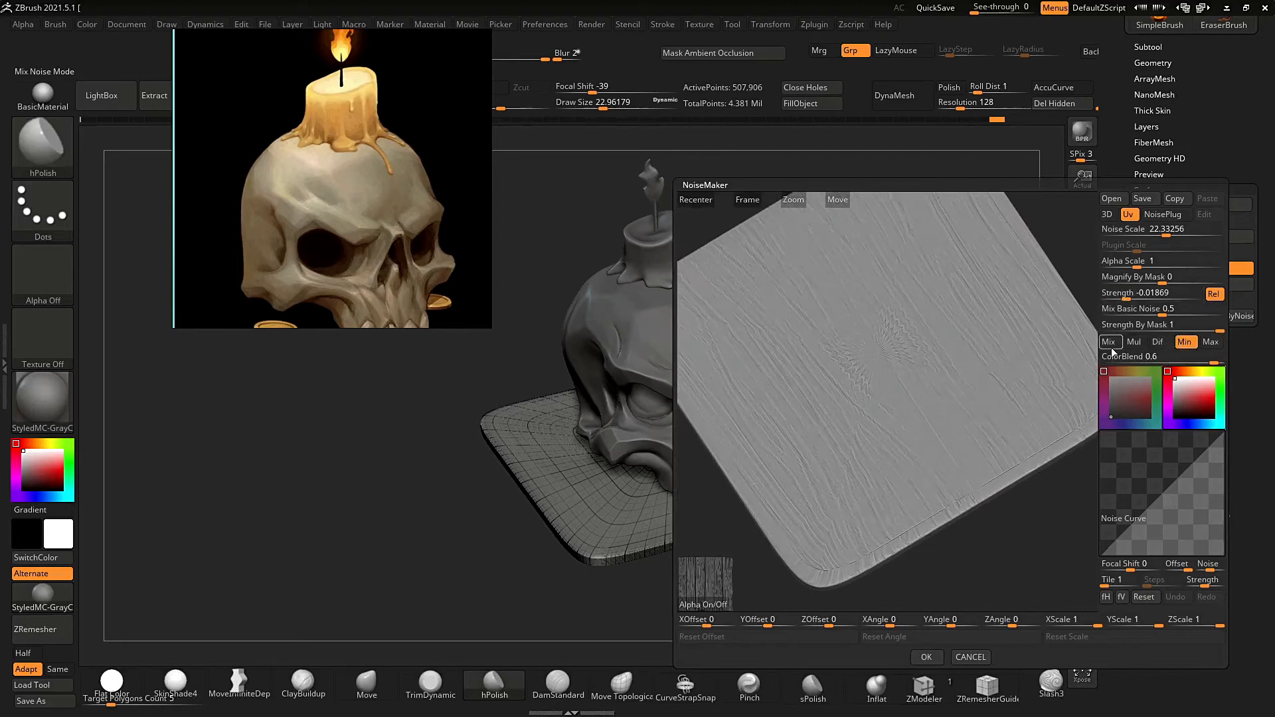
Bend the noise curve into a smooth S-shaped profile.
drag(1178, 517, 1191, 471)
drag(1024, 436, 1030, 500)
drag(1177, 517, 1172, 517)
ctrl+right_drag(1001, 425, 993, 477)
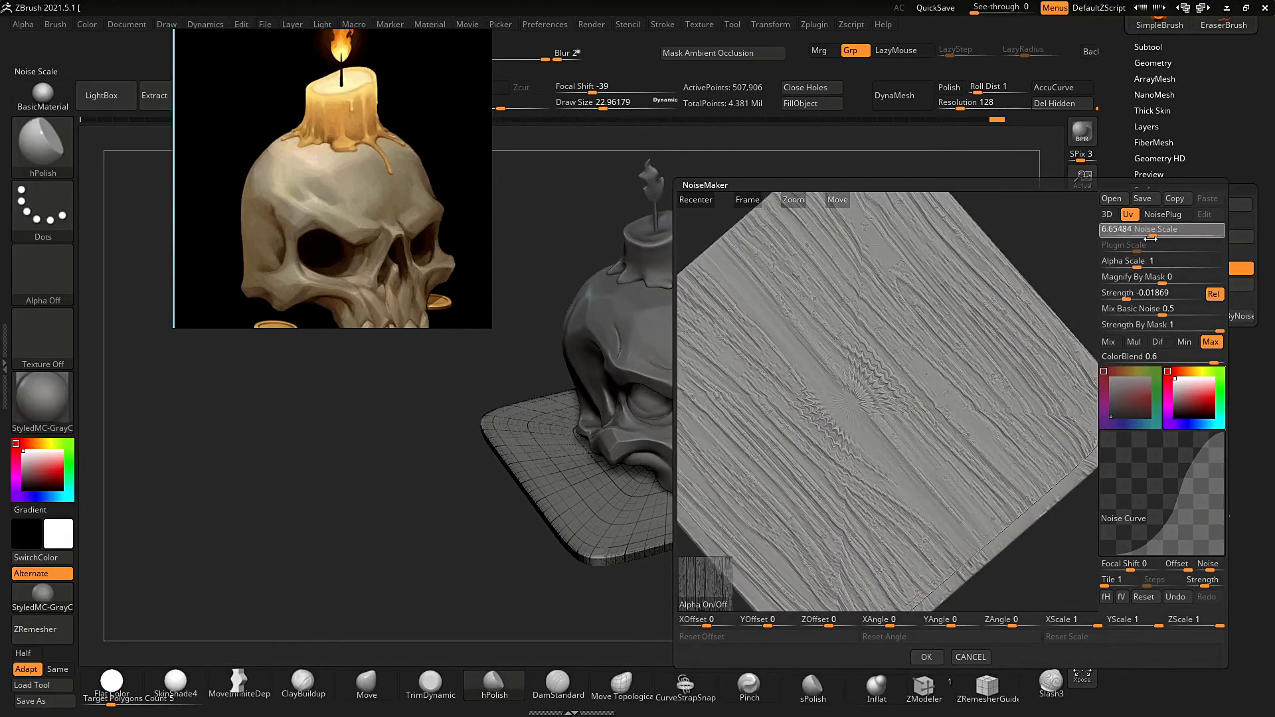
Accept the wood noise with noise scale about 4.67, alpha scale about 0.66 and strength about -0.009, and hide the wireframe.
drag(1138, 266, 1129, 295)
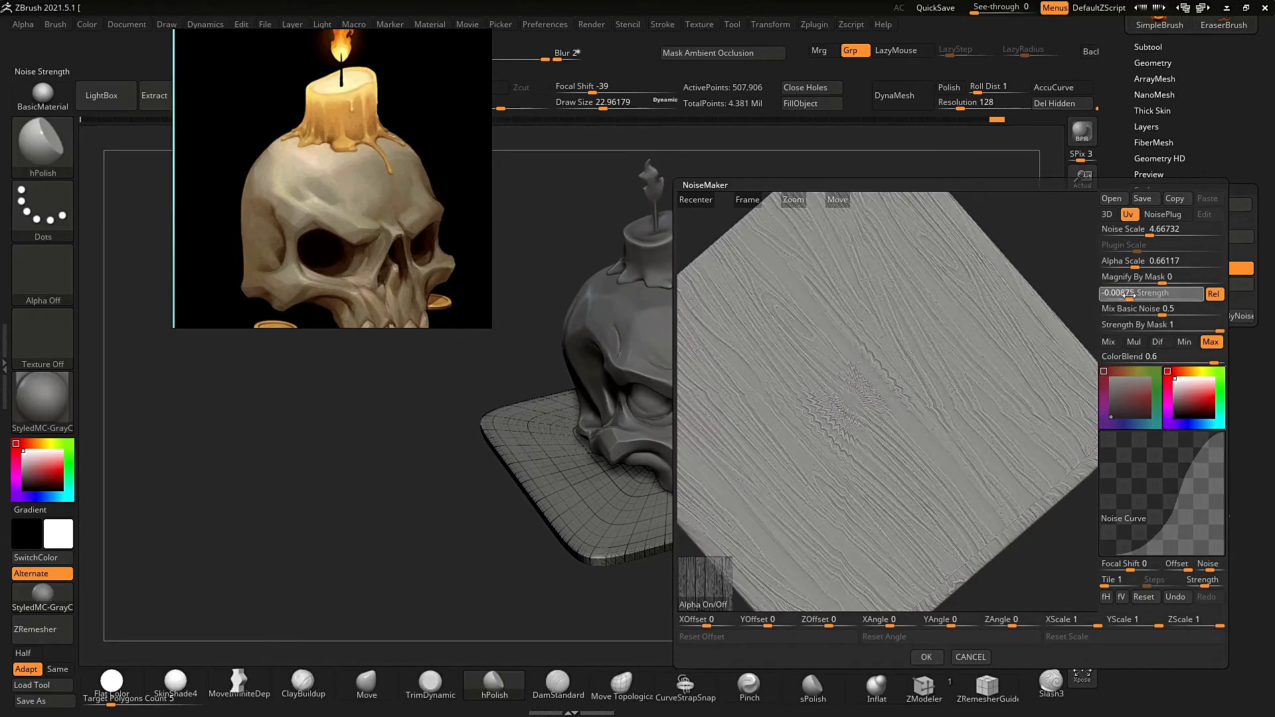
click(926, 657)
right_click(931, 465)
drag(938, 457, 996, 369)
key(shift+f)
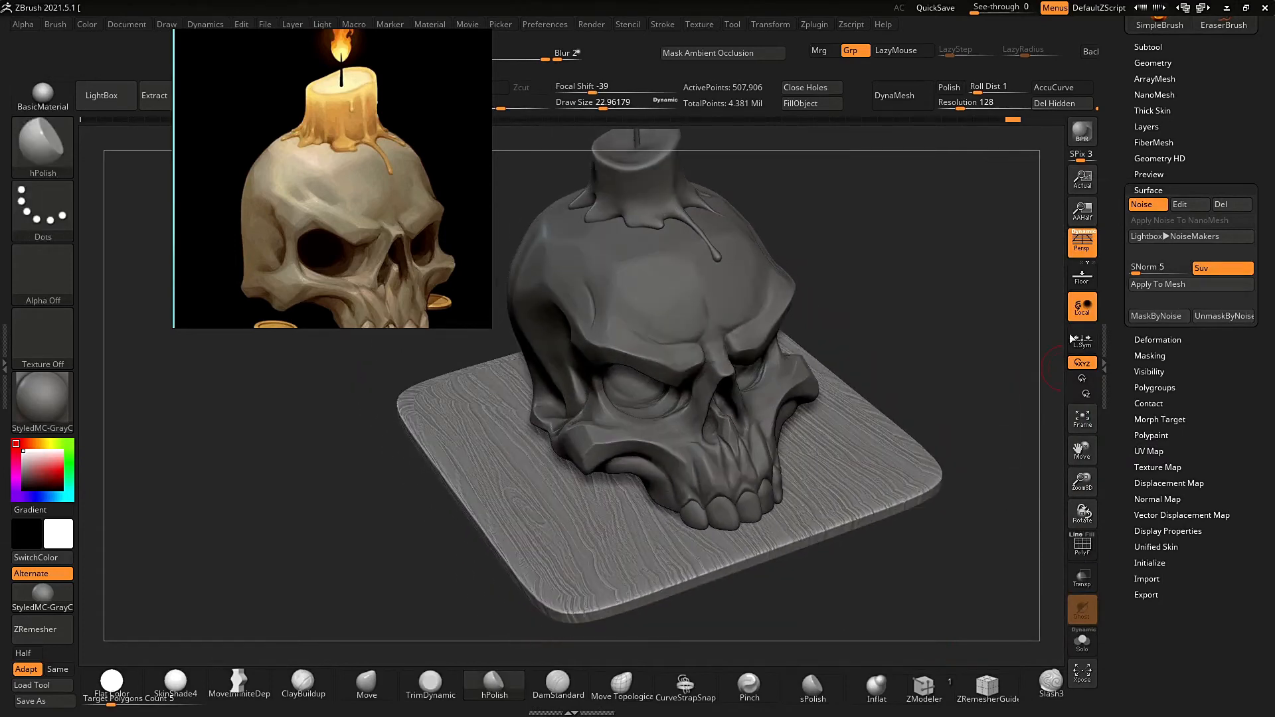
Try applying the wood grain noise permanently to the base slab's mesh.
click(1157, 285)
drag(963, 312, 970, 362)
key(shift+s)
key(ctrl+z)
Isolate the base slab and subdivide it to about 2 million points.
click(1148, 205)
click(1146, 127)
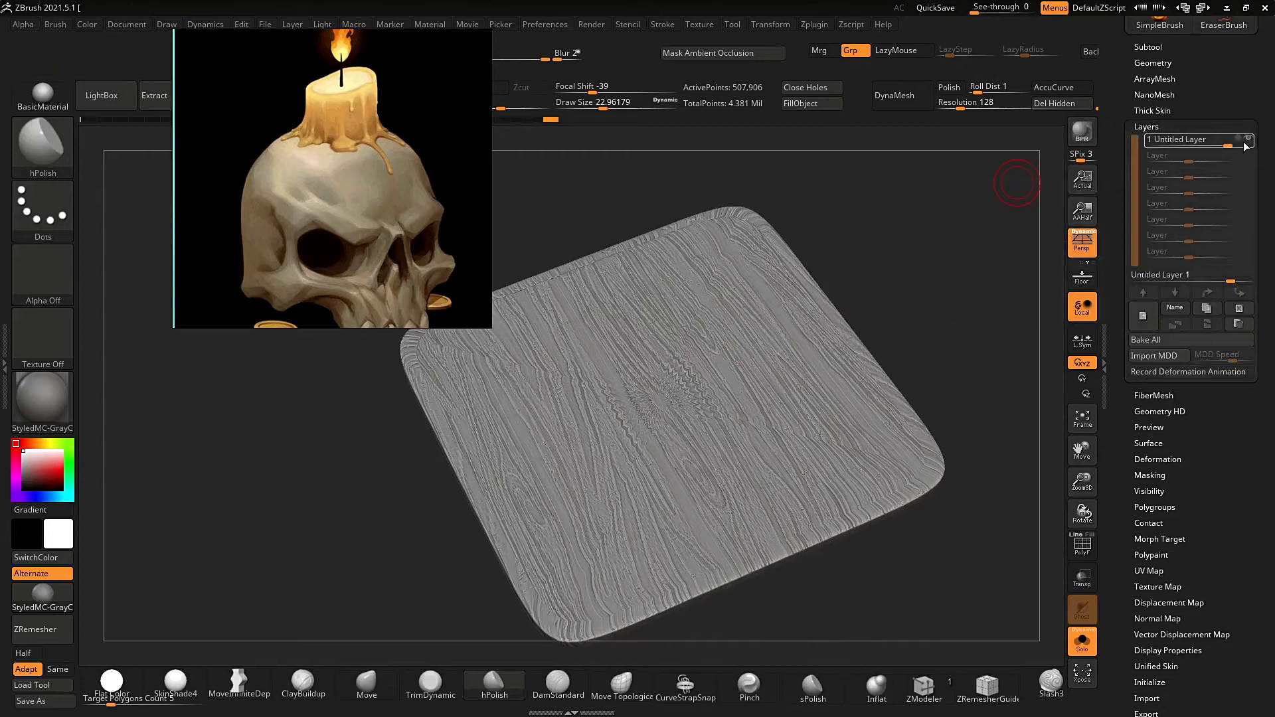
key(ctrl+d)
click(1146, 127)
click(1148, 189)
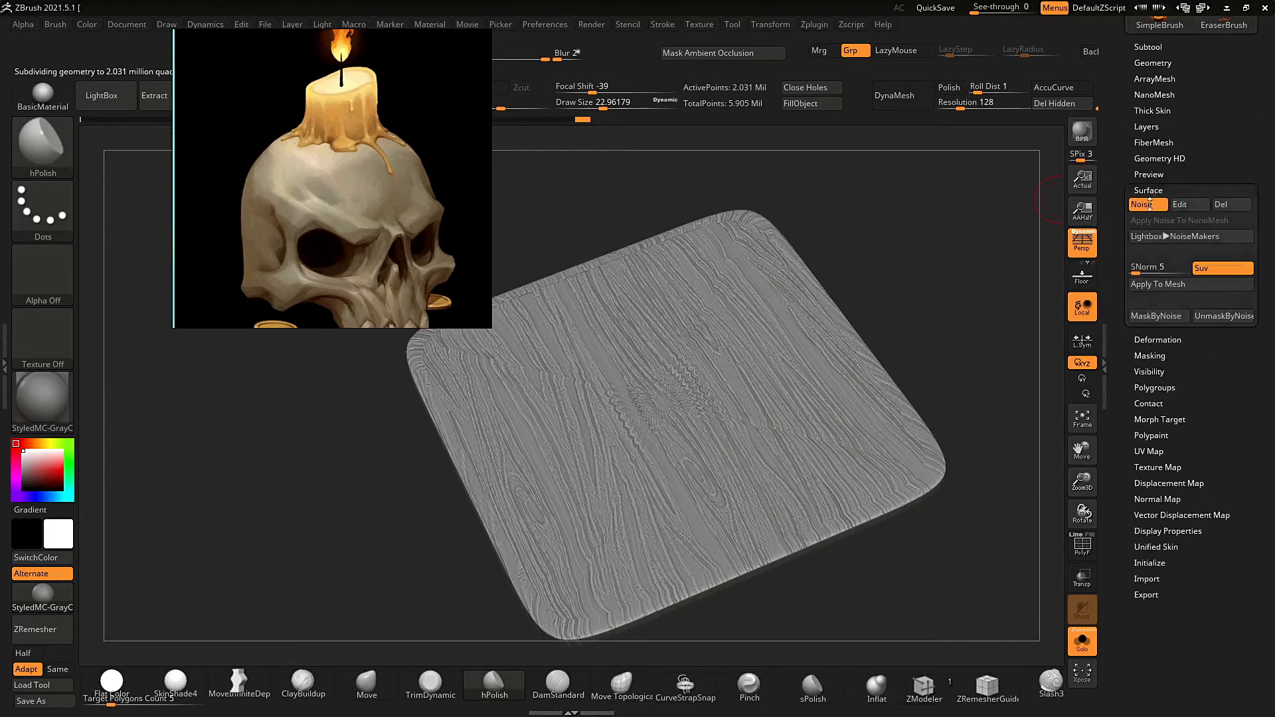
Edit the base slab's surface noise, setting its strength to about -0.025.
mouse_move(943, 319)
mouse_down()
mouse_move(959, 327)
mouse_move(930, 358)
mouse_up()
ctrl+right_drag(697, 378, 688, 316)
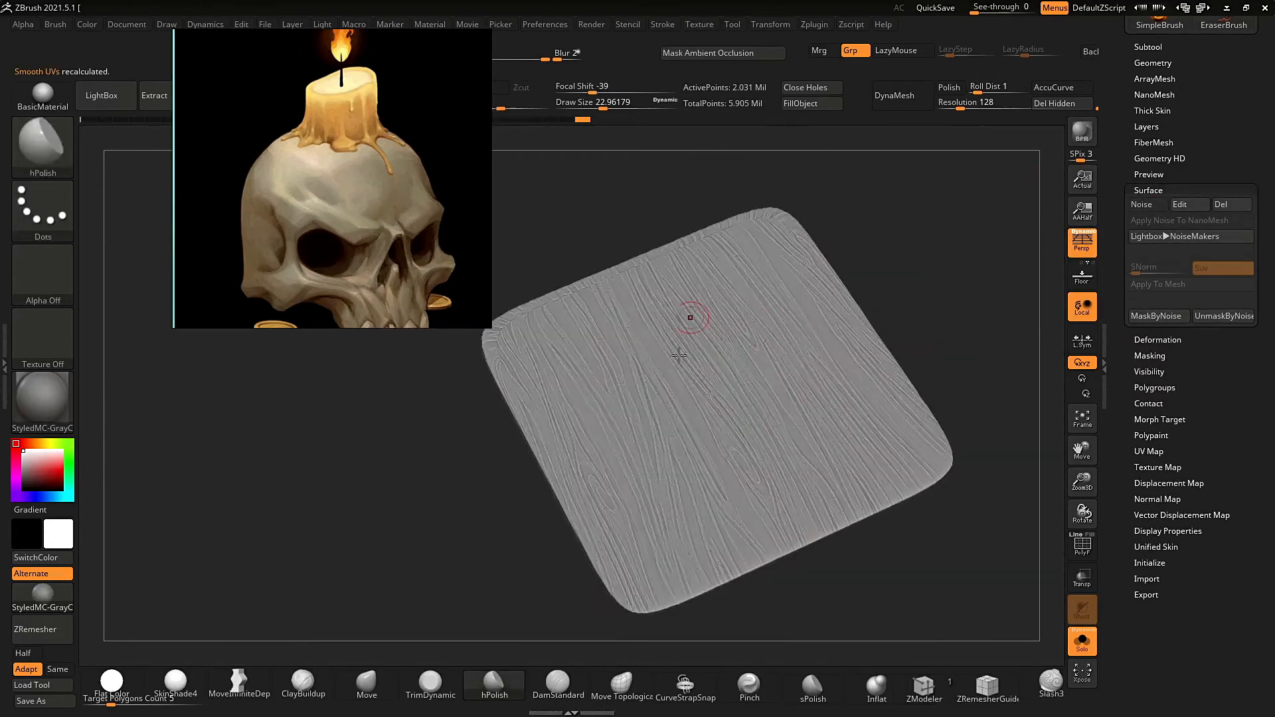
click(1186, 205)
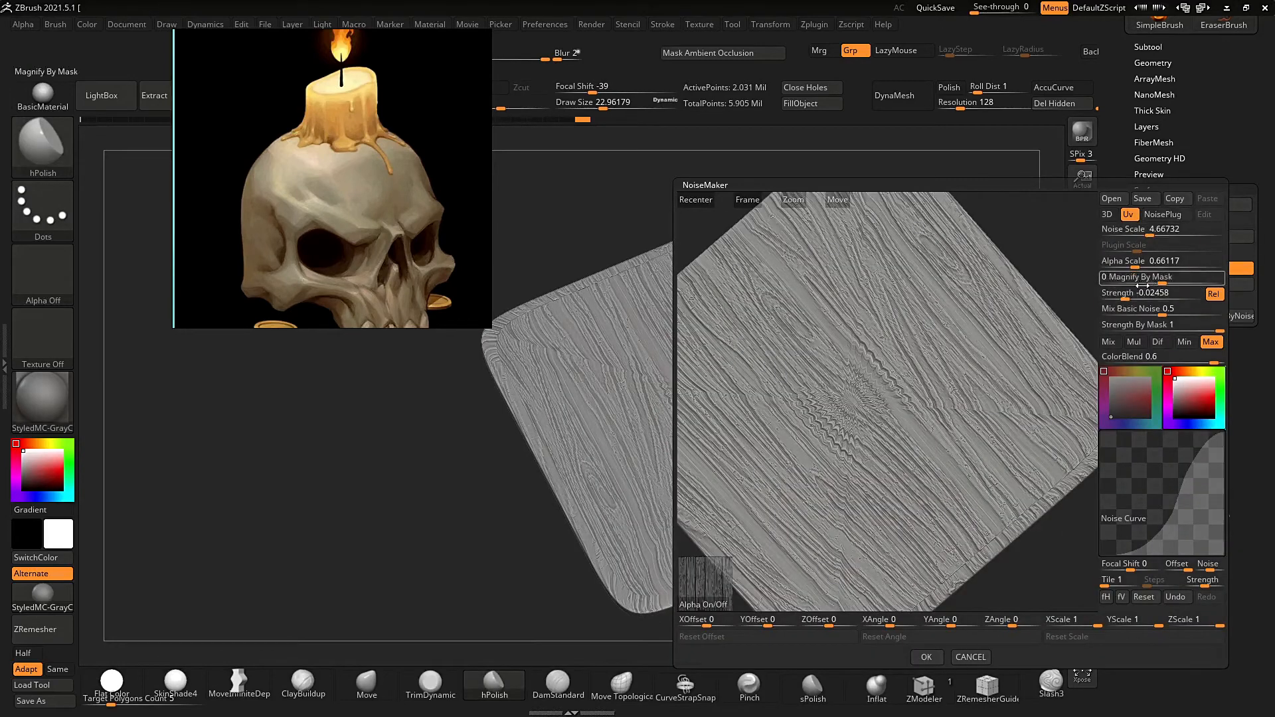
drag(1128, 294, 1122, 294)
click(926, 657)
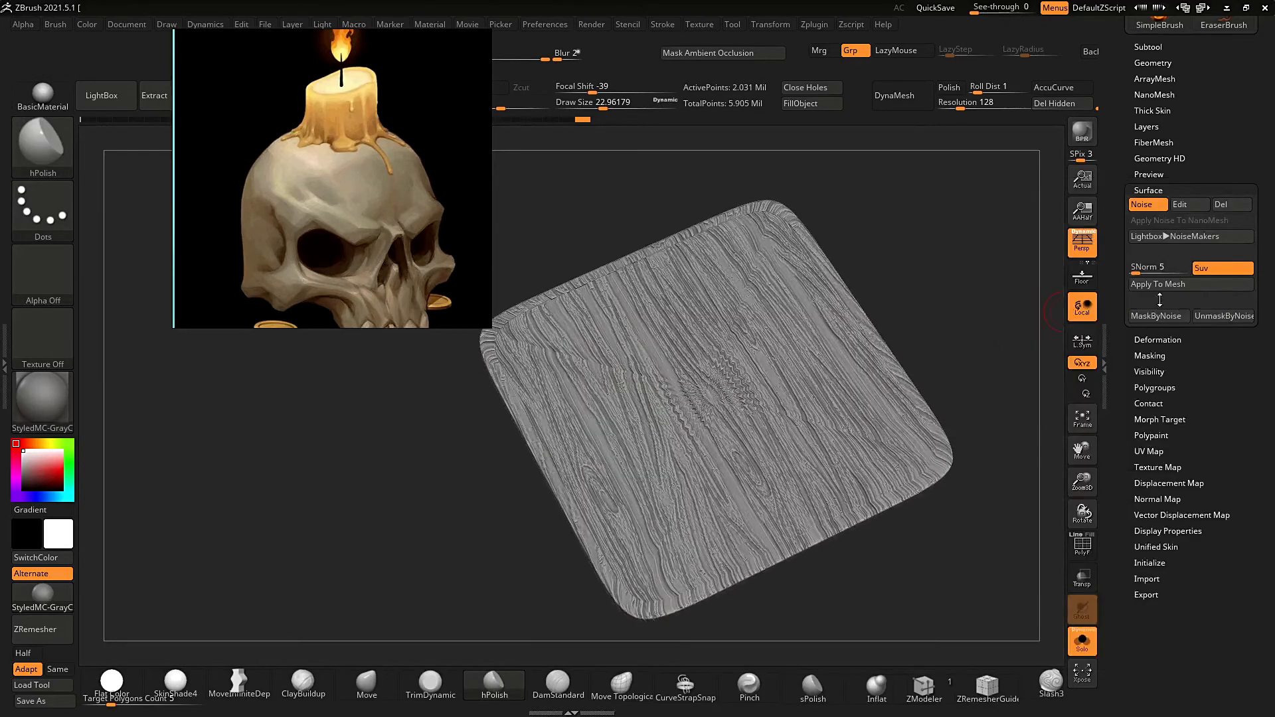
Show the whole model again, hide the tool settings and select the TrimDynamic brush.
click(1089, 634)
mouse_move(976, 431)
mouse_down()
mouse_move(975, 372)
mouse_move(950, 320)
mouse_move(994, 365)
mouse_move(975, 319)
mouse_up()
click(1103, 401)
click(430, 685)
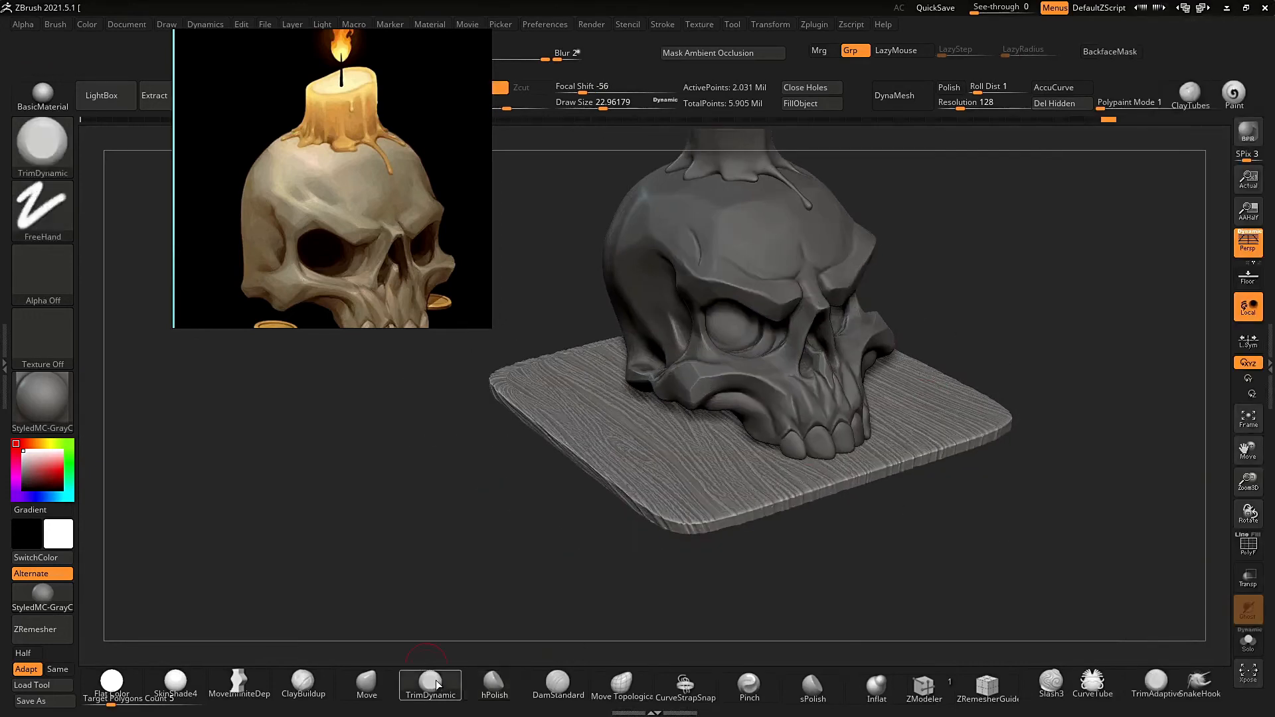
Trim the front and side edges of the base slab into uneven chipped facets with TrimDynamic.
alt+drag(564, 565, 579, 597)
drag(722, 523, 800, 499)
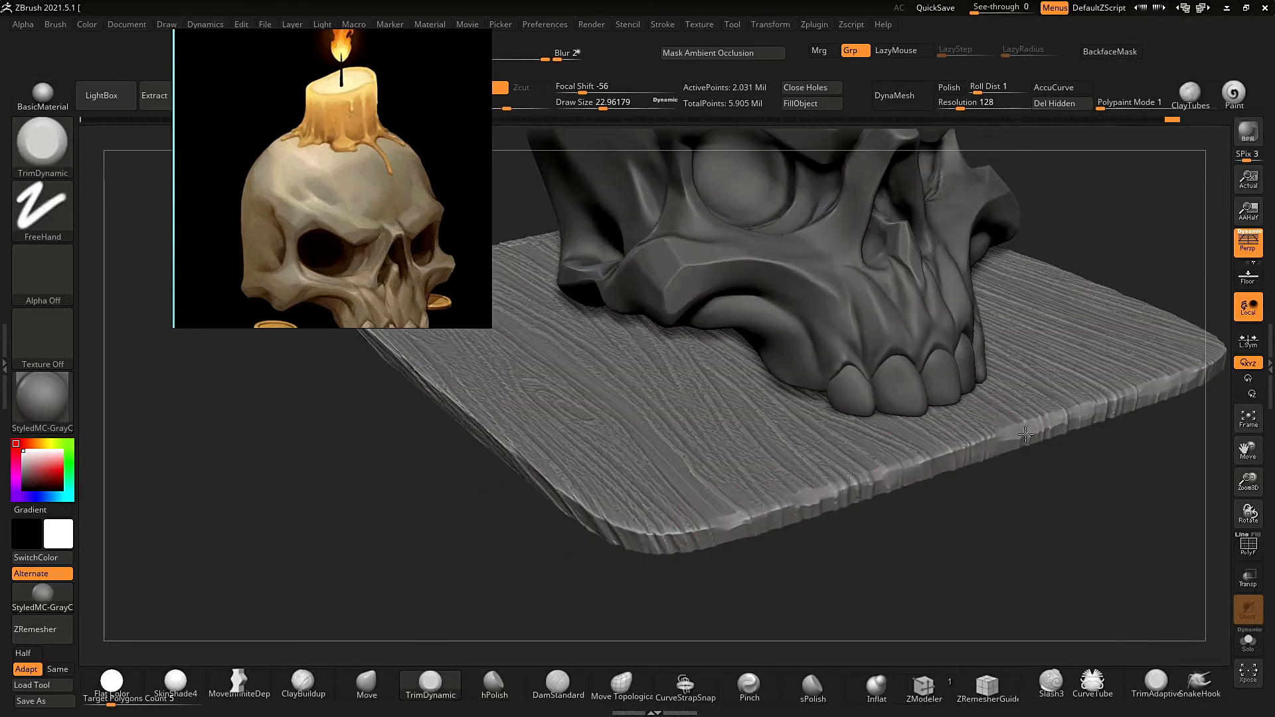
mouse_move(929, 571)
alt+mouse_down()
mouse_move(976, 479)
mouse_move(894, 532)
alt+mouse_up()
drag(953, 479, 934, 515)
mouse_move(1057, 355)
mouse_down()
mouse_move(962, 447)
mouse_move(1097, 312)
mouse_up()
mouse_move(1089, 392)
mouse_down()
mouse_move(932, 473)
mouse_move(917, 525)
mouse_up()
drag(858, 521, 1007, 381)
mouse_move(1016, 425)
mouse_down()
mouse_move(1084, 372)
mouse_move(937, 536)
mouse_move(897, 495)
mouse_up()
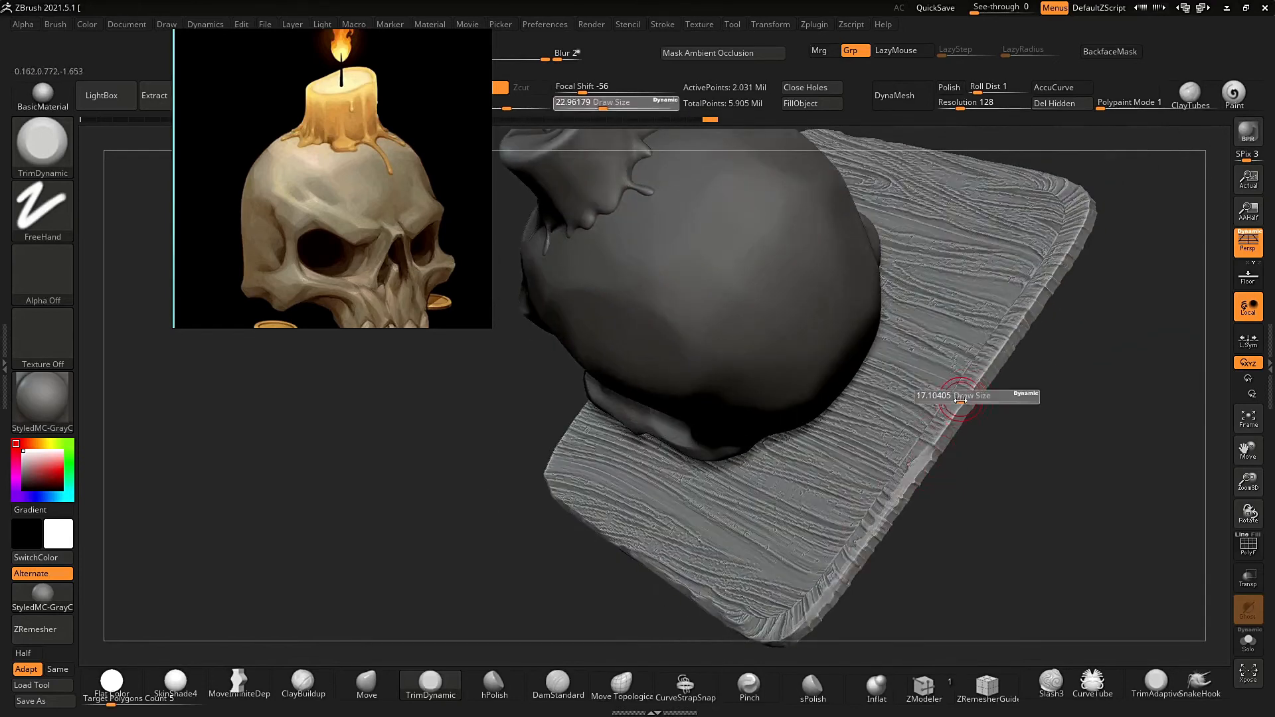
Trim the slab's rear and far side edges with TrimDynamic at a draw size of about 17.
drag(1040, 292, 995, 364)
mouse_move(976, 458)
mouse_down()
mouse_move(865, 610)
mouse_move(886, 518)
mouse_move(1116, 555)
mouse_move(943, 518)
mouse_up()
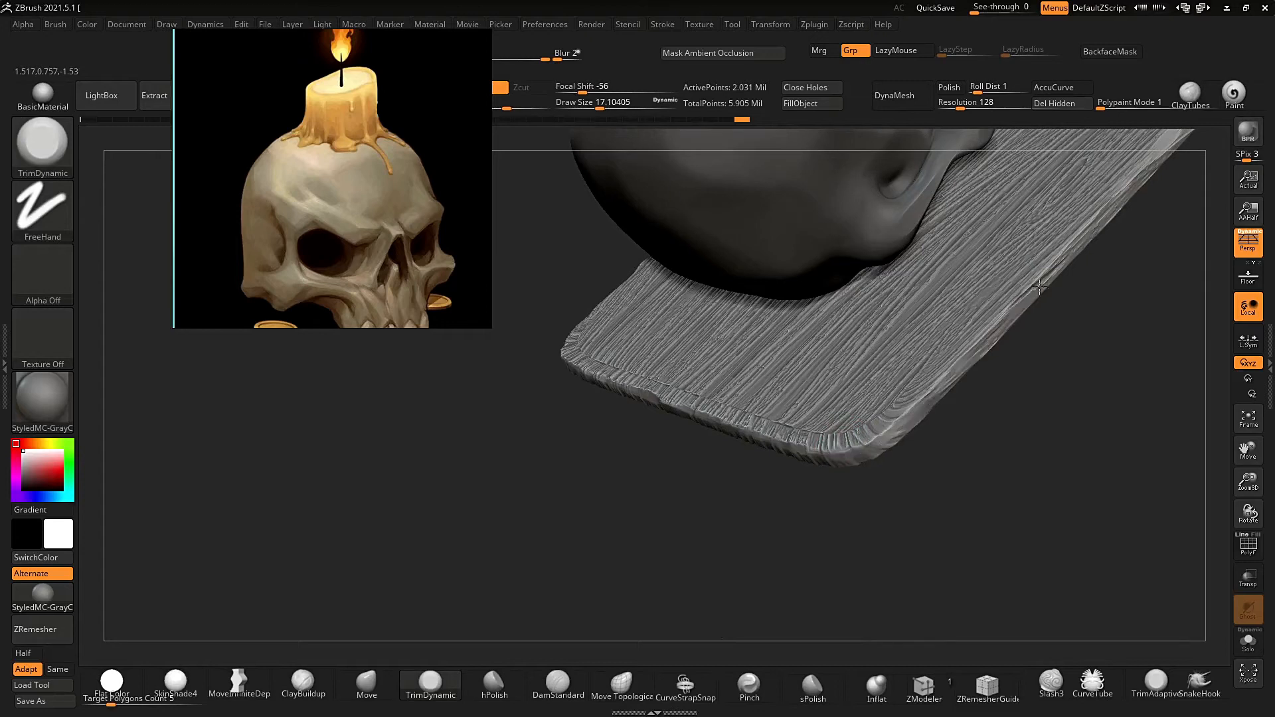
drag(1039, 287, 930, 409)
drag(956, 508, 1036, 488)
alt+drag(751, 525, 664, 571)
mouse_move(664, 571)
mouse_down()
mouse_move(784, 531)
mouse_move(820, 571)
mouse_up()
drag(821, 501, 896, 465)
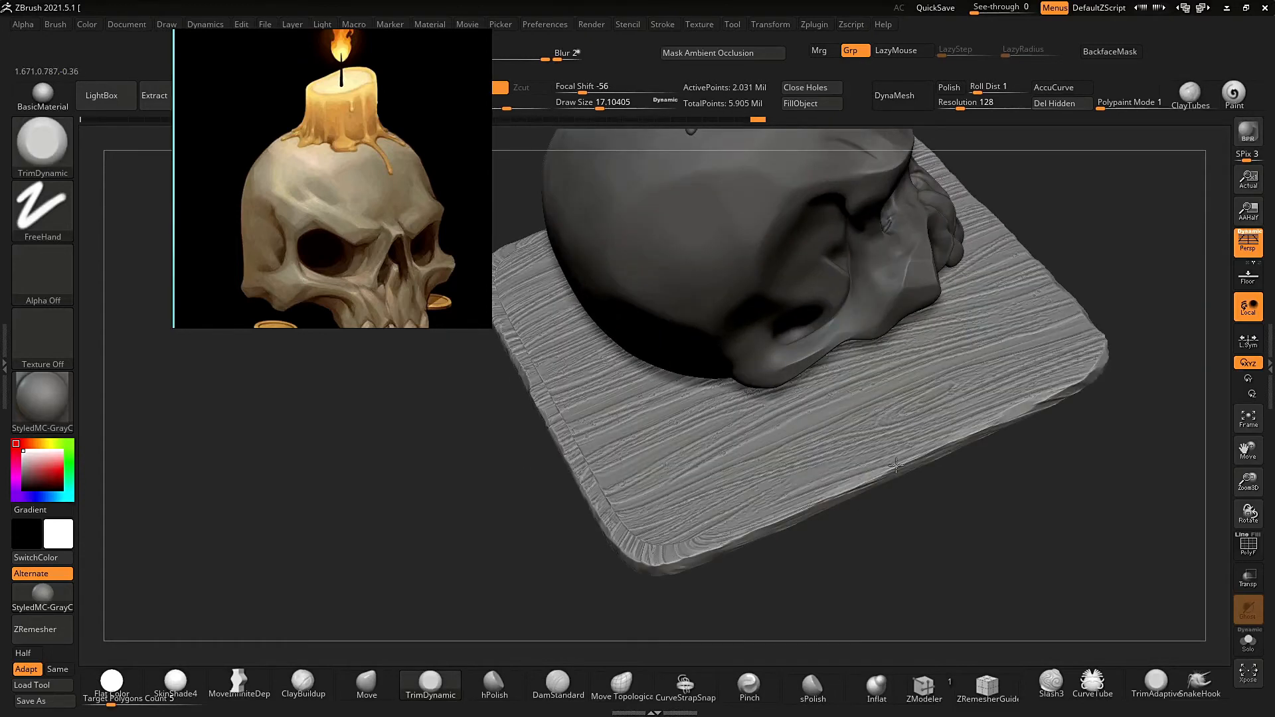
Chip the slab's rounded corner and finish trimming its remaining edges with TrimDynamic.
drag(1075, 381, 1012, 417)
ctrl+right_drag(1012, 417, 797, 438)
ctrl+right_drag(797, 438, 799, 515)
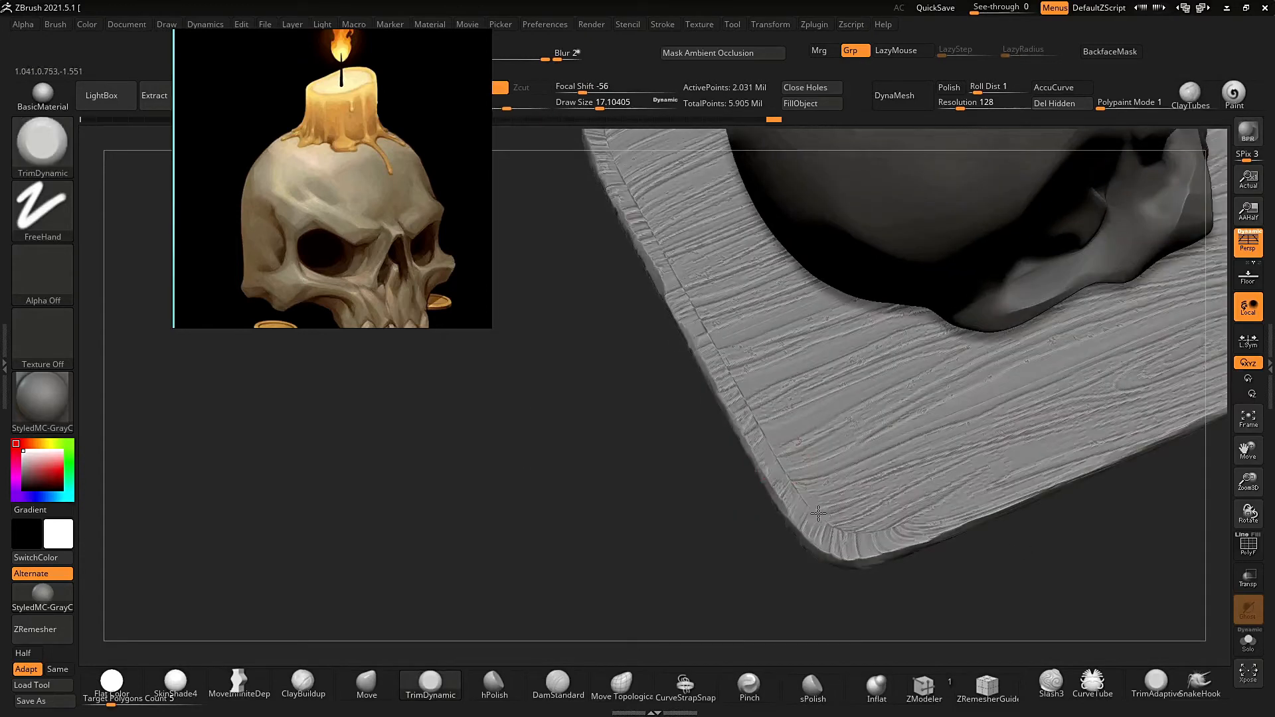
ctrl+right_drag(671, 241, 956, 399)
ctrl+right_drag(956, 399, 930, 478)
ctrl+right_drag(598, 339, 649, 456)
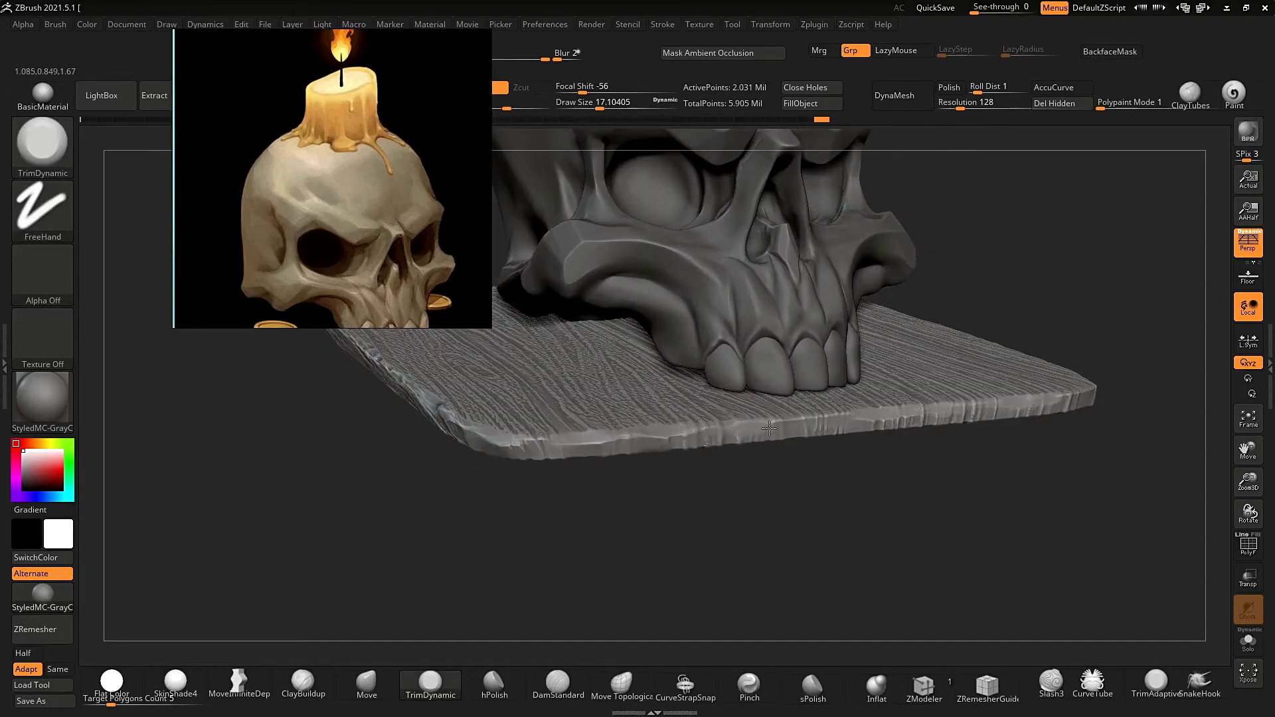
drag(992, 416, 1089, 397)
Select the skull and save the tool in the stylized skull folder.
ctrl+right_drag(1002, 282, 980, 226)
mouse_move(980, 226)
right_down()
mouse_move(956, 265)
mouse_move(1025, 325)
mouse_move(1019, 309)
mouse_move(1064, 336)
mouse_move(973, 356)
mouse_move(1010, 338)
mouse_move(1016, 371)
right_up()
alt+click(806, 372)
right_drag(1016, 372, 982, 332)
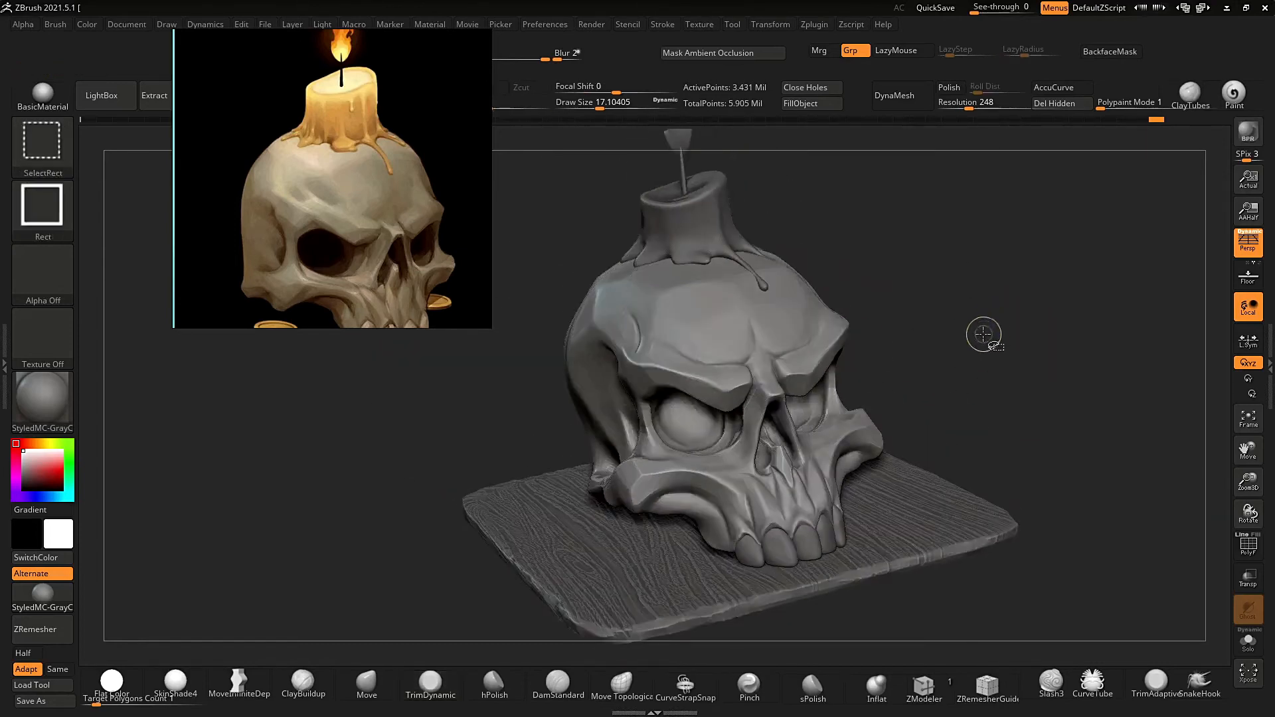
key(ctrl+shift+s)
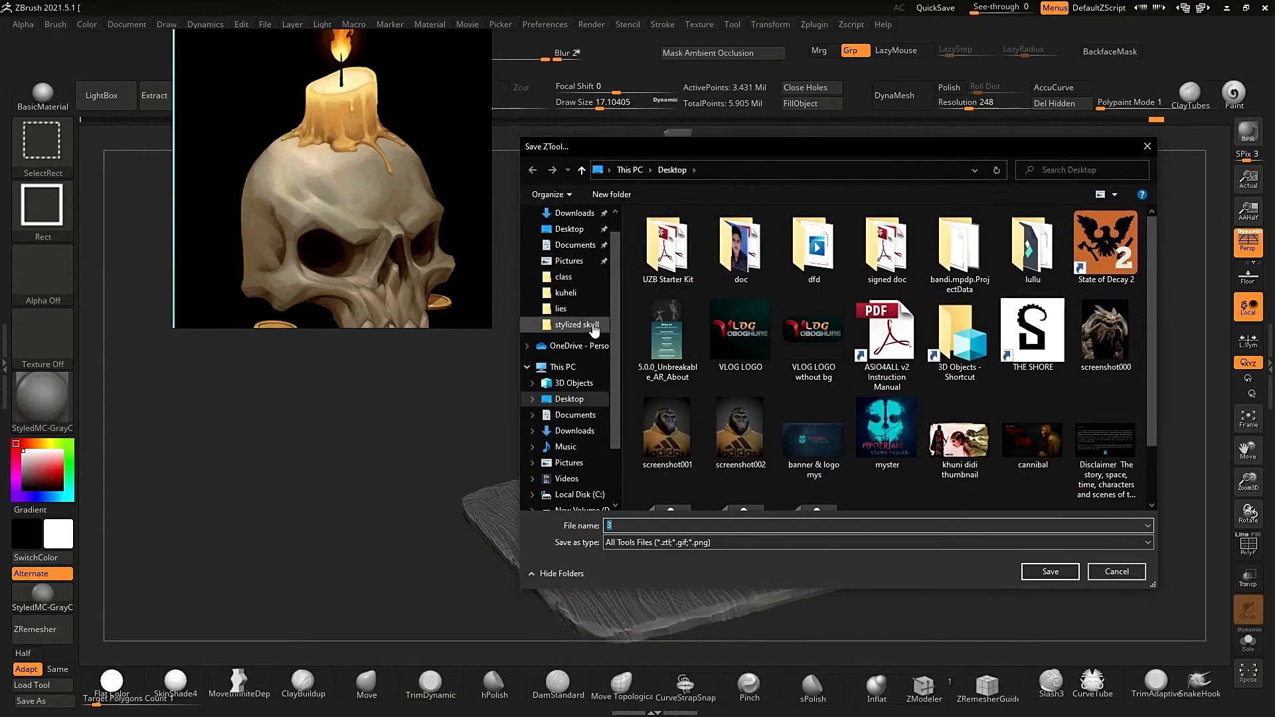
click(597, 329)
click(1071, 575)
click(667, 364)
Select the candle wax and adjust the drip over the forehead with the Move brush.
right_drag(927, 348, 976, 325)
ctrl+right_drag(976, 326, 982, 378)
alt+click(781, 291)
mouse_move(781, 292)
ctrl+right_down()
mouse_move(785, 253)
mouse_move(838, 359)
ctrl+right_up()
key(b)
key(m)
key(v)
right_drag(838, 359, 811, 425)
Select the teeth, enlarge the reference on its teeth and start flattening the front teeth with hPolish.
alt+click(770, 498)
middle_drag(384, 293, 348, 176)
scroll(347, 177, up, 3)
right_drag(870, 349, 919, 412)
mouse_move(745, 456)
right_down()
mouse_move(725, 432)
mouse_move(712, 499)
right_up()
click(479, 686)
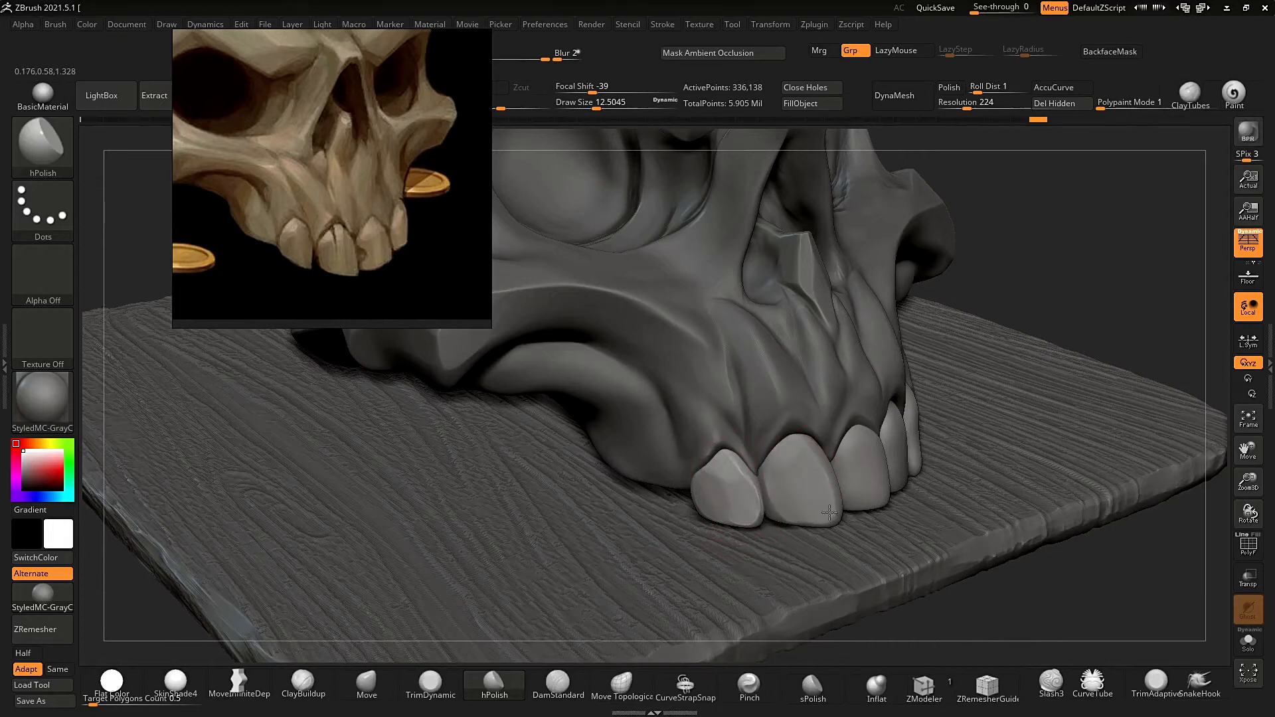
right_drag(829, 513, 803, 459)
drag(841, 511, 812, 469)
Polish flat planes onto the large front tooth with hPolish at a draw size of about 12.5.
mouse_move(813, 469)
ctrl+right_down()
mouse_move(782, 147)
mouse_move(764, 465)
ctrl+right_up()
right_drag(764, 465, 805, 481)
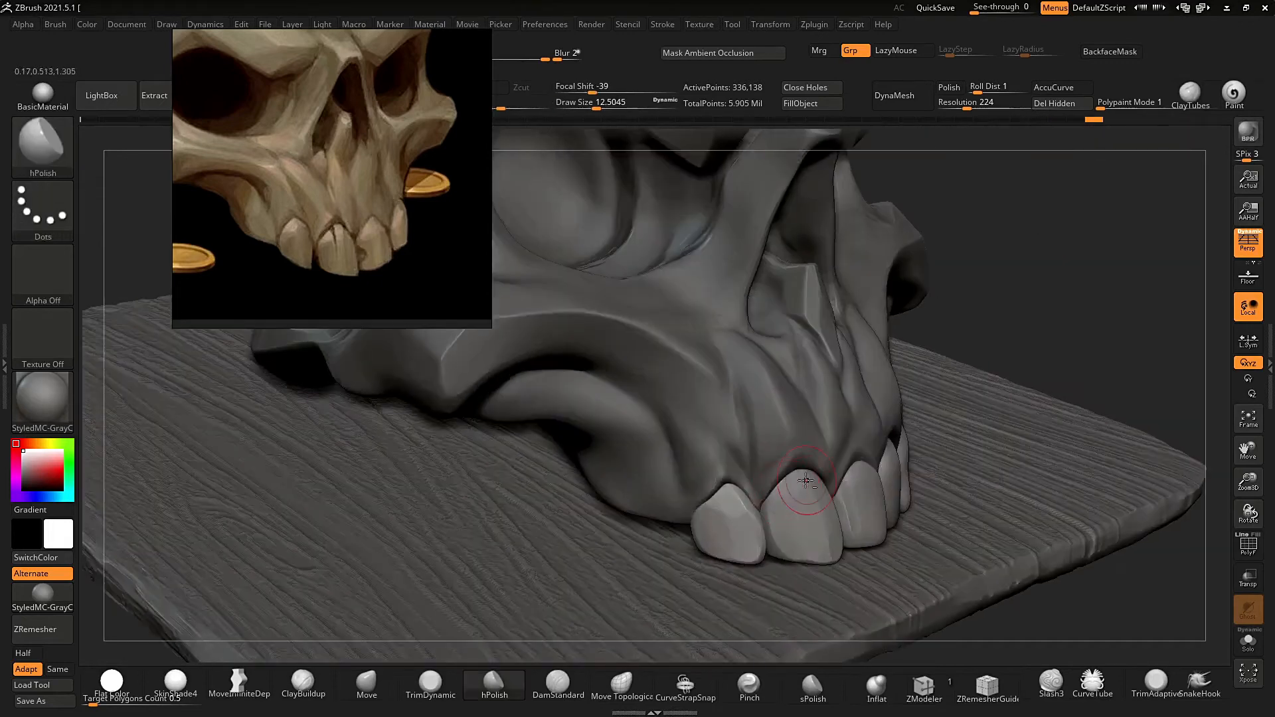
drag(799, 499, 796, 514)
right_drag(857, 505, 818, 487)
drag(818, 487, 823, 469)
mouse_move(823, 469)
ctrl+right_down()
mouse_move(1005, 265)
mouse_move(1023, 425)
mouse_move(764, 505)
ctrl+right_up()
Carve a crease across the top of the large front tooth with DamStandard, then flatten the tooth with hPolish.
click(558, 686)
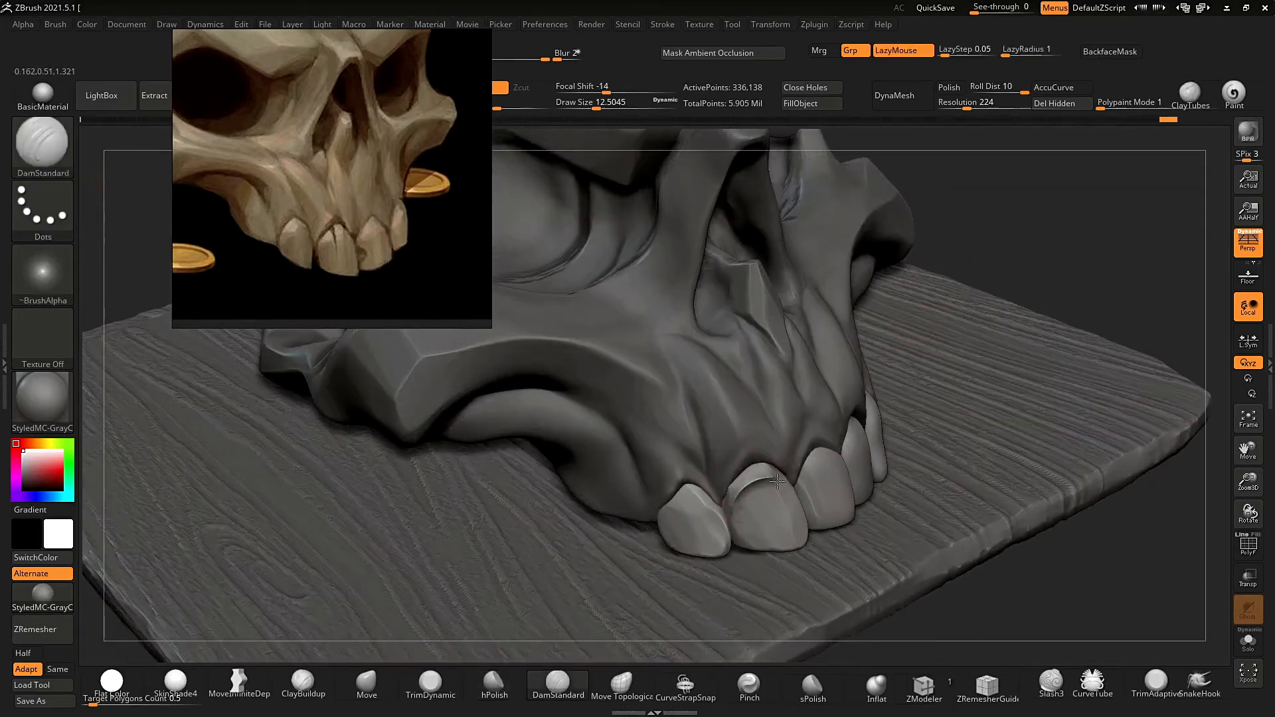
click(495, 683)
mouse_move(864, 388)
right_down()
mouse_move(775, 476)
mouse_move(876, 425)
right_up()
mouse_move(876, 425)
ctrl+right_down()
mouse_move(939, 342)
mouse_move(820, 411)
mouse_move(828, 509)
ctrl+right_up()
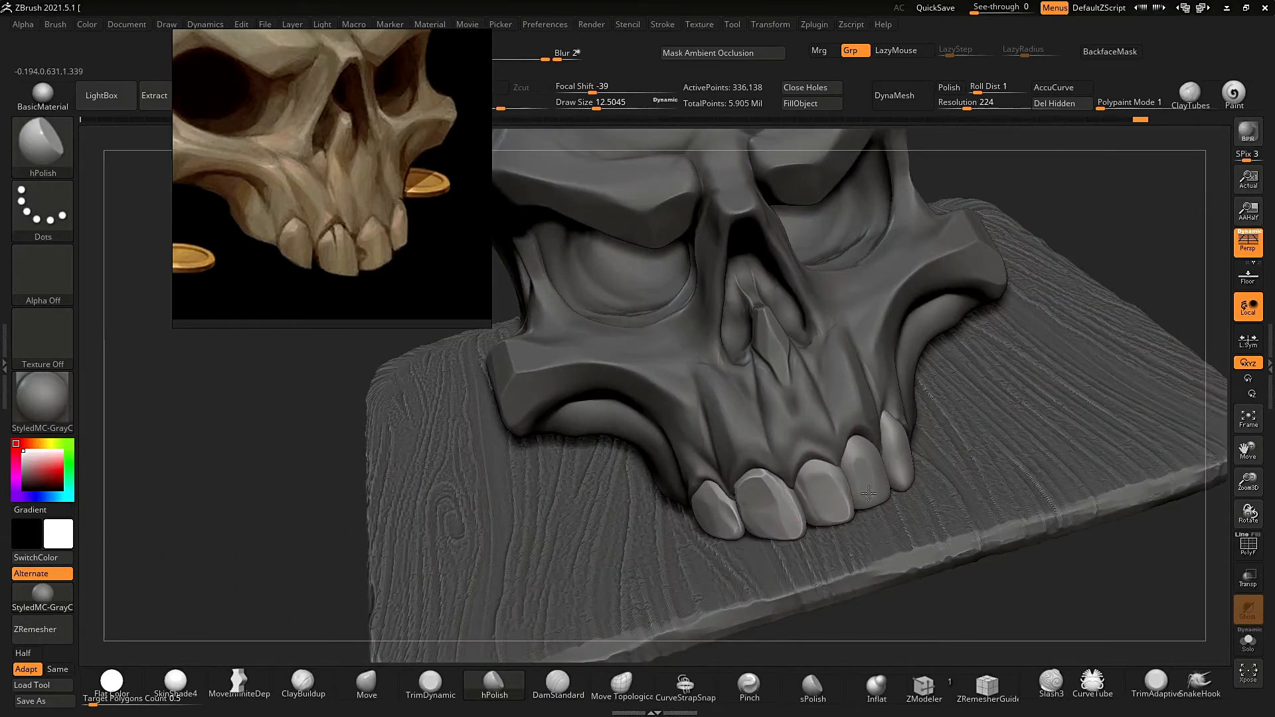
Polish faceted planes onto the remaining teeth on the other side of the jaw with hPolish.
drag(851, 466, 857, 488)
right_drag(842, 407, 750, 378)
mouse_move(750, 378)
ctrl+right_down()
mouse_move(764, 319)
mouse_move(796, 451)
ctrl+right_up()
drag(820, 459, 812, 500)
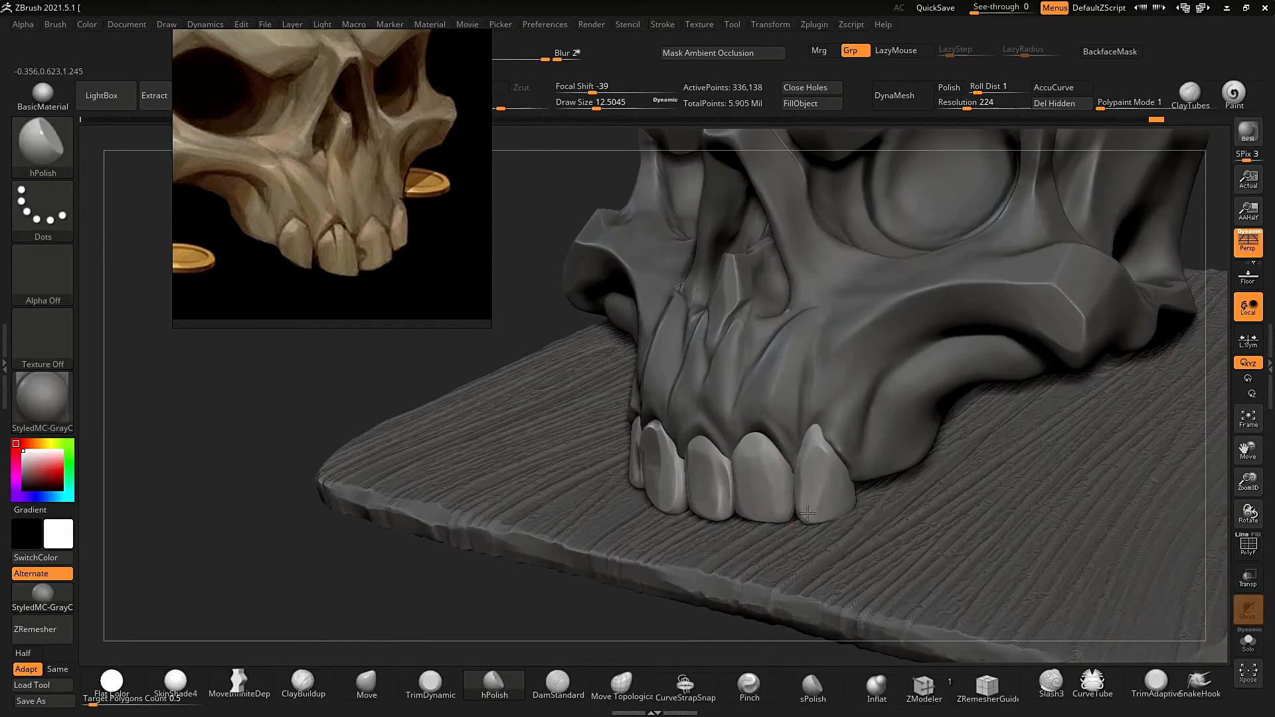
ctrl+right_drag(765, 412, 774, 325)
ctrl+right_drag(974, 332, 943, 285)
ctrl+right_drag(790, 488, 790, 351)
right_drag(790, 352, 961, 298)
Cut a vertical crack from the top of the large front tooth with DamStandard at a draw size of about 7.3.
alt+click(717, 372)
mouse_move(717, 372)
ctrl+right_down()
mouse_move(720, 458)
mouse_move(724, 448)
ctrl+right_up()
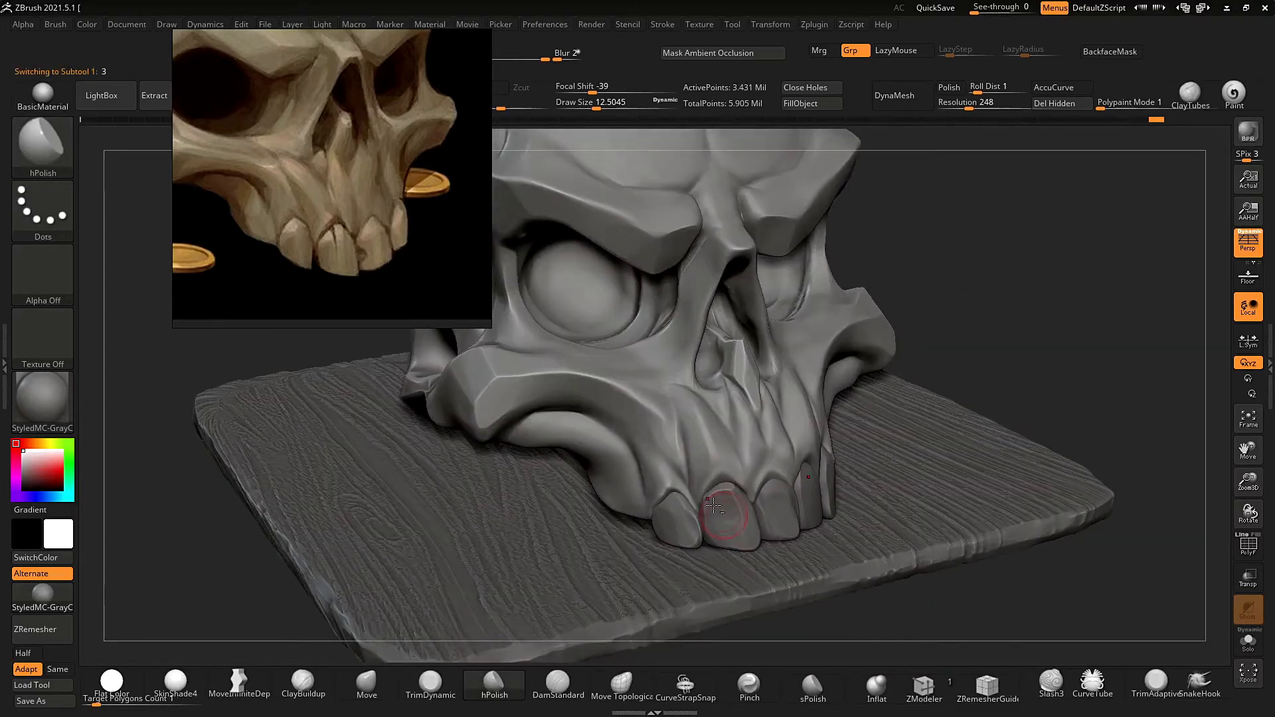
alt+click(726, 507)
ctrl+right_drag(725, 506, 751, 571)
key(s)
drag(751, 535, 745, 535)
click(558, 684)
ctrl+right_drag(737, 492, 744, 531)
drag(742, 497, 762, 574)
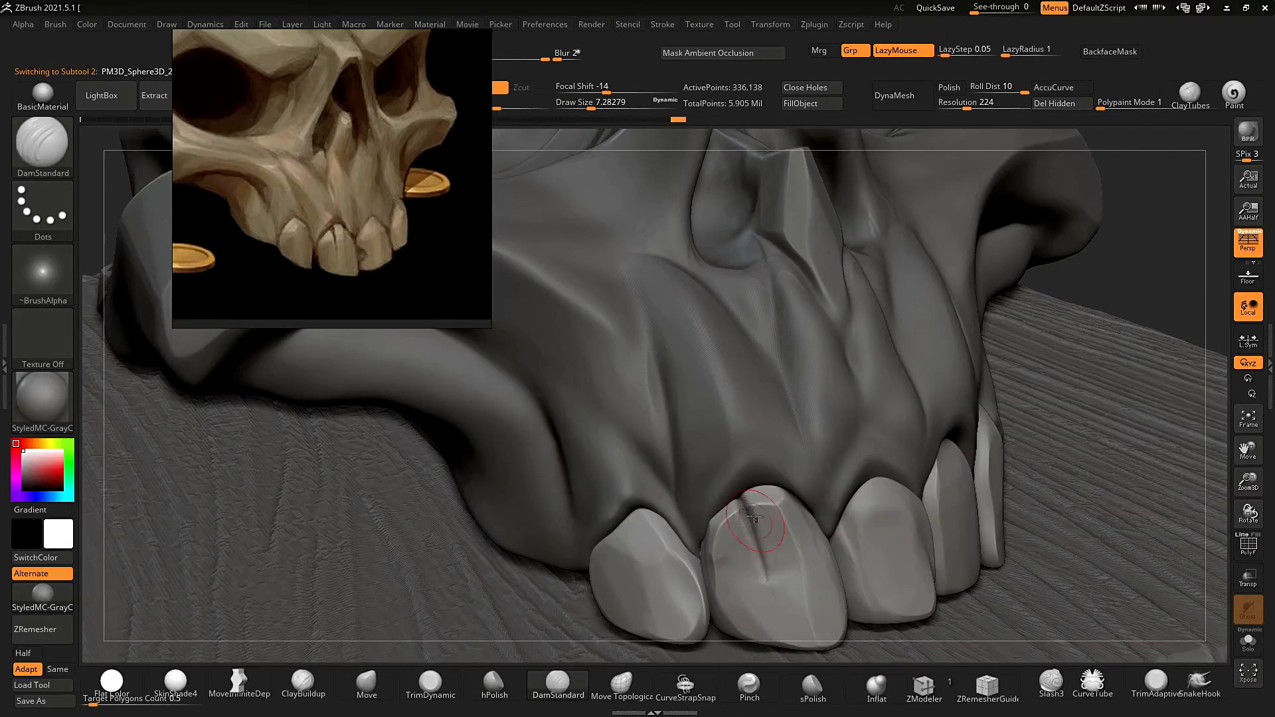
drag(745, 495, 774, 594)
Polish the surface around the crack in the large front tooth with hPolish.
ctrl+right_drag(836, 425, 840, 385)
right_drag(839, 385, 930, 382)
key(b)
key(h)
key(p)
mouse_move(747, 508)
mouse_down()
mouse_move(763, 557)
mouse_move(753, 515)
mouse_up()
mouse_move(942, 372)
right_down()
mouse_move(869, 369)
mouse_move(883, 293)
right_up()
right_drag(883, 292, 954, 287)
Rework the tooth beside the cracked one with ClayBuildup strokes and flatten them with hPolish.
ctrl+right_drag(763, 337, 714, 372)
key(b)
key(c)
key(b)
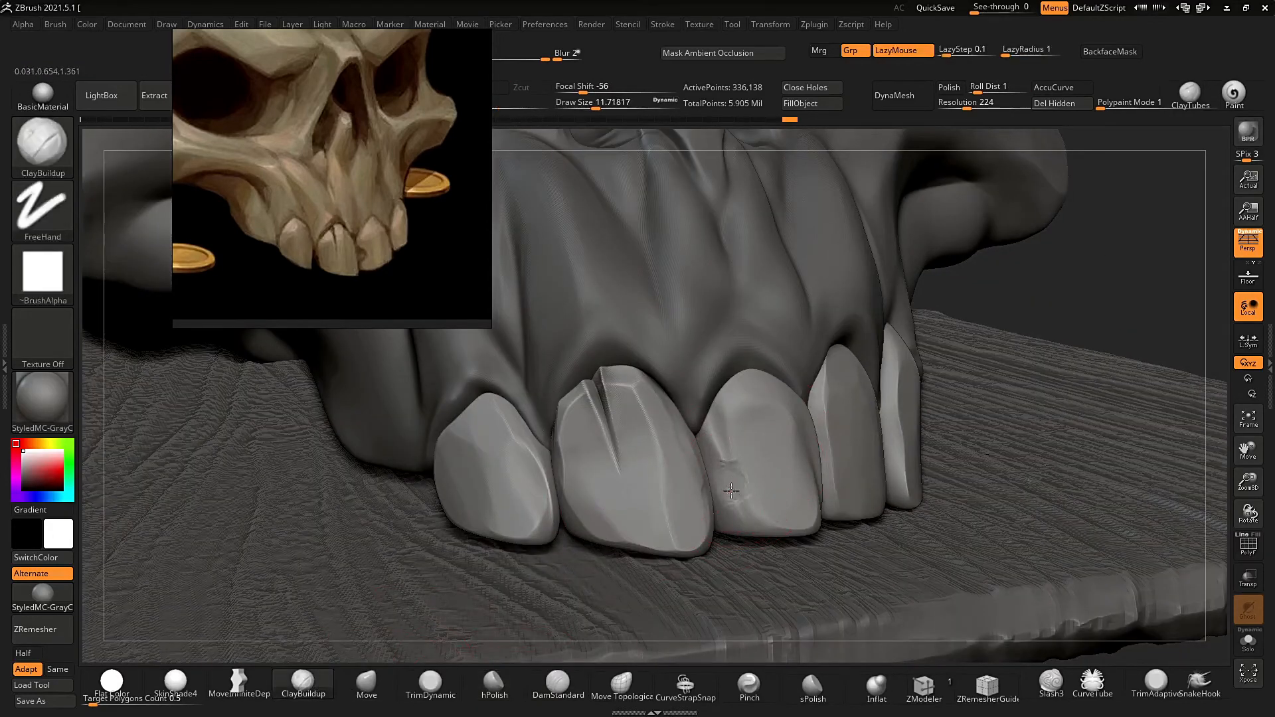
right_drag(731, 443, 777, 484)
key(b)
key(h)
key(p)
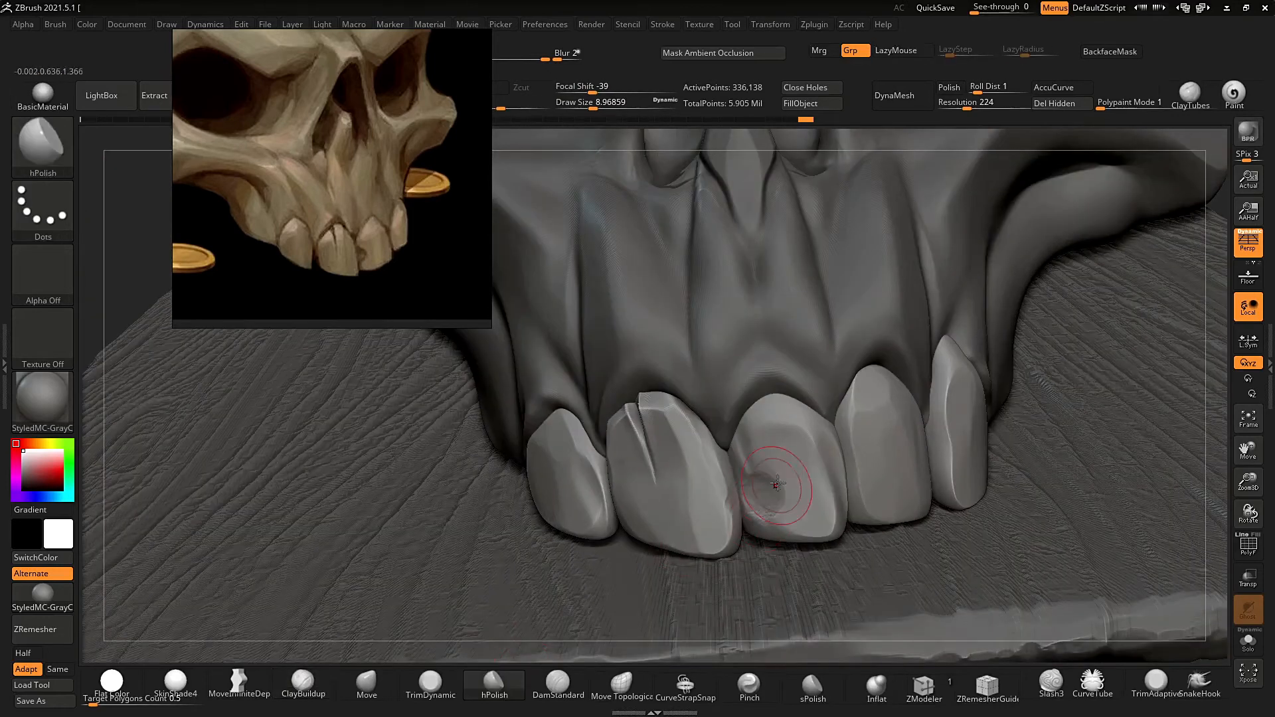
drag(790, 490, 787, 499)
Polish the front teeth's lower edges and faces from several angles with hPolish.
ctrl+right_drag(797, 475, 840, 265)
mouse_move(840, 266)
right_down()
mouse_move(990, 239)
mouse_move(970, 389)
mouse_move(618, 452)
mouse_move(630, 540)
mouse_move(664, 398)
right_up()
right_drag(983, 319, 797, 385)
ctrl+right_drag(797, 385, 774, 517)
drag(773, 518, 768, 540)
right_drag(776, 529, 625, 511)
drag(776, 520, 772, 462)
ctrl+right_drag(771, 461, 784, 319)
Select the skull and build up the temple above the brow with ClayBuildup at a draw size of about 18.
right_drag(993, 305, 967, 333)
ctrl+right_drag(810, 372, 836, 425)
ctrl+right_drag(837, 424, 846, 468)
key(s)
mouse_move(939, 331)
right_down()
mouse_move(825, 468)
mouse_move(887, 463)
right_up()
mouse_move(1011, 416)
right_down()
mouse_move(967, 308)
mouse_move(981, 293)
mouse_move(989, 325)
mouse_move(959, 281)
mouse_move(969, 368)
right_up()
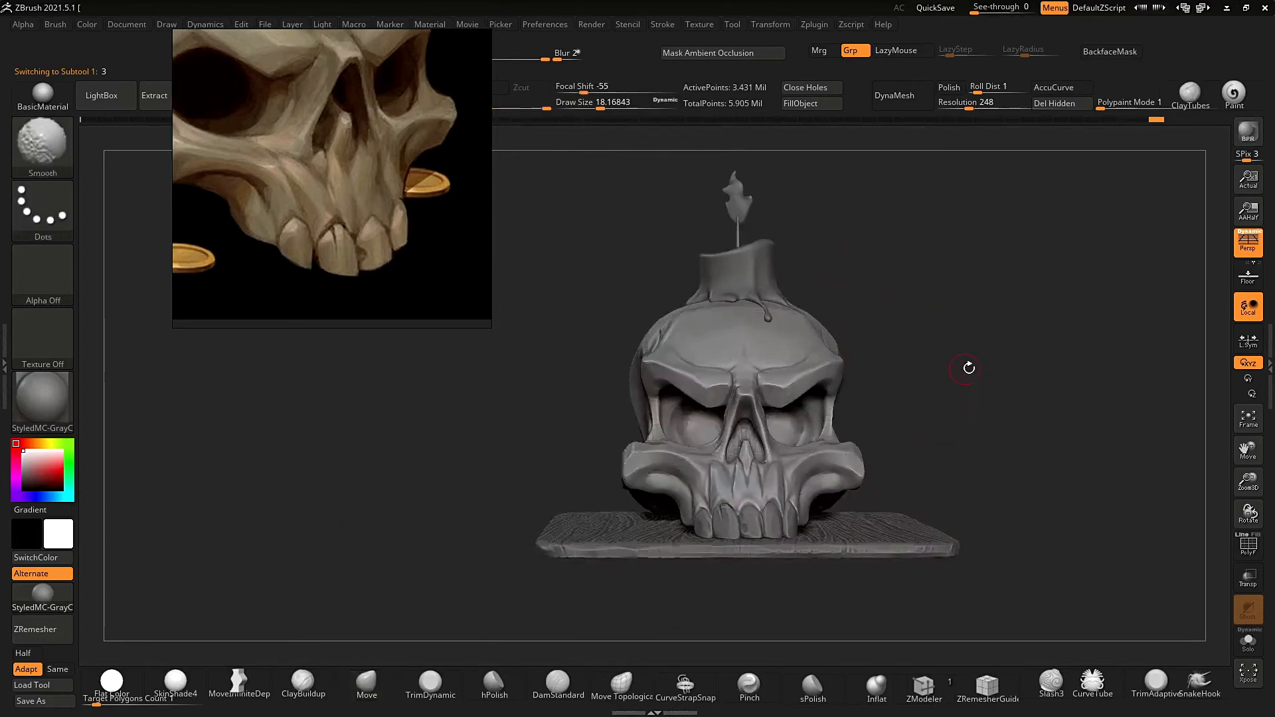
scroll(409, 233, down, 3)
ctrl+right_drag(935, 289, 542, 518)
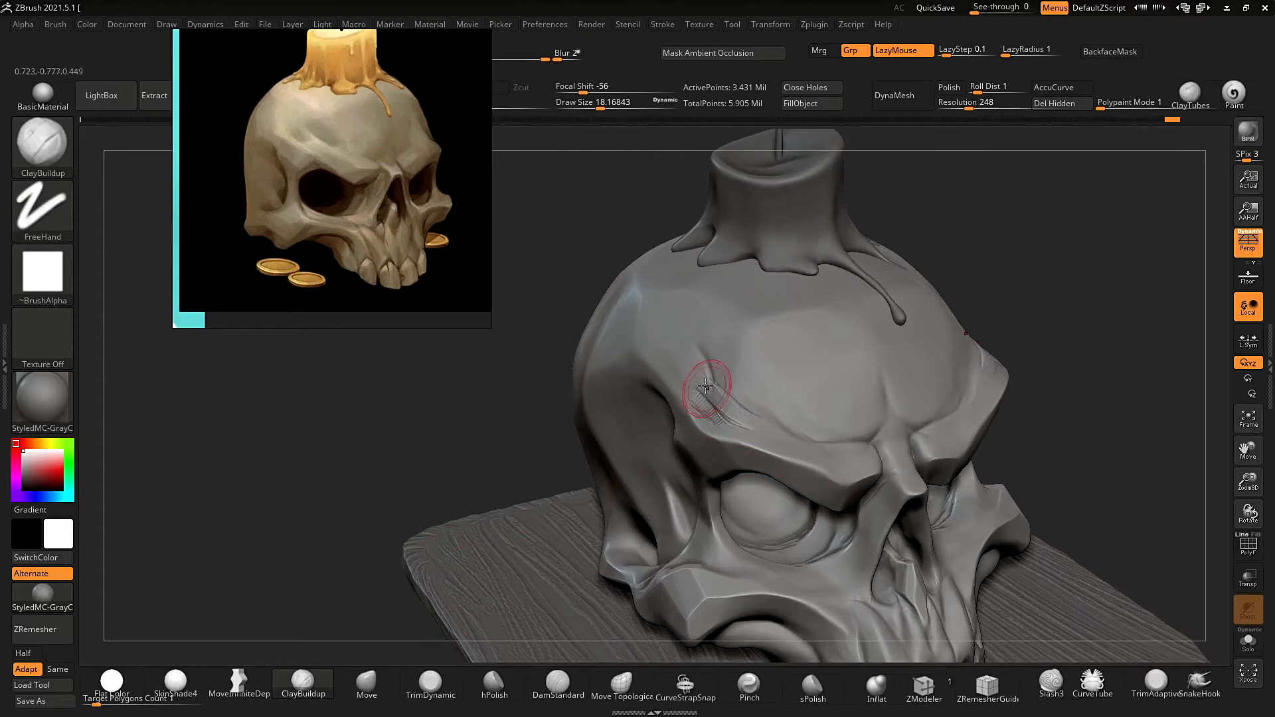
mouse_move(723, 415)
ctrl+right_down()
mouse_move(720, 372)
mouse_move(690, 492)
mouse_move(694, 465)
mouse_move(697, 532)
ctrl+right_up()
Deepen the creases on the temple above the brow with DamStandard, then polish and smooth around them.
key(b)
key(h)
key(p)
click(558, 684)
ctrl+right_drag(702, 465, 701, 523)
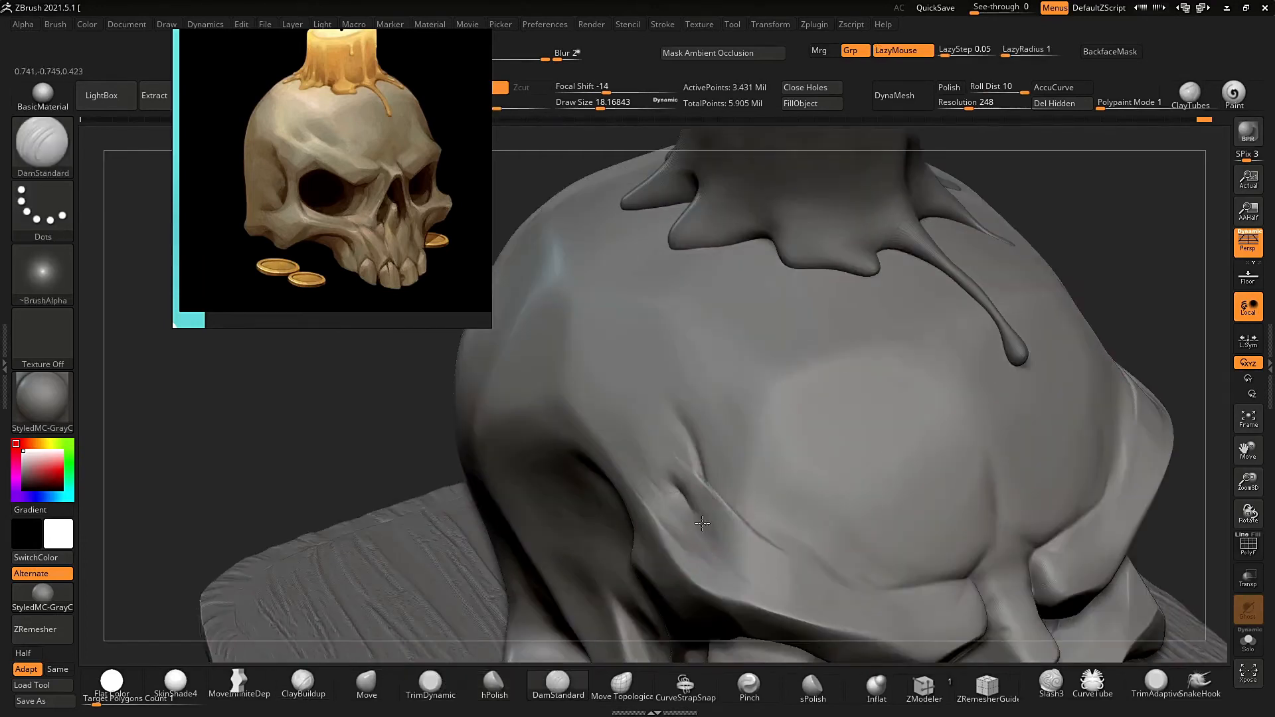
click(506, 688)
shift+drag(674, 504, 658, 495)
Reshape the side of the forehead around the temple with the Move brush, starting at a draw size of about 43.
ctrl+right_drag(929, 371, 926, 259)
mouse_move(698, 356)
ctrl+right_down()
mouse_move(664, 478)
mouse_move(834, 253)
mouse_move(927, 420)
ctrl+right_up()
key(s)
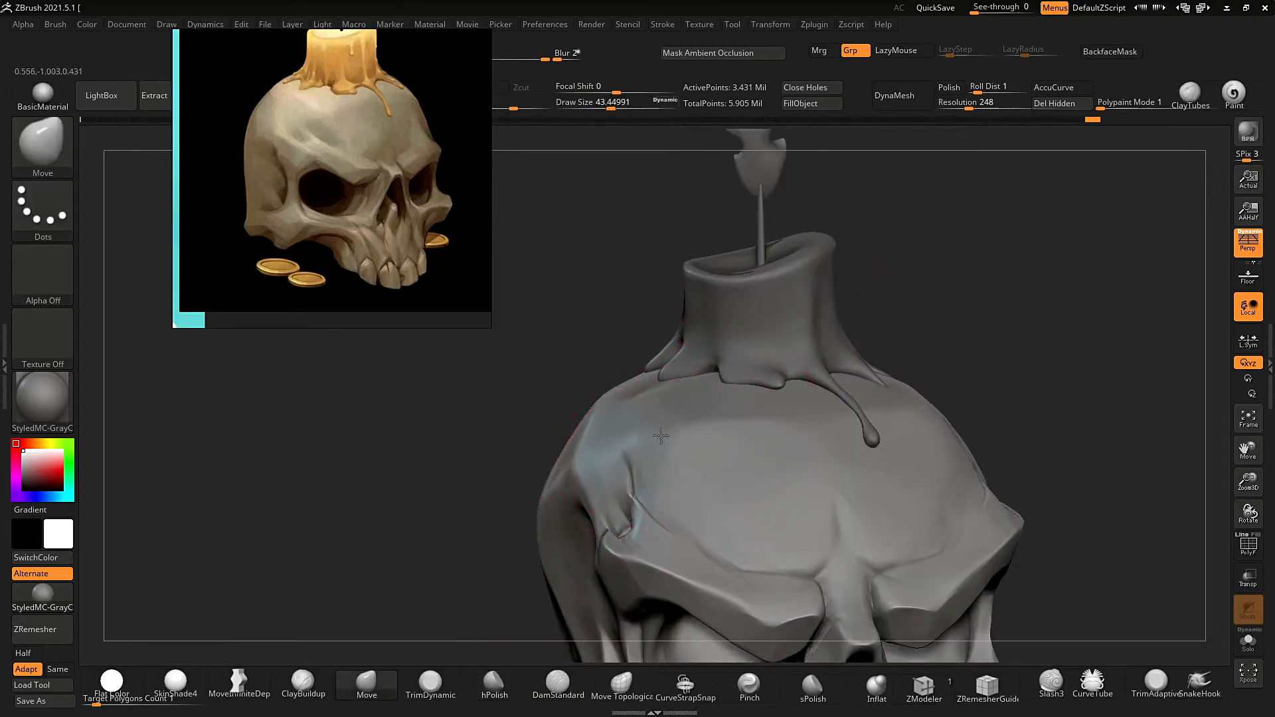
ctrl+right_drag(923, 273, 740, 413)
mouse_move(656, 458)
right_down()
mouse_move(604, 410)
mouse_move(565, 442)
right_up()
mouse_move(790, 418)
ctrl+right_down()
mouse_move(802, 317)
mouse_move(839, 301)
mouse_move(754, 267)
mouse_move(814, 361)
mouse_move(857, 292)
mouse_move(830, 308)
mouse_move(910, 222)
mouse_move(847, 324)
mouse_move(982, 269)
mouse_move(632, 341)
mouse_move(671, 418)
ctrl+right_up()
mouse_move(671, 418)
right_down()
mouse_move(820, 308)
mouse_move(1044, 268)
right_up()
key(s)
drag(1042, 267, 1028, 268)
mouse_move(996, 267)
right_down()
mouse_move(1016, 262)
mouse_move(889, 299)
right_up()
Flatten and smooth the planes of the brow and nose bridge with TrimDynamic and hPolish.
ctrl+right_drag(642, 412, 647, 468)
click(435, 685)
ctrl+right_drag(785, 422, 787, 458)
click(493, 684)
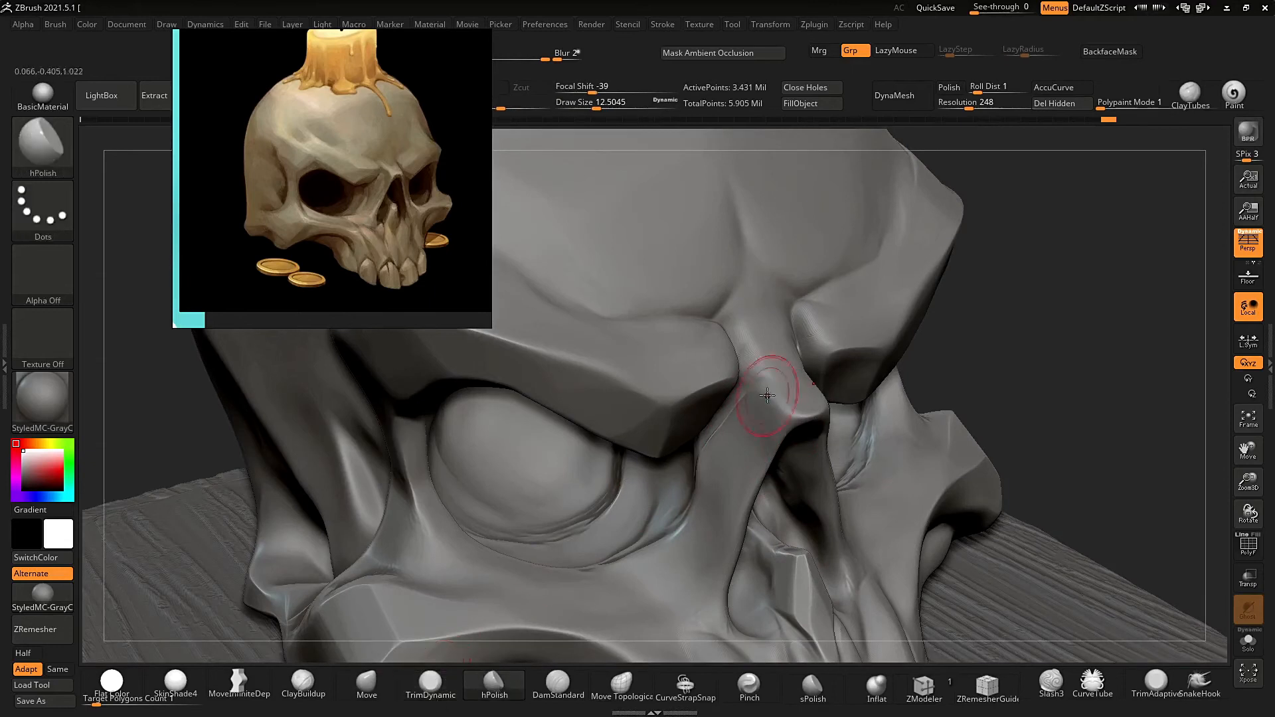
shift+drag(819, 414, 826, 412)
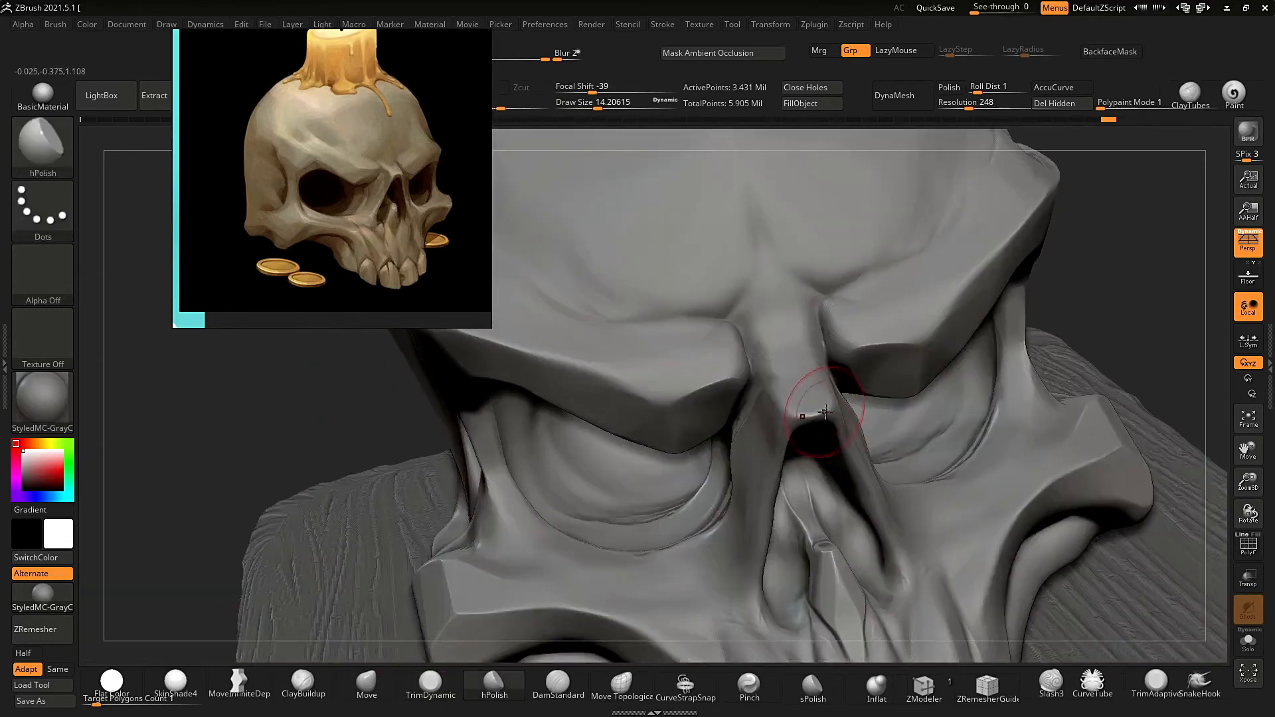
Trim the tip and side of the nose bridge into sharper planes with TrimDynamic at a draw size of about 14.
drag(1155, 285, 1096, 398)
click(430, 683)
drag(799, 414, 780, 397)
mouse_move(781, 397)
ctrl+right_down()
mouse_move(862, 327)
mouse_move(761, 385)
ctrl+right_up()
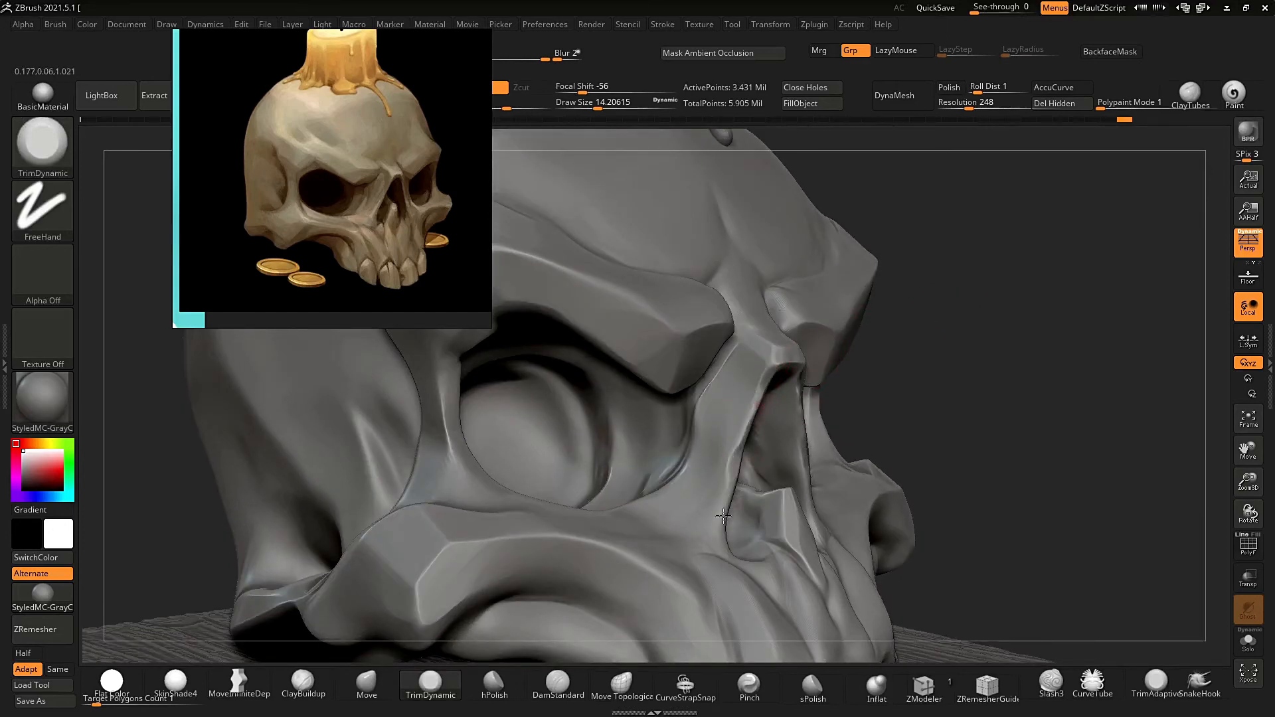
right_drag(740, 443, 654, 428)
ctrl+right_drag(654, 429, 704, 405)
Smooth the nose bridge, set the roll distance to 10 and trim the rim of the nasal opening.
shift+drag(757, 407, 787, 378)
right_drag(787, 378, 910, 345)
mouse_move(910, 346)
ctrl+right_down()
mouse_move(962, 256)
mouse_move(956, 226)
ctrl+right_up()
drag(1006, 84, 1024, 87)
mouse_move(920, 190)
ctrl+right_down()
mouse_move(939, 276)
mouse_move(897, 269)
mouse_move(930, 230)
mouse_move(890, 249)
ctrl+right_up()
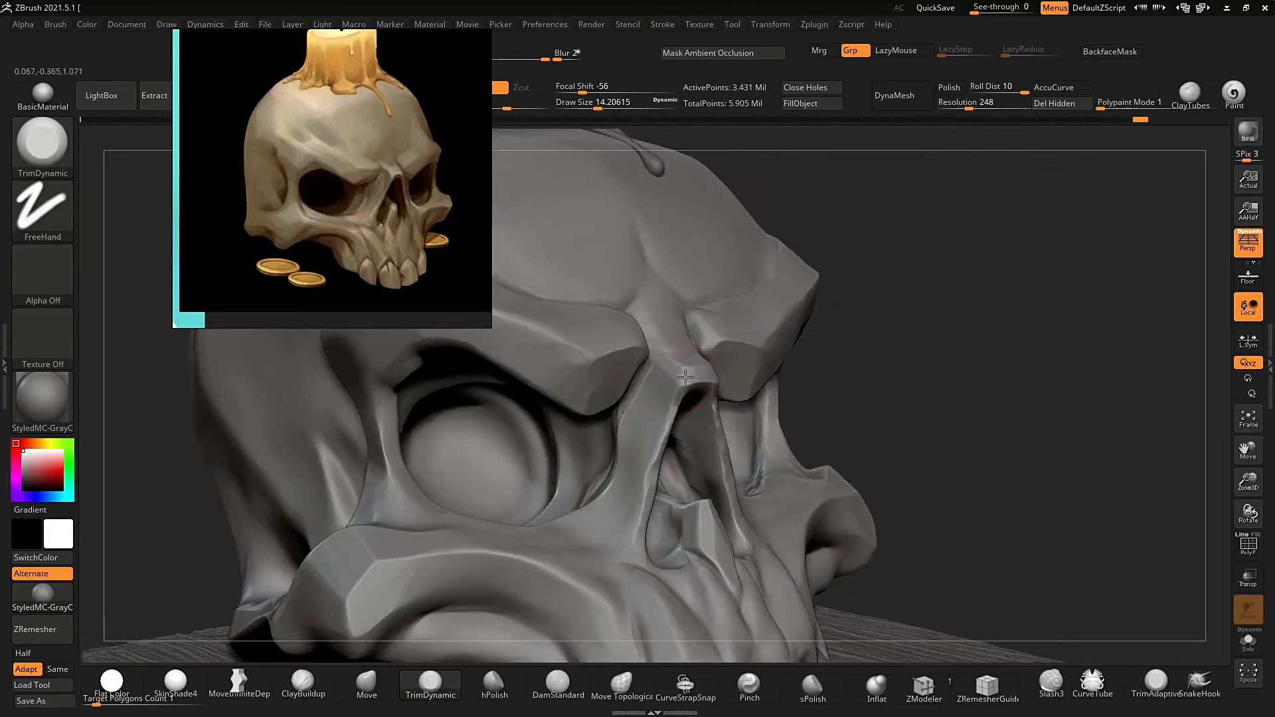
right_drag(863, 318, 830, 315)
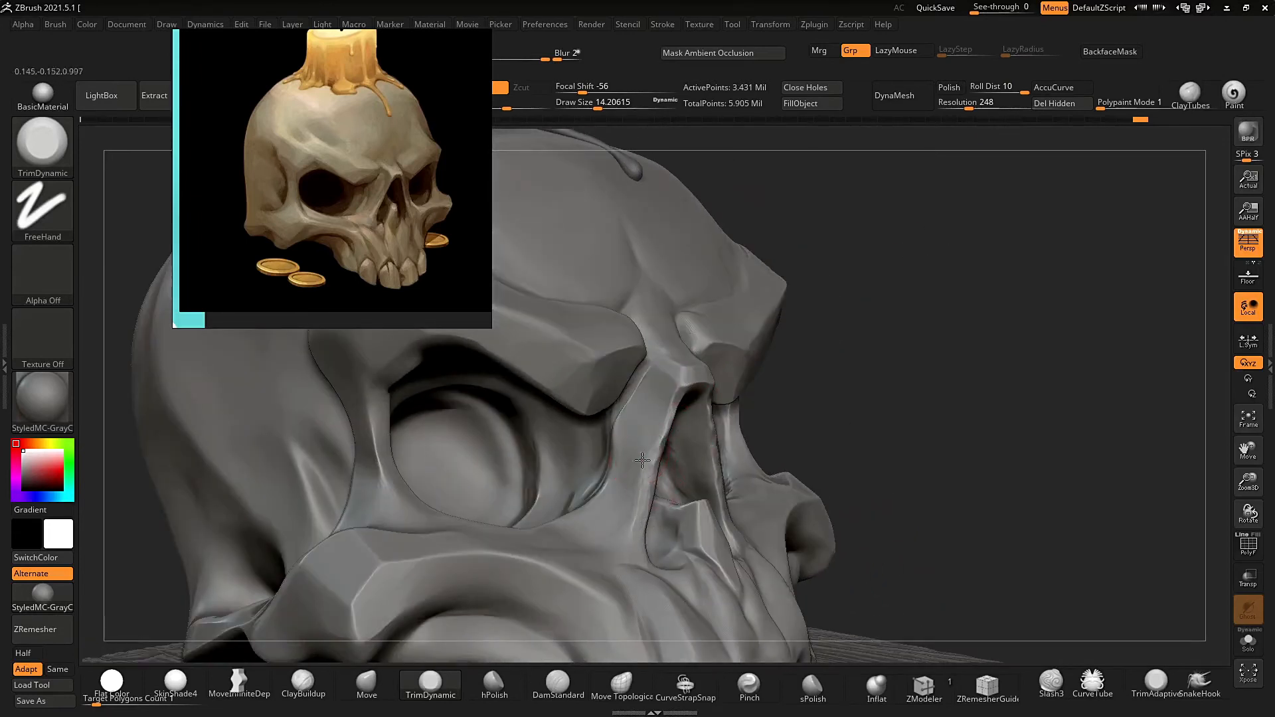
drag(642, 460, 646, 463)
right_drag(750, 422, 690, 406)
Select the base slab and flatten its wood grain for a worn look with TrimDynamic at a draw size of about 37.
right_drag(972, 249, 1019, 256)
ctrl+right_drag(929, 358, 903, 339)
mouse_move(635, 377)
ctrl+right_down()
mouse_move(902, 279)
mouse_move(828, 285)
mouse_move(839, 321)
mouse_move(664, 379)
mouse_move(611, 518)
ctrl+right_up()
alt+click(569, 520)
right_drag(416, 420, 473, 388)
right_drag(739, 513, 818, 476)
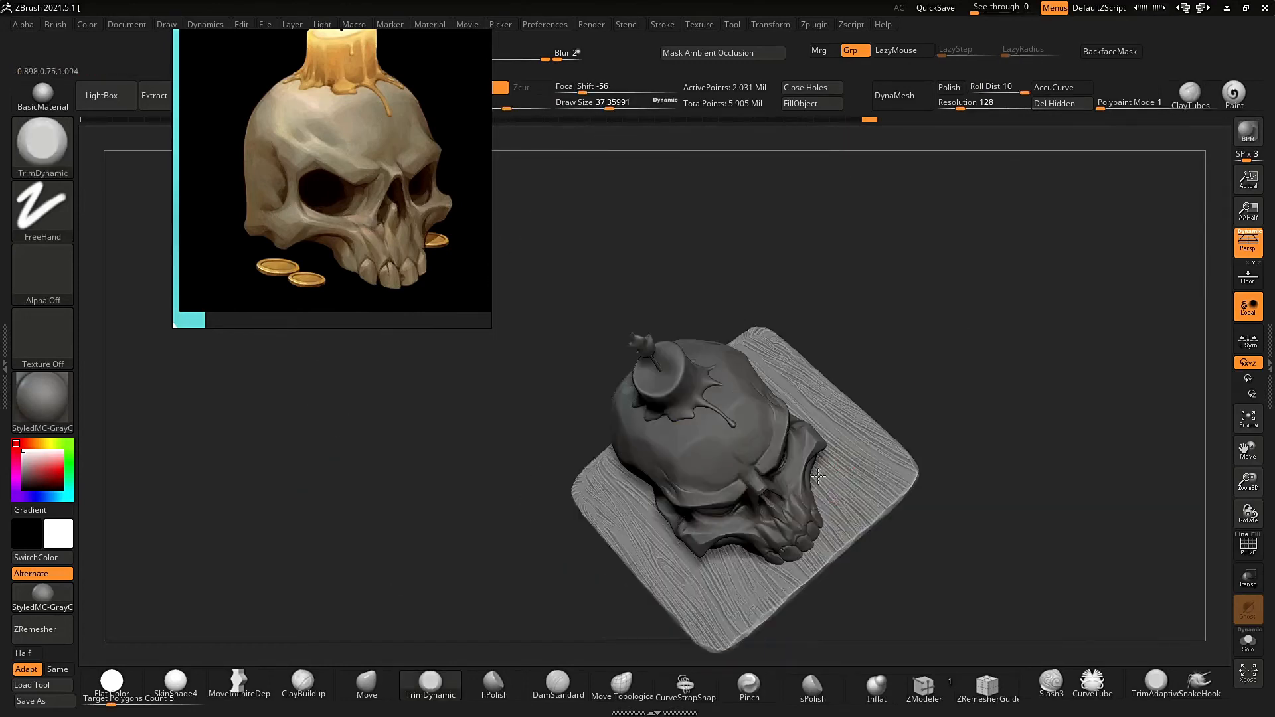
right_drag(895, 396, 735, 340)
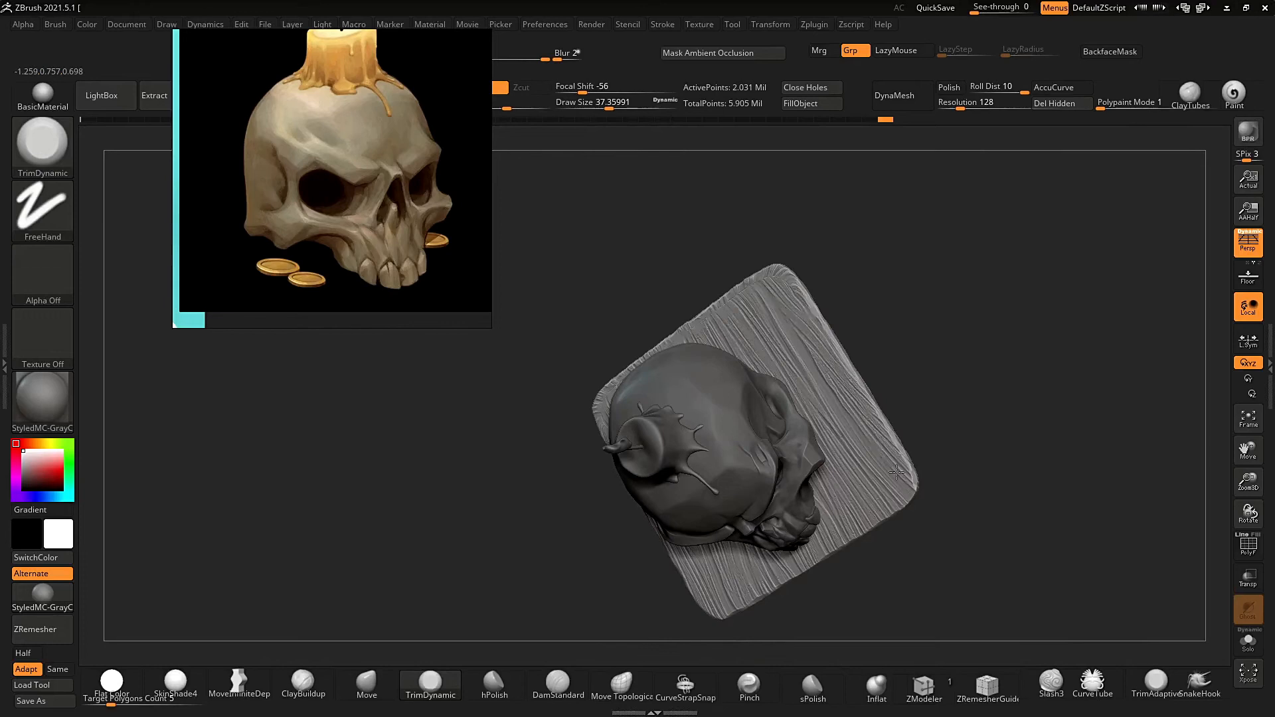
right_drag(870, 428, 730, 567)
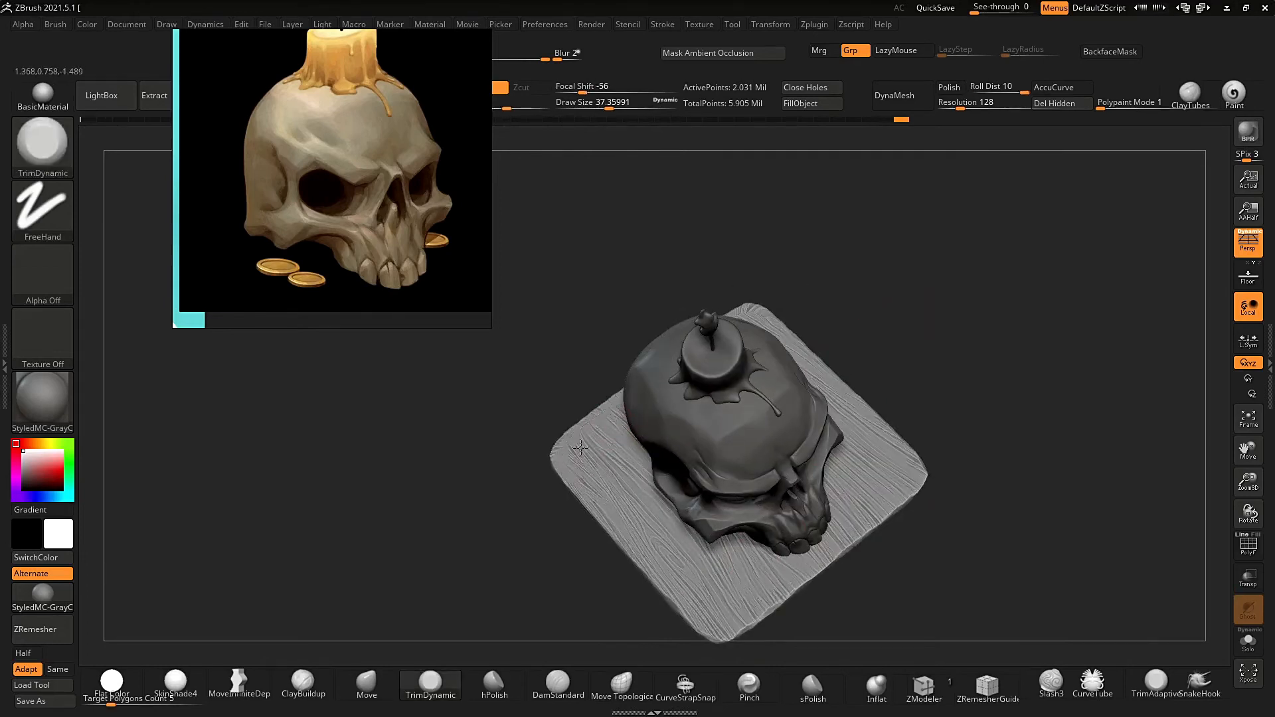
right_drag(608, 392, 677, 241)
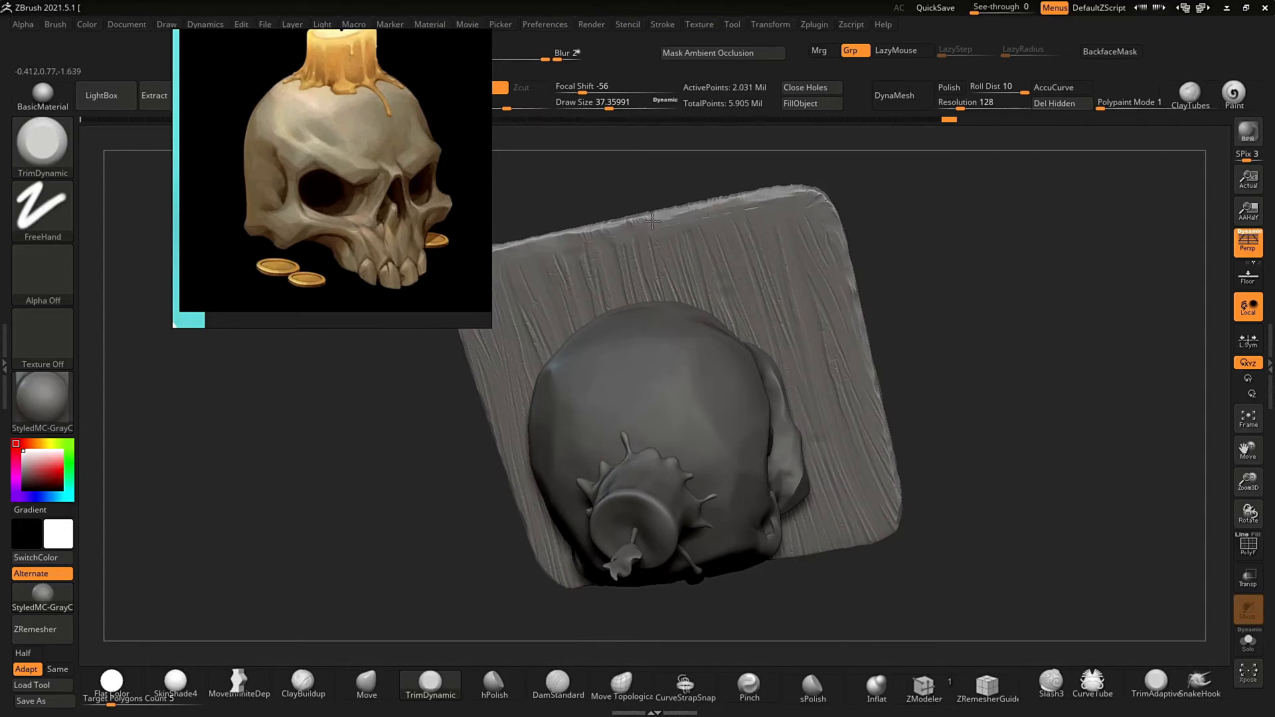
mouse_move(758, 241)
right_down()
mouse_move(927, 250)
mouse_move(979, 236)
mouse_move(876, 245)
mouse_move(811, 335)
mouse_move(919, 344)
mouse_move(1001, 318)
mouse_move(807, 362)
mouse_move(946, 319)
mouse_move(954, 332)
mouse_move(1036, 307)
mouse_move(1037, 324)
right_up()
Select the skull and nudge the side of its face into shape with the Move brush at a draw size of about 22.
key(s)
click(1035, 325)
alt+click(845, 407)
mouse_move(982, 356)
right_down()
mouse_move(956, 365)
mouse_move(956, 425)
right_up()
key(b)
key(m)
key(v)
drag(854, 350, 857, 357)
right_drag(858, 356, 929, 292)
Lower the skull by four subdivision levels and adjust its broad outline with the Move brush.
key(shift+d)
key(shift+d)
key(shift+d)
key(shift+d)
drag(435, 346, 422, 349)
right_drag(877, 345, 833, 332)
mouse_move(930, 351)
ctrl+right_down()
mouse_move(908, 308)
mouse_move(970, 325)
ctrl+right_up()
key(v)
key(v)
key(v)
key(v)
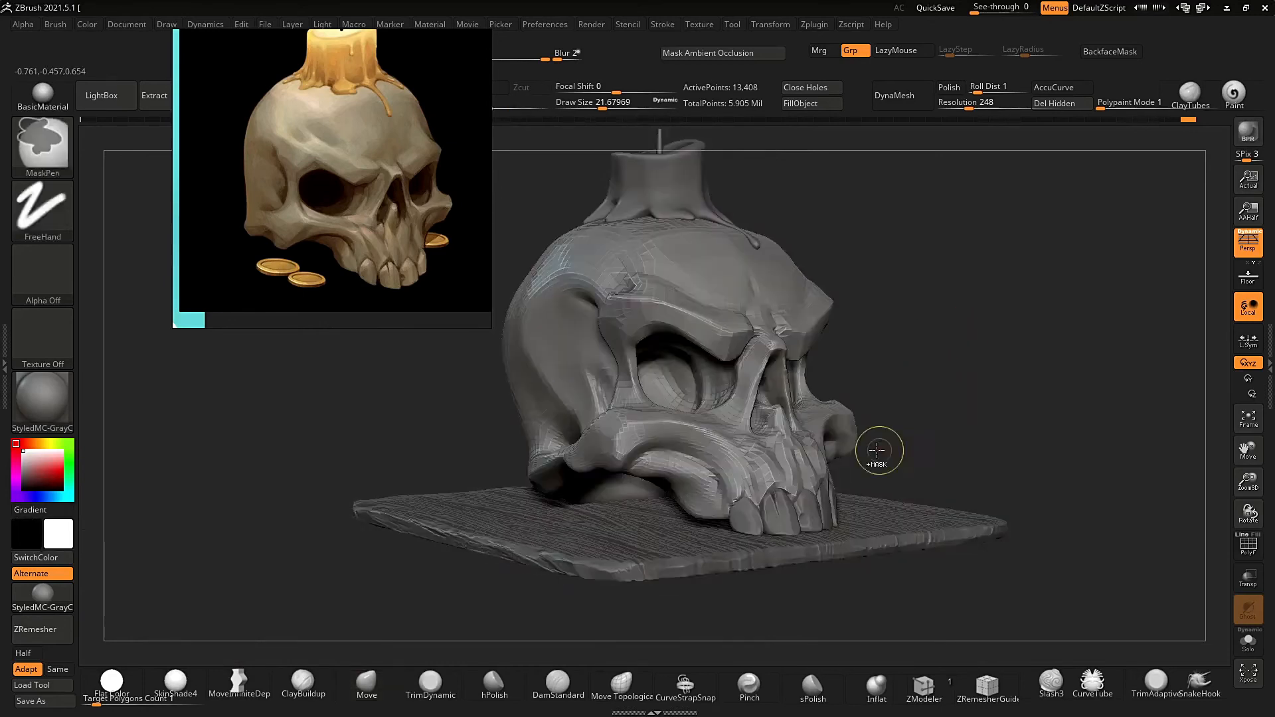
ctrl+right_drag(879, 450, 843, 453)
key(v)
key(v)
Return the skull to its highest subdivision level and polish the end of the cheekbone with hPolish.
key(d)
key(d)
key(d)
key(d)
right_drag(922, 369, 883, 398)
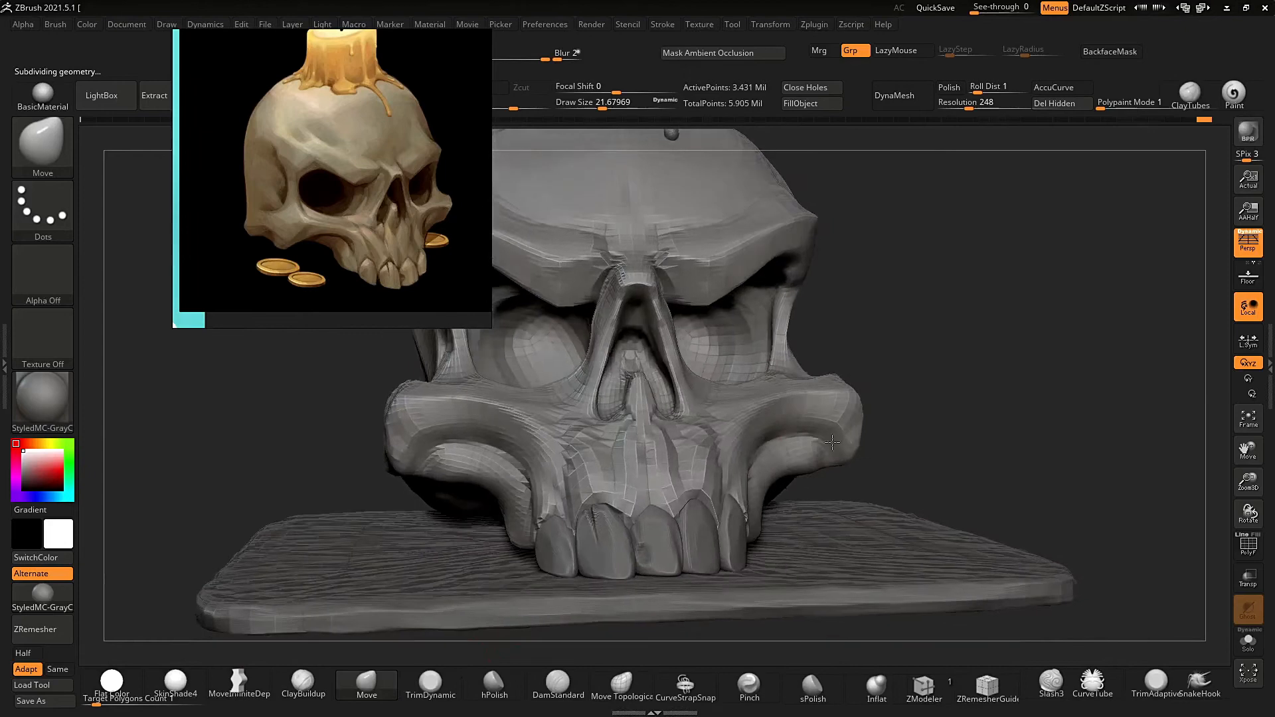
click(494, 685)
drag(848, 401, 855, 406)
right_drag(920, 402, 712, 440)
ctrl+right_drag(596, 436, 612, 465)
Cut the crease under the cheekbone with DamStandard at a draw size of about 17 and polish around it with hPolish.
click(576, 691)
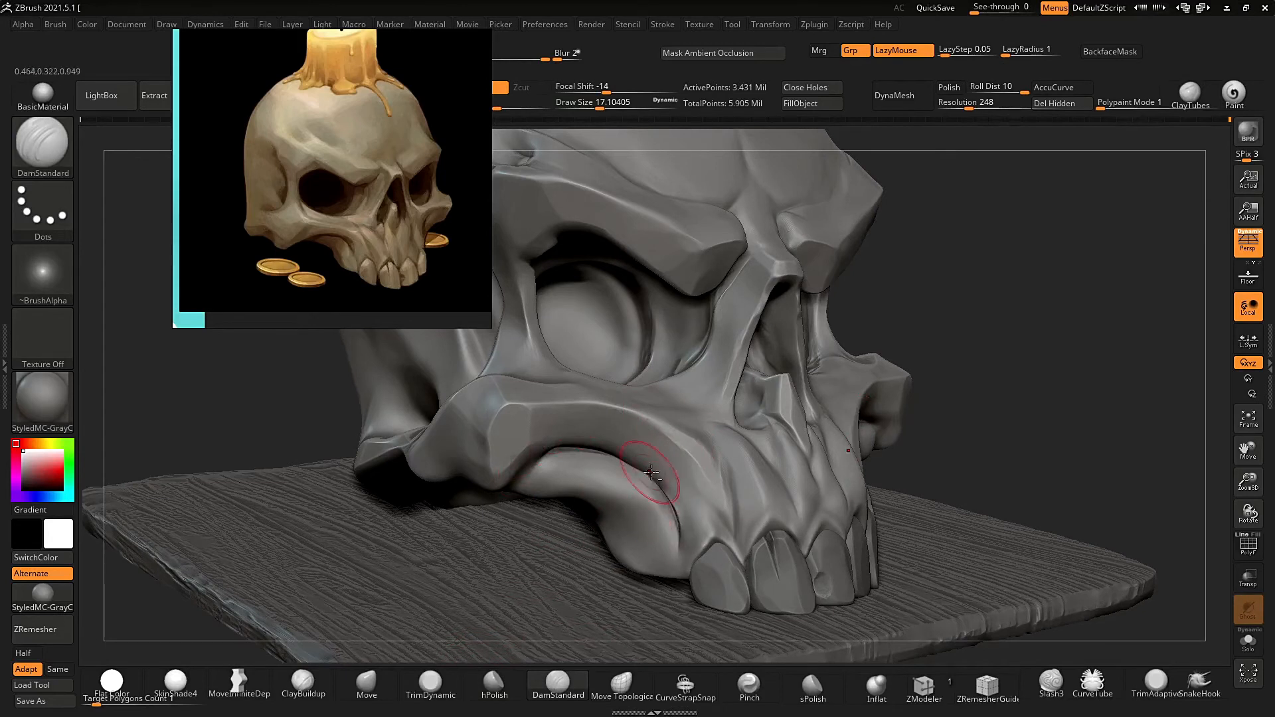
right_drag(949, 425, 1012, 319)
click(494, 687)
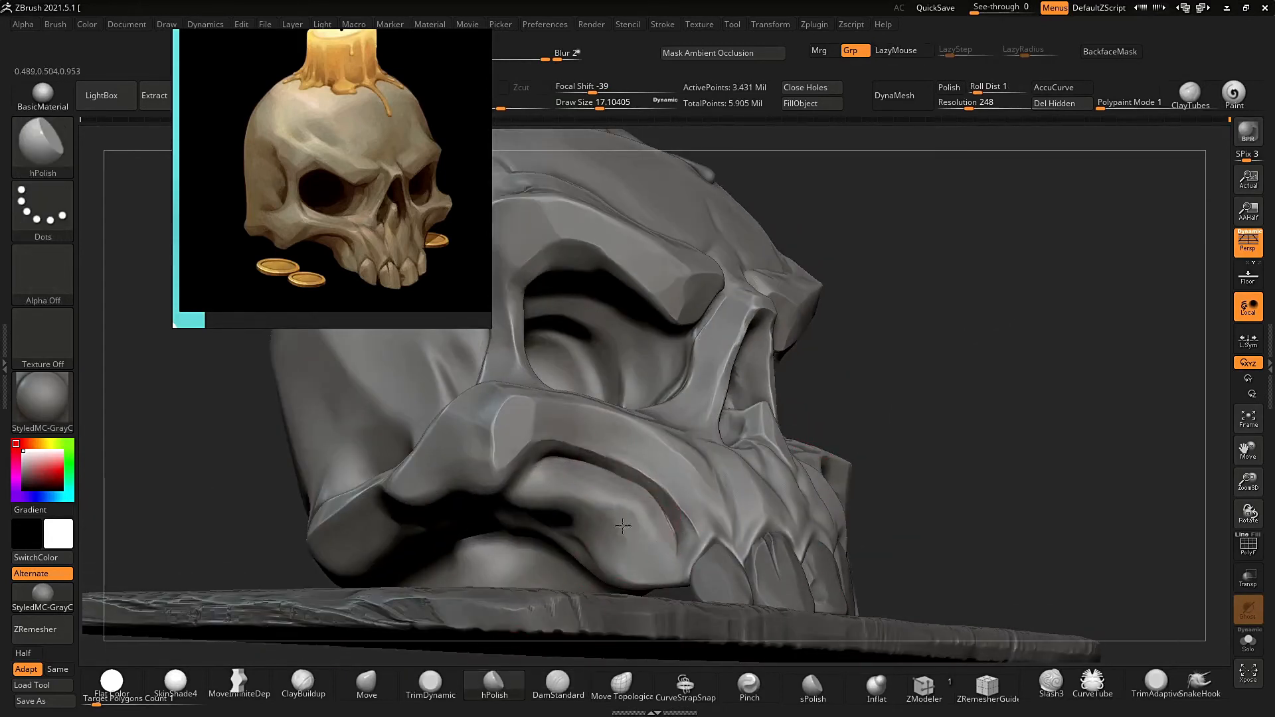
right_drag(628, 571, 662, 480)
Reshape the lower rim of the nasal opening with the Move brush at a draw size of about 10.
ctrl+right_drag(735, 463, 957, 432)
key(b)
key(m)
key(v)
mouse_move(711, 476)
right_down()
mouse_move(696, 472)
mouse_move(908, 372)
mouse_move(871, 404)
mouse_move(857, 372)
mouse_move(971, 347)
mouse_move(856, 398)
mouse_move(959, 361)
mouse_move(957, 425)
right_up()
key(s)
drag(732, 530, 728, 527)
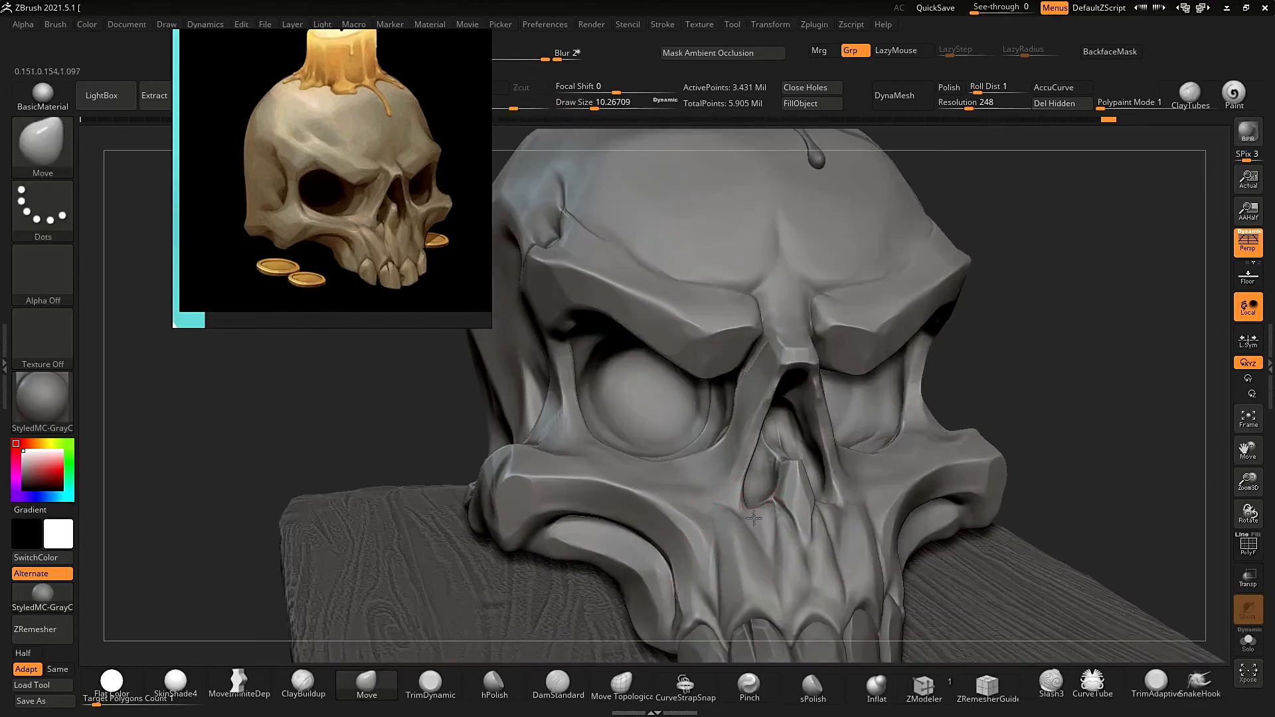
Refine the bone below the nasal opening from three subdivision levels lower, and polish it with hPolish at a draw size of about 12.
key(shift+d)
key(shift+d)
key(shift+d)
mouse_move(759, 502)
ctrl+right_down()
mouse_move(797, 399)
mouse_move(857, 372)
ctrl+right_up()
mouse_move(856, 372)
ctrl+right_down()
mouse_move(857, 492)
mouse_move(770, 525)
ctrl+right_up()
click(494, 684)
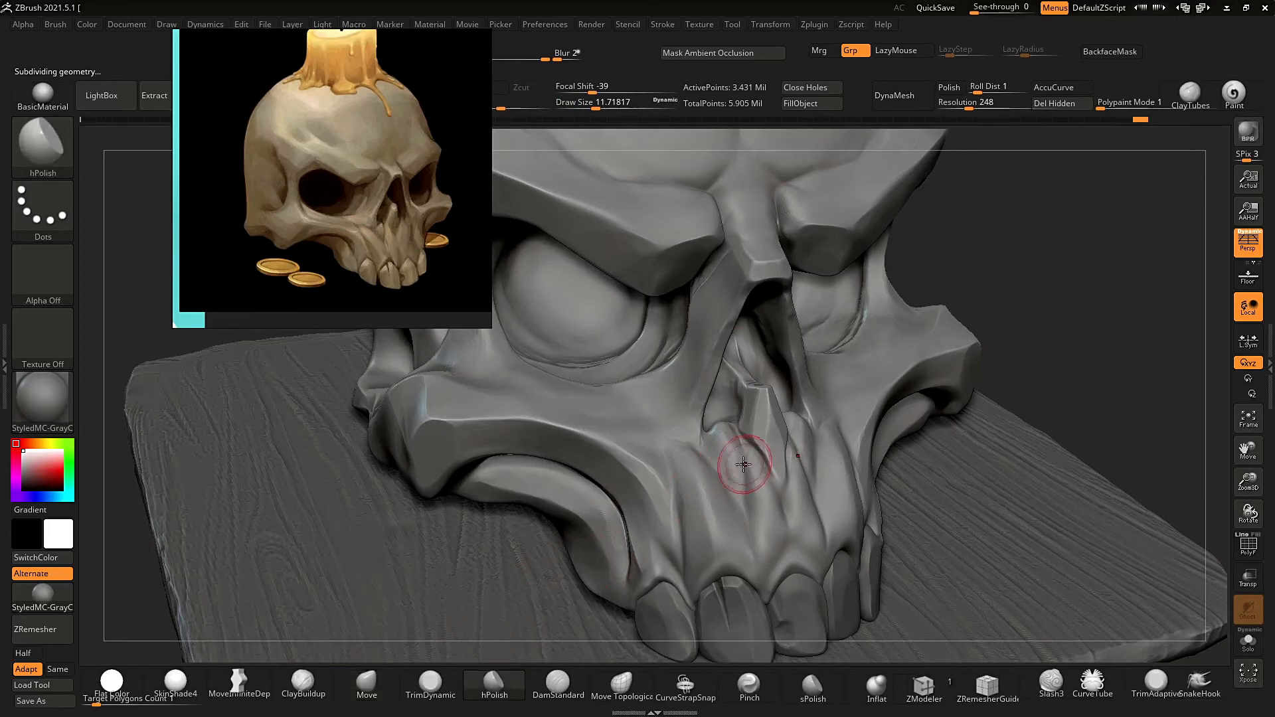
Examine the framed model with the interface hidden and step forward through the undo history.
key(f)
right_drag(1010, 293, 920, 405)
key(Tab)
mouse_move(788, 439)
right_down()
mouse_move(978, 279)
mouse_move(783, 427)
right_up()
drag(783, 427, 790, 381)
ctrl+right_drag(863, 333, 939, 249)
mouse_move(939, 249)
right_down()
mouse_move(983, 287)
mouse_move(854, 250)
mouse_move(817, 278)
right_up()
key(ctrl+shift+z)
key(ctrl+shift+z)
key(ctrl+shift+z)
key(ctrl+shift+z)
key(ctrl+shift+z)
key(ctrl+shift+z)
key(ctrl+shift+z)
key(ctrl+shift+z)
key(ctrl+shift+z)
key(ctrl+shift+z)
key(Tab)
Save the project file.
key(ctrl+s)
click(1057, 571)
click(668, 356)
right_drag(958, 266, 919, 286)
Zoom the concept reference in on the candle and reposition it beside the model.
middle_drag(350, 97, 348, 245)
scroll(348, 244, up, 4)
middle_drag(363, 136, 341, 170)
right_drag(359, 175, 288, 278)
Build up a vertical wax fold on the candle's front with ClayBuildup at a draw size of about 32 and smooth it.
right_drag(809, 252, 791, 325)
key(s)
key(s)
mouse_move(864, 266)
right_down()
mouse_move(890, 268)
mouse_move(863, 266)
right_up()
click(319, 689)
key(s)
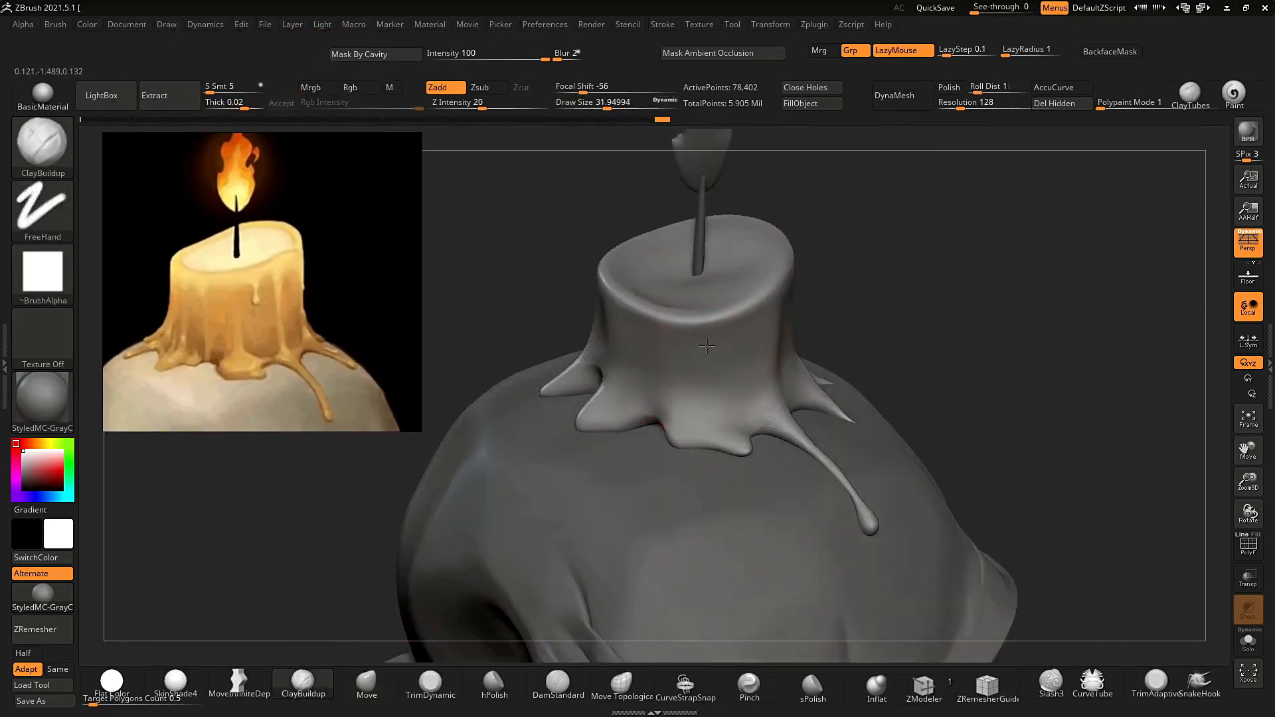
drag(710, 334, 714, 372)
shift+drag(714, 332, 697, 356)
Add further vertical wax folds around the candle's side with ClayBuildup and smooth them.
right_drag(883, 319, 790, 309)
drag(786, 304, 793, 345)
shift+drag(793, 345, 788, 327)
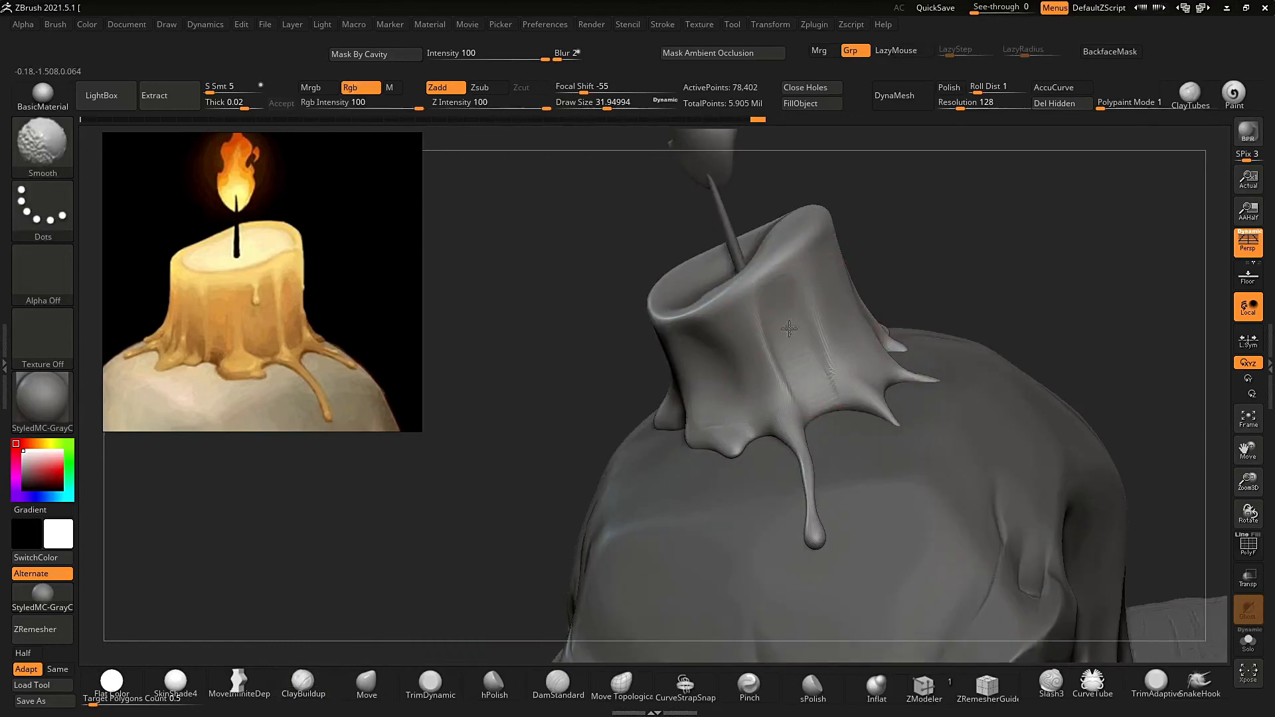
right_drag(796, 326, 890, 332)
mouse_move(707, 362)
shift+mouse_down()
mouse_move(647, 372)
mouse_move(686, 356)
shift+mouse_up()
ctrl+right_drag(686, 356, 691, 312)
right_drag(690, 312, 709, 333)
Subdivide the candle once and sculpt finer, smoothed wax folds with ClayBuildup at a draw size of about 20.
key(ctrl+d)
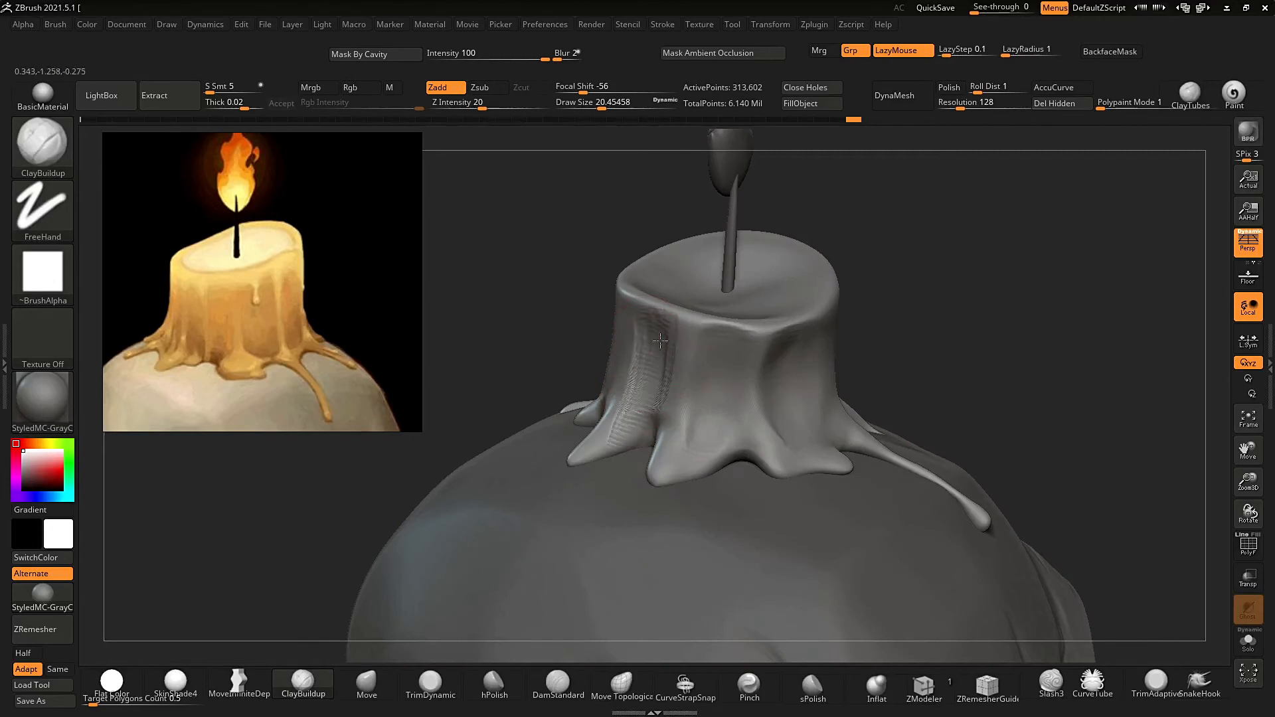
shift+drag(660, 340, 626, 415)
mouse_move(856, 312)
ctrl+right_down()
mouse_move(873, 265)
mouse_move(837, 216)
mouse_move(894, 248)
mouse_move(889, 279)
ctrl+right_up()
drag(652, 332, 646, 385)
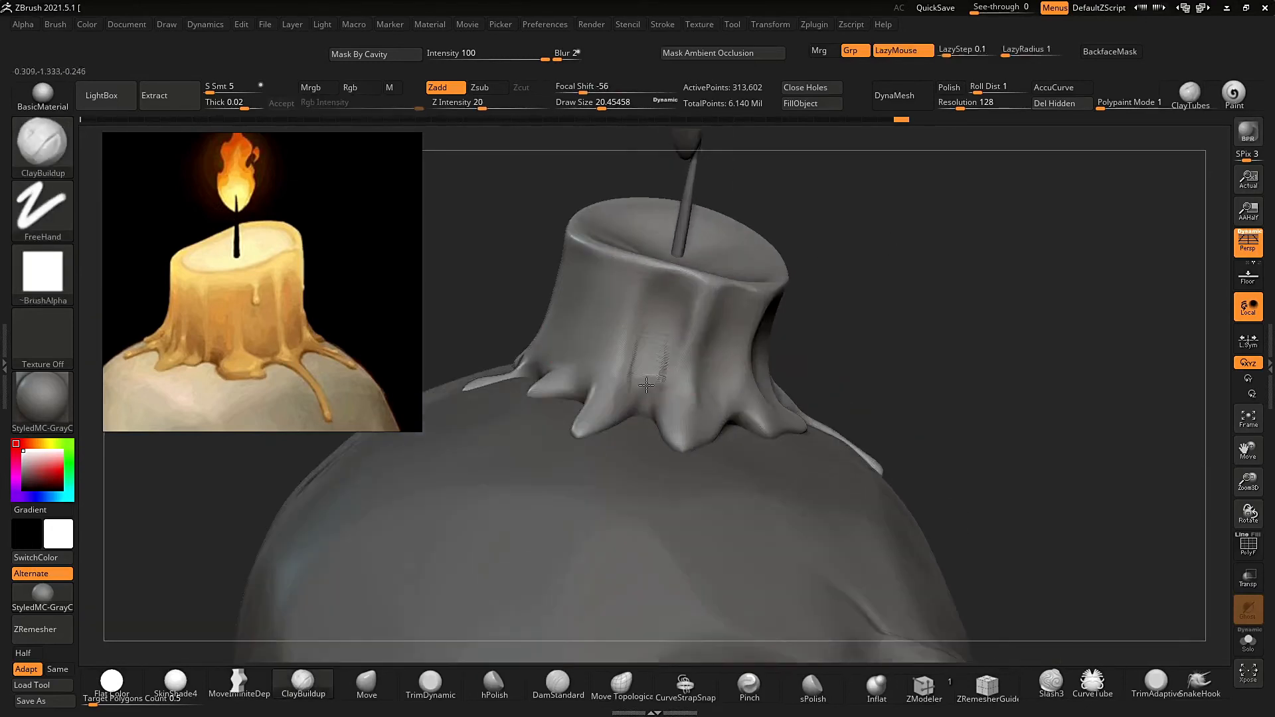
shift+drag(575, 352, 598, 312)
right_drag(896, 319, 870, 299)
shift+drag(733, 264, 822, 352)
mouse_move(930, 318)
ctrl+right_down()
mouse_move(939, 256)
mouse_move(906, 269)
ctrl+right_up()
Continue the wax folds around the back of the candle with ClayBuildup and blend them smooth.
mouse_move(818, 285)
mouse_down()
mouse_move(817, 373)
mouse_move(804, 312)
mouse_up()
mouse_move(863, 332)
ctrl+right_down()
mouse_move(864, 275)
mouse_move(927, 259)
mouse_move(884, 292)
ctrl+right_up()
ctrl+right_drag(883, 292, 839, 372)
drag(788, 332, 788, 399)
right_drag(930, 372, 903, 391)
drag(825, 359, 841, 391)
right_drag(879, 346, 905, 369)
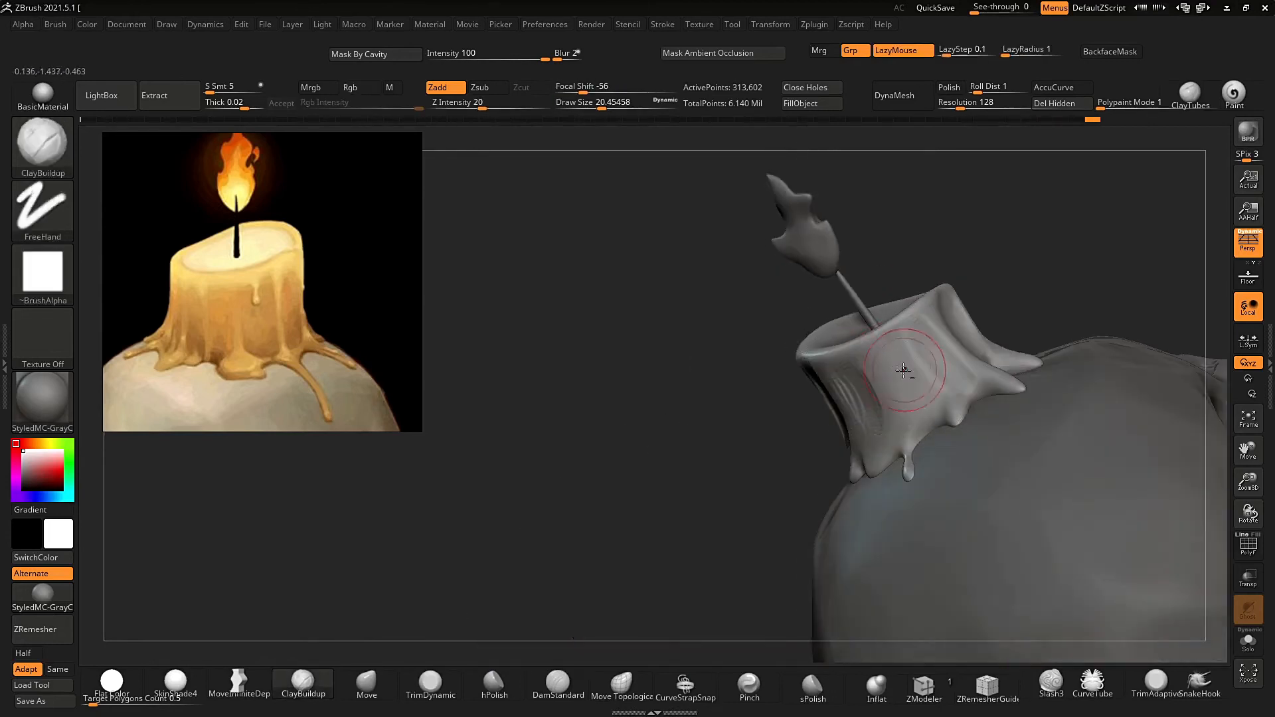
drag(905, 370, 913, 398)
shift+drag(913, 398, 896, 352)
right_drag(897, 352, 857, 345)
shift+drag(857, 345, 843, 391)
Sculpt the sunken wax pool inside the candle rim with ClayBuildup, then smooth it at the highest subdivision level.
right_drag(843, 358, 810, 398)
ctrl+right_drag(810, 399, 797, 352)
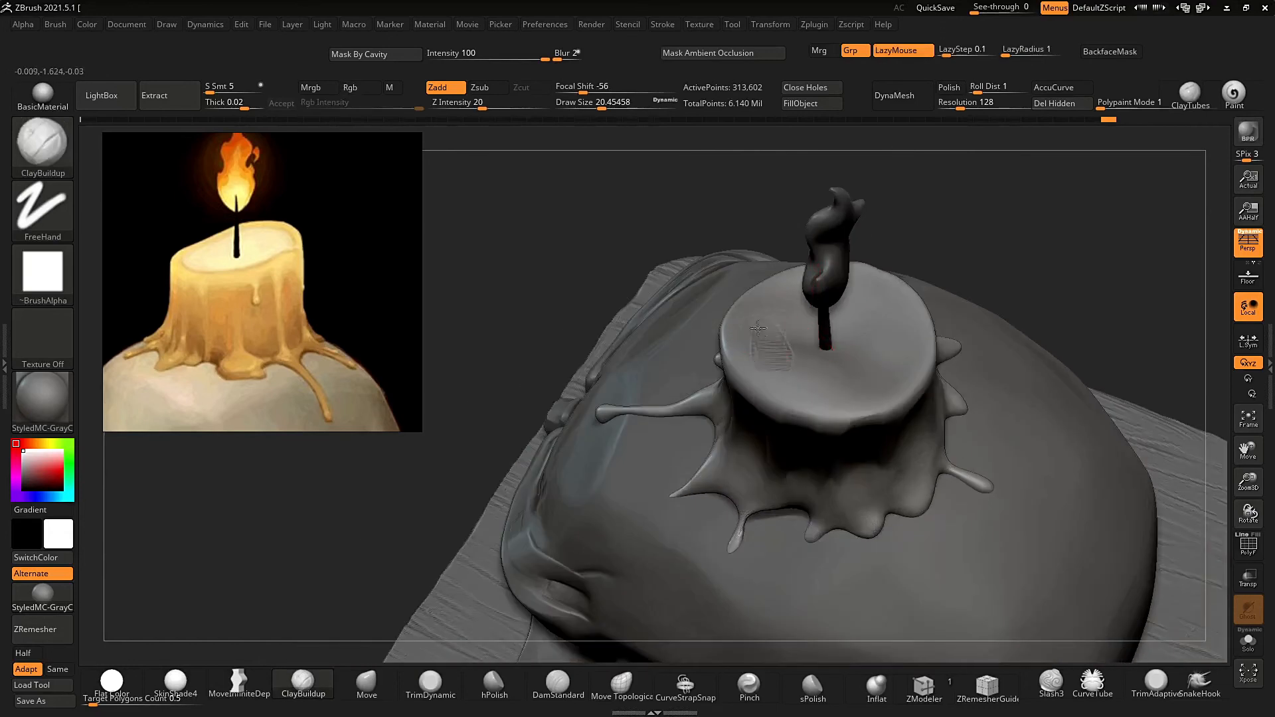
mouse_move(812, 369)
mouse_down()
mouse_move(837, 312)
mouse_move(871, 392)
mouse_up()
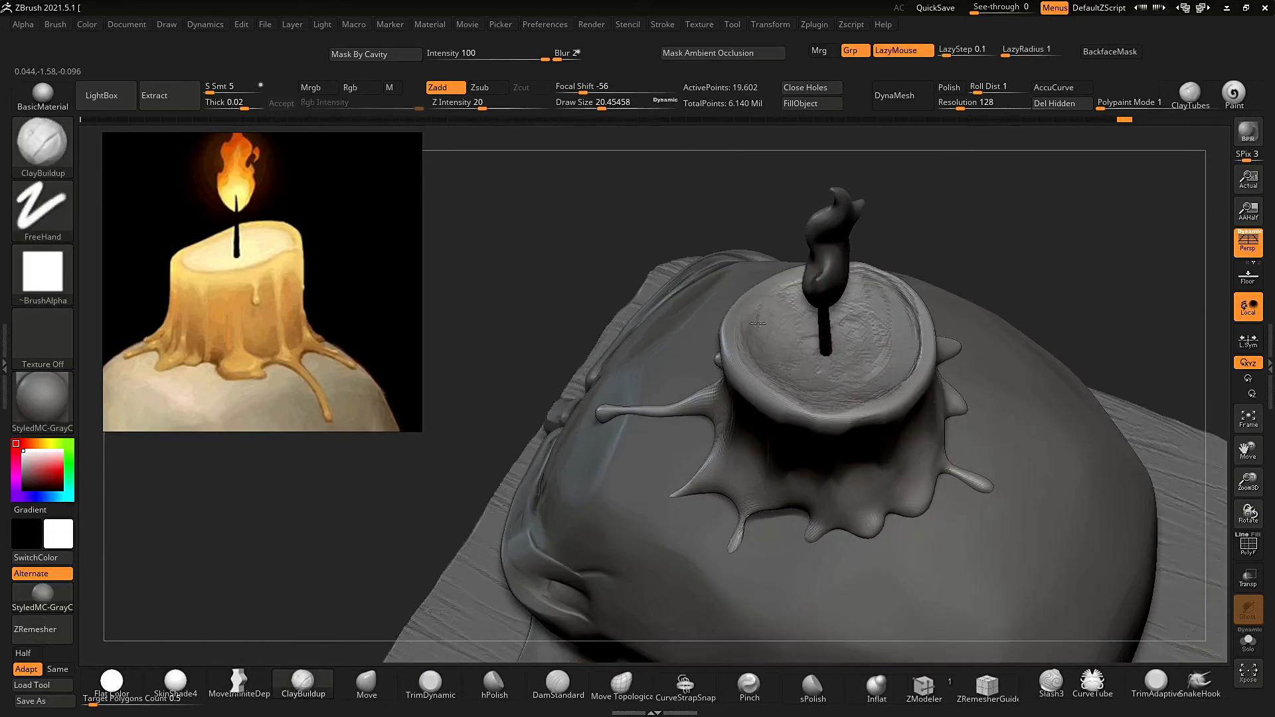
shift+drag(802, 375, 890, 312)
key(d)
key(d)
right_drag(800, 266, 857, 332)
shift+drag(816, 312, 768, 382)
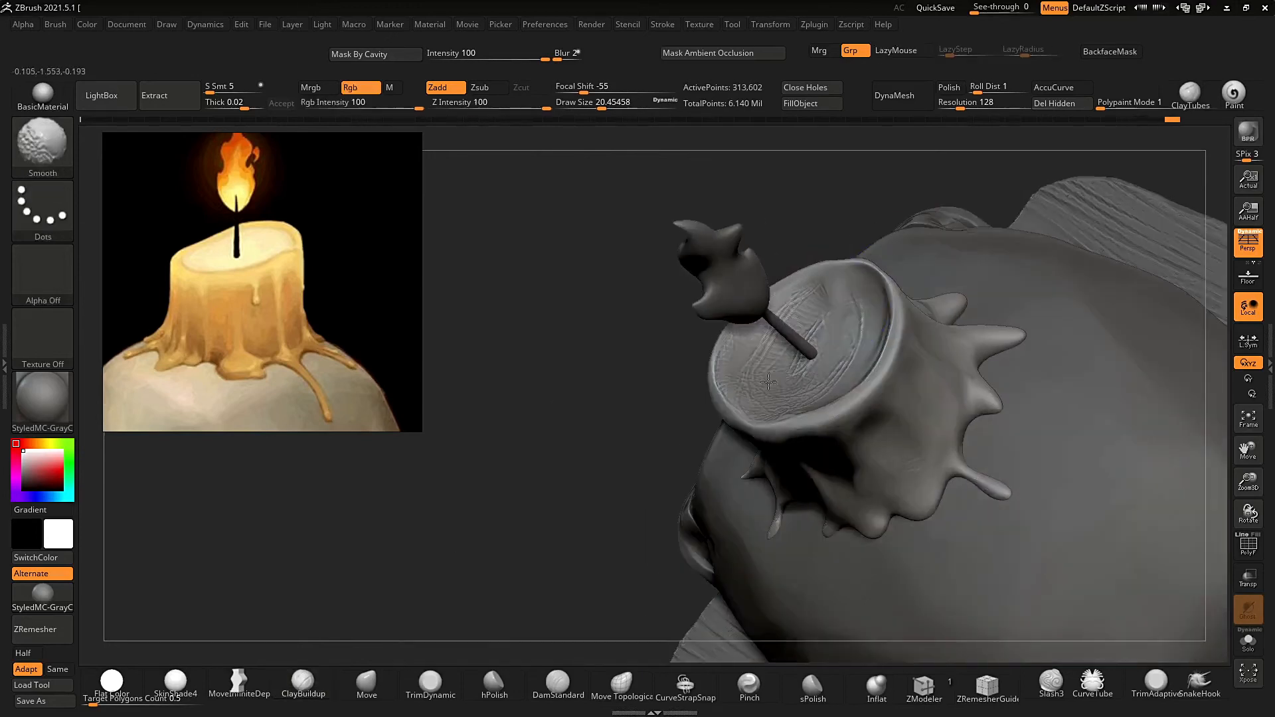
mouse_move(917, 371)
ctrl+right_down()
mouse_move(914, 208)
mouse_move(896, 304)
mouse_move(879, 285)
mouse_move(857, 372)
ctrl+right_up()
shift+drag(677, 361, 643, 399)
Sculpt dripping wax detail along the candle's sides and base with the Standard and ZBGs_Dripping brushes.
mouse_move(643, 398)
right_down()
mouse_move(774, 290)
mouse_move(825, 285)
mouse_move(739, 436)
mouse_move(757, 450)
right_up()
key(b)
key(s)
key(t)
key(s)
drag(757, 465, 765, 466)
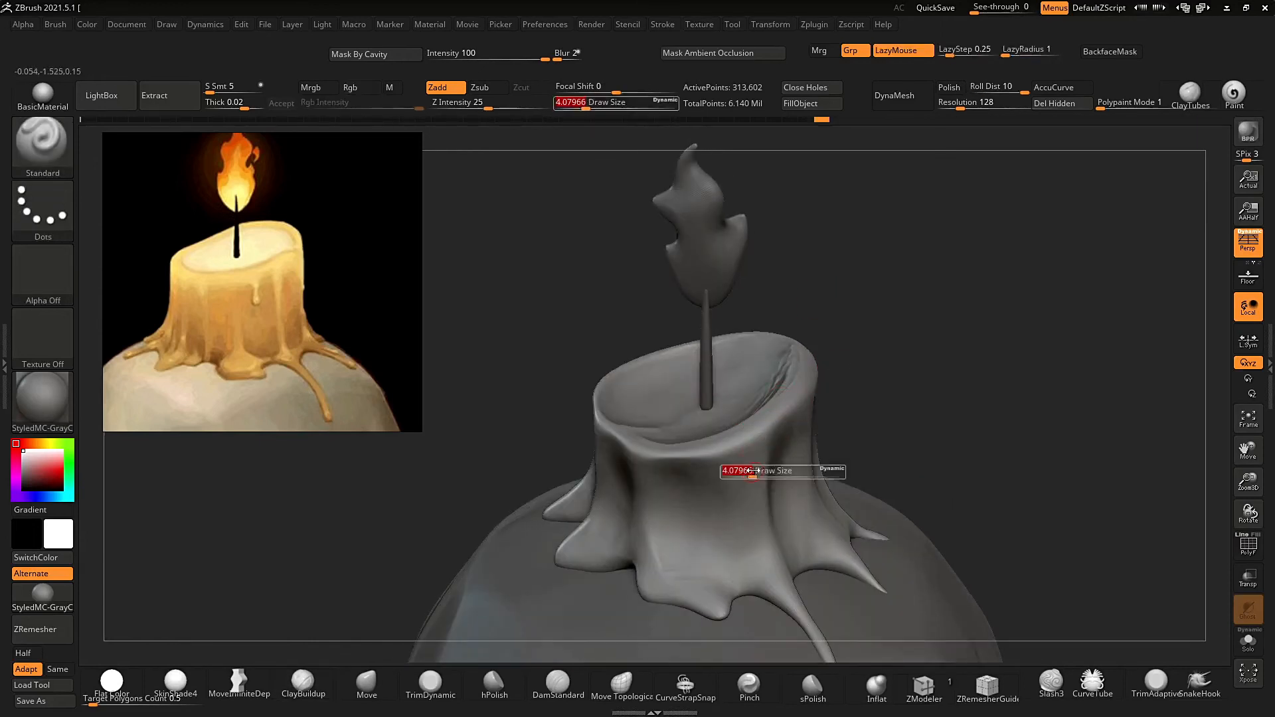
alt+right_drag(765, 458, 753, 342)
drag(757, 393, 757, 432)
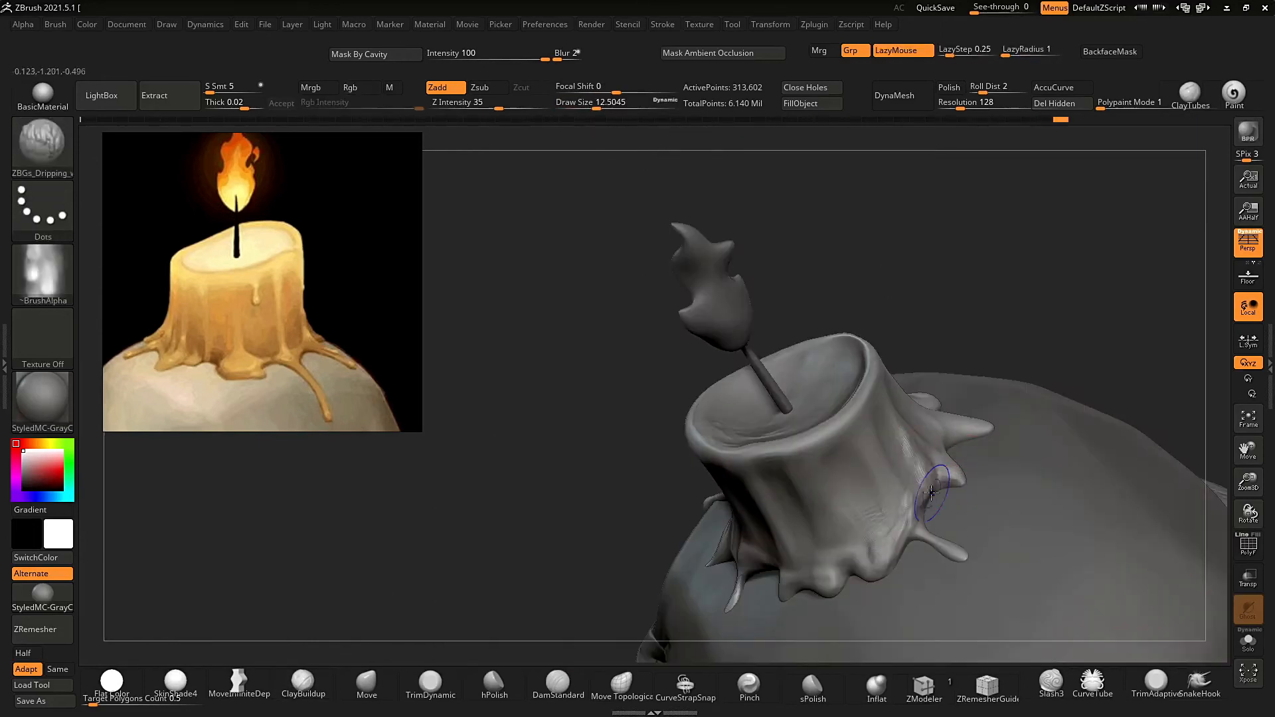
Smooth the dripping wax detail and raise more drips around the candle's base at a draw size of about 12.5.
shift+drag(907, 446, 879, 549)
right_drag(880, 548, 949, 425)
mouse_move(949, 421)
mouse_down()
mouse_move(1016, 431)
mouse_move(957, 402)
mouse_up()
shift+drag(976, 409, 962, 401)
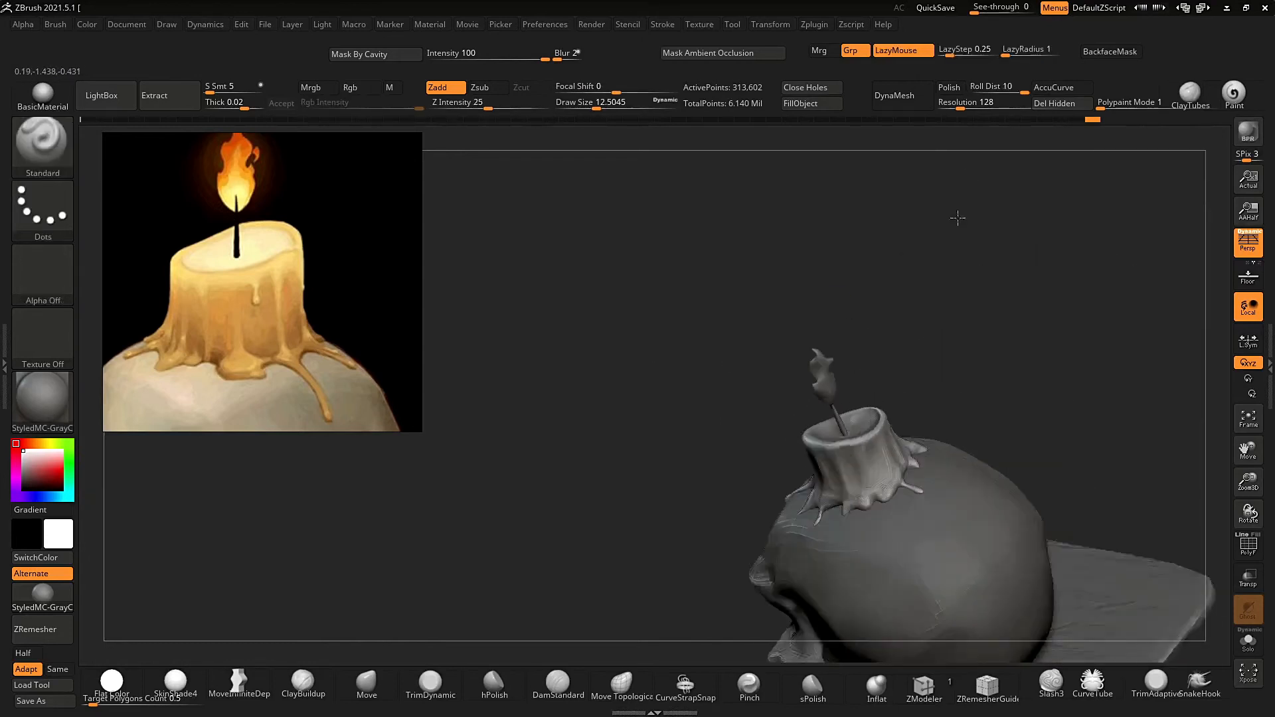
Pull the wax splashes at the candle's front base outward with the Move brush at a draw size of about 13.
mouse_move(957, 218)
right_down()
mouse_move(923, 352)
mouse_move(858, 498)
mouse_move(886, 483)
right_up()
key(b)
key(m)
key(v)
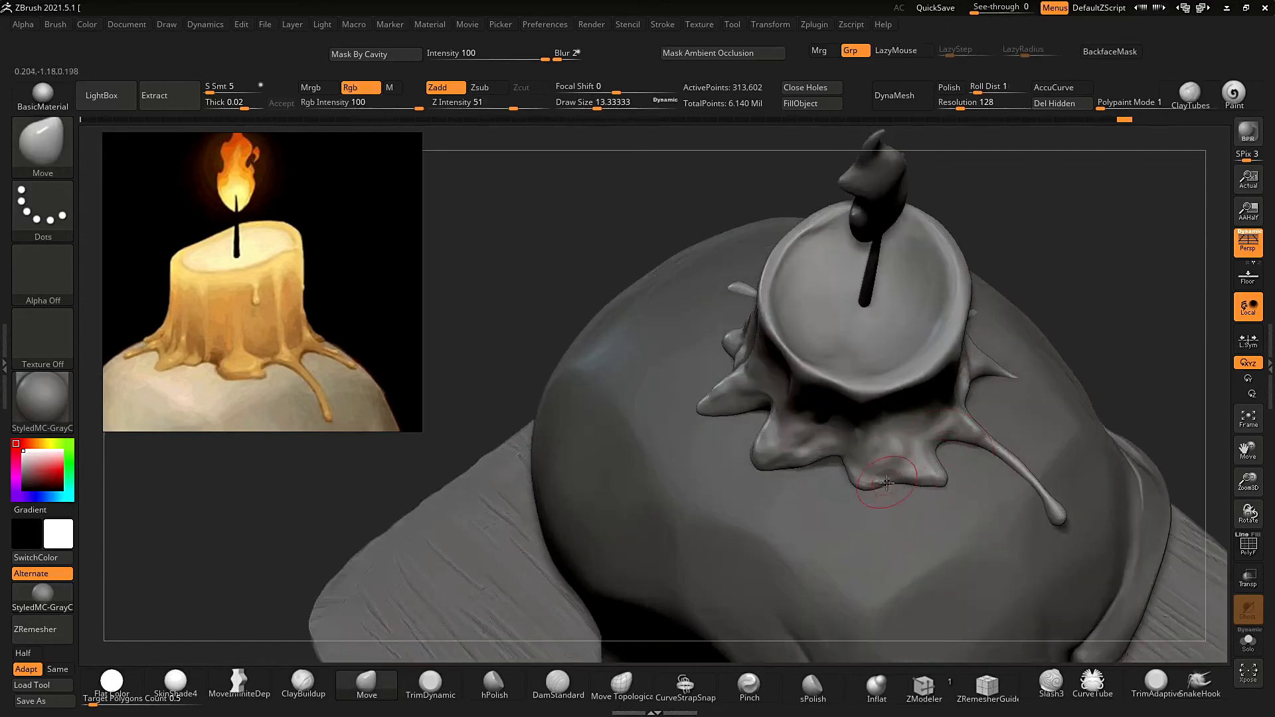
mouse_move(1067, 293)
right_down()
mouse_move(883, 478)
mouse_move(872, 518)
right_up()
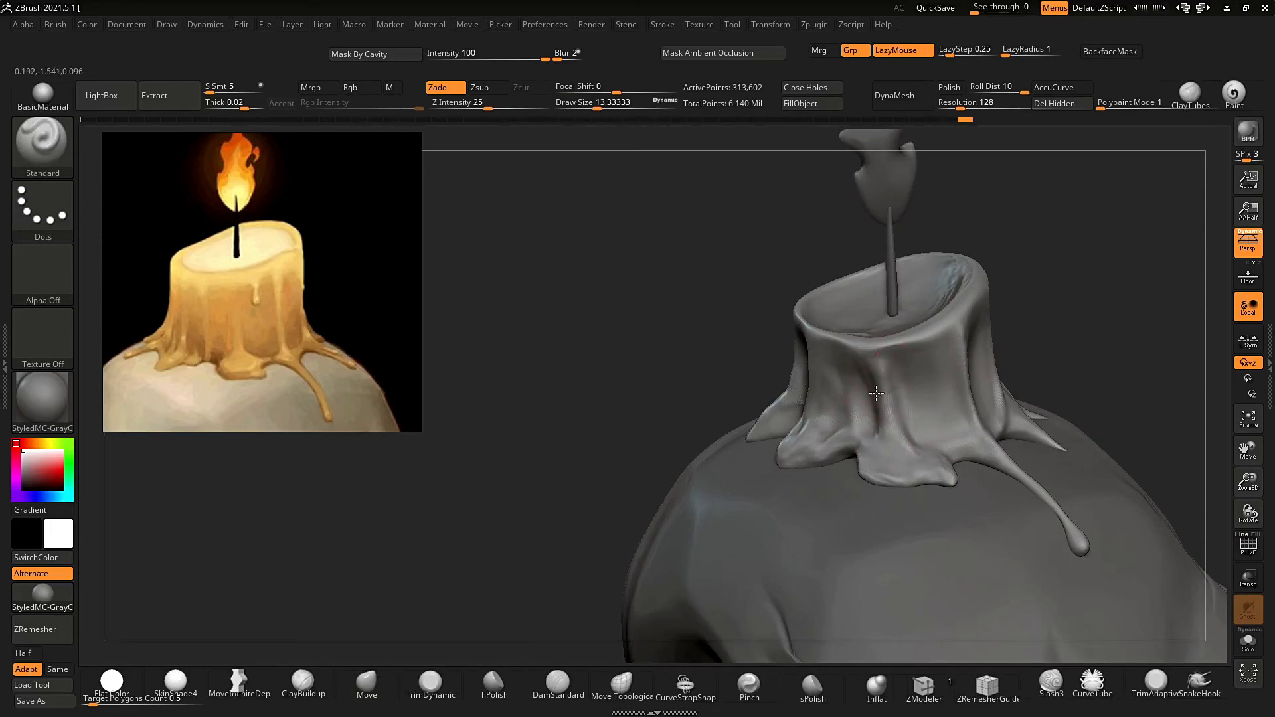
Add a hanging wax drop below the candle rim with the Standard brush at a draw size of about 6 and refine it with DamStandard.
ctrl+right_drag(863, 442, 939, 503)
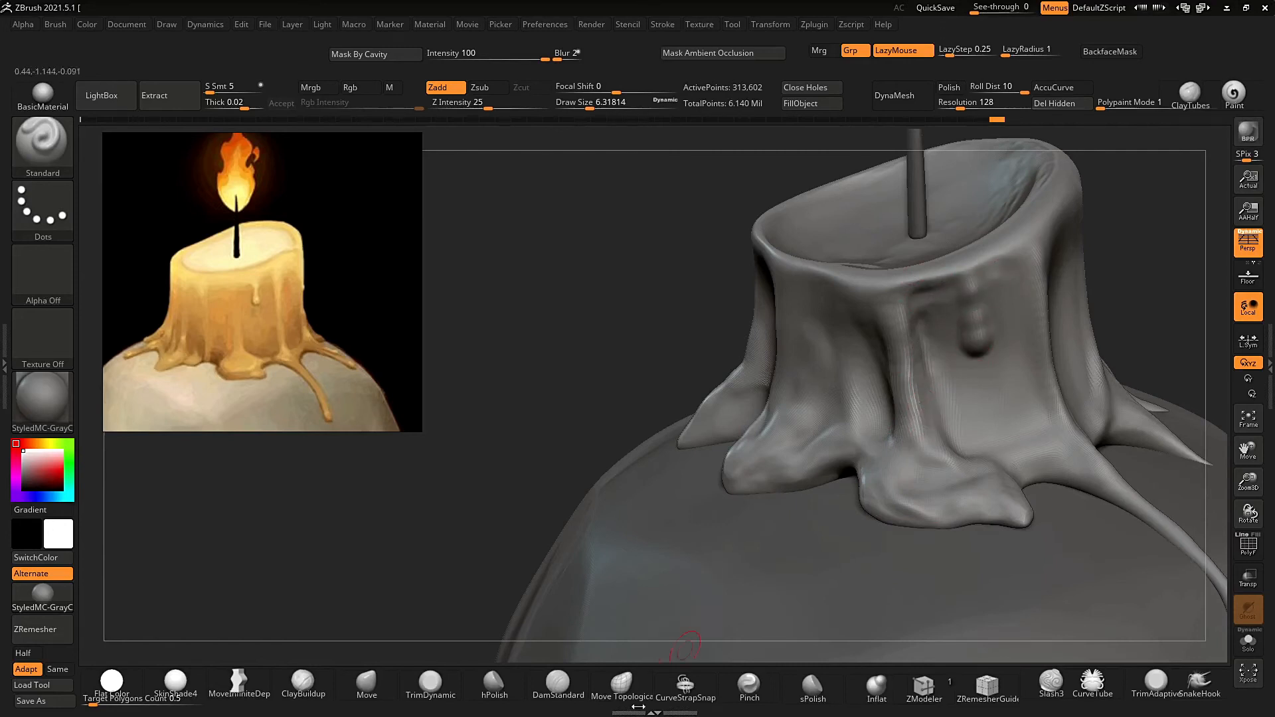
click(558, 682)
shift+drag(958, 355, 987, 355)
mouse_move(1063, 332)
ctrl+right_down()
mouse_move(1139, 229)
mouse_move(844, 389)
mouse_move(982, 288)
ctrl+right_up()
Subdivide the candle once more and carve the edges of the wax drip and front splash with DamStandard.
key(ctrl+d)
mouse_move(830, 425)
shift+mouse_down()
mouse_move(841, 353)
mouse_move(892, 328)
shift+mouse_up()
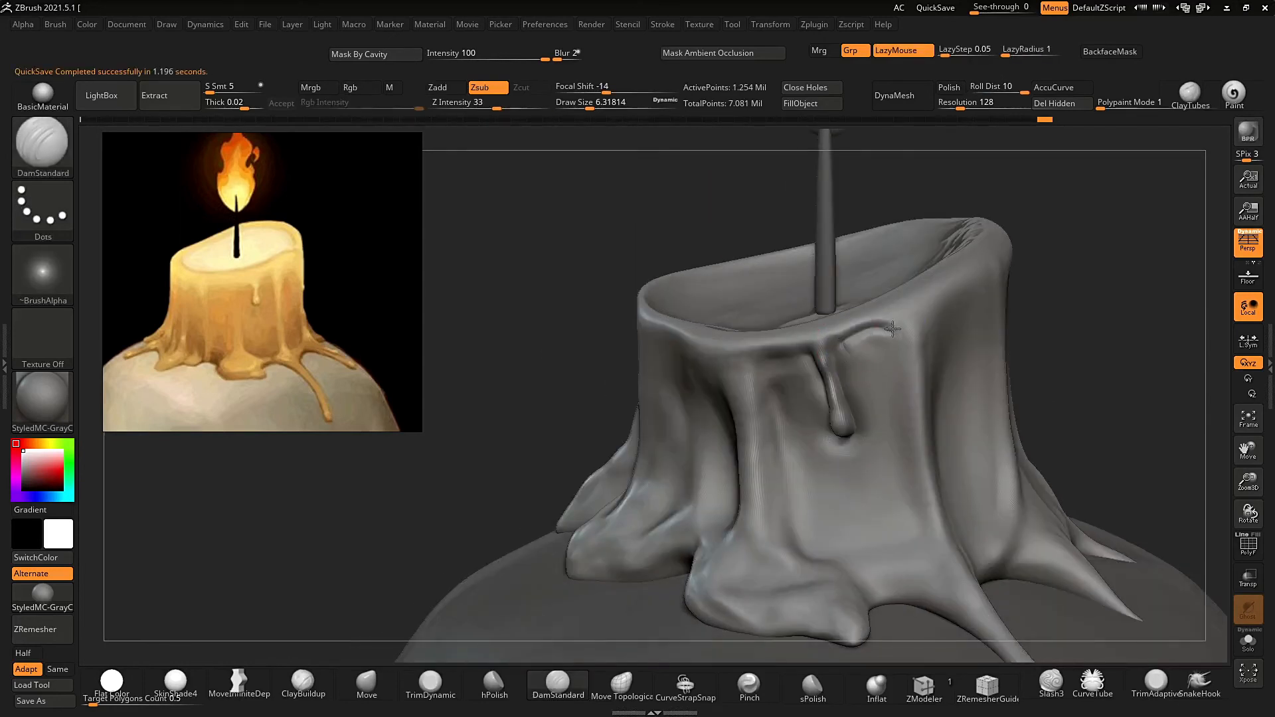
mouse_move(919, 507)
ctrl+right_down()
mouse_move(914, 319)
mouse_move(942, 276)
mouse_move(1102, 295)
mouse_move(790, 508)
ctrl+right_up()
right_drag(1007, 391, 896, 504)
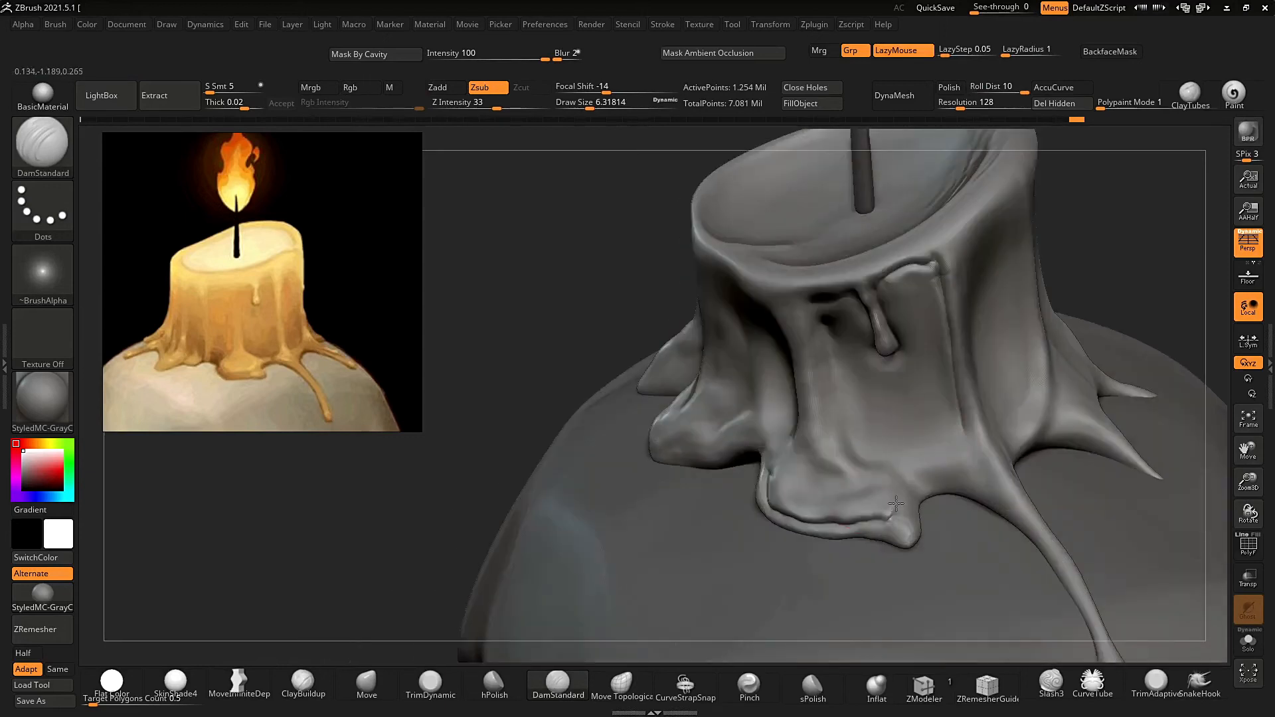
Raise vertical wax runs on the candle's front side with the Standard brush at a draw size of about 6.8 and smooth them.
mouse_move(922, 457)
ctrl+right_down()
mouse_move(1002, 270)
mouse_move(887, 455)
mouse_move(1062, 259)
mouse_move(855, 406)
ctrl+right_up()
right_drag(1082, 288, 852, 467)
mouse_move(864, 512)
right_down()
mouse_move(850, 439)
mouse_move(978, 356)
mouse_move(970, 319)
mouse_move(979, 359)
mouse_move(802, 388)
mouse_move(992, 335)
mouse_move(929, 425)
right_up()
key(b)
key(s)
key(t)
key(s)
drag(715, 470, 706, 470)
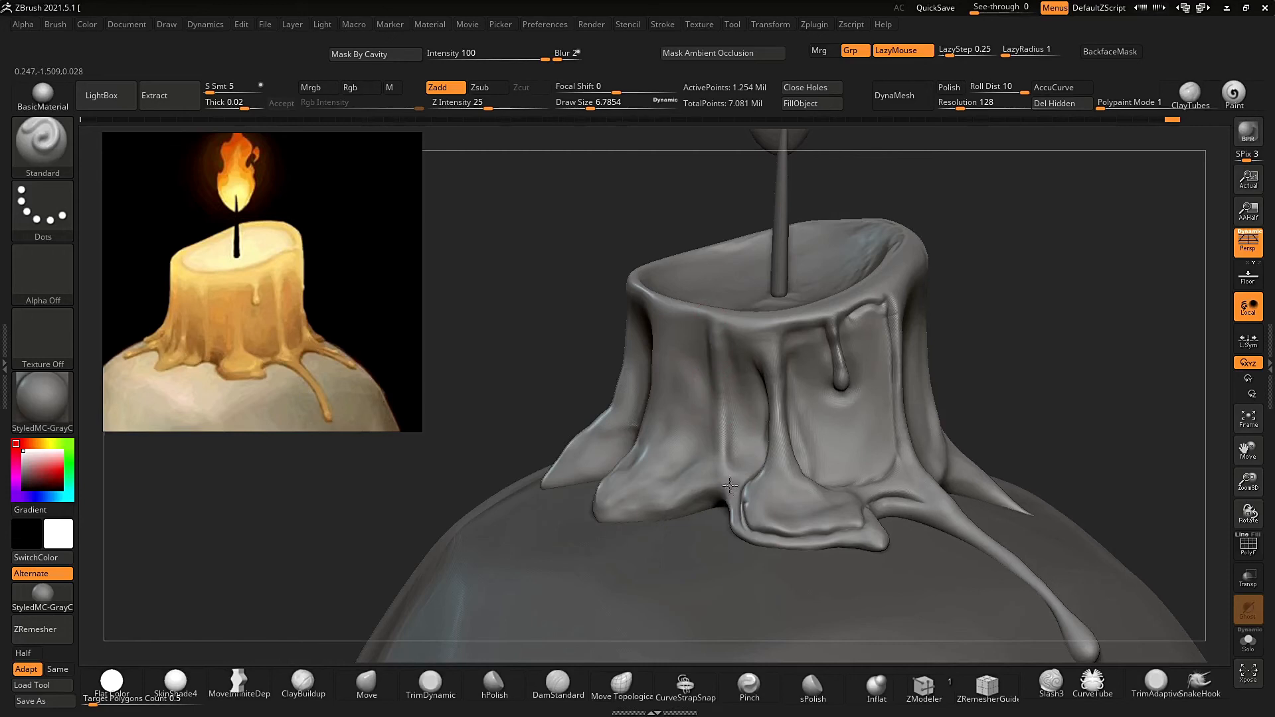
shift+drag(747, 369, 739, 343)
mouse_move(739, 343)
ctrl+right_down()
mouse_move(919, 328)
mouse_move(752, 374)
ctrl+right_up()
right_drag(904, 389, 882, 441)
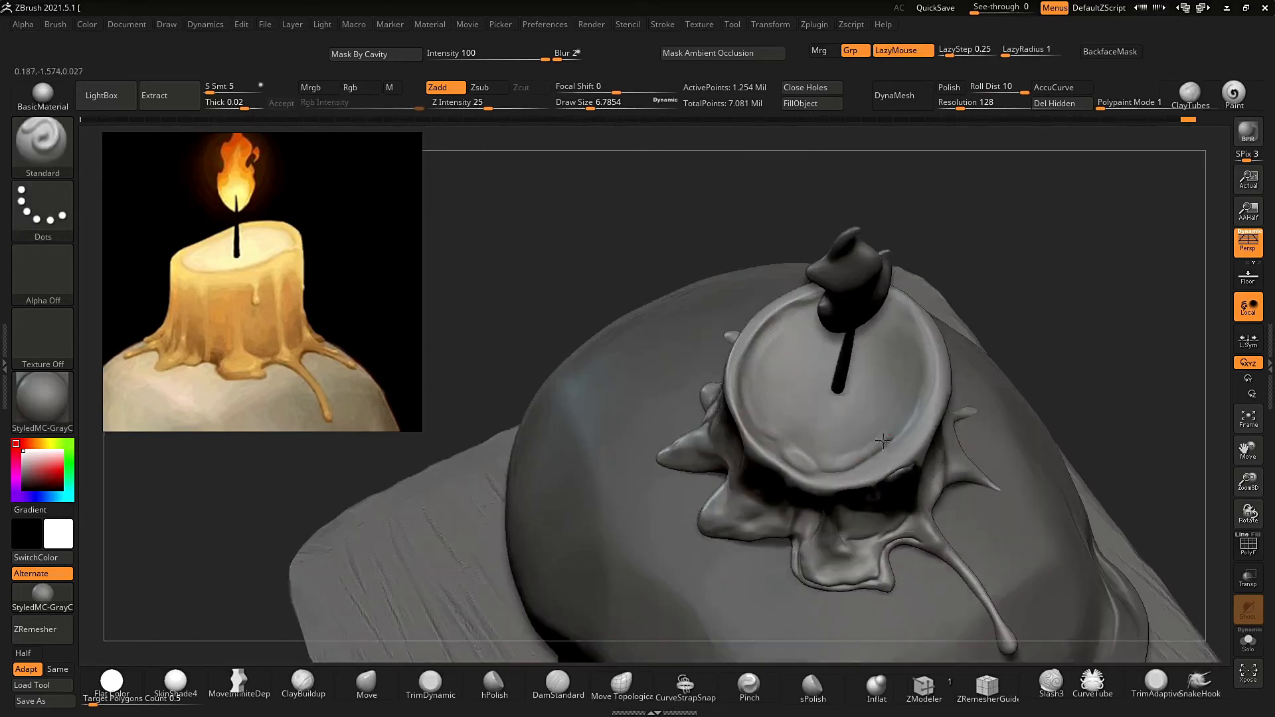
Continue the raised wax folds around the candle's side, from below the rim down to the base drips.
mouse_move(919, 343)
right_down()
mouse_move(904, 310)
mouse_move(999, 225)
mouse_move(802, 397)
mouse_move(996, 242)
mouse_move(828, 353)
mouse_move(933, 308)
mouse_move(970, 345)
mouse_move(966, 391)
right_up()
drag(750, 456, 751, 385)
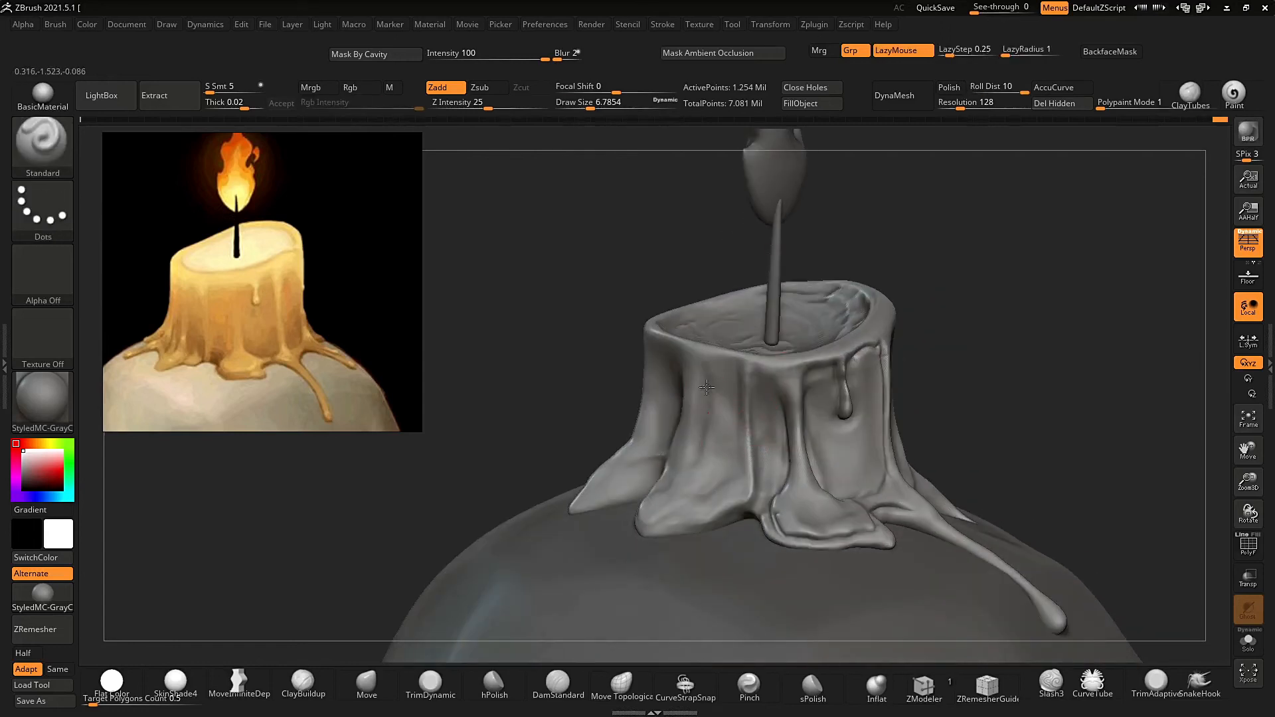
ctrl+right_drag(913, 378, 923, 345)
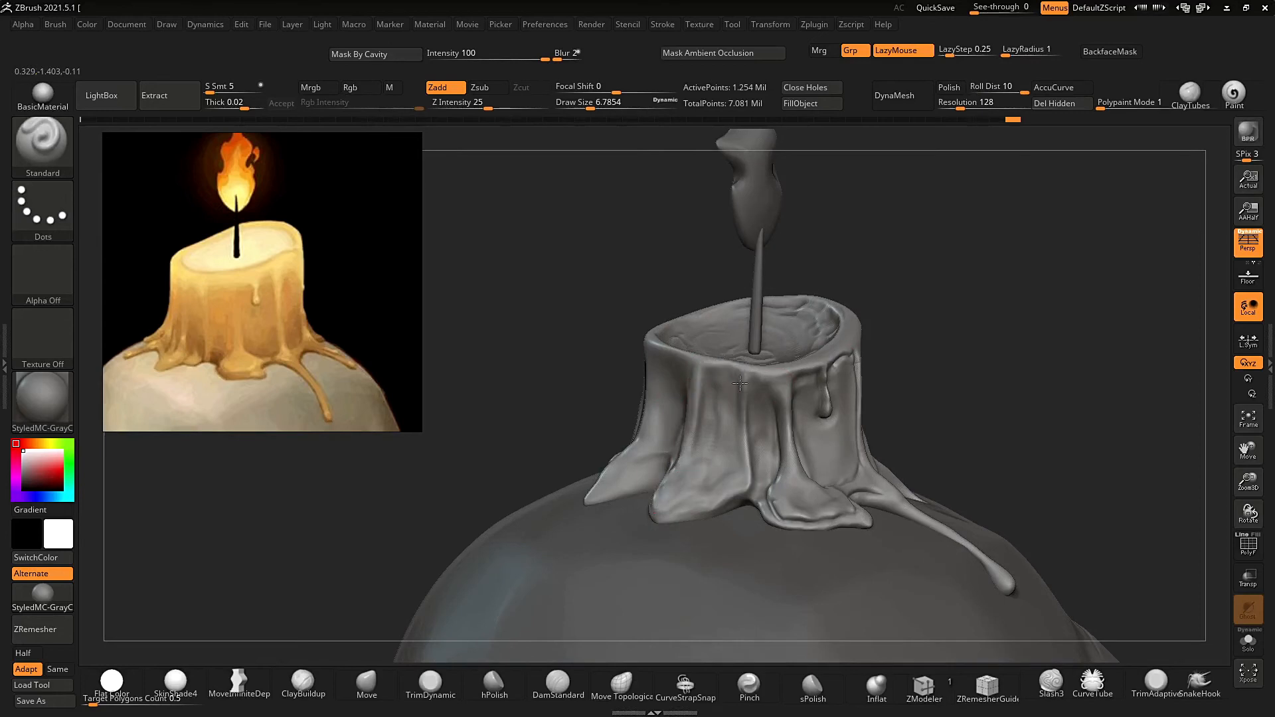
ctrl+right_drag(727, 500, 666, 425)
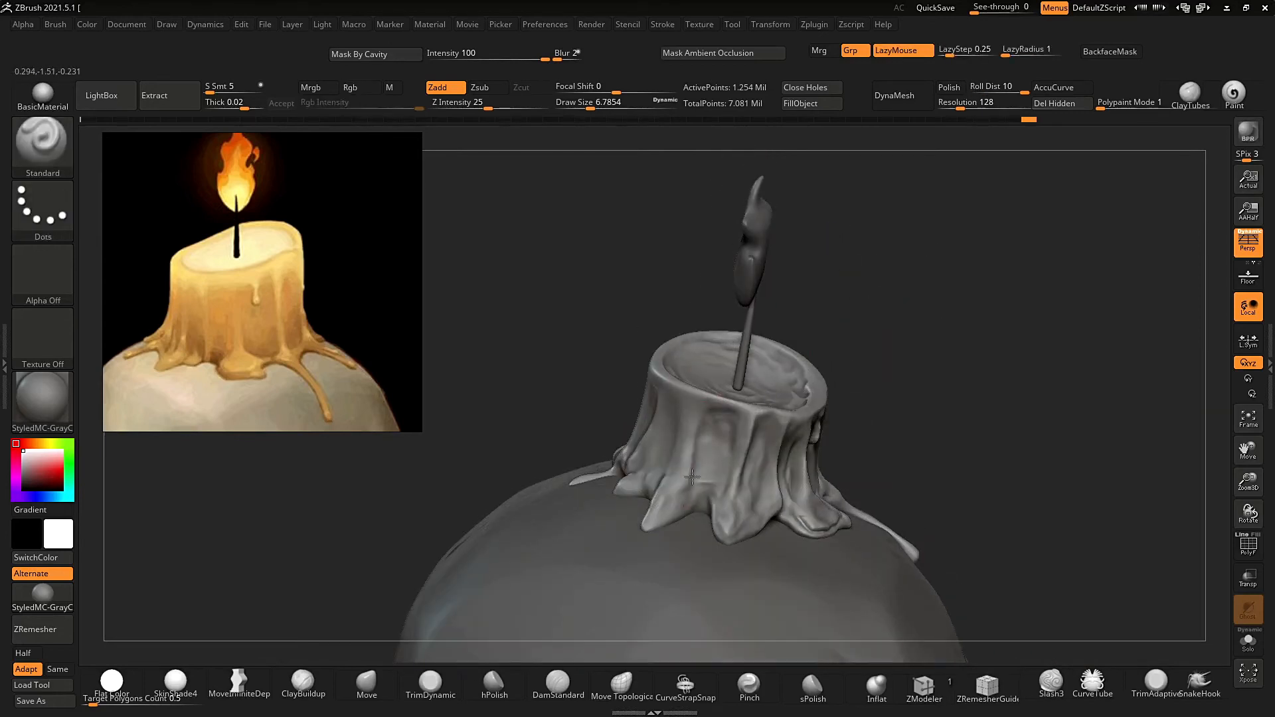
drag(937, 278, 870, 258)
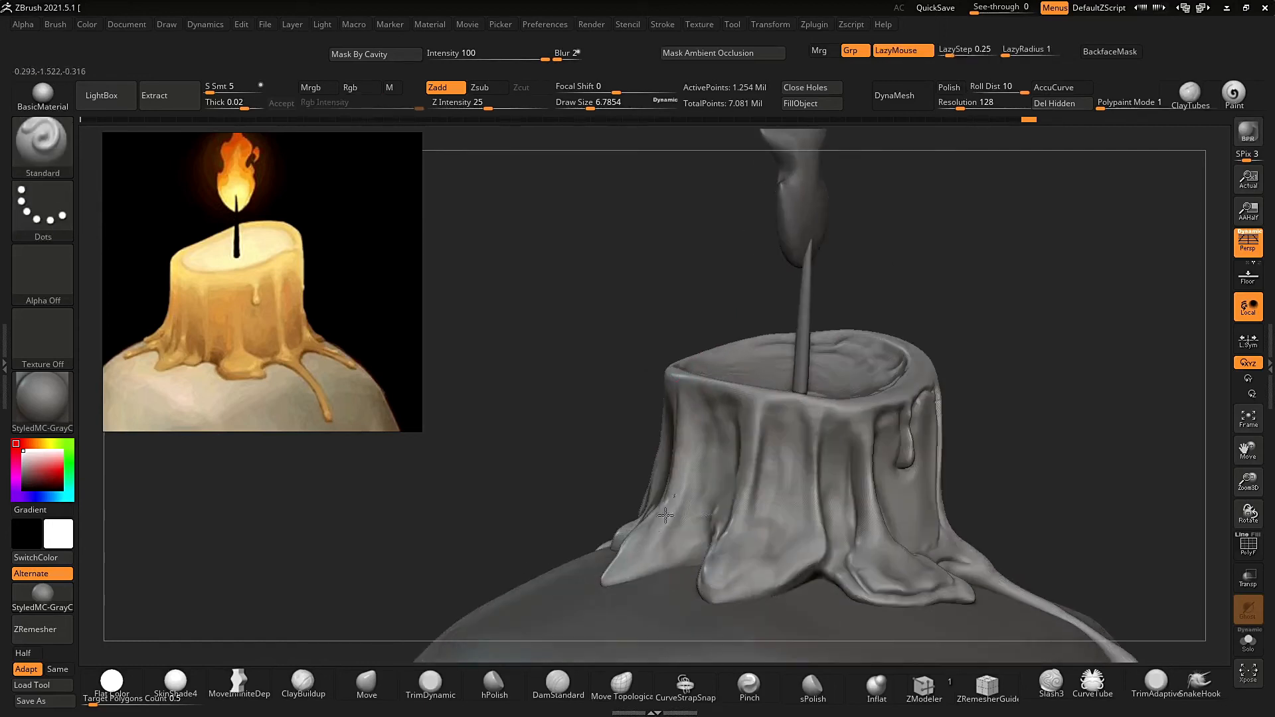
drag(656, 570, 596, 559)
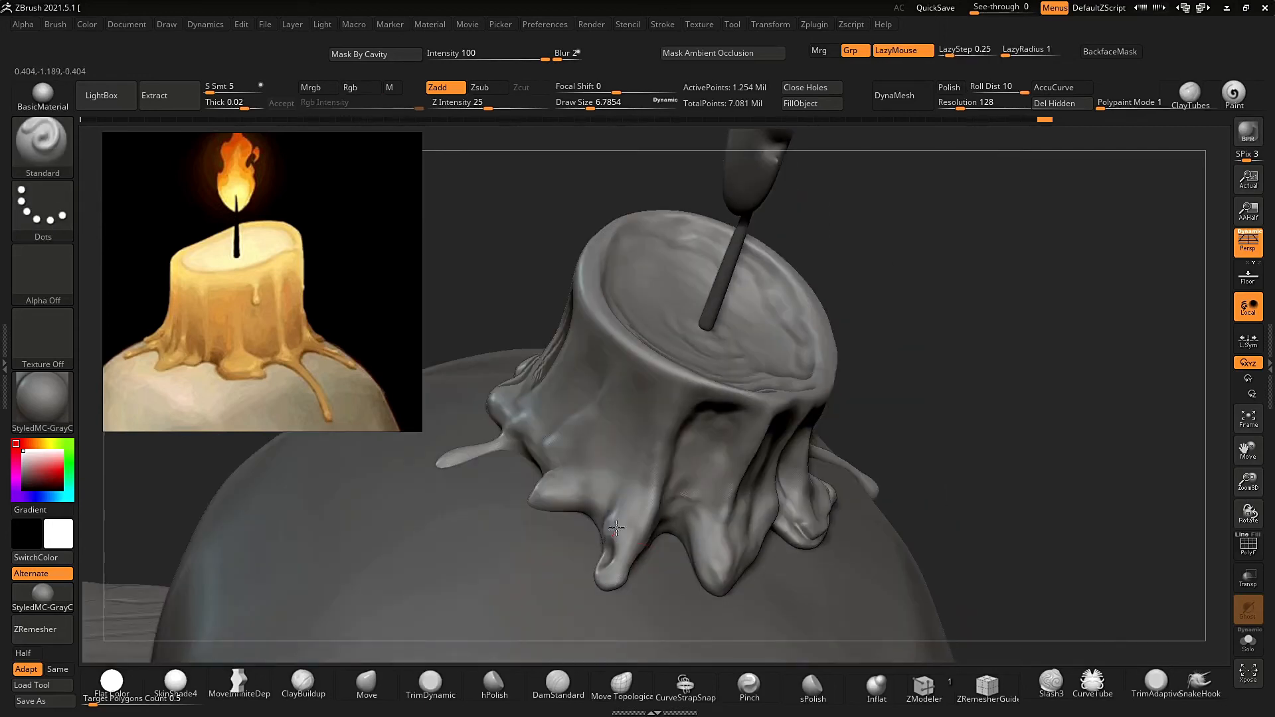
Pull the wax drips at the candle's side base outward with the Move brush at a draw size of about 13.
mouse_move(646, 378)
right_down()
mouse_move(677, 395)
mouse_move(790, 293)
right_up()
key(s)
drag(667, 491, 678, 491)
key(b)
key(m)
key(v)
drag(577, 583, 587, 577)
mouse_move(576, 468)
right_down()
mouse_move(598, 540)
mouse_move(784, 425)
right_up()
mouse_move(784, 425)
ctrl+right_down()
mouse_move(859, 296)
mouse_move(817, 405)
ctrl+right_up()
drag(619, 417, 629, 415)
mouse_move(824, 418)
ctrl+right_down()
mouse_move(848, 359)
mouse_move(796, 357)
mouse_move(768, 319)
mouse_move(854, 319)
mouse_move(1010, 261)
ctrl+right_up()
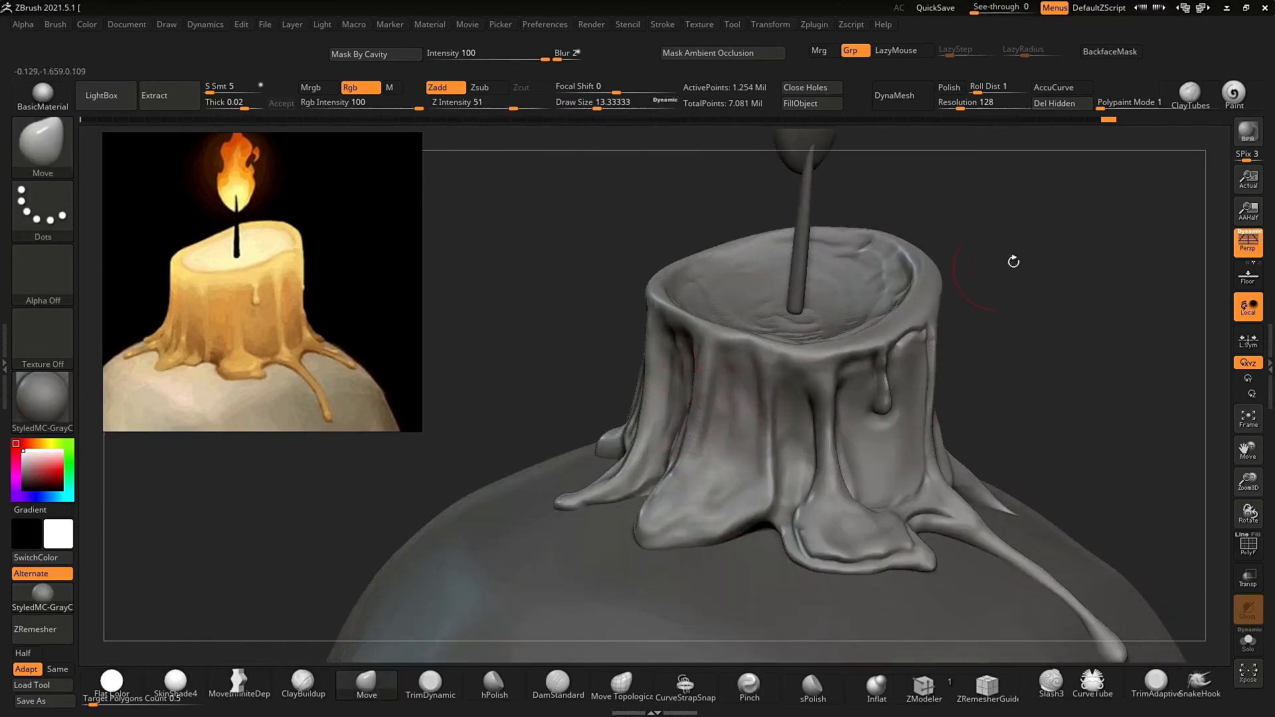
Carve the grooves between the side wax folds with DamStandard at a draw size of about 13.
click(558, 682)
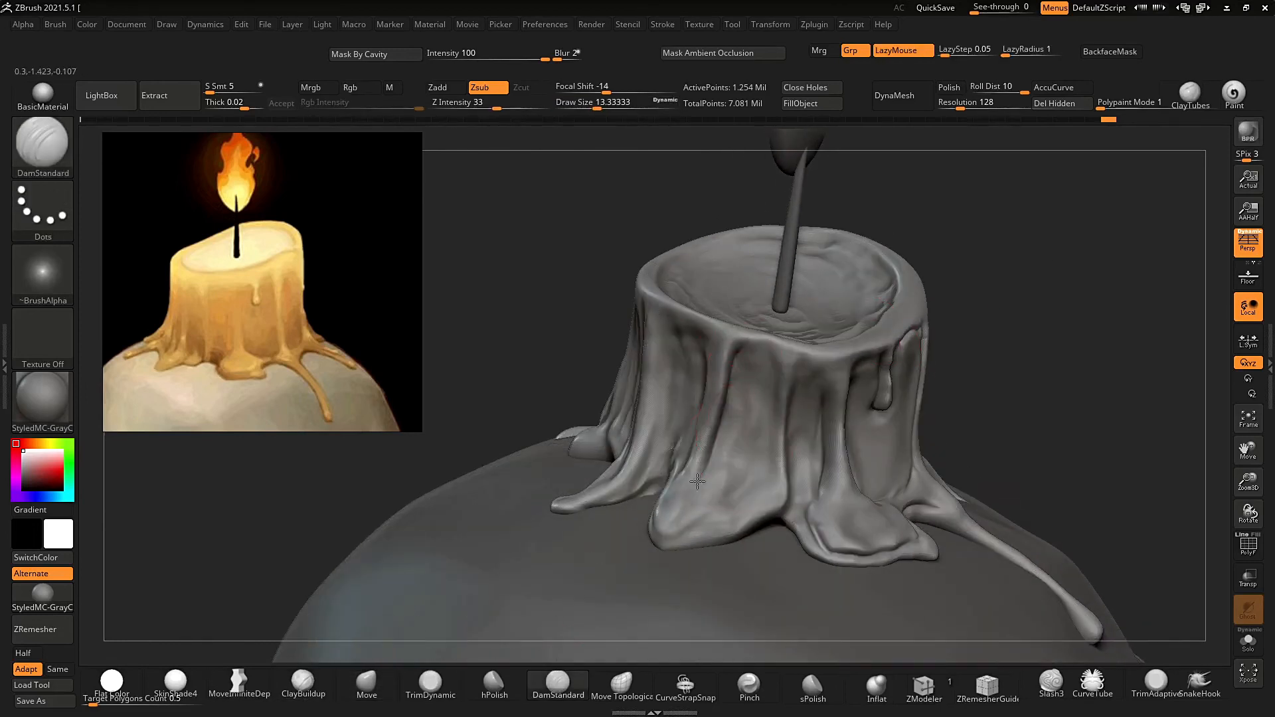
mouse_move(1013, 222)
right_down()
mouse_move(1042, 219)
mouse_move(1003, 299)
mouse_move(1022, 219)
right_up()
drag(810, 380, 782, 475)
ctrl+right_drag(739, 367, 770, 259)
right_drag(771, 259, 989, 339)
ctrl+right_drag(989, 338, 956, 432)
right_drag(1036, 299, 863, 372)
key(shift)
mouse_move(735, 399)
right_down()
mouse_move(721, 451)
mouse_move(874, 327)
mouse_move(842, 353)
mouse_move(845, 381)
mouse_move(769, 405)
mouse_move(910, 345)
mouse_move(857, 398)
right_up()
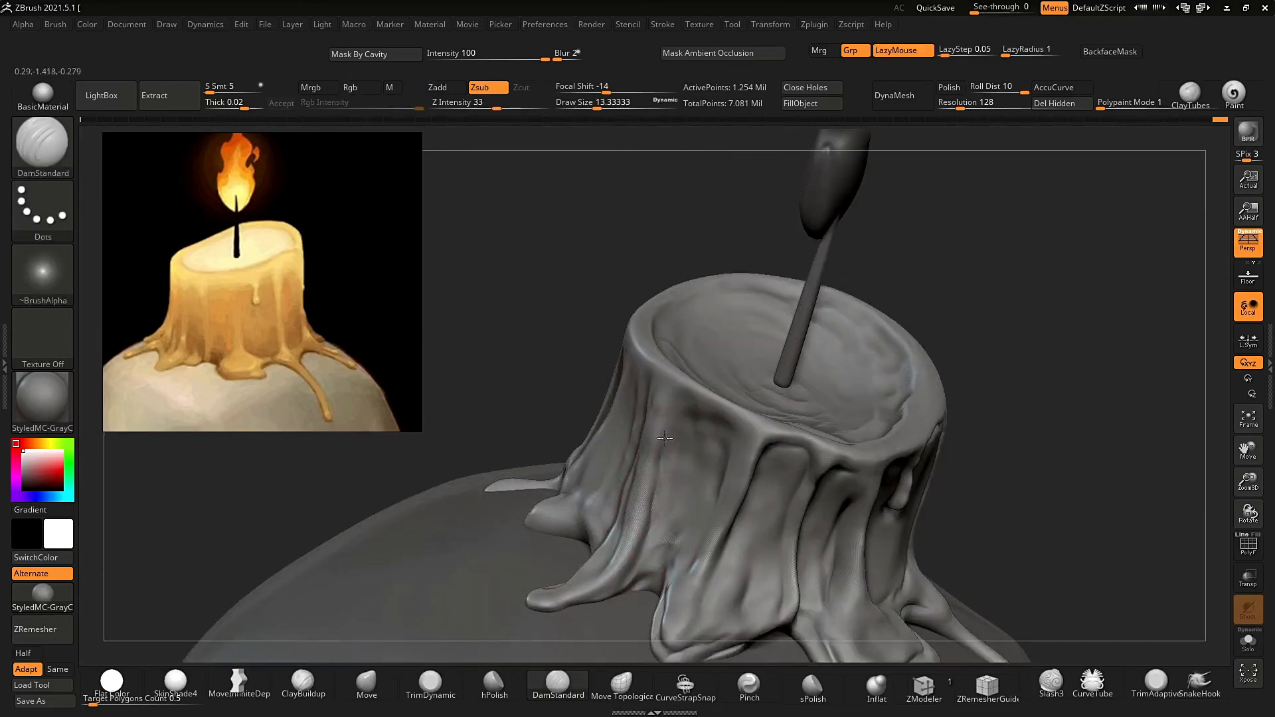
Smooth the side wax folds and define their upper edges just below the candle rim.
shift+drag(645, 543, 662, 457)
mouse_move(662, 457)
ctrl+right_down()
mouse_move(709, 427)
mouse_move(680, 405)
mouse_move(679, 422)
mouse_move(970, 296)
mouse_move(925, 292)
ctrl+right_up()
key(ctrl+d)
key(shift+d)
ctrl+right_drag(925, 292, 986, 326)
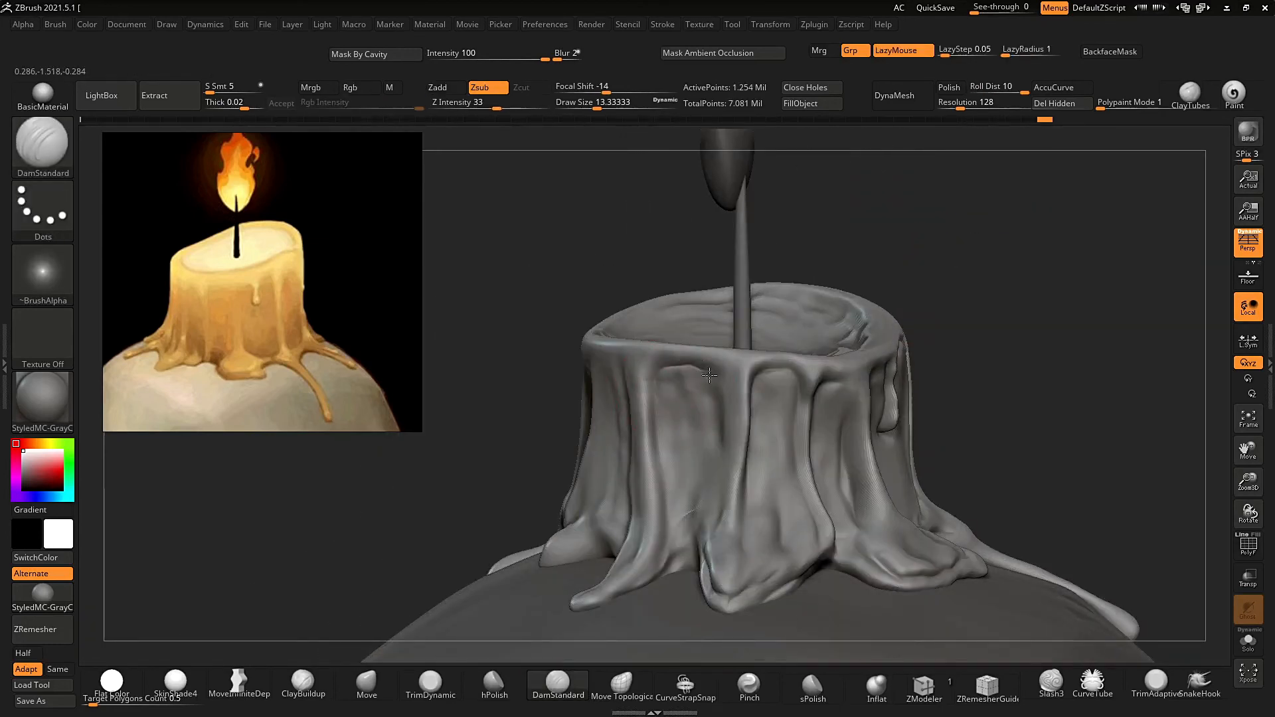
shift+drag(657, 391, 674, 408)
Carve a recessed wax fold into the candle wall beside the long front drip with DamStandard.
mouse_move(674, 407)
ctrl+right_down()
mouse_move(825, 230)
mouse_move(827, 367)
mouse_move(288, 666)
ctrl+right_up()
click(175, 684)
mouse_move(887, 418)
right_down()
mouse_move(848, 390)
mouse_move(856, 397)
mouse_move(899, 361)
mouse_move(915, 324)
mouse_move(916, 392)
mouse_move(910, 359)
mouse_move(890, 392)
right_up()
click(111, 684)
click(43, 593)
right_drag(717, 326, 672, 287)
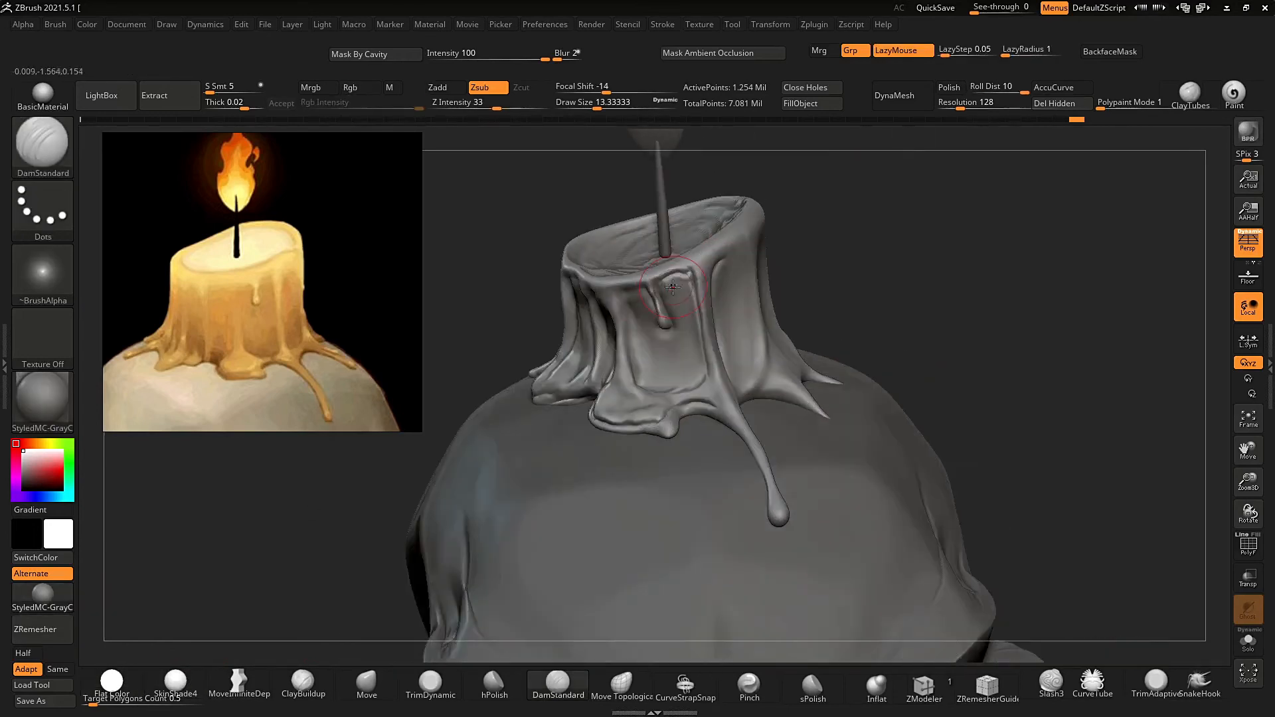
right_drag(822, 221, 745, 265)
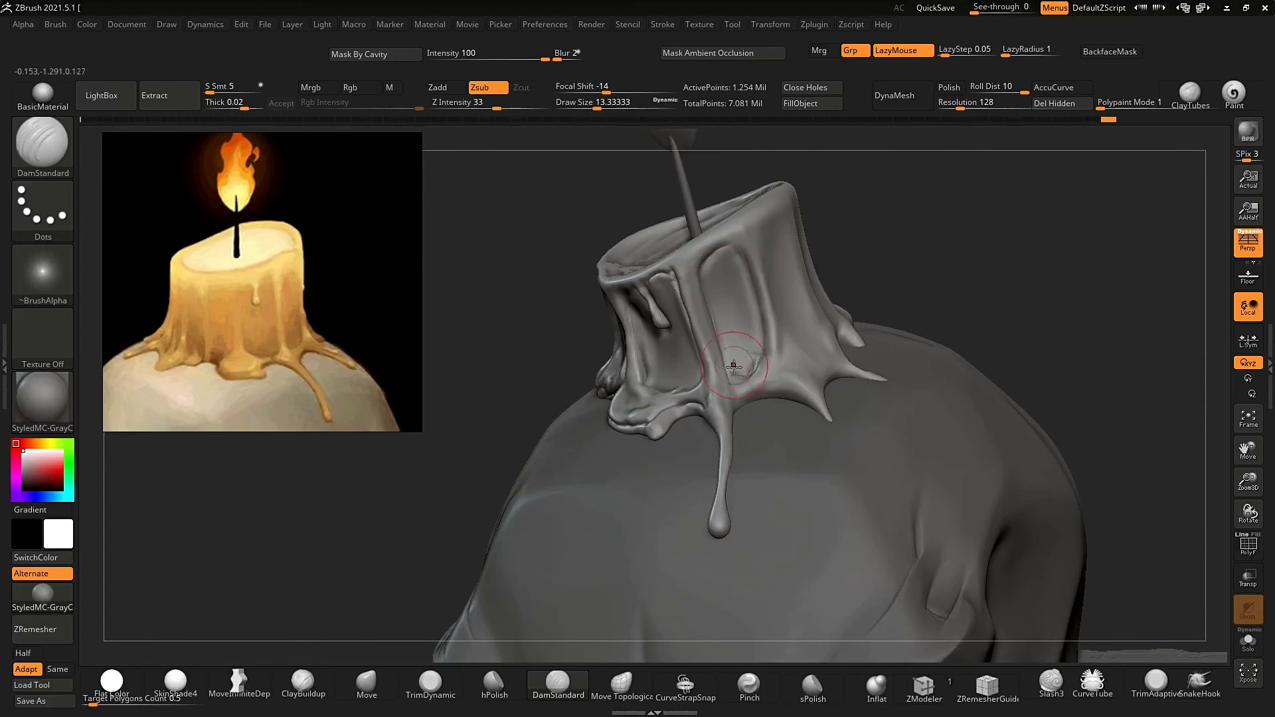
key(shift)
Raise wax beside the long front drip with the Standard brush and pull the base drips longer with Move at about size 23.
mouse_move(823, 302)
ctrl+right_down()
mouse_move(848, 233)
mouse_move(925, 302)
mouse_move(916, 315)
ctrl+right_up()
key(b)
key(s)
key(t)
drag(781, 347, 852, 449)
mouse_move(923, 292)
right_down()
mouse_move(913, 348)
mouse_move(890, 296)
mouse_move(913, 339)
right_up()
mouse_move(913, 339)
right_down()
mouse_move(894, 279)
mouse_move(906, 284)
right_up()
key(b)
key(m)
key(v)
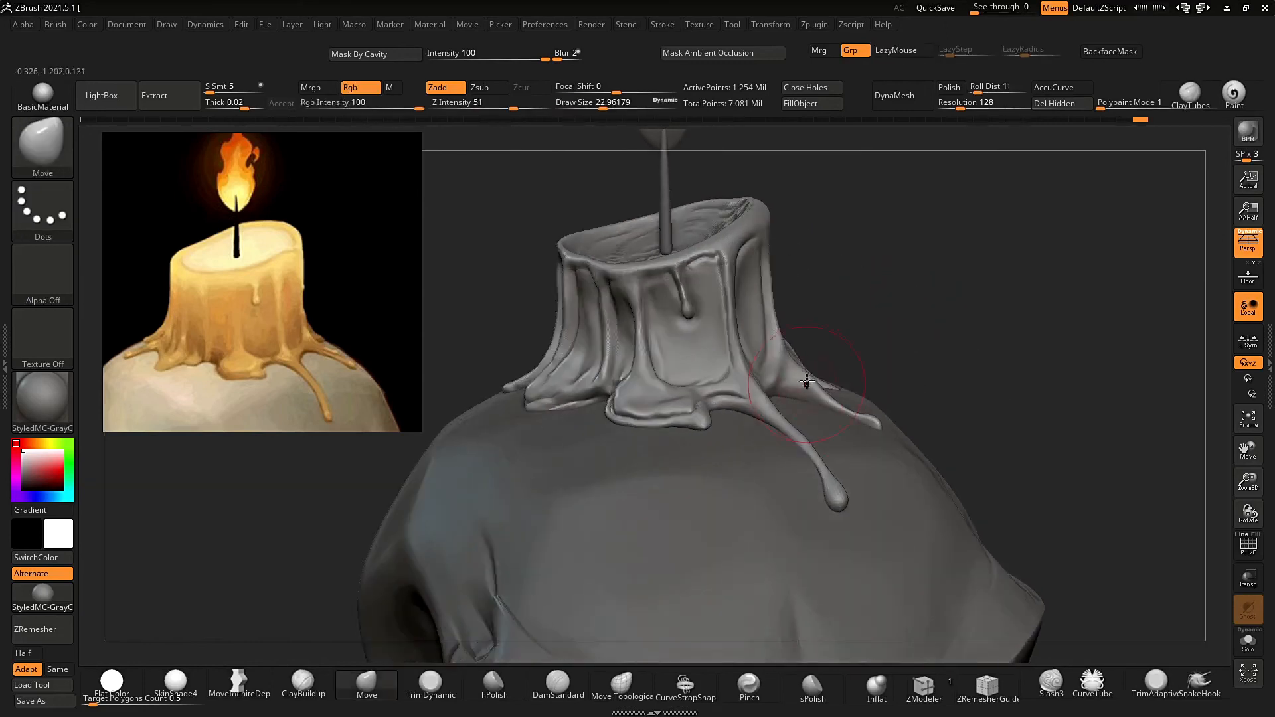
ctrl+right_drag(810, 397, 903, 369)
mouse_move(893, 306)
ctrl+right_down()
mouse_move(908, 362)
mouse_move(751, 463)
mouse_move(747, 425)
mouse_move(805, 433)
mouse_move(876, 239)
mouse_move(859, 267)
mouse_move(884, 321)
mouse_move(878, 353)
ctrl+right_up()
Build up the wax runs leading into the side drips with the Standard brush at a draw size of about 8.4.
key(b)
key(s)
key(t)
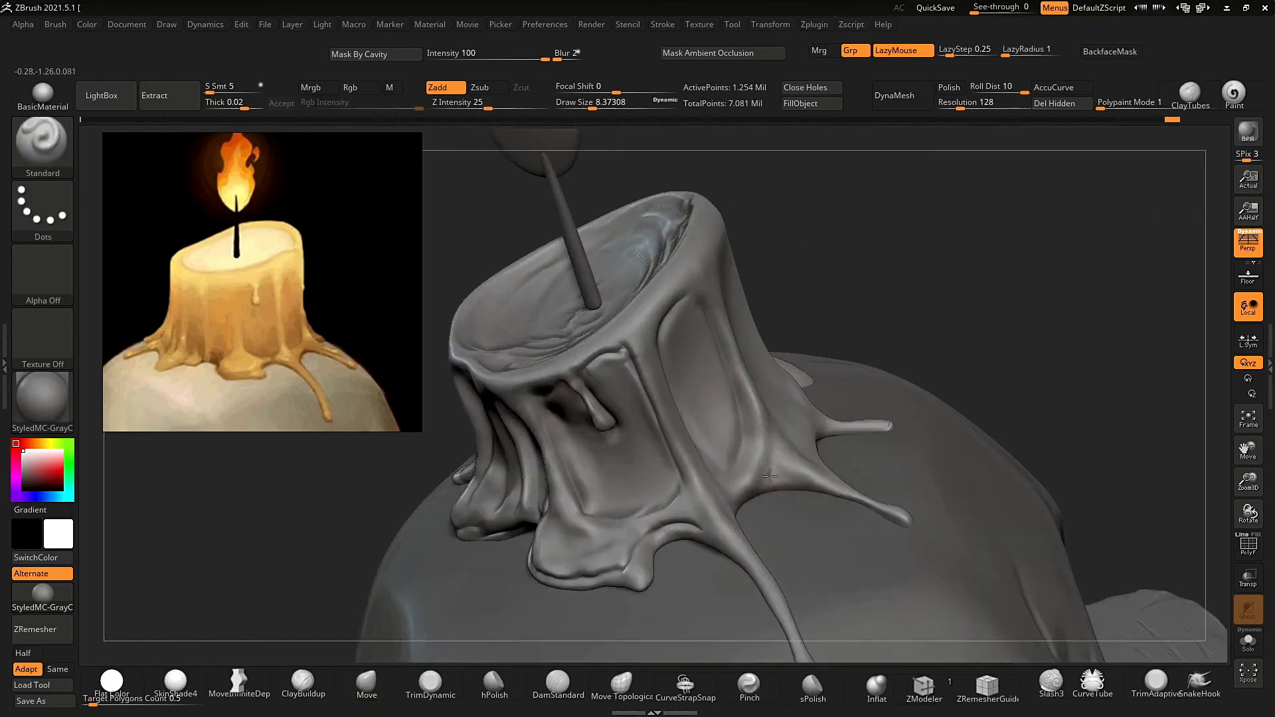
right_drag(760, 490, 709, 355)
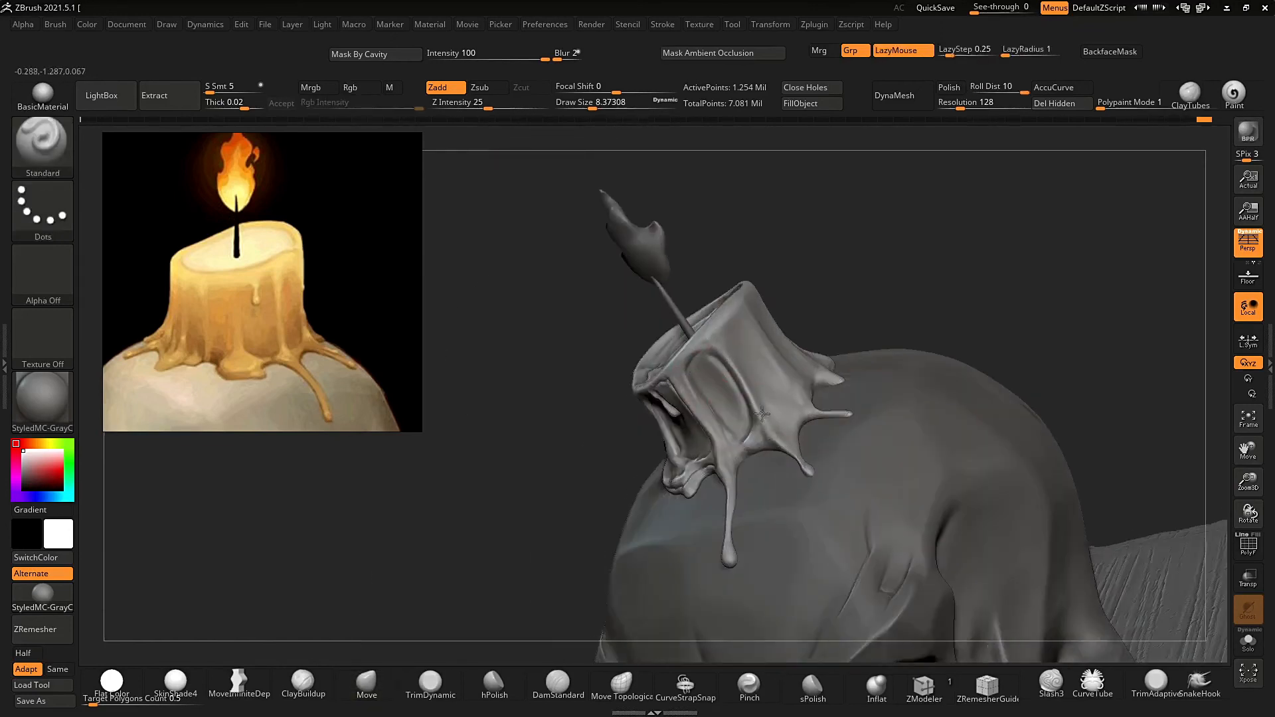
right_drag(762, 414, 792, 370)
right_drag(842, 411, 785, 417)
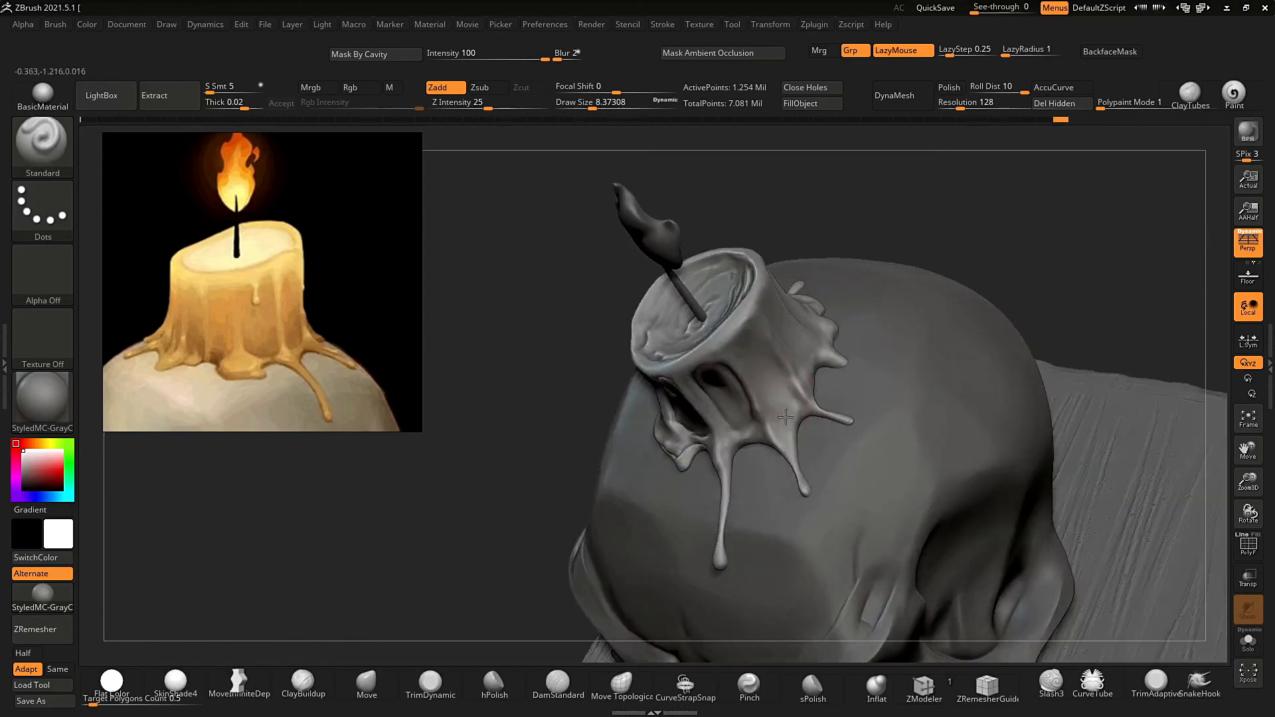
right_drag(748, 347, 744, 338)
ctrl+right_drag(773, 217, 737, 334)
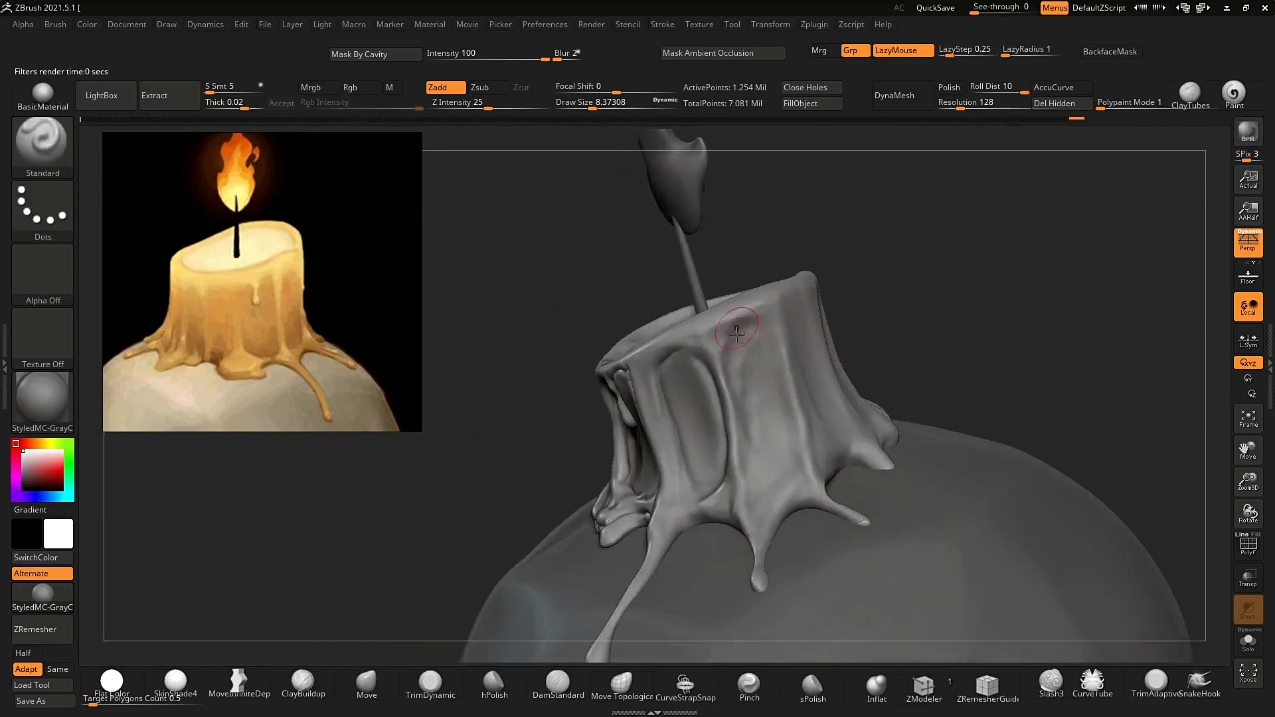
Add a hanging wax drop below the rim on the candle's far side and smooth the surrounding folds.
right_drag(793, 375, 802, 287)
mouse_move(832, 363)
right_down()
mouse_move(817, 431)
mouse_move(827, 346)
right_up()
mouse_move(822, 287)
right_down()
mouse_move(767, 346)
mouse_move(846, 365)
right_up()
key(shift)
mouse_move(837, 407)
shift+mouse_down()
mouse_move(845, 415)
mouse_move(840, 361)
shift+mouse_up()
right_drag(1002, 223, 953, 229)
ctrl+right_drag(953, 229, 848, 398)
mouse_move(750, 398)
right_down()
mouse_move(785, 316)
mouse_move(864, 365)
mouse_move(805, 352)
mouse_move(1033, 259)
mouse_move(975, 321)
mouse_move(1013, 281)
mouse_move(742, 426)
mouse_move(791, 451)
mouse_move(794, 496)
right_up()
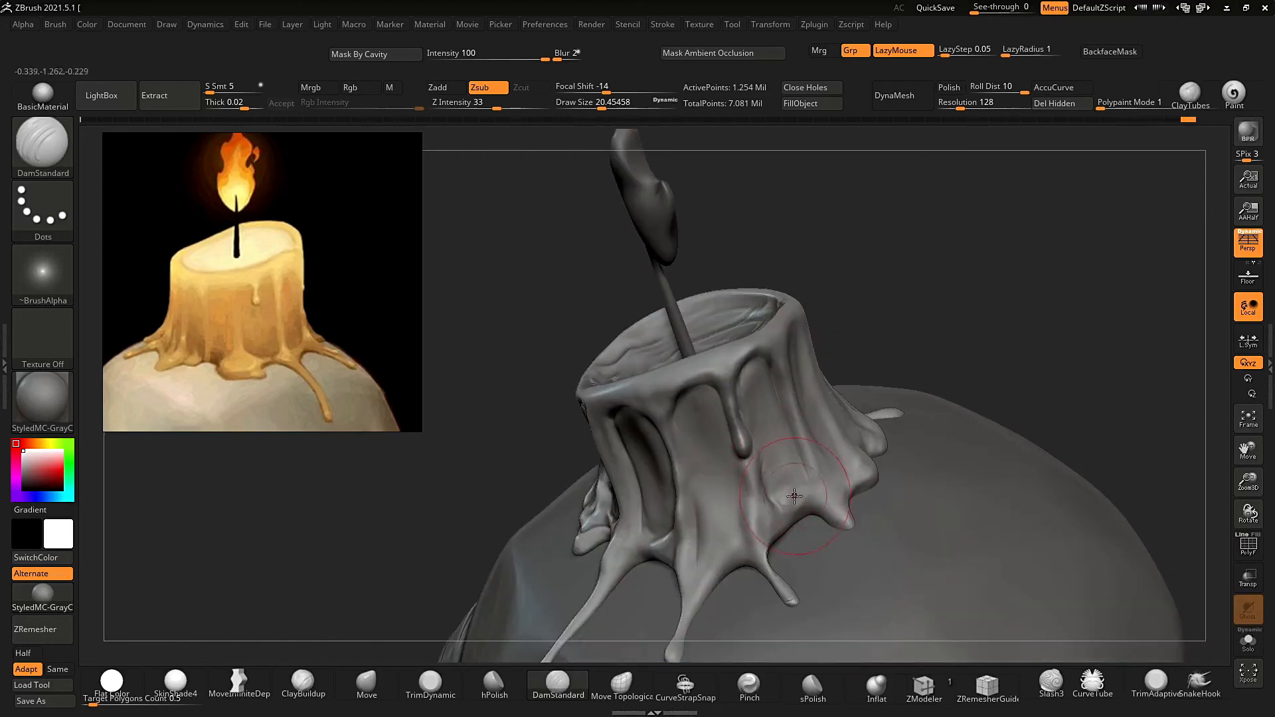
Carve and smooth the wax folds and base drips on the candle's back with DamStandard at a draw size of about 20.
right_drag(740, 532, 725, 469)
mouse_move(784, 412)
ctrl+right_down()
mouse_move(808, 257)
mouse_move(800, 355)
mouse_move(861, 375)
mouse_move(853, 245)
mouse_move(821, 278)
ctrl+right_up()
mouse_move(749, 445)
mouse_down()
mouse_move(745, 392)
mouse_move(737, 425)
mouse_up()
mouse_move(738, 425)
right_down()
mouse_move(743, 483)
mouse_move(774, 388)
mouse_move(792, 490)
right_up()
key(shift)
shift+drag(771, 502, 774, 501)
mouse_move(777, 500)
mouse_down()
mouse_move(796, 495)
mouse_move(807, 523)
mouse_move(758, 494)
mouse_up()
mouse_move(797, 459)
ctrl+right_down()
mouse_move(870, 299)
mouse_move(834, 305)
mouse_move(913, 366)
mouse_move(894, 316)
mouse_move(764, 391)
mouse_move(850, 458)
ctrl+right_up()
shift+drag(807, 382, 821, 412)
right_drag(956, 205, 910, 189)
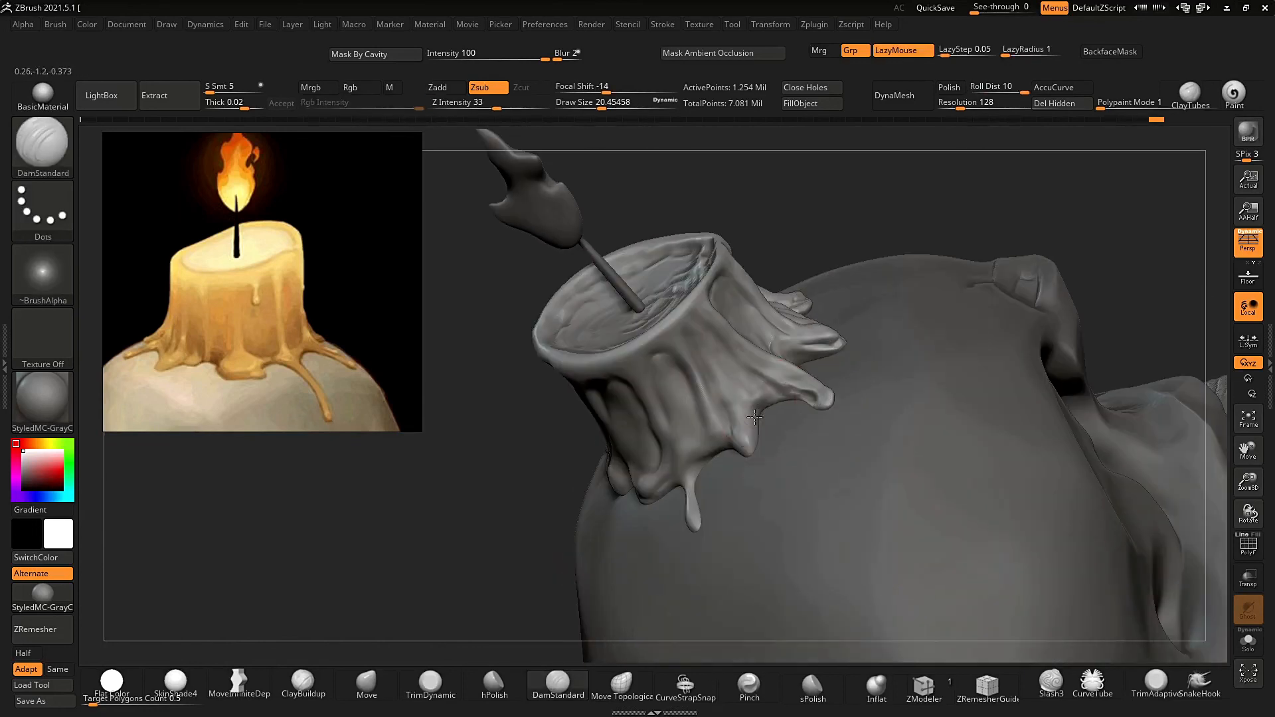
Select the candle wick, smooth its surface and subdivide it.
mouse_move(806, 397)
ctrl+right_down()
mouse_move(784, 385)
mouse_move(854, 228)
mouse_move(928, 321)
mouse_move(990, 250)
mouse_move(995, 285)
mouse_move(812, 419)
ctrl+right_up()
alt+click(838, 385)
shift+drag(890, 361, 879, 375)
key(ctrl+d)
Reshape the flame with the Move brush at a draw size of about 37, then smooth and subdivide it.
right_drag(880, 375, 921, 322)
key(s)
key(b)
key(m)
key(v)
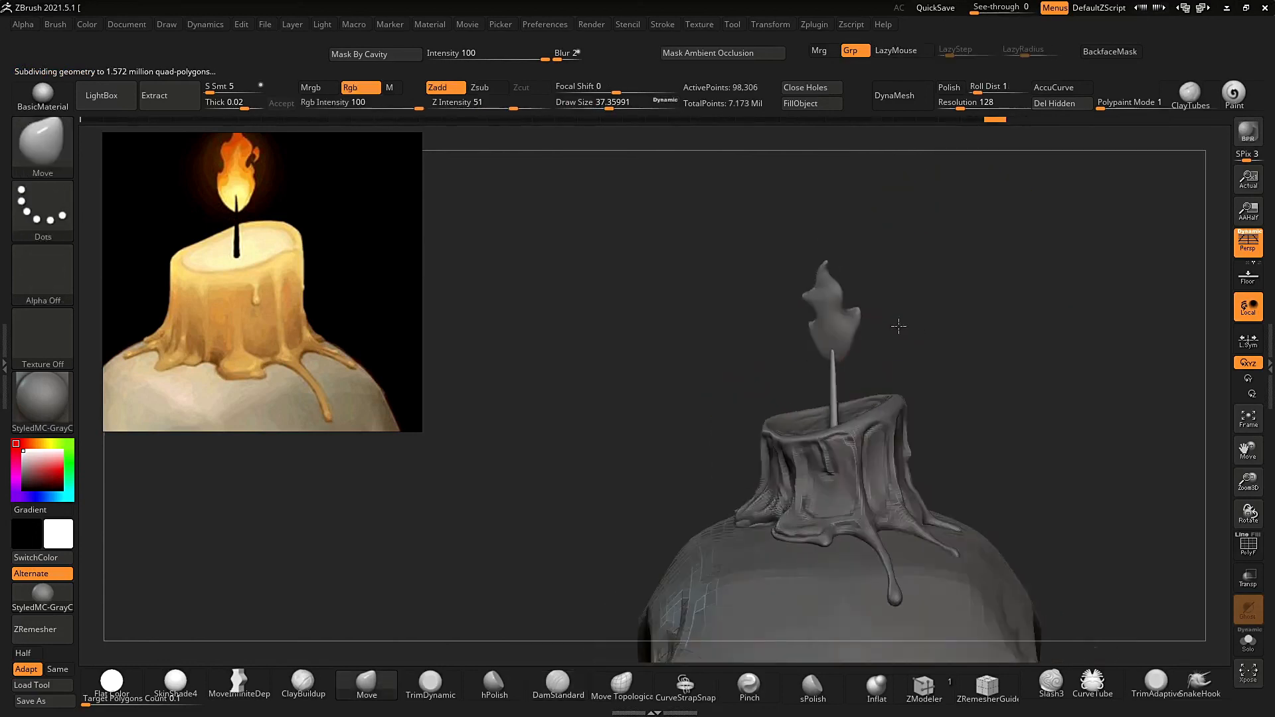
right_drag(898, 326, 867, 392)
alt+click(765, 405)
ctrl+right_drag(765, 405, 750, 458)
drag(744, 388, 750, 373)
ctrl+right_drag(796, 392, 783, 352)
shift+drag(764, 366, 775, 347)
key(ctrl+d)
ctrl+right_drag(843, 292, 840, 345)
Carve flowing grooves and ridges into the flame with DamStandard at a draw size of about 14.
click(546, 686)
drag(748, 488, 734, 460)
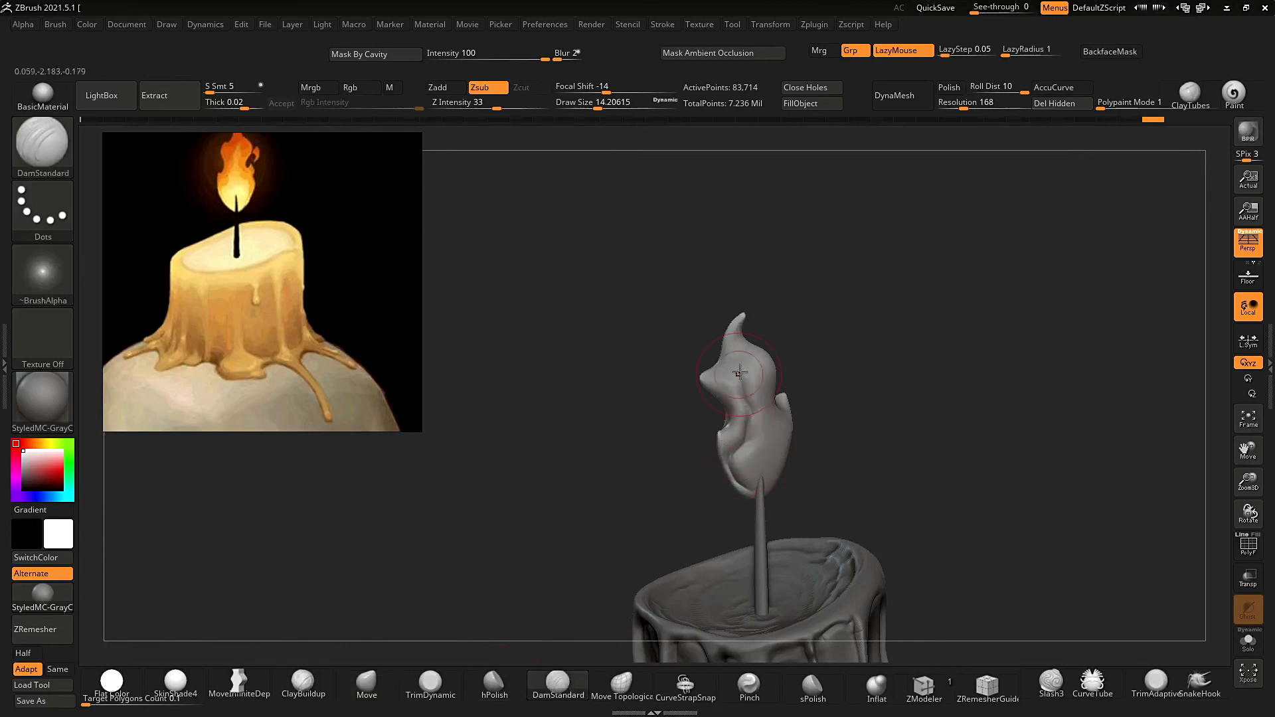
right_drag(740, 372, 769, 420)
right_drag(788, 475, 746, 338)
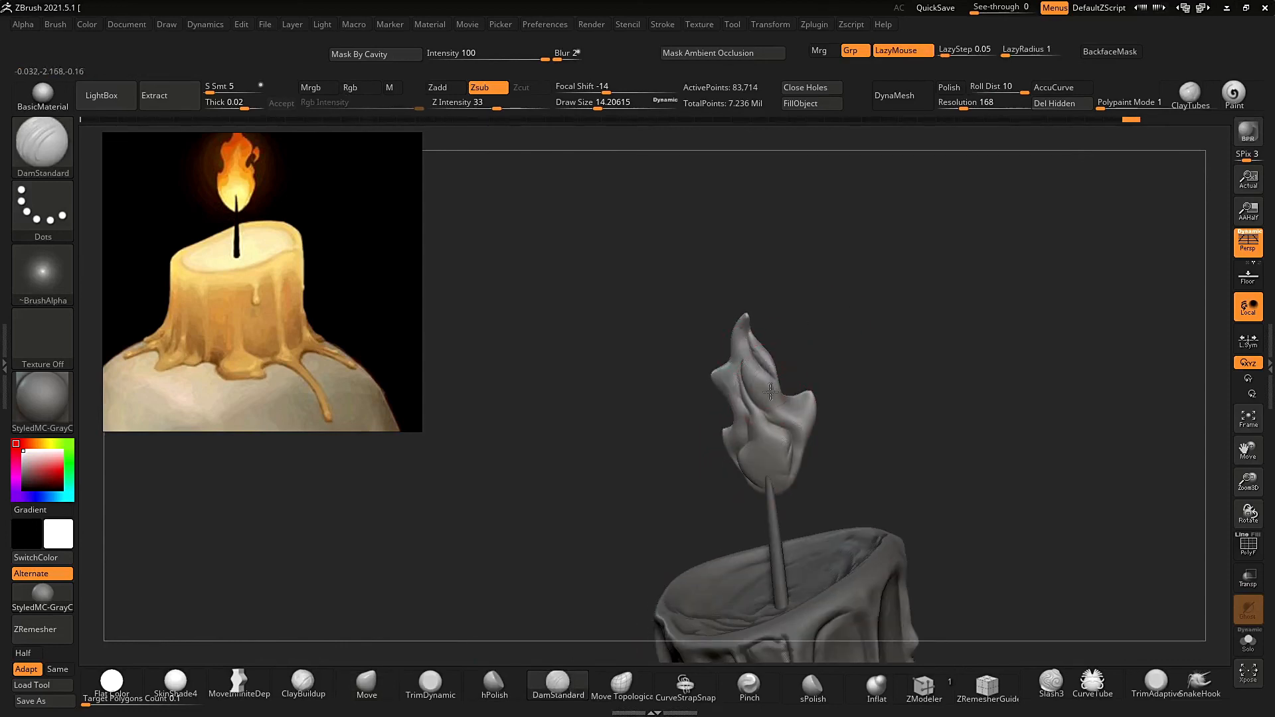
right_drag(771, 391, 728, 366)
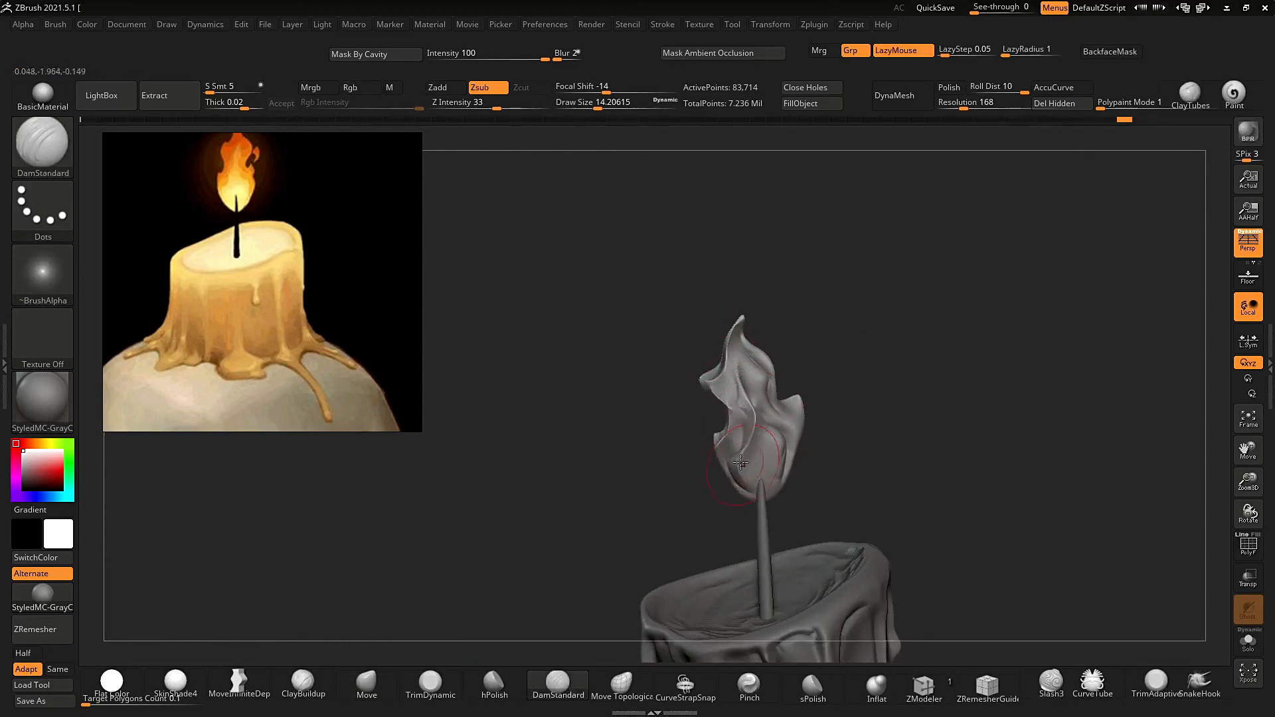
right_drag(740, 359, 778, 396)
mouse_move(856, 386)
right_down()
mouse_move(741, 410)
mouse_move(822, 353)
mouse_move(838, 351)
mouse_move(815, 429)
mouse_move(714, 428)
right_up()
Adjust the flame's silhouette and tongues with the Move brush at a draw size of about 12.5.
key(b)
key(m)
key(v)
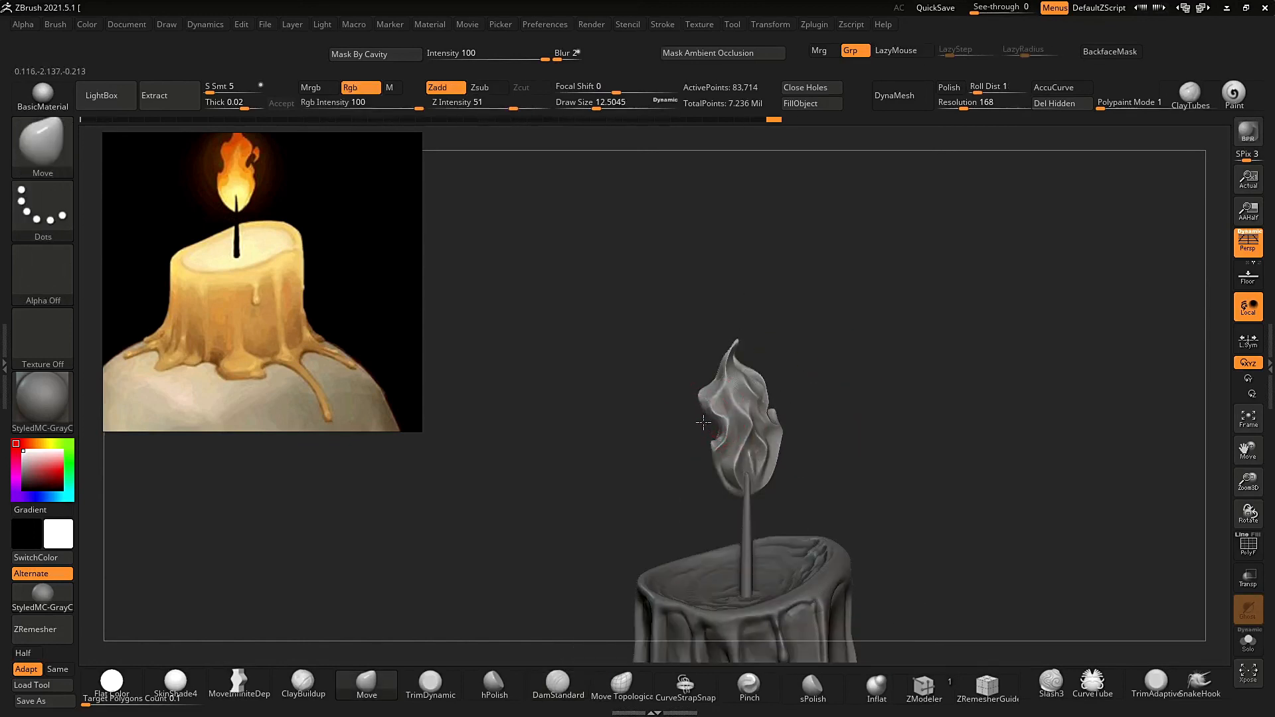
mouse_move(716, 366)
right_down()
mouse_move(788, 322)
mouse_move(744, 412)
mouse_move(730, 508)
mouse_move(883, 385)
mouse_move(910, 293)
mouse_move(925, 361)
mouse_move(678, 515)
mouse_move(836, 382)
right_up()
Carve curling grooves into the flame's back with DamStandard at a draw size of about 12.5 and smooth them.
key(b)
key(d)
key(s)
mouse_move(824, 507)
right_down()
mouse_move(810, 501)
mouse_move(873, 394)
right_up()
right_drag(843, 458, 825, 370)
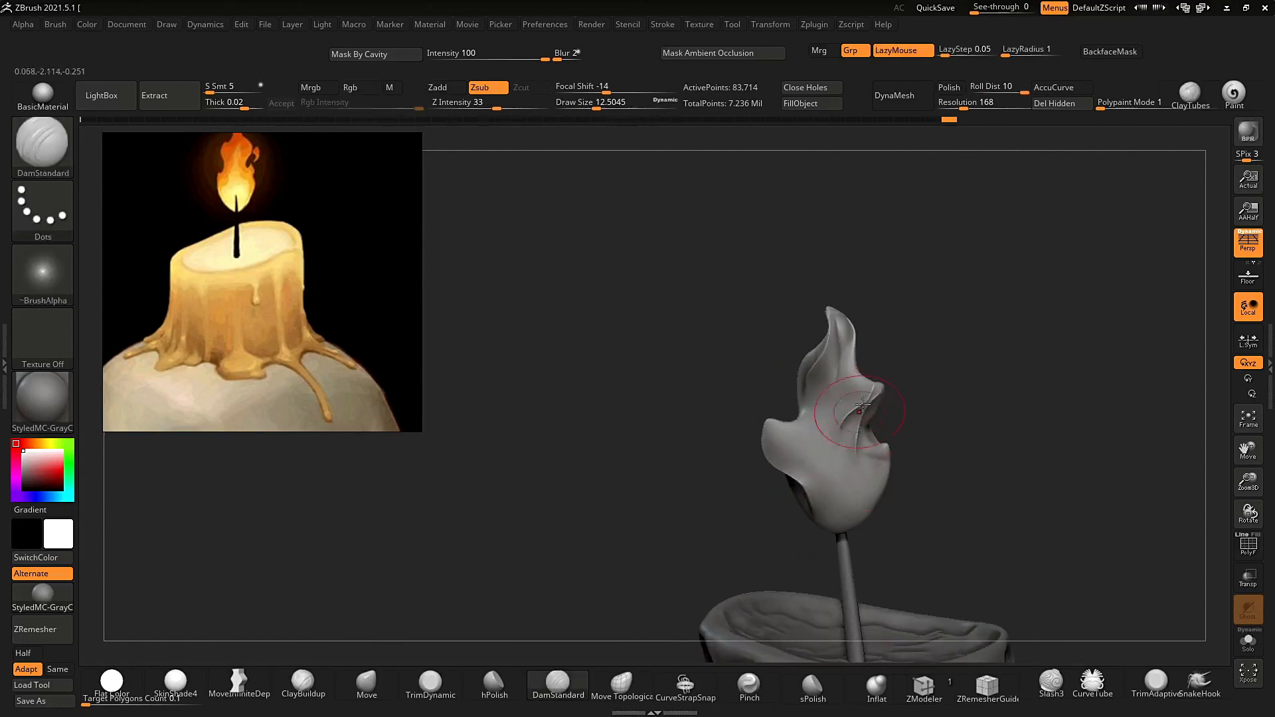
right_drag(855, 469, 883, 459)
shift+drag(861, 401, 855, 461)
mouse_move(916, 432)
right_down()
mouse_move(934, 409)
mouse_move(927, 398)
right_up()
mouse_move(842, 349)
mouse_down()
mouse_move(821, 438)
mouse_move(848, 465)
mouse_up()
Reselect the flame and smooth its carved ridges.
mouse_move(809, 355)
ctrl+right_down()
mouse_move(891, 356)
mouse_move(851, 313)
mouse_move(934, 412)
mouse_move(830, 312)
mouse_move(867, 347)
mouse_move(877, 296)
mouse_move(806, 424)
ctrl+right_up()
alt+click(821, 551)
alt+click(721, 340)
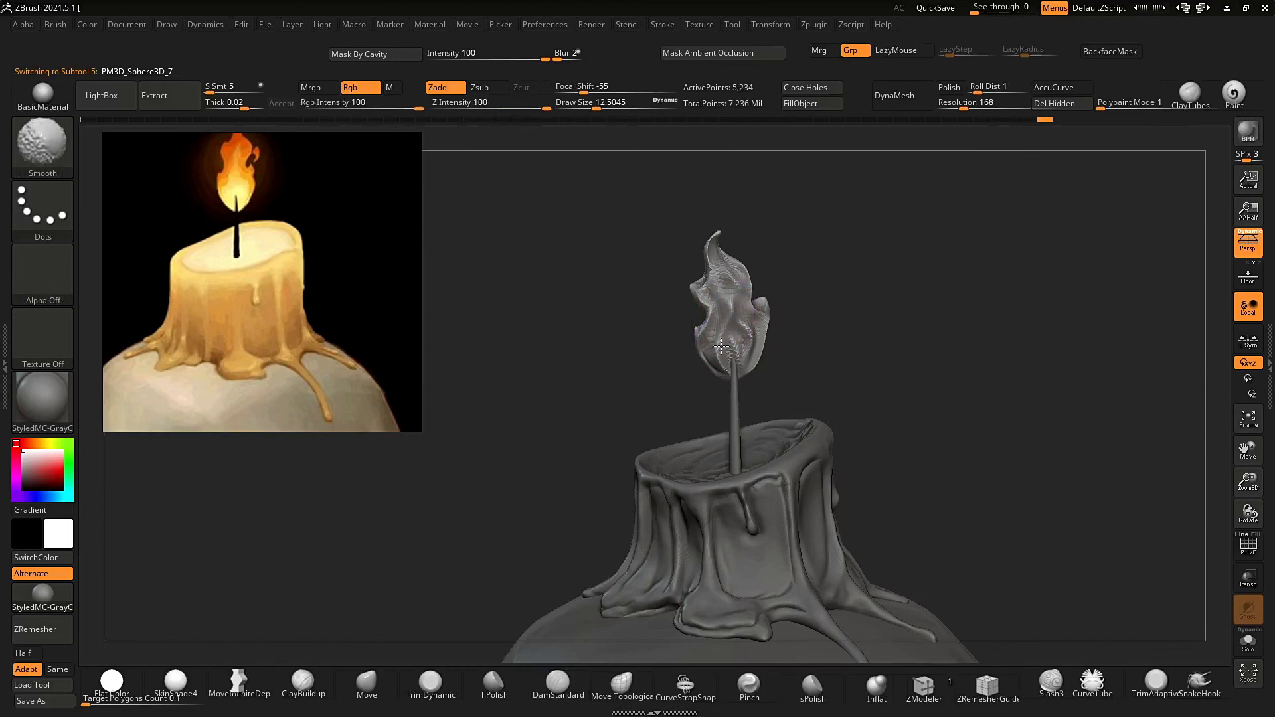
shift+drag(729, 352, 734, 292)
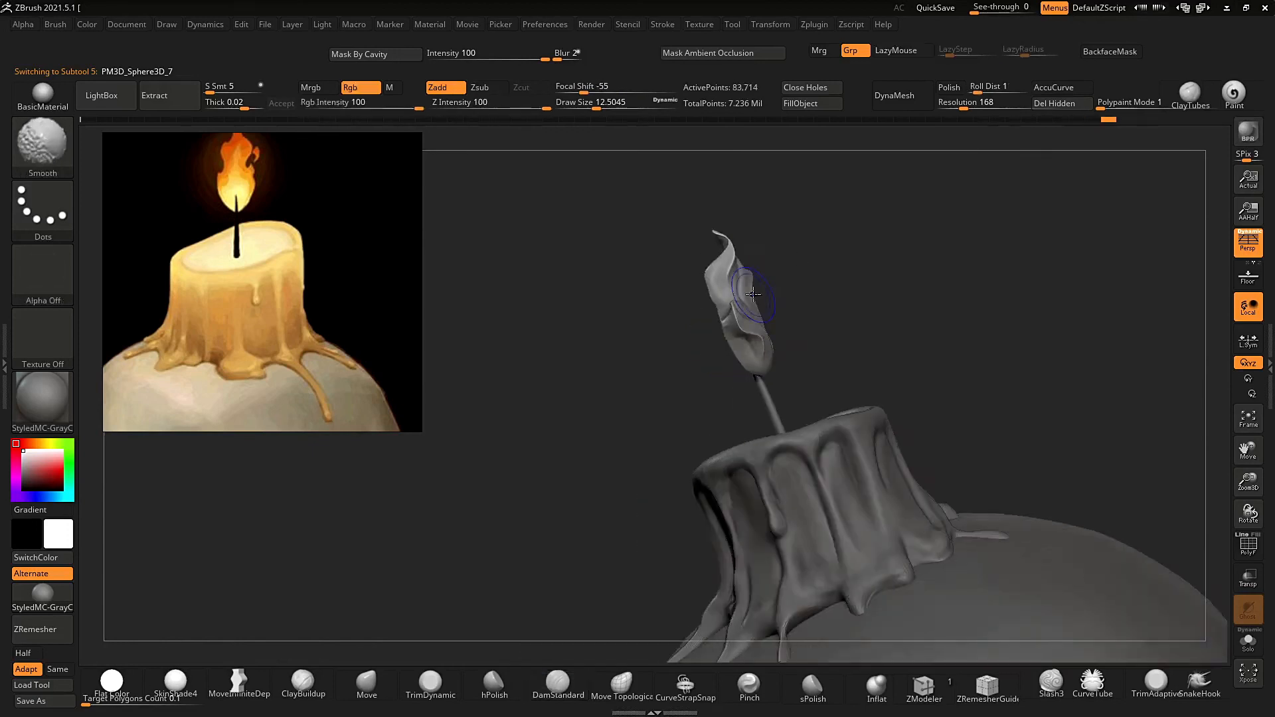